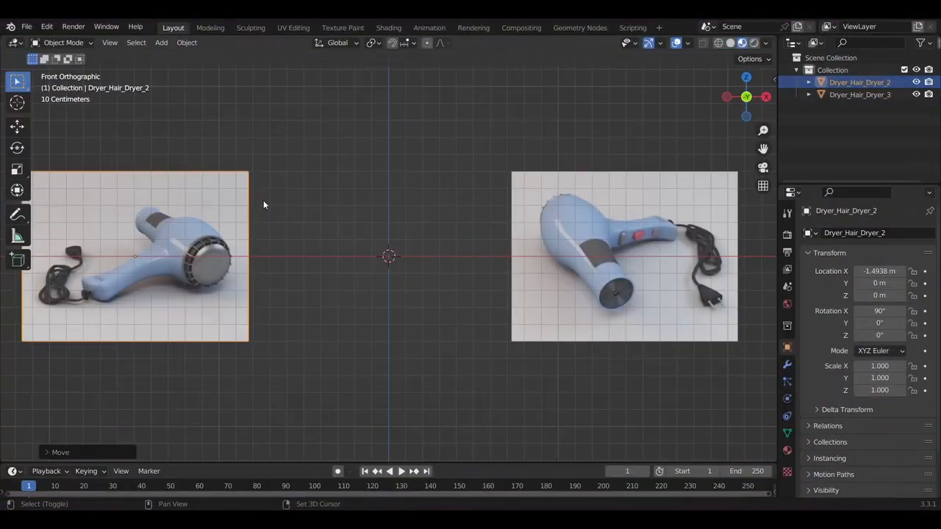
Add a mesh circle, rotate it 90° about X and 90° about Z, scale it to about 0.201, and open it for mesh editing
{"action": "key", "text": "shift+a"}
{"action": "mouse_move", "coordinate": [221, 67]}
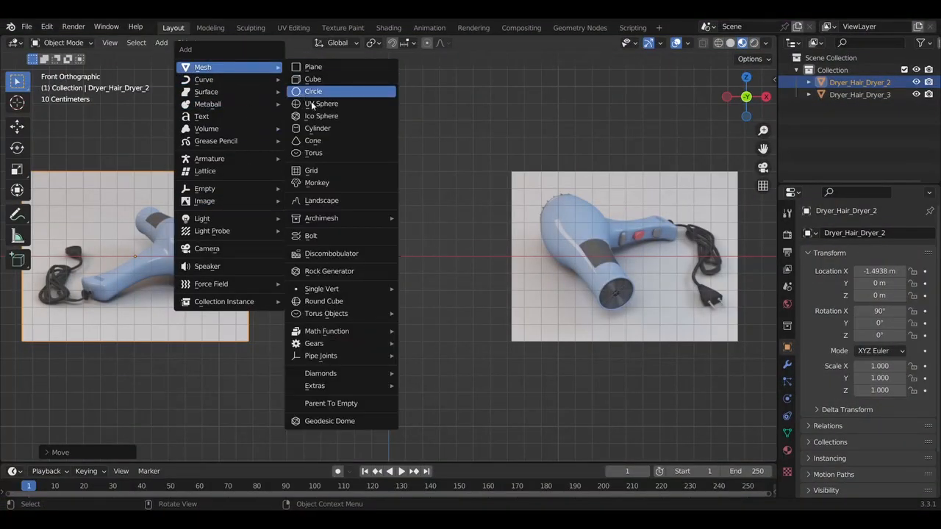
{"action": "left_click", "coordinate": [313, 91]}
{"action": "type", "text": "rx90"}
{"action": "key", "text": "Return"}
{"action": "key", "text": "s"}
{"action": "left_click", "coordinate": [388, 255]}
{"action": "type", "text": "rz90"}
{"action": "key", "text": "Return"}
{"action": "key", "text": "Tab"}
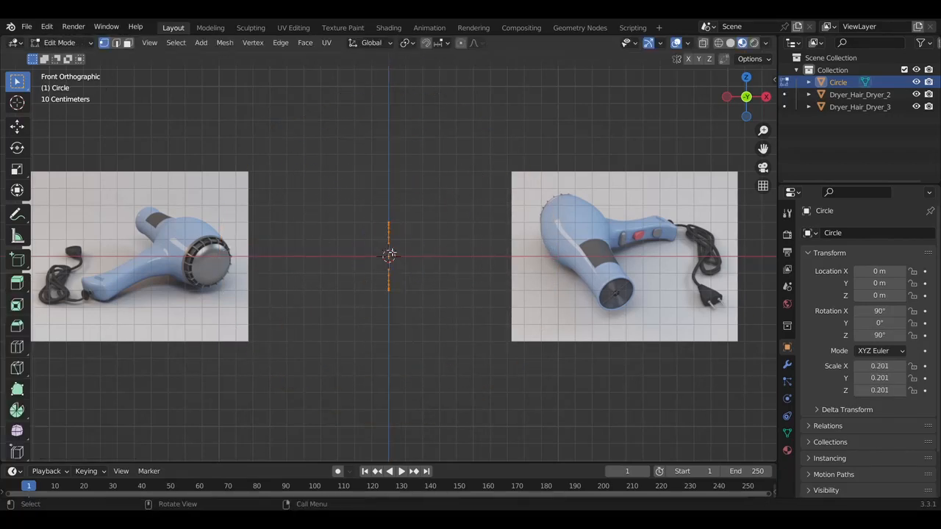
{"action": "key", "text": "e"}
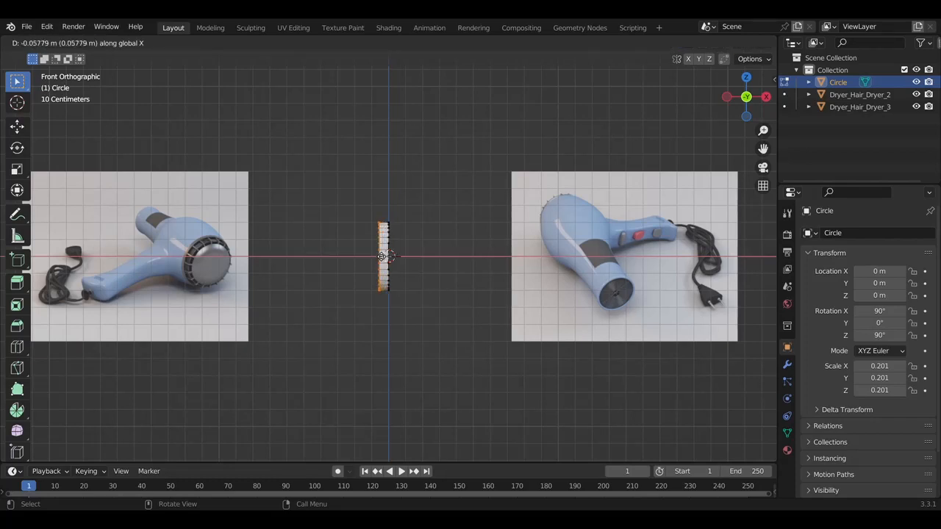
{"action": "right_click", "coordinate": [353, 240]}
{"action": "key", "text": "e"}
{"action": "right_click", "coordinate": [321, 247]}
{"action": "key", "text": "Tab"}
{"action": "key", "text": "Tab"}
Extrude the circle twice in the negative X direction, widening each new ring to form a rounded body end
{"action": "key", "text": "e"}
{"action": "key", "text": "x"}
{"action": "left_click", "coordinate": [307, 250]}
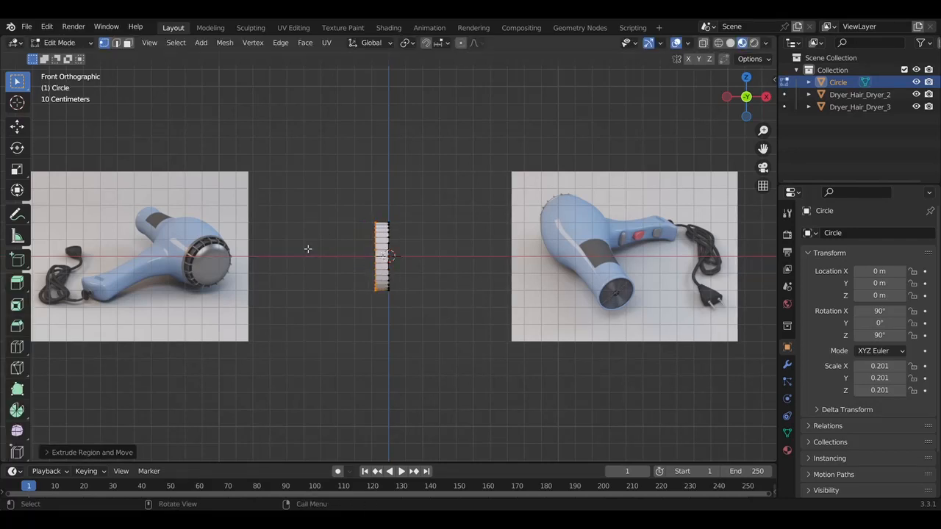
{"action": "key", "text": "s"}
{"action": "left_click", "coordinate": [284, 234]}
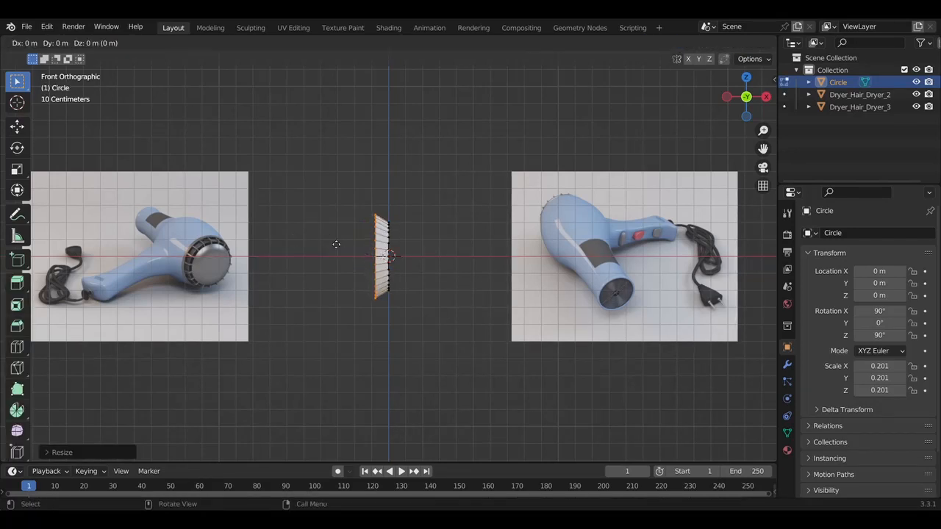
{"action": "left_click", "coordinate": [318, 243]}
{"action": "key", "text": "s"}
{"action": "left_click", "coordinate": [314, 240]}
Extrude a long straight body section along negative X, followed by a short section with its end ring narrowed
{"action": "key", "text": "e"}
{"action": "key", "text": "x"}
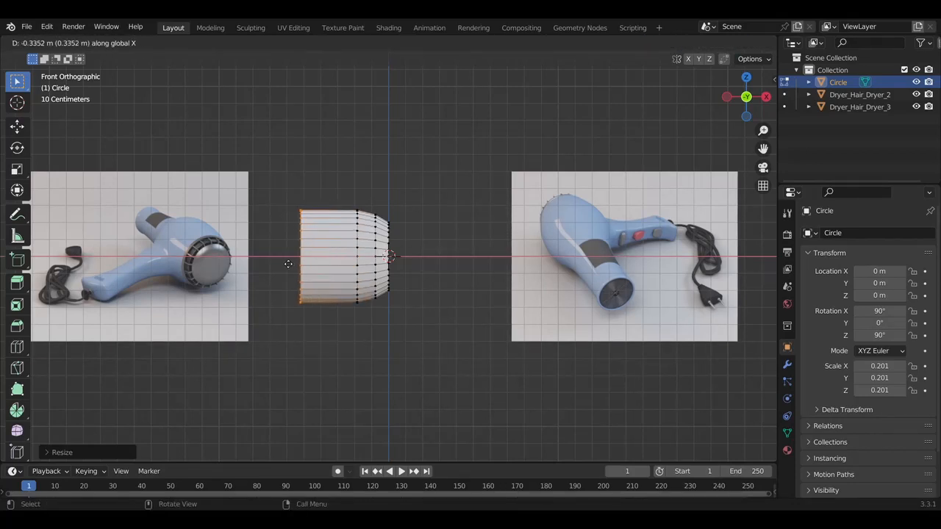
{"action": "left_click", "coordinate": [275, 260]}
{"action": "key", "text": "e"}
{"action": "key", "text": "x"}
{"action": "left_click", "coordinate": [299, 261]}
{"action": "key", "text": "s"}
{"action": "left_click", "coordinate": [318, 269]}
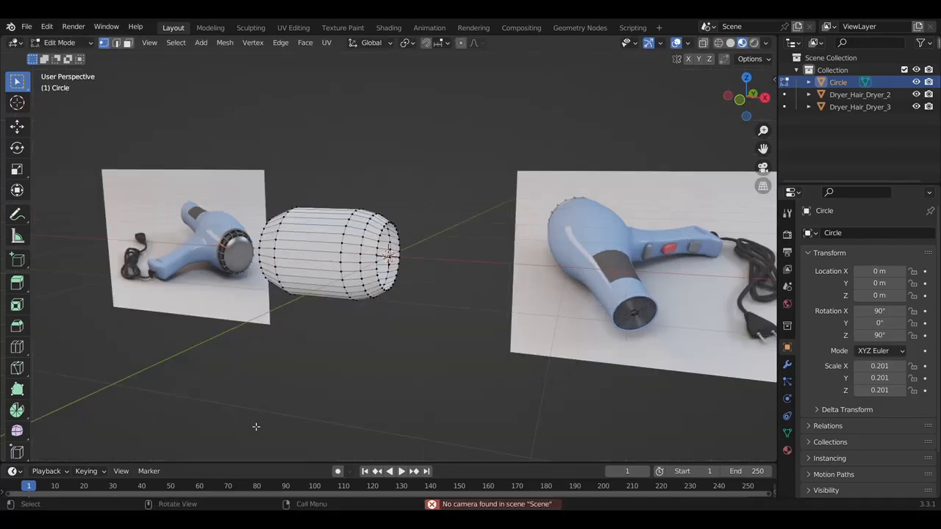
Move the whole body object along X to about 0.604 m in front view and resume mesh editing
{"action": "key", "text": "KP_1"}
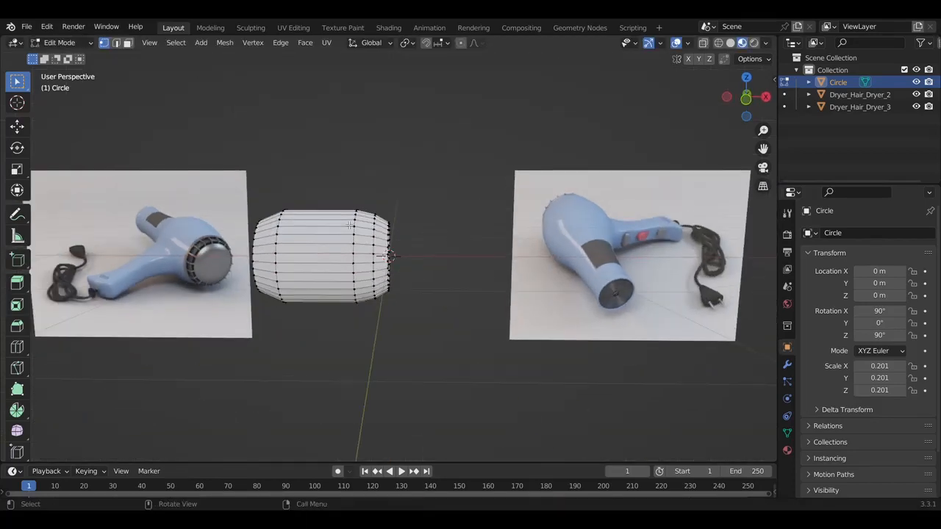
{"action": "key", "text": "Tab"}
{"action": "key", "text": "g"}
{"action": "key", "text": "x"}
{"action": "left_click", "coordinate": [288, 266]}
{"action": "key", "text": "Tab"}
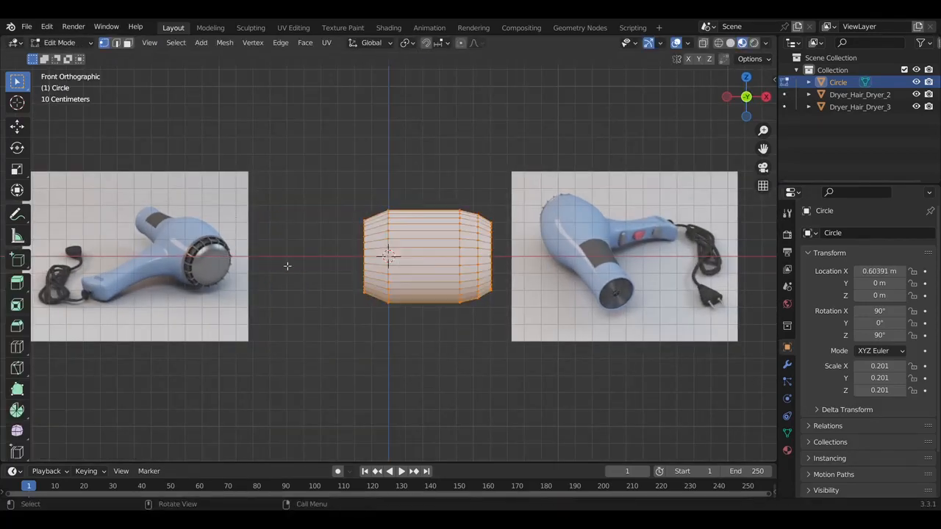
Extrude the body's narrowed end along X, shrink the new ring, and extrude a straight nozzle from it
{"action": "key", "text": "g"}
{"action": "key", "text": "x"}
{"action": "left_click", "coordinate": [341, 272]}
{"action": "key", "text": "s"}
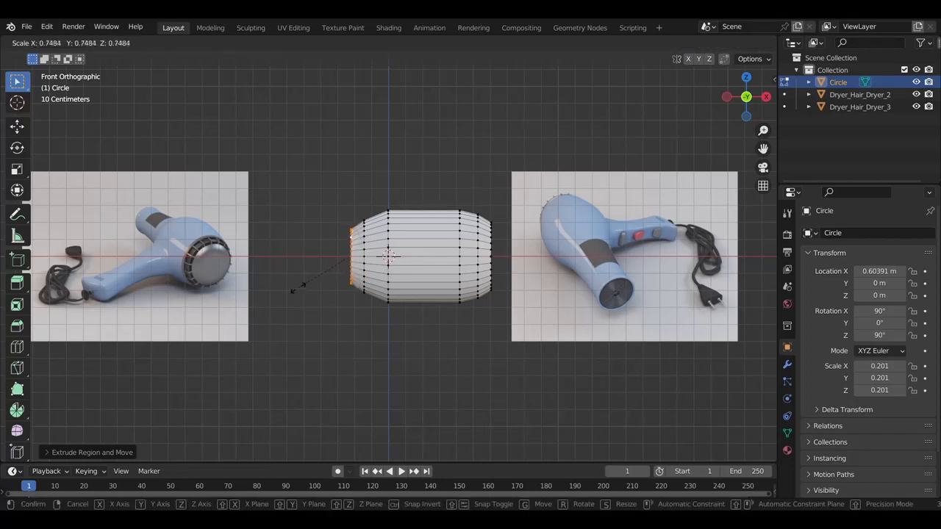
{"action": "left_click", "coordinate": [306, 286]}
{"action": "key", "text": "e"}
{"action": "key", "text": "x"}
{"action": "left_click", "coordinate": [248, 308]}
Extrude a short lip at the nozzle's open end along X and scale its ring outward into a flare
{"action": "key", "text": "e"}
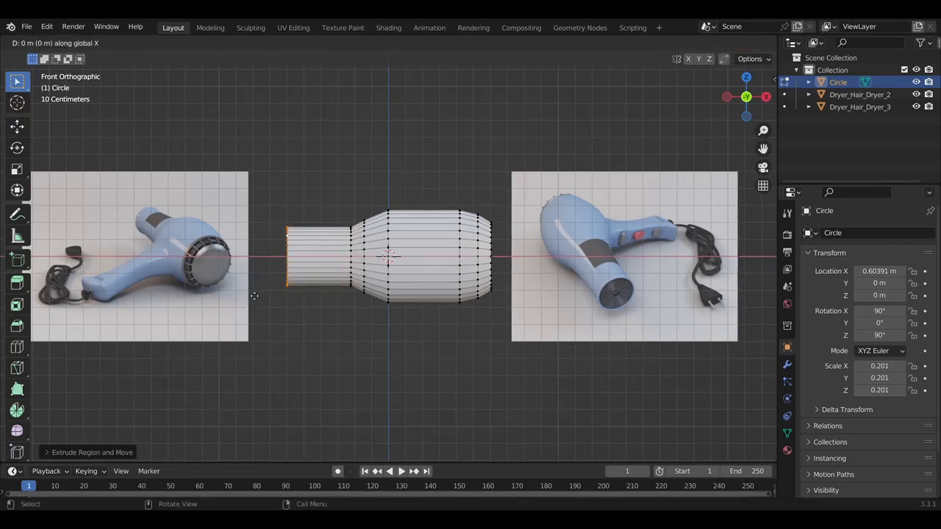
{"action": "key", "text": "x"}
{"action": "left_click", "coordinate": [245, 294]}
{"action": "key", "text": "s"}
{"action": "left_click", "coordinate": [250, 213]}
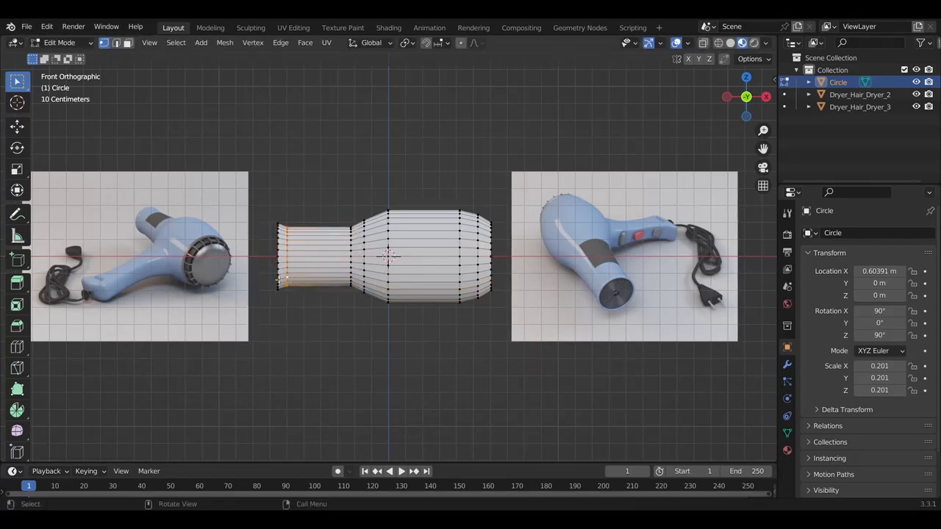
Lengthen the nozzle by moving its two end rings outward along X, and scale the whole nozzle down slightly
{"action": "key", "text": "g"}
{"action": "key", "text": "x"}
{"action": "left_click", "coordinate": [267, 279]}
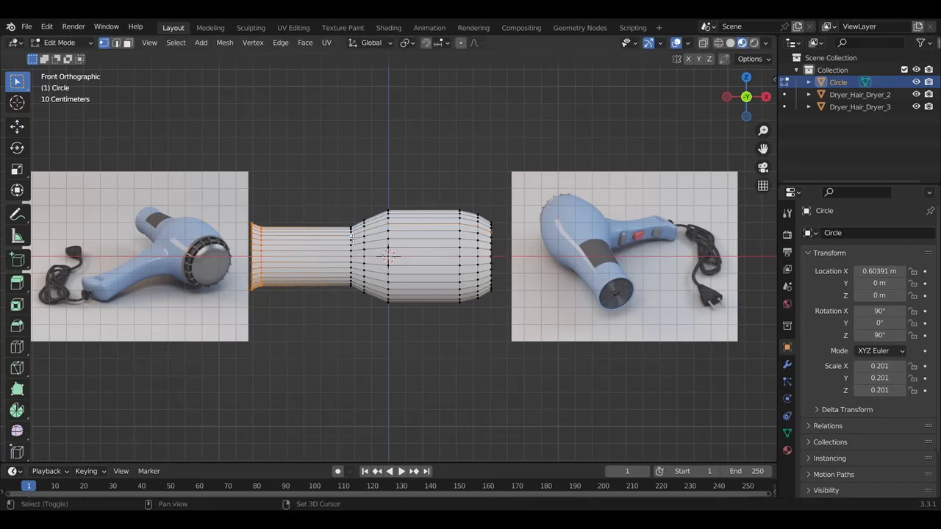
{"action": "left_click", "coordinate": [354, 249], "text": "alt+shift"}
{"action": "key", "text": "s"}
{"action": "left_click", "coordinate": [417, 270]}
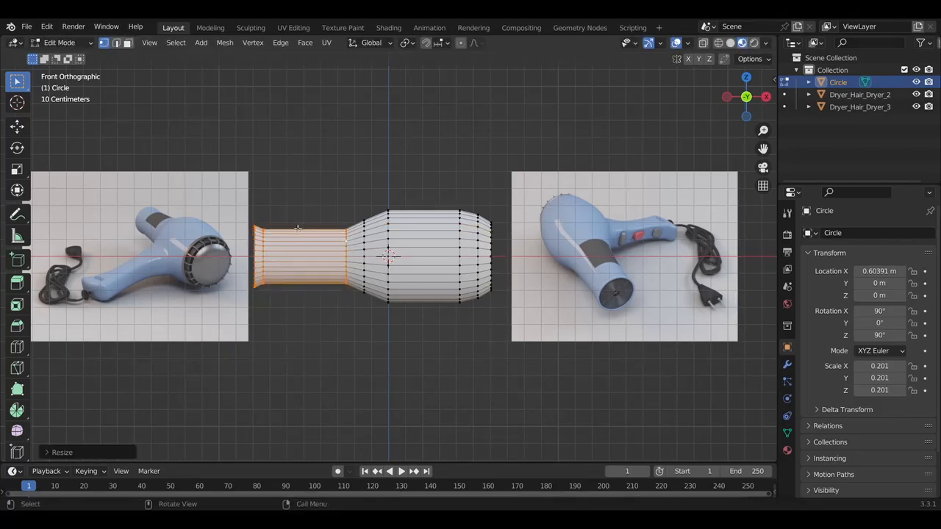
Bevel the edge loops near the body's wide end and the loop where the body tapers toward the nozzle
{"action": "key", "text": "2"}
{"action": "left_click", "coordinate": [479, 295], "text": "alt"}
{"action": "key", "text": "ctrl+b"}
{"action": "left_click", "coordinate": [485, 308]}
{"action": "left_click", "coordinate": [462, 274], "text": "alt"}
{"action": "key", "text": "ctrl+b"}
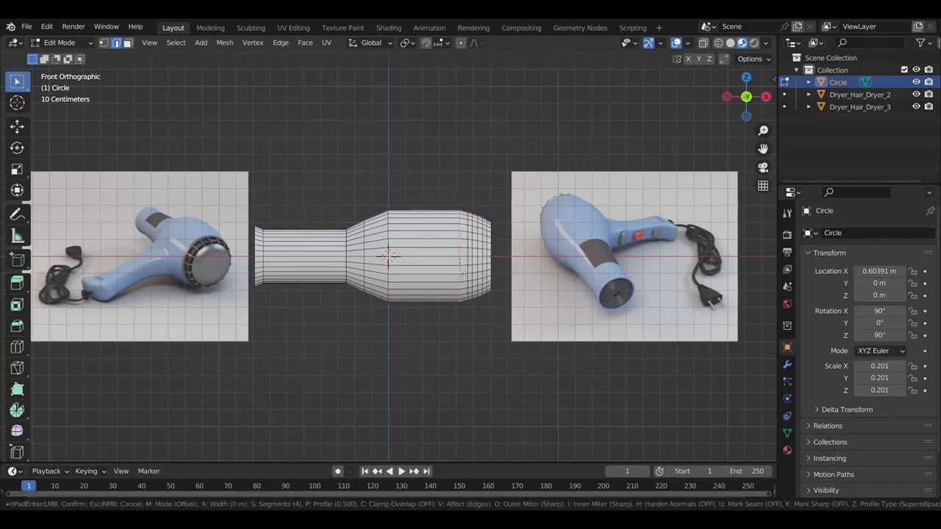
{"action": "left_click", "coordinate": [464, 284]}
{"action": "left_click", "coordinate": [462, 282], "text": "alt"}
{"action": "key", "text": "ctrl+b"}
{"action": "left_click", "coordinate": [466, 281]}
{"action": "left_click", "coordinate": [389, 277], "text": "alt"}
{"action": "key", "text": "ctrl+b"}
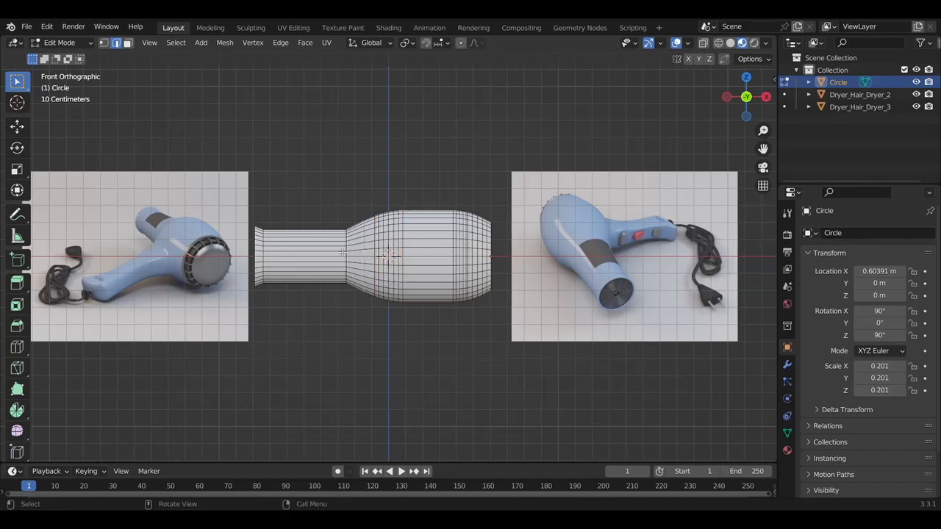
{"action": "left_click", "coordinate": [372, 274]}
Add a loop cut around the middle of the body, scale it outward, and bevel it
{"action": "mouse_move", "coordinate": [374, 274]}
{"action": "middle_mouse_down"}
{"action": "mouse_move", "coordinate": [421, 277]}
{"action": "mouse_move", "coordinate": [381, 272]}
{"action": "middle_mouse_up"}
{"action": "key", "text": "ctrl+r"}
{"action": "left_click", "coordinate": [424, 250]}
{"action": "left_click", "coordinate": [424, 251]}
{"action": "key", "text": "s"}
{"action": "left_click", "coordinate": [425, 250]}
{"action": "key", "text": "ctrl+b"}
{"action": "left_click", "coordinate": [456, 275]}
{"action": "middle_click_drag", "start_coordinate": [456, 275], "coordinate": [436, 254]}
Try another loop cut around the body with a bevel on it, and undo the last two operations
{"action": "key", "text": "ctrl+r"}
{"action": "left_click", "coordinate": [432, 232]}
{"action": "left_click", "coordinate": [431, 233]}
{"action": "key", "text": "ctrl+b"}
{"action": "left_click", "coordinate": [461, 214]}
{"action": "key", "text": "ctrl+z"}
{"action": "key", "text": "ctrl+z"}
Scale the selected body loops outward and bevel them, and also bevel the loop near the body's wide open end
{"action": "key", "text": "s"}
{"action": "left_click", "coordinate": [469, 208]}
{"action": "key", "text": "ctrl+b"}
{"action": "left_click", "coordinate": [479, 230]}
{"action": "left_click", "coordinate": [482, 242], "text": "alt"}
{"action": "key", "text": "ctrl+b"}
{"action": "left_click", "coordinate": [490, 232]}
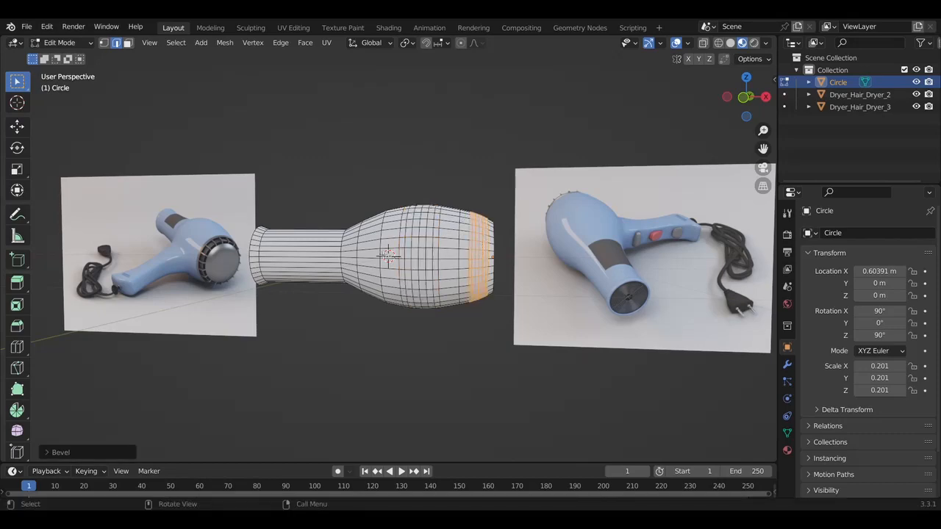
Bevel the edge loop on the body's taper and the loop where the nozzle begins
{"action": "left_click", "coordinate": [383, 249], "text": "alt"}
{"action": "key", "text": "ctrl+b"}
{"action": "left_click", "coordinate": [398, 245]}
{"action": "left_click", "coordinate": [344, 252], "text": "alt"}
{"action": "key", "text": "ctrl+b"}
{"action": "left_click", "coordinate": [358, 237]}
Bevel the edge loop just behind the nozzle's flared lip
{"action": "middle_click_drag", "start_coordinate": [334, 223], "coordinate": [340, 223]}
{"action": "left_click", "coordinate": [264, 247], "text": "alt"}
{"action": "key", "text": "ctrl+b"}
{"action": "left_click", "coordinate": [259, 225]}
{"action": "mouse_move", "coordinate": [250, 200]}
{"action": "middle_mouse_down"}
{"action": "mouse_move", "coordinate": [300, 191]}
{"action": "mouse_move", "coordinate": [244, 200]}
{"action": "middle_mouse_up"}
Duplicate the nozzle's open rim loop, shift the copy sideways along Y, and separate it into its own object
{"action": "middle_click_drag", "start_coordinate": [290, 298], "coordinate": [386, 309]}
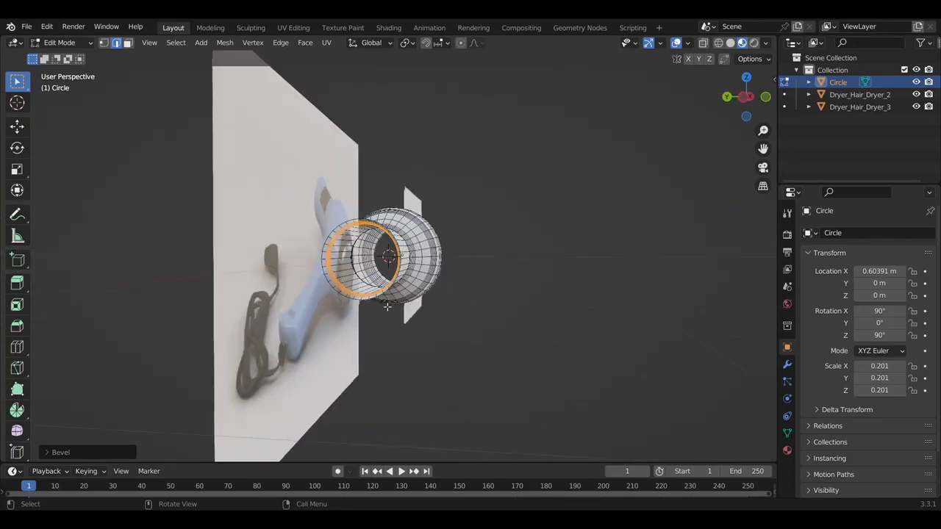
{"action": "left_click", "coordinate": [385, 285], "text": "alt"}
{"action": "key", "text": "ctrl+KP_3"}
{"action": "key", "text": "shift+d"}
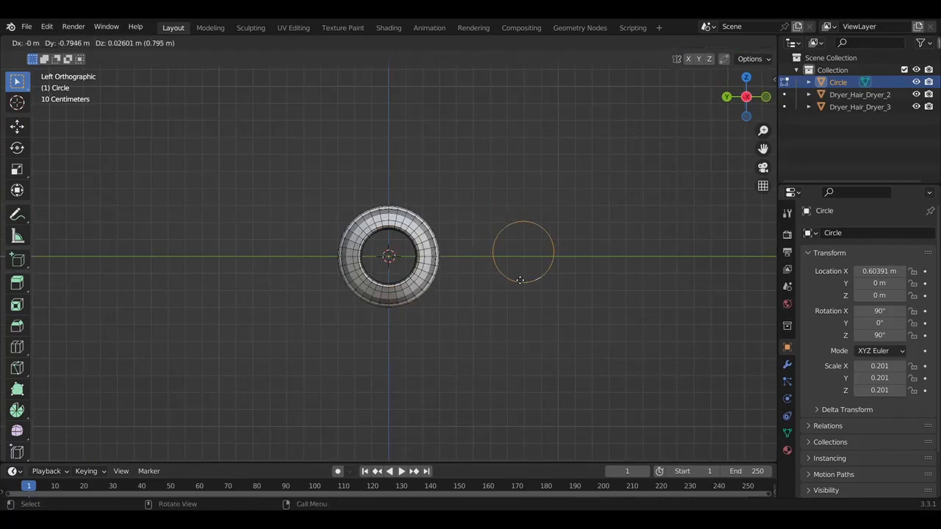
{"action": "key", "text": "y"}
{"action": "left_click", "coordinate": [532, 280]}
{"action": "right_click", "coordinate": [538, 279]}
{"action": "mouse_move", "coordinate": [531, 472]}
{"action": "left_click", "coordinate": [582, 446]}
Open the separated circle for mesh editing with all its vertices selected
{"action": "key", "text": "Tab"}
{"action": "left_click", "coordinate": [505, 257]}
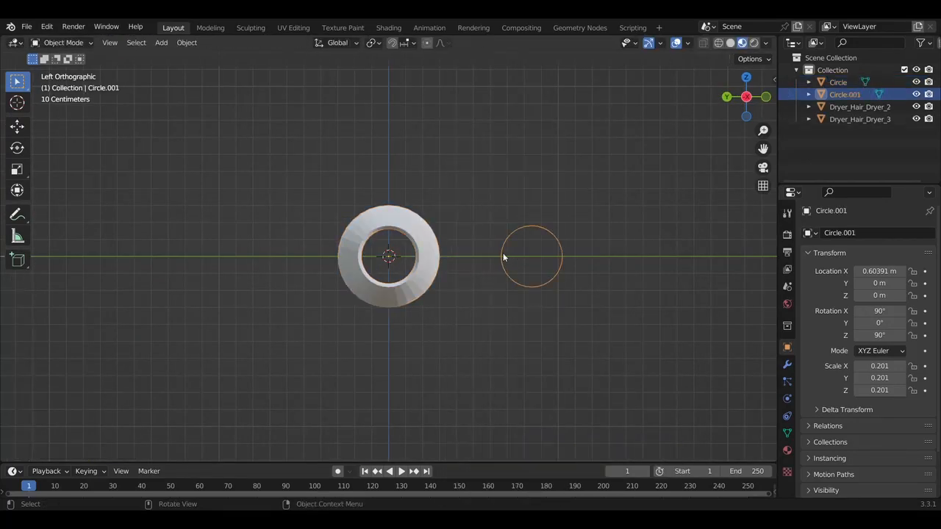
{"action": "key", "text": "Tab"}
{"action": "key", "text": "a"}
{"action": "right_click", "coordinate": [508, 286]}
{"action": "mouse_move", "coordinate": [512, 263]}
{"action": "left_click", "coordinate": [573, 262]}
{"action": "key", "text": "ctrl+z"}
{"action": "right_click", "coordinate": [545, 261]}
{"action": "left_click", "coordinate": [519, 99]}
{"action": "key", "text": "ctrl+z"}
{"action": "right_click", "coordinate": [531, 257]}
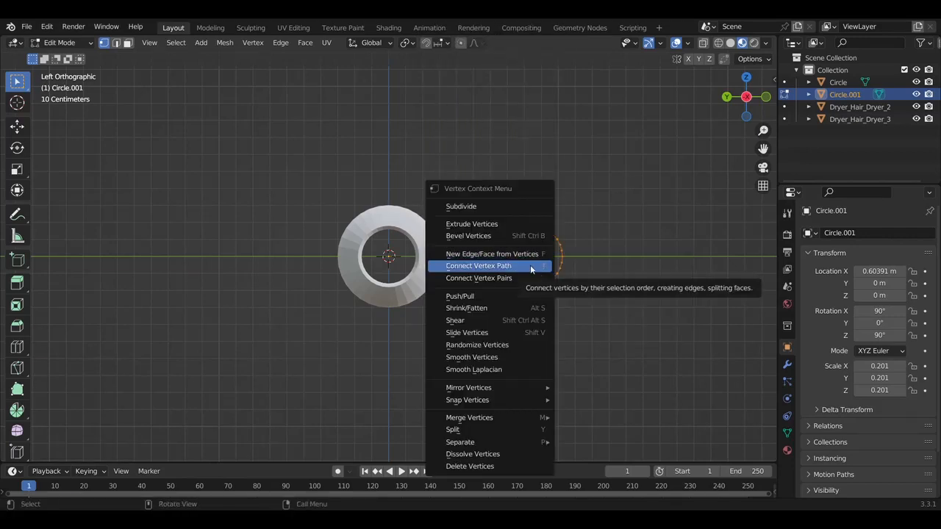
{"action": "left_click", "coordinate": [532, 267]}
Extrude the separated circle, scale the new ring inward, and merge it into one center vertex
{"action": "key", "text": "e"}
{"action": "right_click", "coordinate": [623, 274]}
{"action": "key", "text": "s"}
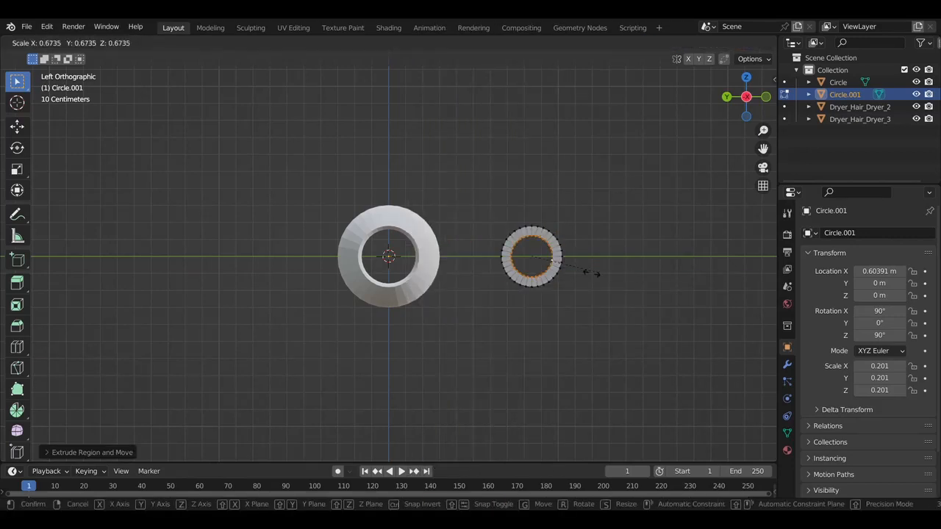
{"action": "left_click", "coordinate": [535, 259]}
{"action": "right_click", "coordinate": [532, 258]}
{"action": "mouse_move", "coordinate": [524, 404]}
{"action": "left_click", "coordinate": [579, 406]}
Try a loop cut on the filled disc and undo back to the open circle
{"action": "key", "text": "ctrl+r"}
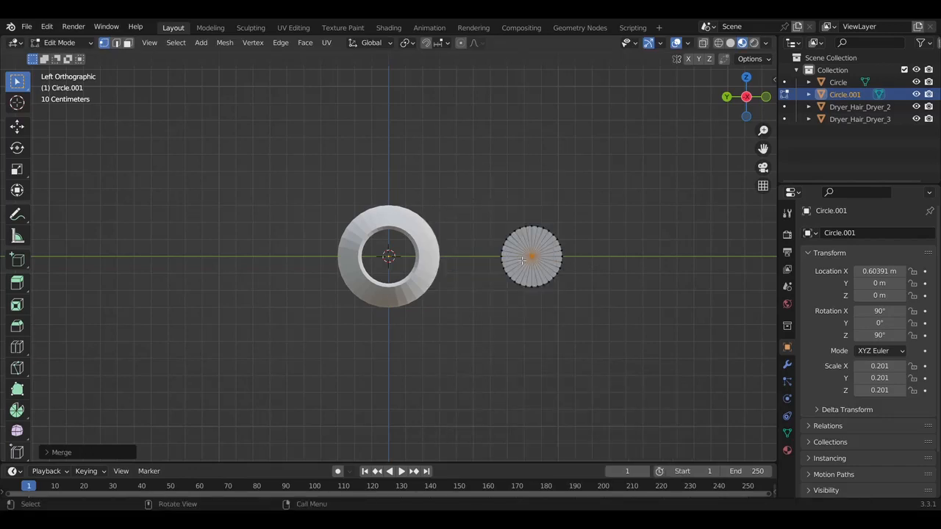
{"action": "key", "text": "ctrl+r"}
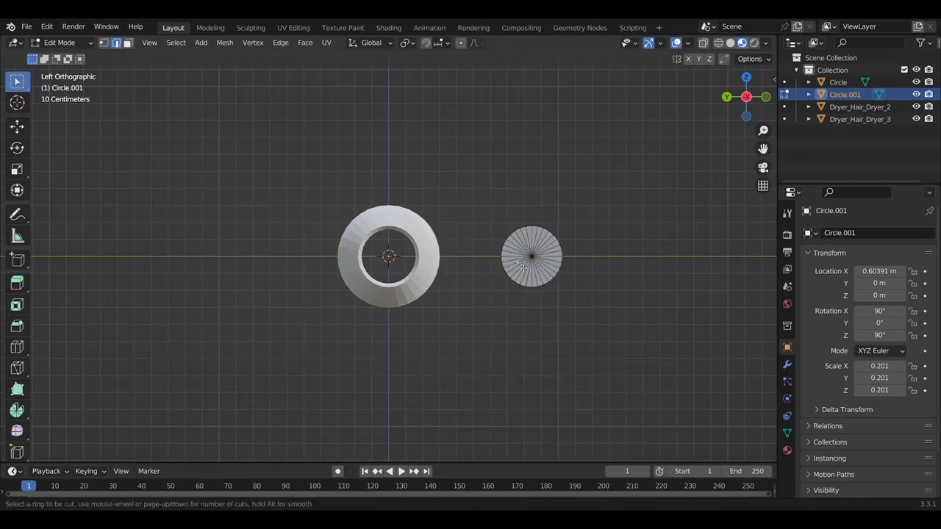
{"action": "key", "text": "ctrl+z"}
{"action": "key", "text": "ctrl+z"}
{"action": "key", "text": "ctrl+z"}
{"action": "key", "text": "ctrl+z"}
Extrude the separated circle in place and scale the new ring inward to form an outer band
{"action": "key", "text": "e"}
{"action": "right_click", "coordinate": [586, 298]}
{"action": "key", "text": "s"}
{"action": "left_click", "coordinate": [567, 288]}
Extrude the inner ring again, shrink it toward the middle, and merge it into a single center vertex
{"action": "key", "text": "e"}
{"action": "right_click", "coordinate": [586, 296]}
{"action": "key", "text": "s"}
{"action": "right_click", "coordinate": [553, 273]}
{"action": "key", "text": "s"}
{"action": "left_click", "coordinate": [540, 270]}
{"action": "right_click", "coordinate": [539, 270]}
{"action": "mouse_move", "coordinate": [541, 278]}
{"action": "left_click", "coordinate": [588, 281]}
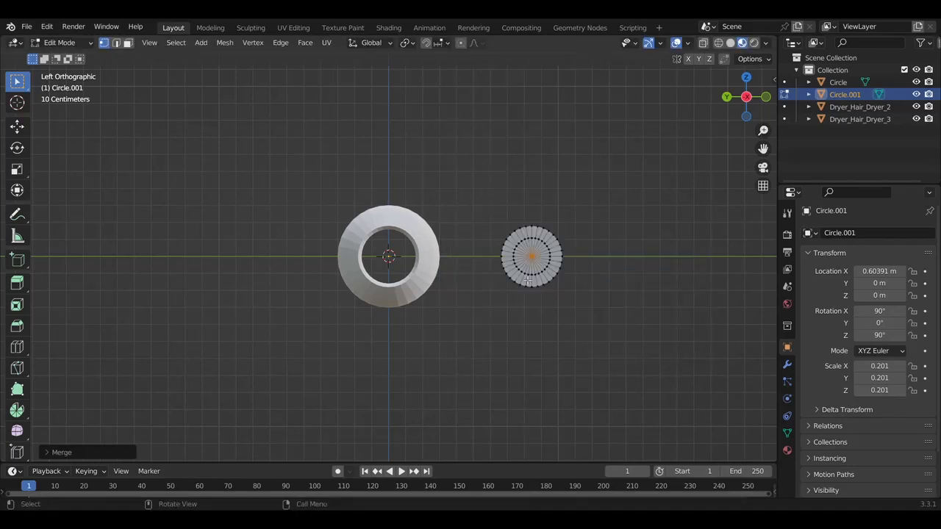
Add three concentric loop cuts to the disc's outer band
{"action": "key", "text": "ctrl+r"}
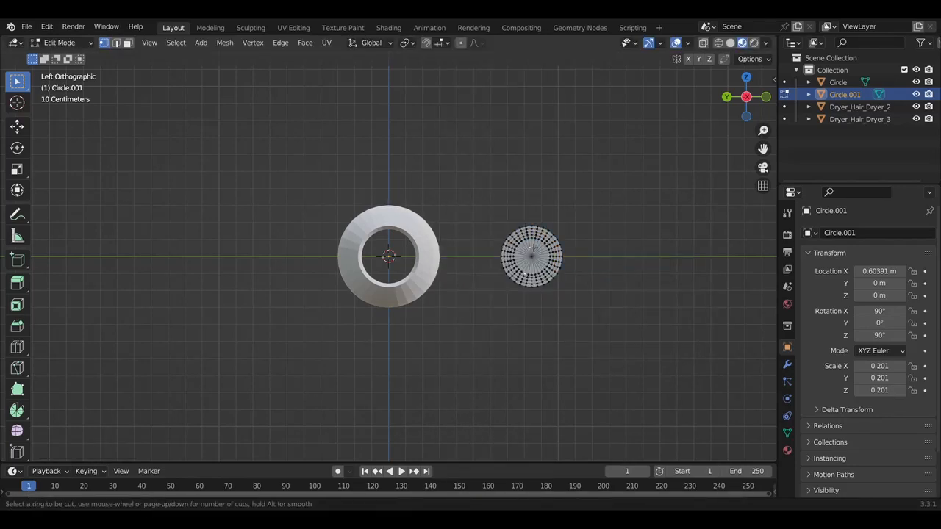
{"action": "scroll", "coordinate": [526, 214], "scroll_direction": "up", "scroll_amount": 10}
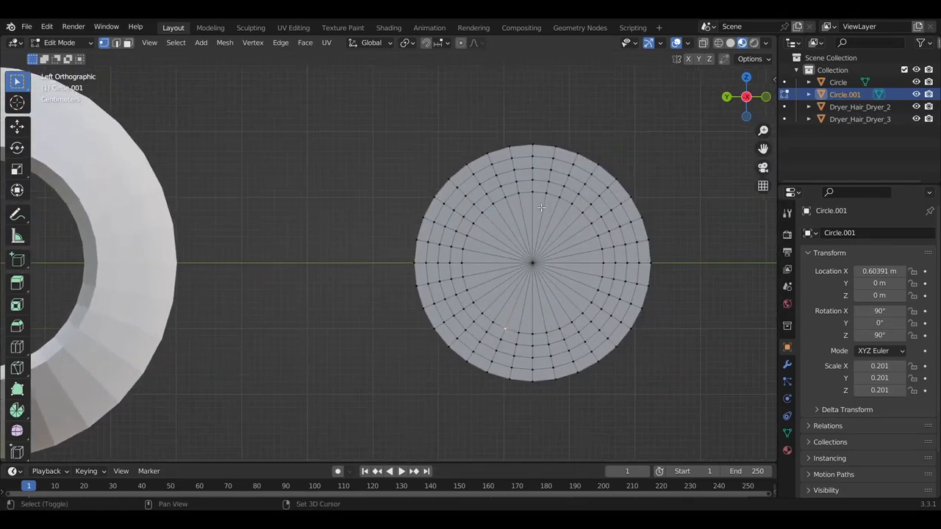
Rebuild the disc's center without the loop cuts by extruding the open inner ring and merging it into one vertex
{"action": "key", "text": "ctrl+KP_3"}
{"action": "key", "text": "ctrl+KP_3"}
{"action": "key", "text": "s"}
{"action": "left_click", "coordinate": [409, 274]}
{"action": "key", "text": "e"}
{"action": "left_click", "coordinate": [410, 274]}
{"action": "right_click", "coordinate": [412, 278]}
{"action": "mouse_move", "coordinate": [430, 279]}
{"action": "left_click", "coordinate": [486, 278]}
Try to delete the edges of the disc's middle ring, and undo back to the open ring
{"action": "left_click", "coordinate": [413, 377], "text": "alt"}
{"action": "right_click", "coordinate": [413, 376]}
{"action": "key", "text": "x"}
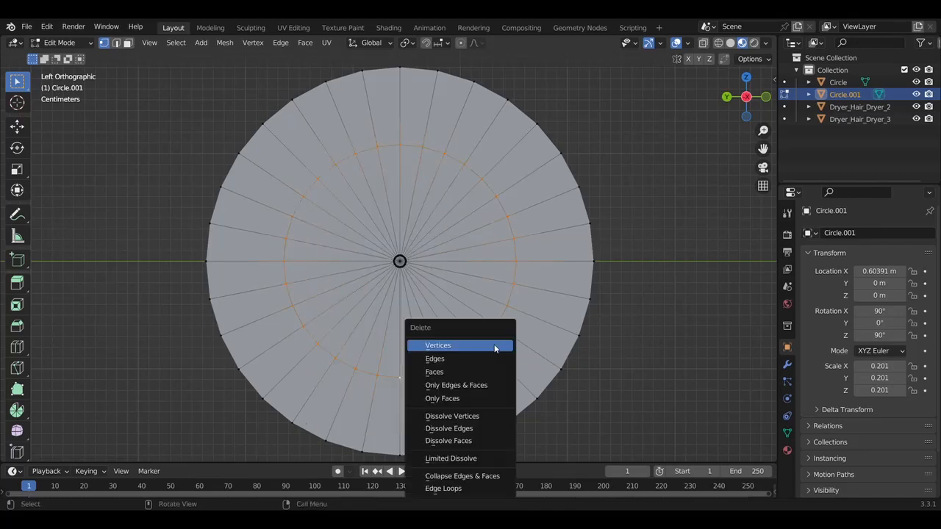
{"action": "left_click", "coordinate": [470, 360]}
{"action": "key", "text": "ctrl+z"}
{"action": "key", "text": "ctrl+z"}
{"action": "key", "text": "ctrl+z"}
{"action": "key", "text": "ctrl+z"}
{"action": "key", "text": "ctrl+z"}
{"action": "key", "text": "ctrl+z"}
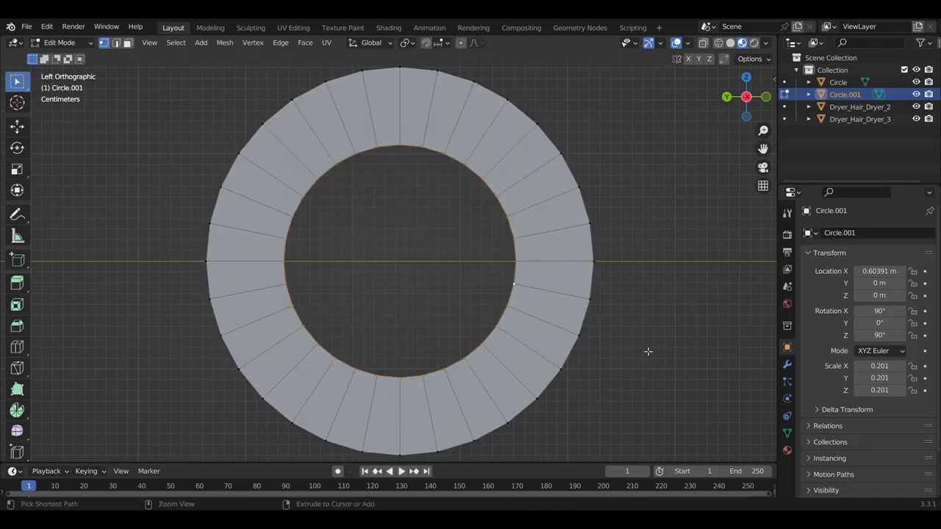
Extrude the open inner ring, shrink it inward, and merge the new vertices at the disc's center
{"action": "key", "text": "e"}
{"action": "key", "text": "s"}
{"action": "left_click", "coordinate": [395, 272]}
{"action": "right_click", "coordinate": [431, 298]}
{"action": "mouse_move", "coordinate": [442, 301]}
{"action": "left_click", "coordinate": [494, 301]}
Bring the middle edge loop in close to the center and add about 20 evenly spaced concentric loop cuts
{"action": "key", "text": "g"}
{"action": "key", "text": "g"}
{"action": "left_click", "coordinate": [393, 354]}
{"action": "key", "text": "ctrl+z"}
{"action": "key", "text": "ctrl+r"}
{"action": "scroll", "coordinate": [405, 347], "scroll_direction": "up", "scroll_amount": 19}
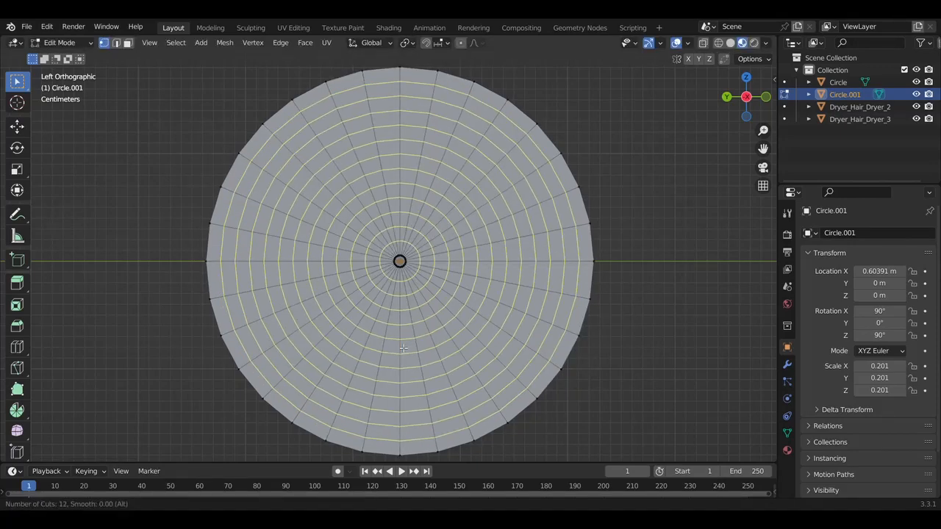
{"action": "left_click", "coordinate": [404, 347]}
{"action": "right_click", "coordinate": [404, 347]}
Examine the nozzle grille in the reference photo and trace its spokes with annotation strokes
{"action": "left_click", "coordinate": [788, 364]}
{"action": "left_click", "coordinate": [843, 236]}
{"action": "middle_click_drag", "start_coordinate": [471, 254], "coordinate": [360, 251]}
{"action": "middle_click_drag", "start_coordinate": [360, 251], "coordinate": [430, 250], "text": "shift"}
{"action": "middle_click_drag", "start_coordinate": [430, 250], "coordinate": [463, 242], "text": "shift"}
{"action": "middle_click_drag", "start_coordinate": [463, 243], "coordinate": [228, 261], "text": "shift"}
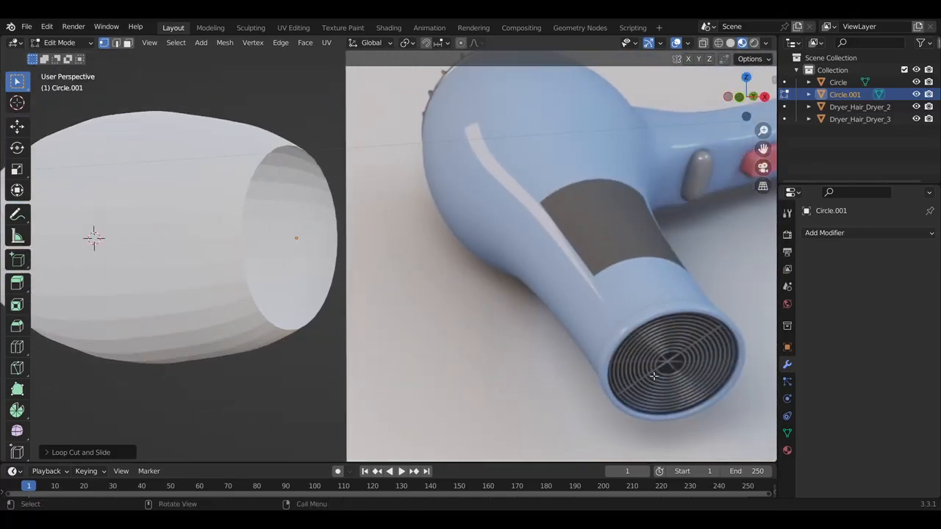
{"action": "left_click", "coordinate": [16, 214]}
{"action": "left_click_drag", "start_coordinate": [640, 333], "coordinate": [667, 363]}
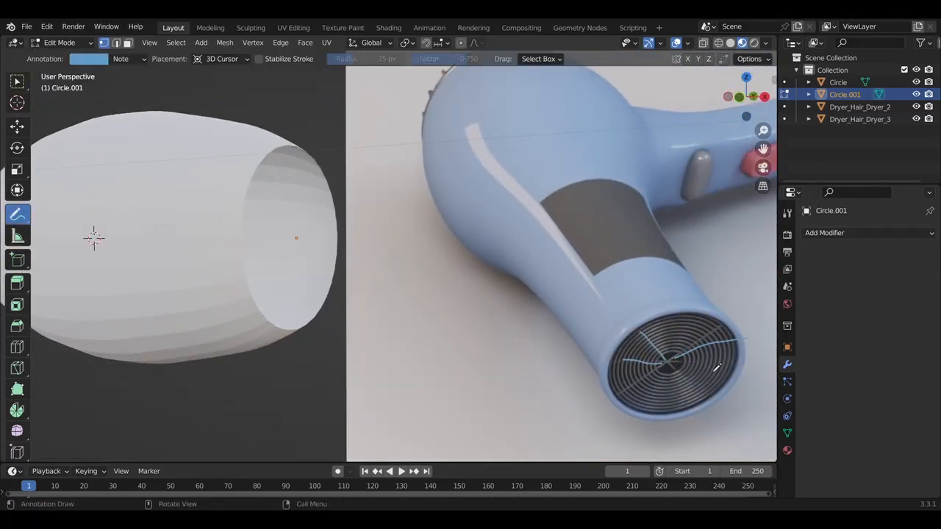
{"action": "key", "text": "KP_3"}
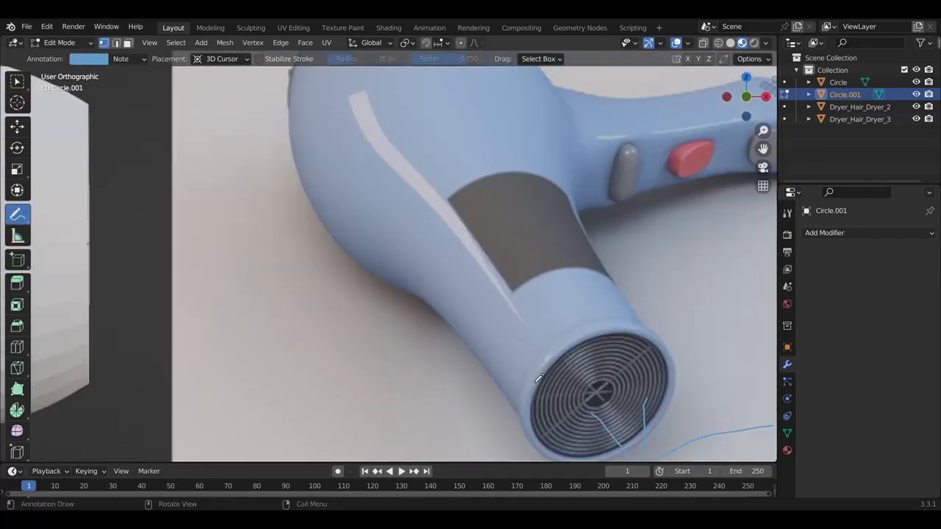
Add a Wireframe modifier to the disc with 0.013 m thickness, 0.1940 offset and Boundary enabled
{"action": "left_click", "coordinate": [822, 234]}
{"action": "left_click", "coordinate": [697, 494]}
{"action": "left_click", "coordinate": [912, 253]}
{"action": "left_click", "coordinate": [894, 234]}
{"action": "left_click", "coordinate": [698, 496]}
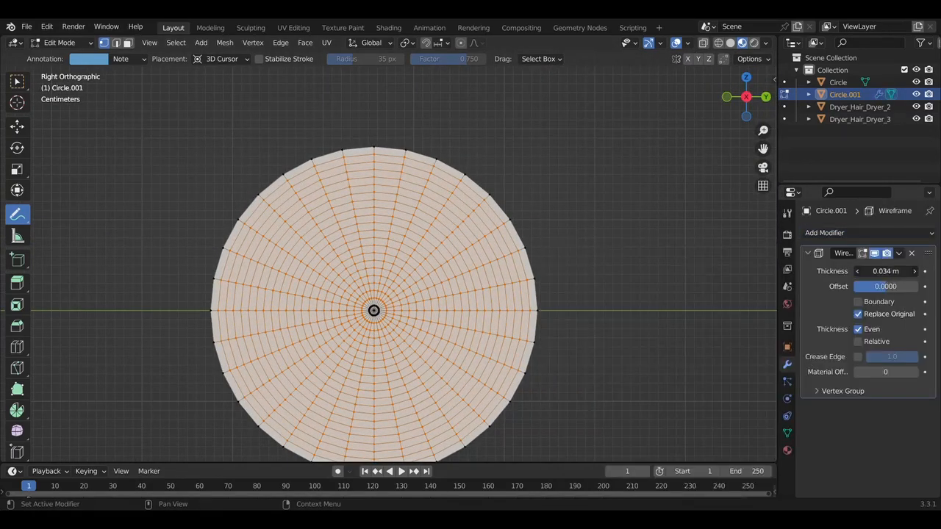
{"action": "key", "text": "Tab"}
{"action": "left_click_drag", "start_coordinate": [887, 271], "coordinate": [869, 271]}
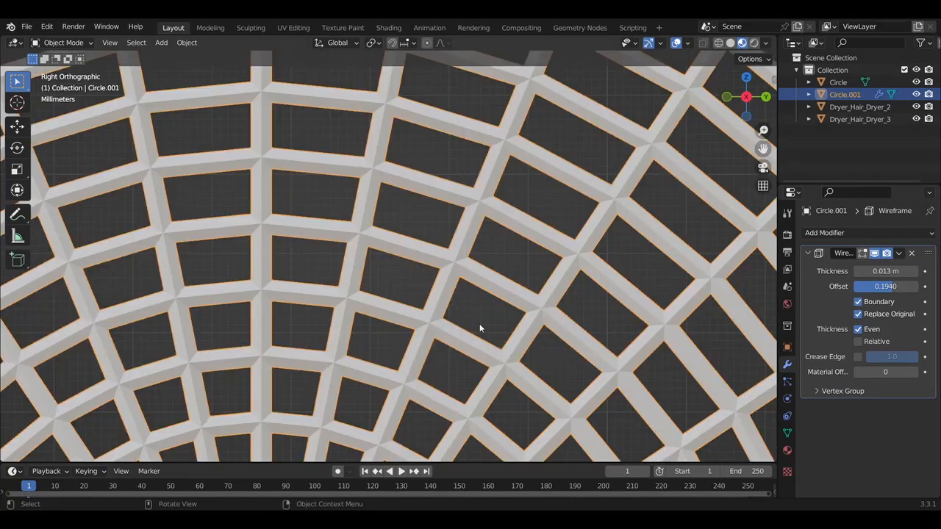
{"action": "scroll", "coordinate": [497, 330], "scroll_direction": "down", "scroll_amount": 2}
{"action": "scroll", "coordinate": [497, 330], "scroll_direction": "down", "scroll_amount": 3}
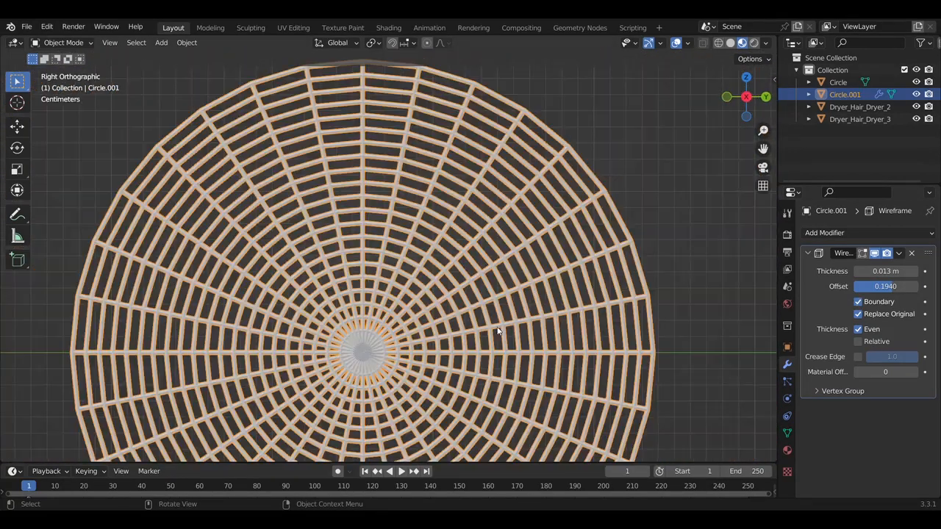
Delete the center vertex of the disc to open a small hole in the middle
{"action": "key", "text": "Tab"}
{"action": "key", "text": "x"}
{"action": "left_click", "coordinate": [360, 356]}
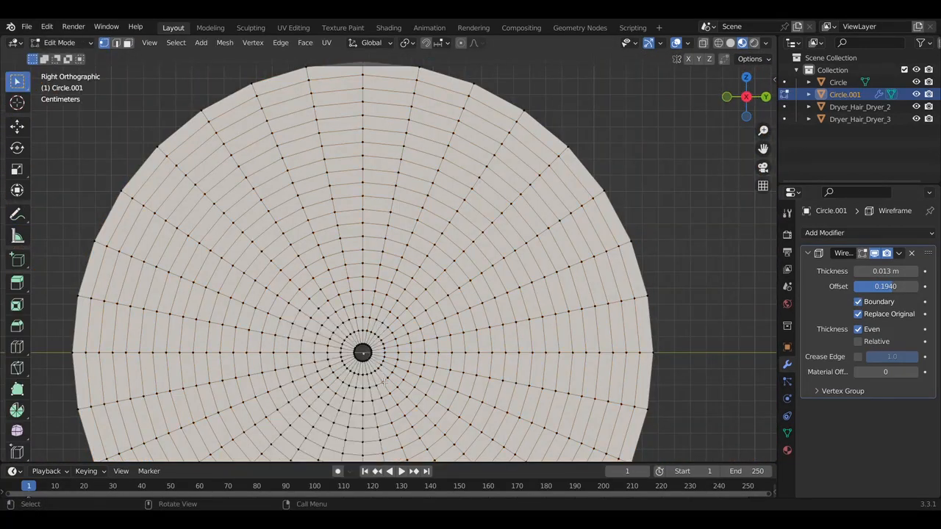
{"action": "key", "text": "Tab"}
{"action": "key", "text": "Tab"}
Shrink the edge loop around the center hole, then extrude it in place and scale the new ring further inward
{"action": "left_click", "coordinate": [363, 362], "text": "alt"}
{"action": "key", "text": "s"}
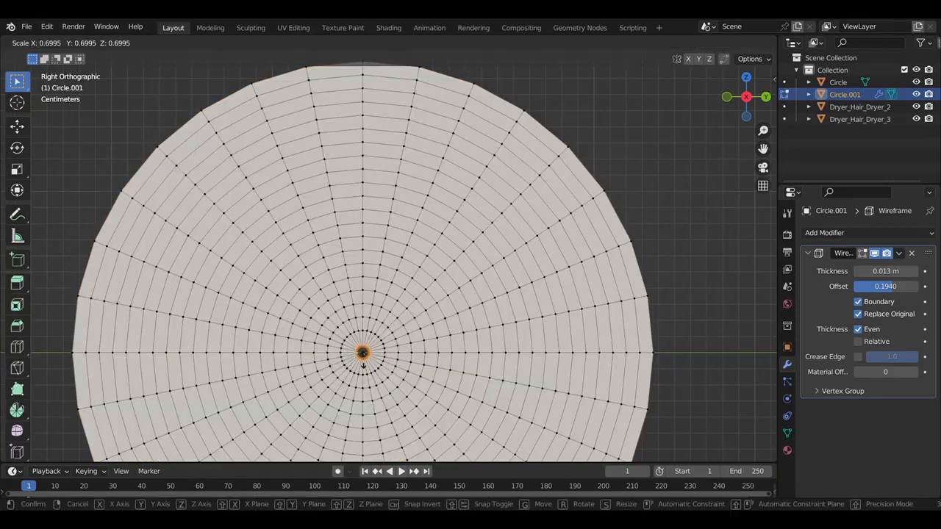
{"action": "left_click", "coordinate": [363, 369]}
{"action": "key", "text": "e"}
{"action": "right_click", "coordinate": [364, 370]}
{"action": "key", "text": "s"}
{"action": "left_click", "coordinate": [363, 359]}
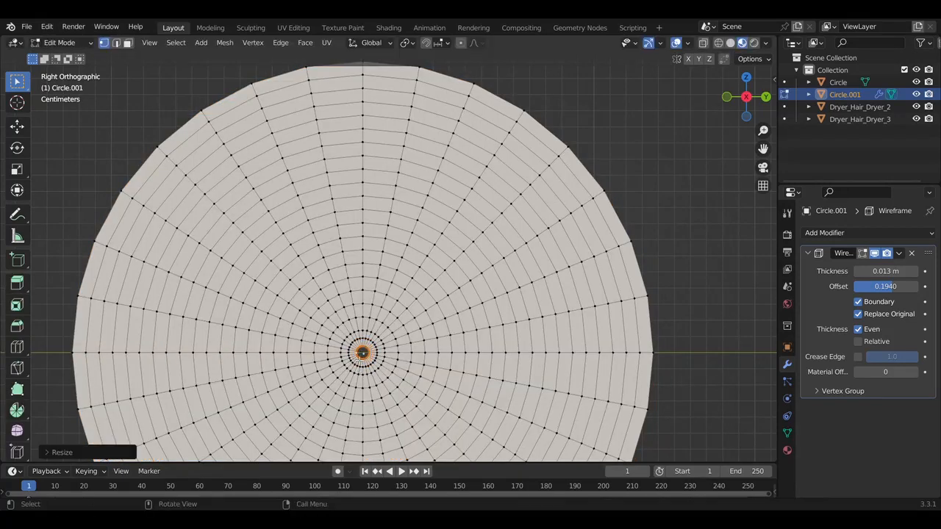
{"action": "key", "text": "Tab"}
Try to select the disc's concentric rings by growing an edge loop selection, and clear the selection
{"action": "left_click", "coordinate": [858, 357]}
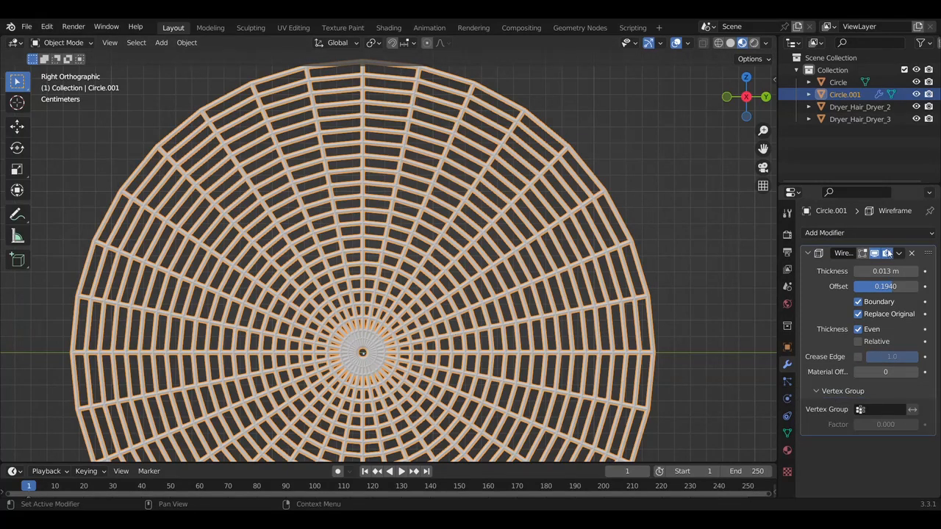
{"action": "key", "text": "Tab"}
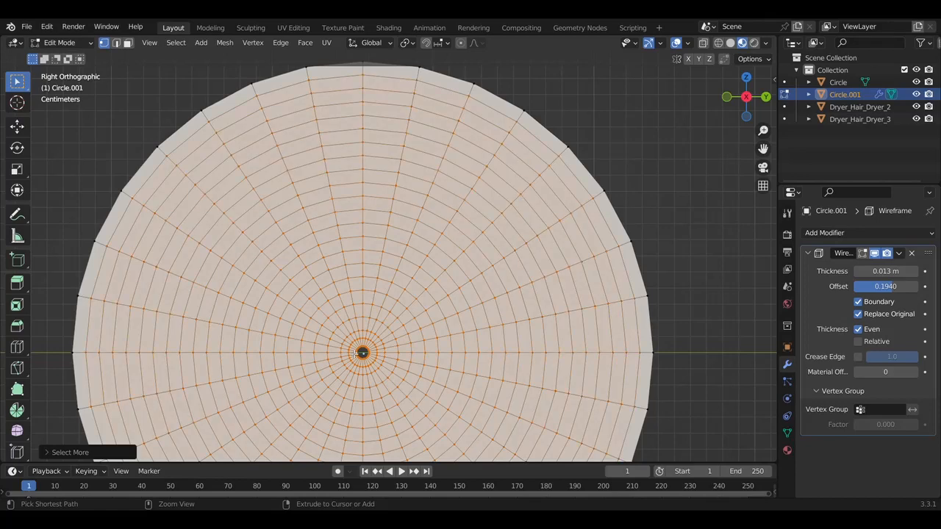
{"action": "key", "text": "2"}
{"action": "key", "text": "alt+a"}
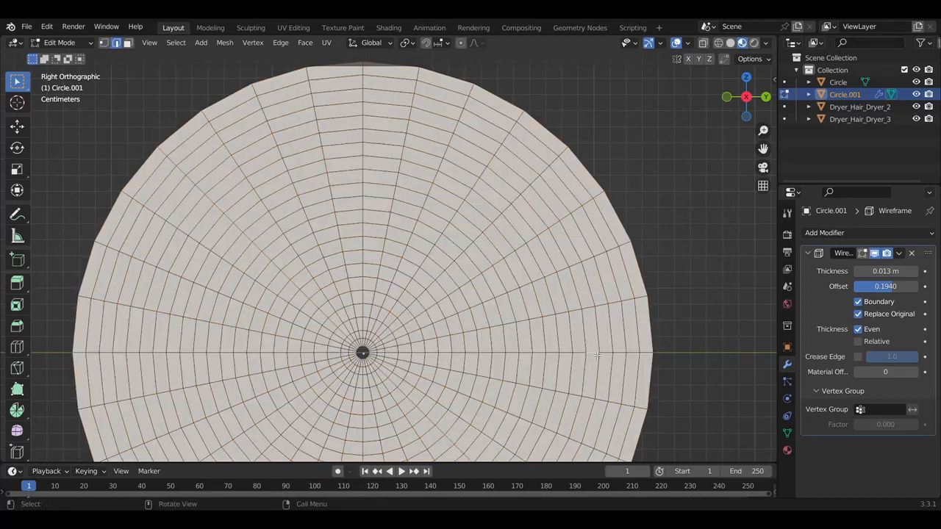
{"action": "key", "text": "ctrl+KP_Add"}
{"action": "key", "text": "ctrl+KP_Add"}
{"action": "right_click", "coordinate": [615, 356]}
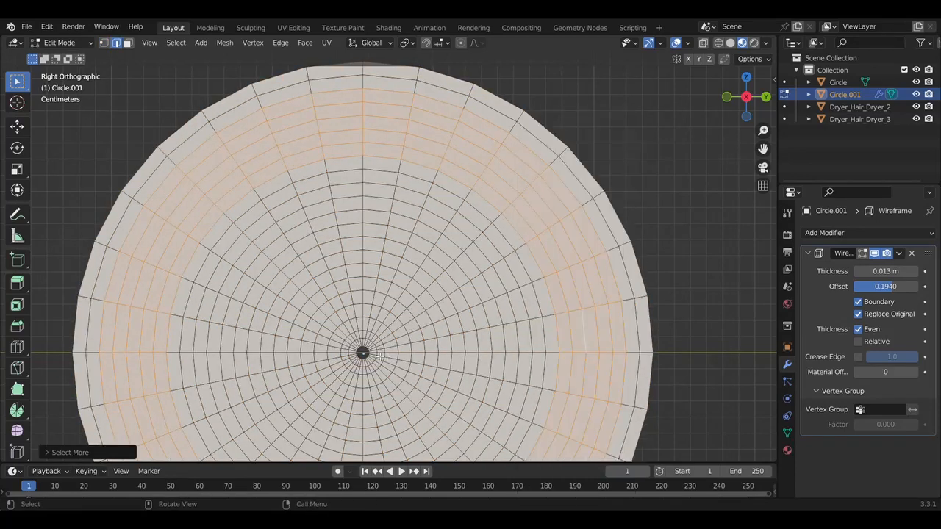
{"action": "key", "text": "alt+a"}
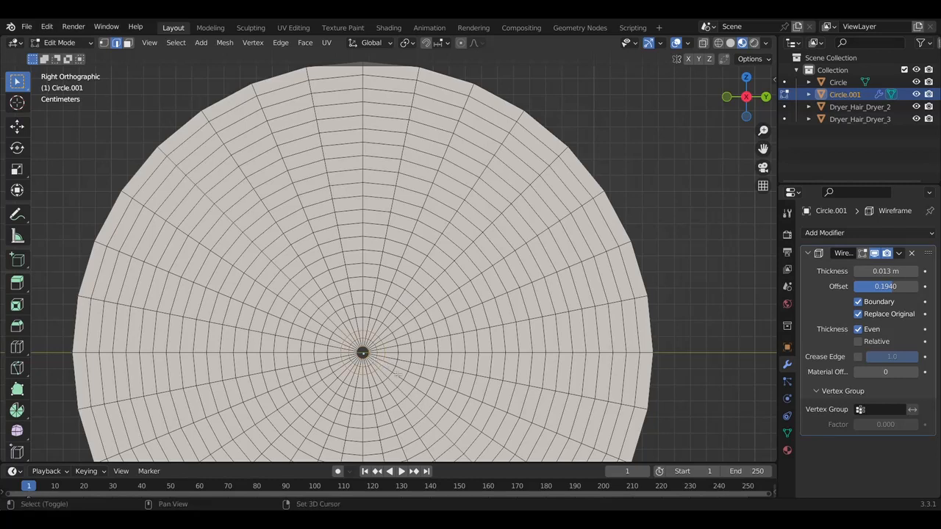
Select all concentric edge rings of the disc and assign them to a new vertex group
{"action": "left_click", "coordinate": [531, 389], "text": "alt+shift"}
{"action": "left_click", "coordinate": [545, 375], "text": "alt+shift"}
{"action": "left_click", "coordinate": [558, 373], "text": "alt+shift"}
{"action": "left_click", "coordinate": [571, 373], "text": "alt+shift"}
{"action": "left_click", "coordinate": [586, 374], "text": "alt+shift"}
{"action": "left_click", "coordinate": [599, 375], "text": "alt+shift"}
{"action": "left_click", "coordinate": [639, 377], "text": "alt+shift"}
{"action": "left_click", "coordinate": [653, 375], "text": "alt+shift"}
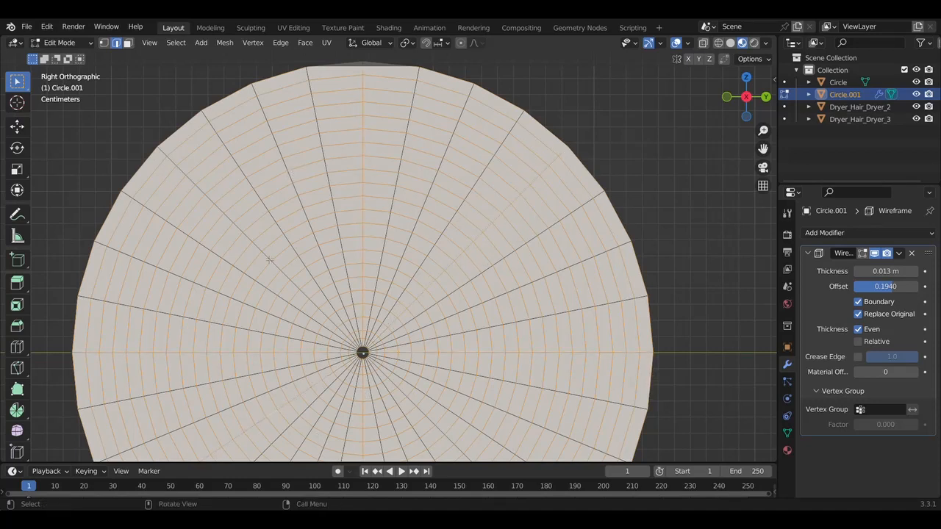
{"action": "left_click", "coordinate": [787, 433]}
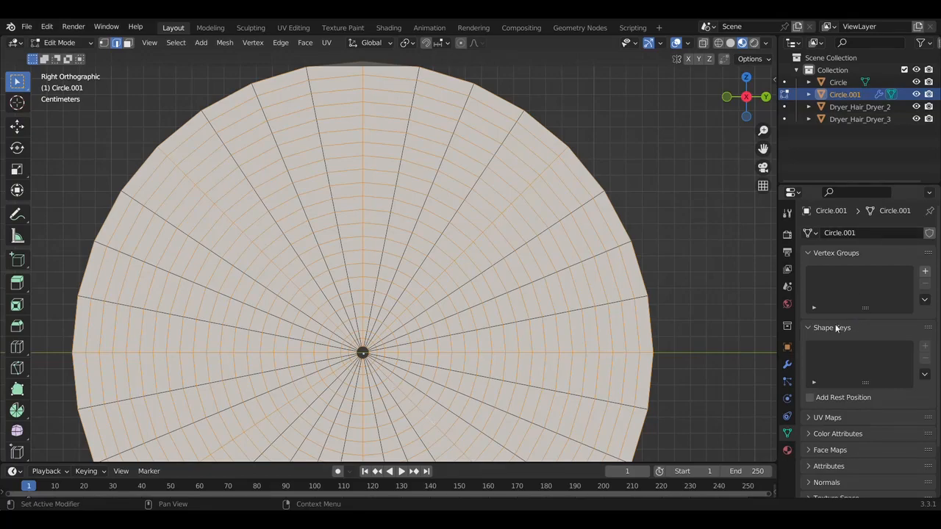
{"action": "left_click", "coordinate": [925, 272]}
{"action": "left_click", "coordinate": [820, 348]}
Set the Wireframe modifier's vertex group to Group
{"action": "left_click", "coordinate": [787, 364]}
{"action": "left_click", "coordinate": [875, 412]}
{"action": "left_click", "coordinate": [875, 397]}
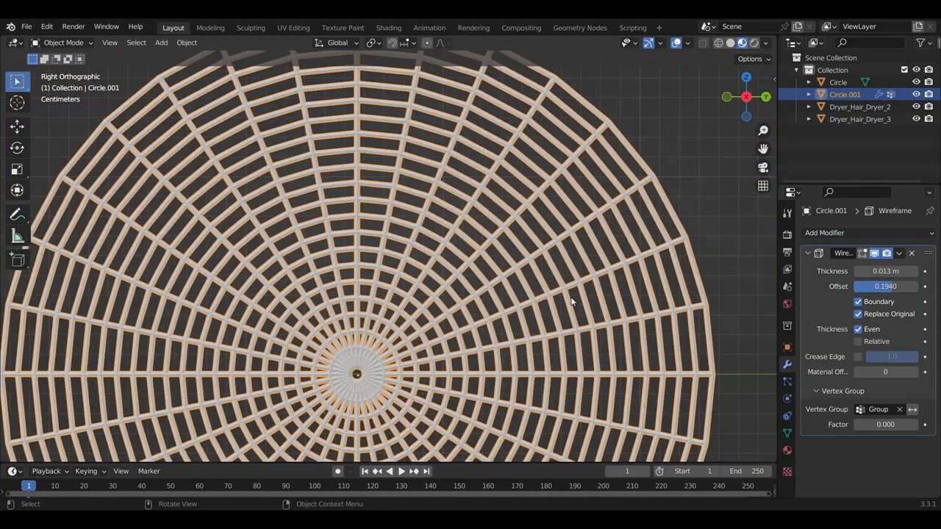
{"action": "scroll", "coordinate": [571, 301], "scroll_direction": "down", "scroll_amount": 2}
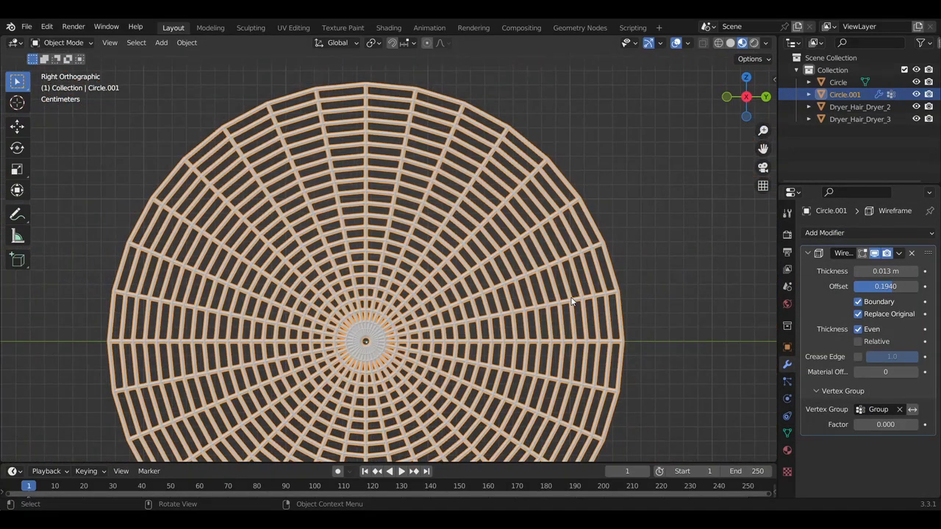
Try a Triangulate modifier on the disc and remove it again
{"action": "key", "text": "Tab"}
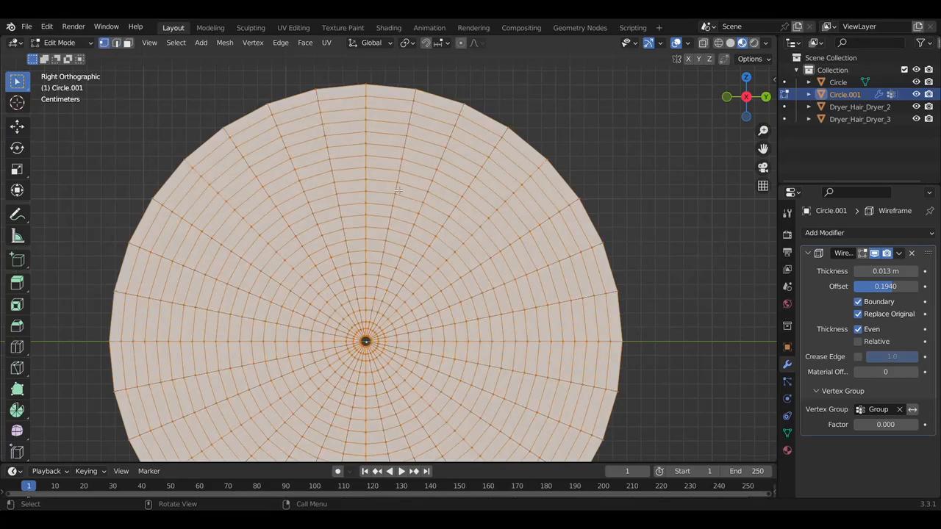
{"action": "left_click", "coordinate": [867, 232]}
{"action": "left_click", "coordinate": [673, 445]}
{"action": "left_click", "coordinate": [843, 390]}
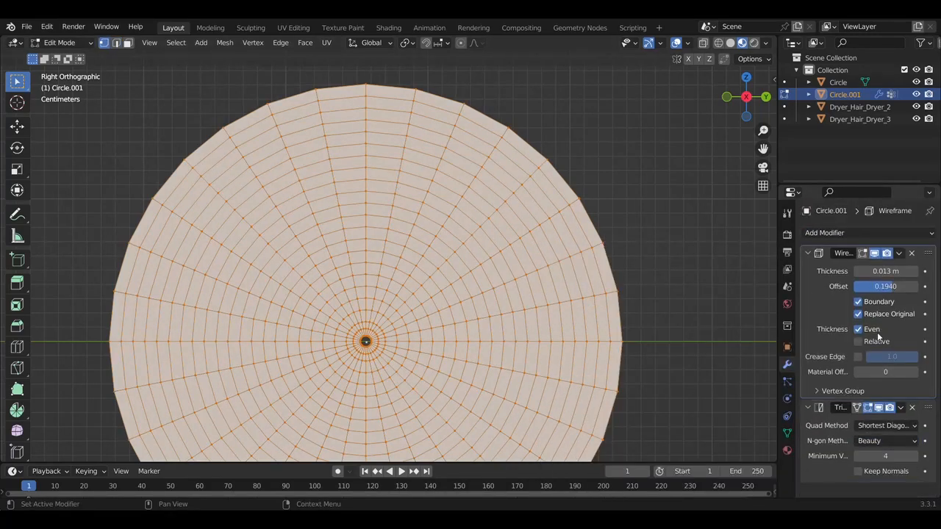
{"action": "left_click", "coordinate": [868, 233]}
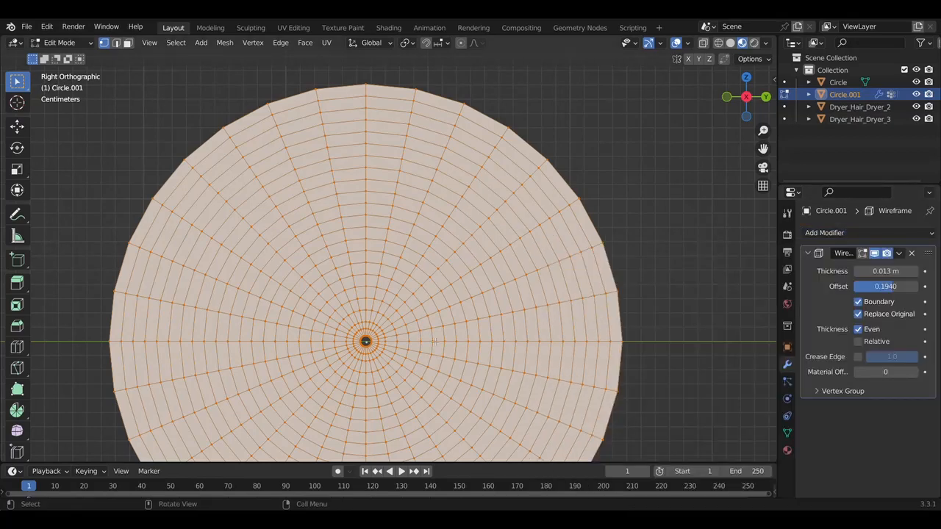
Delete the radial edges on both sides of the upper vertical spoke, up to the upper-right diagonal spoke
{"action": "key", "text": "2"}
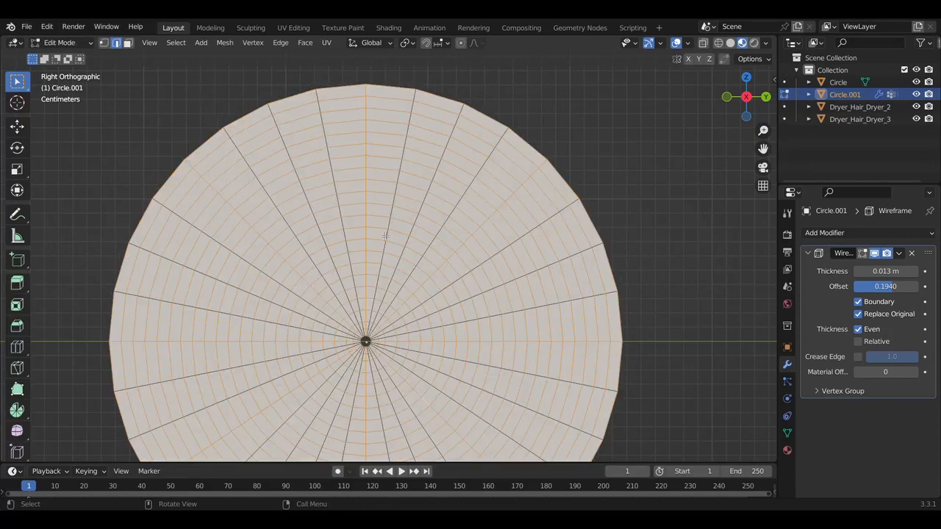
{"action": "key", "text": "x"}
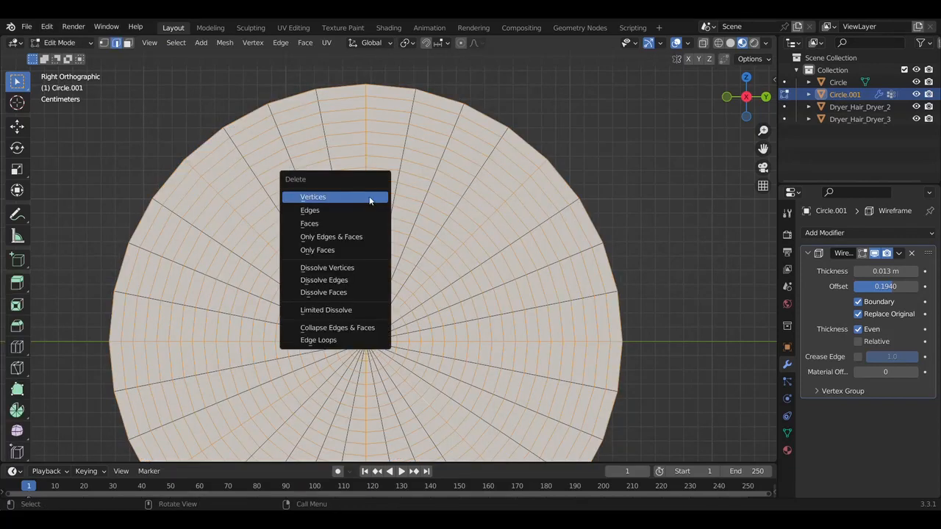
{"action": "left_click", "coordinate": [321, 121], "text": "alt"}
{"action": "key", "text": "x"}
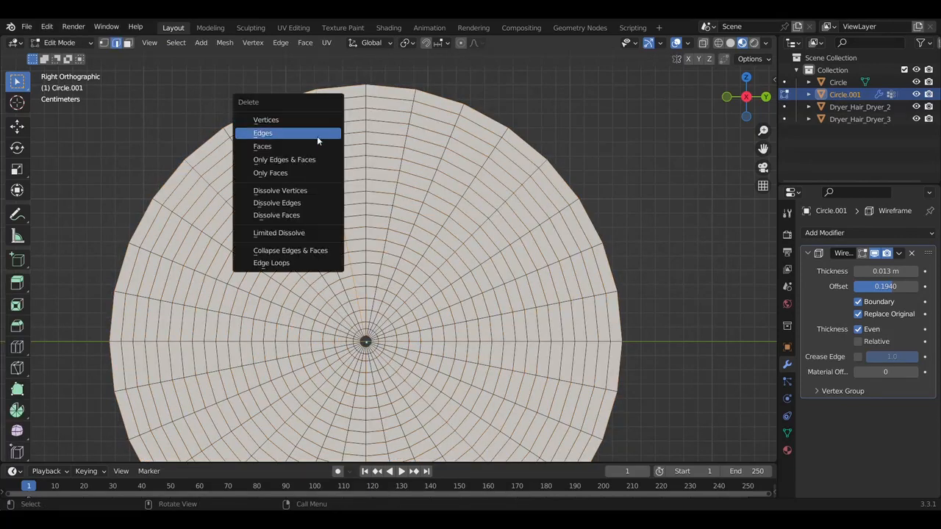
{"action": "left_click", "coordinate": [318, 138]}
{"action": "key", "text": "x"}
{"action": "left_click", "coordinate": [409, 130]}
{"action": "left_click", "coordinate": [445, 155], "text": "alt"}
{"action": "key", "text": "x"}
{"action": "left_click", "coordinate": [444, 155]}
{"action": "left_click", "coordinate": [480, 177], "text": "alt"}
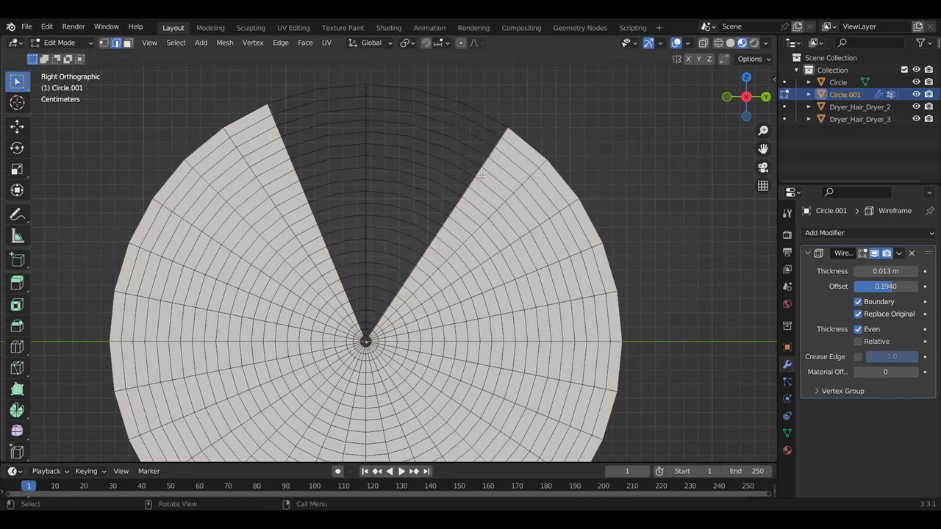
{"action": "key", "text": "x"}
{"action": "left_click", "coordinate": [482, 177]}
Delete the radial edges between the upper-right diagonal and the lower-right part of the disc, keeping the horizontal spoke
{"action": "left_click", "coordinate": [516, 246], "text": "alt"}
{"action": "key", "text": "x"}
{"action": "left_click", "coordinate": [517, 248]}
{"action": "left_click", "coordinate": [533, 275], "text": "alt"}
{"action": "key", "text": "x"}
{"action": "left_click", "coordinate": [533, 277]}
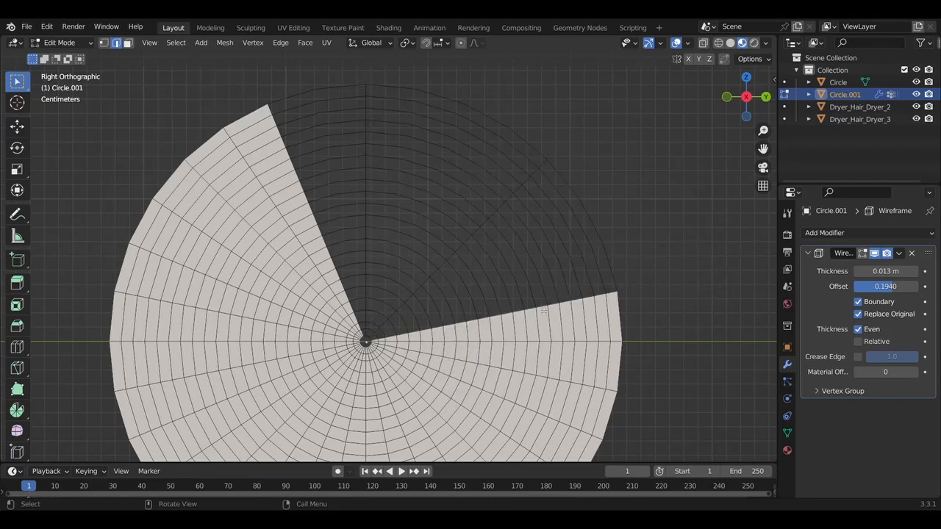
{"action": "left_click", "coordinate": [544, 311], "text": "alt"}
{"action": "key", "text": "x"}
{"action": "left_click", "coordinate": [543, 378], "text": "alt"}
{"action": "key", "text": "x"}
{"action": "left_click", "coordinate": [542, 380]}
{"action": "left_click", "coordinate": [525, 409], "text": "alt"}
{"action": "key", "text": "x"}
{"action": "left_click", "coordinate": [501, 431]}
{"action": "key", "text": "KP_3"}
{"action": "middle_click_drag", "start_coordinate": [500, 375], "coordinate": [446, 328]}
{"action": "key", "text": "KP_3"}
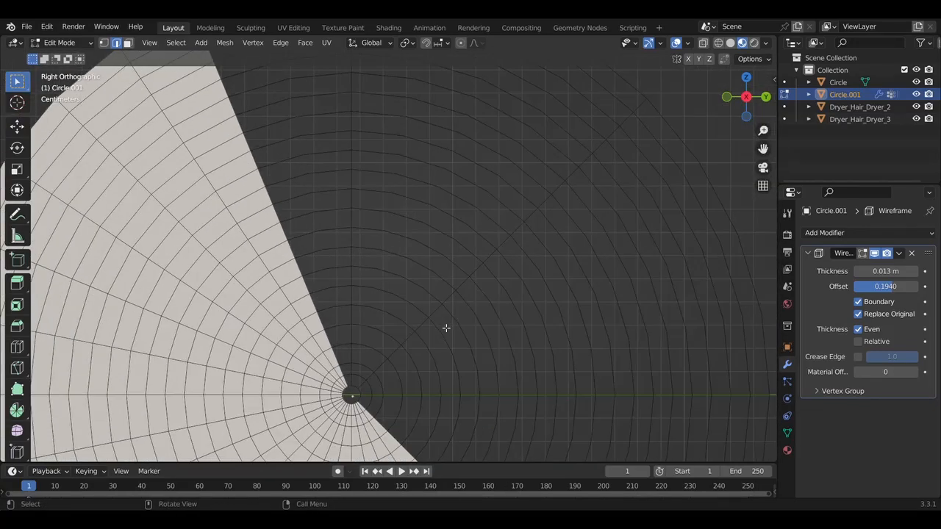
Delete one more radial edge line at the upper left and those in the lower-right quadrant, keeping one diagonal spoke
{"action": "left_click", "coordinate": [334, 231], "text": "alt"}
{"action": "key", "text": "x"}
{"action": "left_click", "coordinate": [336, 231]}
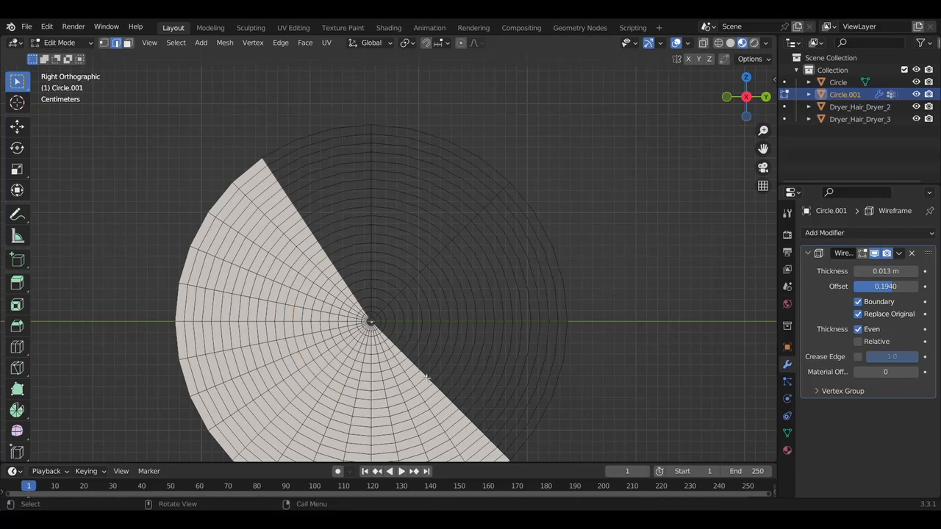
{"action": "left_click", "coordinate": [416, 367], "text": "alt"}
{"action": "key", "text": "x"}
{"action": "left_click", "coordinate": [416, 367]}
{"action": "left_click", "coordinate": [390, 367], "text": "alt"}
{"action": "key", "text": "x"}
{"action": "left_click", "coordinate": [382, 376], "text": "alt"}
{"action": "key", "text": "x"}
{"action": "left_click", "coordinate": [379, 370]}
Delete the radial edges in the lower-left quadrant, keeping the lower vertical spoke and one diagonal spoke
{"action": "left_click", "coordinate": [358, 383], "text": "alt"}
{"action": "key", "text": "x"}
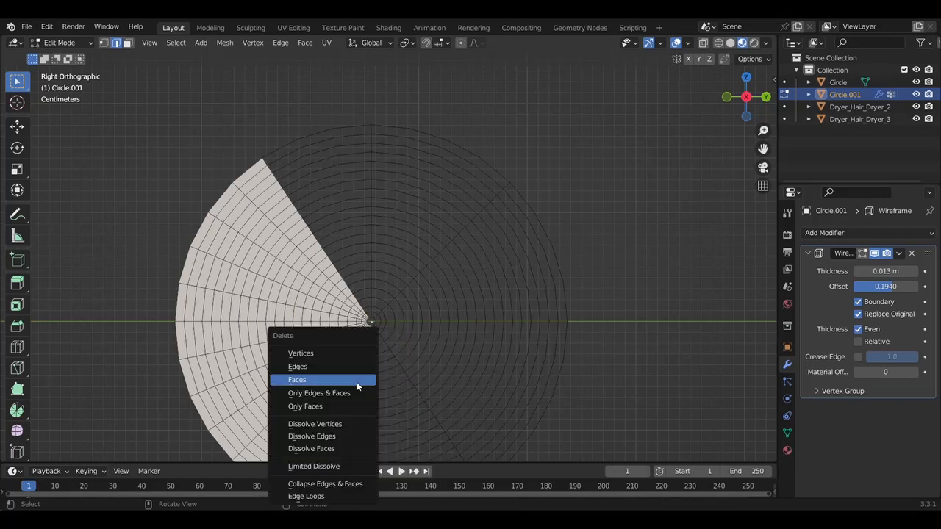
{"action": "left_click", "coordinate": [356, 371]}
{"action": "left_click", "coordinate": [347, 379], "text": "alt"}
{"action": "key", "text": "x"}
{"action": "left_click", "coordinate": [334, 377], "text": "alt"}
{"action": "key", "text": "x"}
{"action": "left_click", "coordinate": [333, 375]}
{"action": "left_click", "coordinate": [330, 363], "text": "alt"}
{"action": "key", "text": "x"}
{"action": "left_click", "coordinate": [328, 361]}
{"action": "left_click", "coordinate": [325, 354], "text": "alt"}
{"action": "key", "text": "x"}
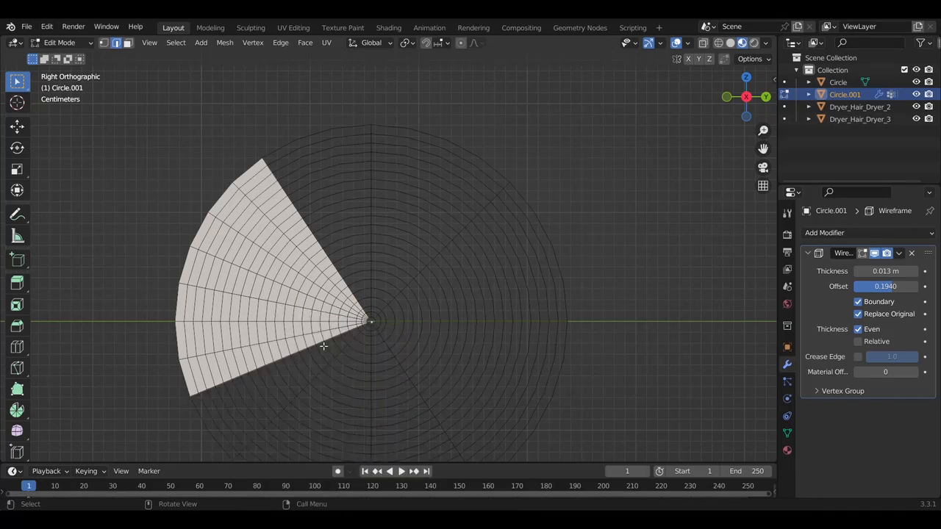
{"action": "left_click", "coordinate": [316, 333]}
Delete the remaining radial edges at the left and upper left, keeping the horizontal and upper-left diagonal spokes
{"action": "left_click", "coordinate": [306, 309], "text": "alt"}
{"action": "key", "text": "x"}
{"action": "left_click", "coordinate": [305, 310]}
{"action": "key", "text": "x"}
{"action": "left_click", "coordinate": [313, 297], "text": "alt"}
{"action": "key", "text": "x"}
{"action": "left_click", "coordinate": [312, 298]}
{"action": "left_click", "coordinate": [302, 279]}
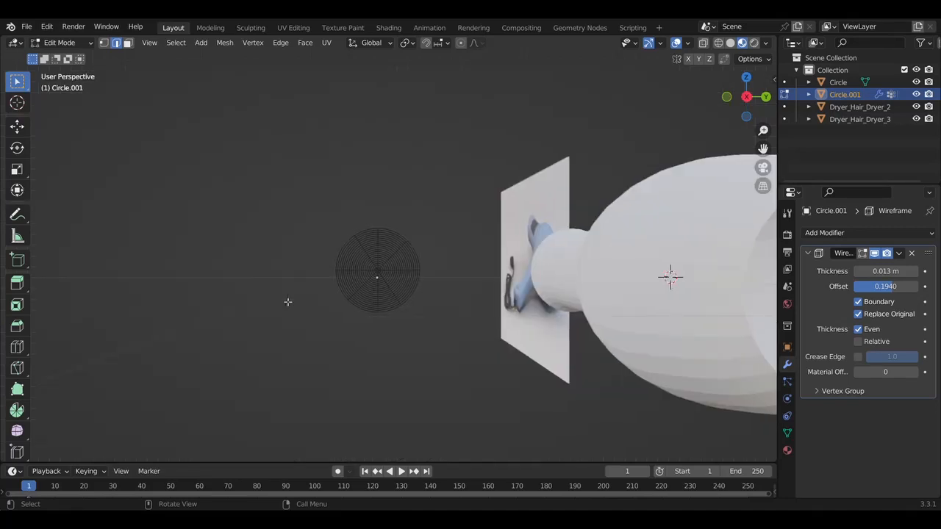
{"action": "key", "text": "Tab"}
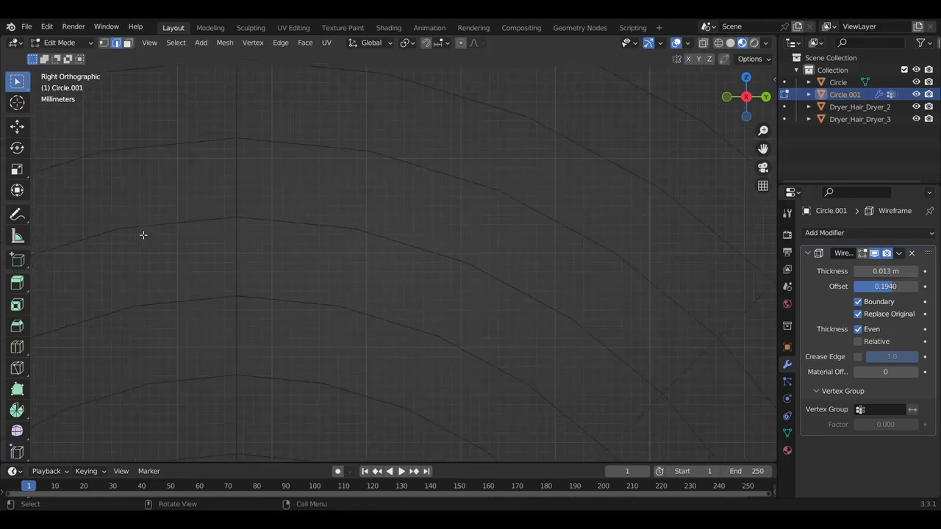
Apply the Wireframe modifier to the concentric-ring grille
{"action": "scroll", "coordinate": [143, 235], "scroll_direction": "down", "scroll_amount": 13}
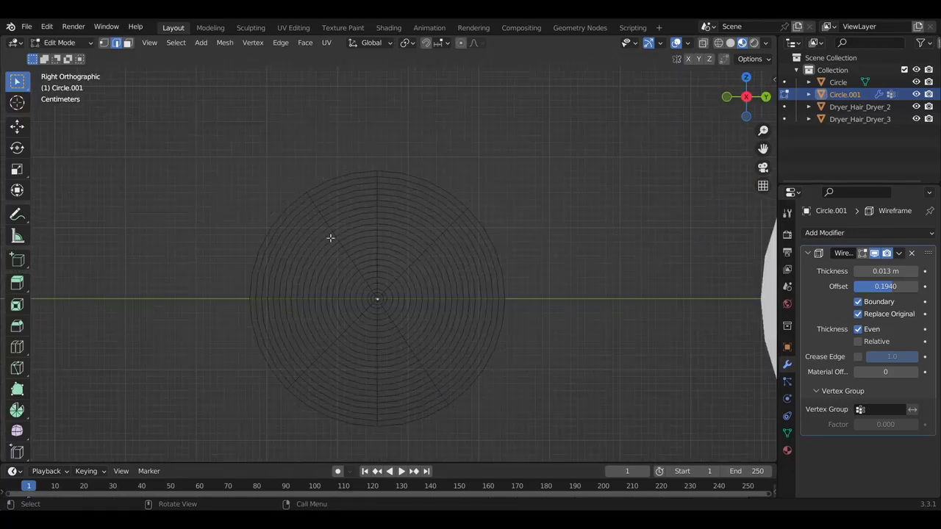
{"action": "key", "text": "a"}
{"action": "key", "text": "Tab"}
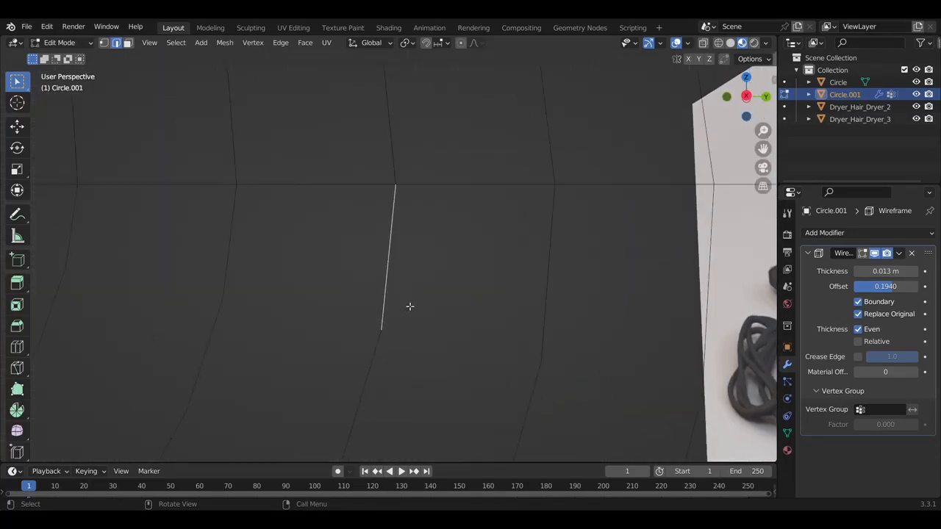
{"action": "scroll", "coordinate": [410, 307], "scroll_direction": "down", "scroll_amount": 16}
{"action": "key", "text": "a"}
{"action": "right_click", "coordinate": [409, 277]}
{"action": "left_click", "coordinate": [356, 195]}
{"action": "key", "text": "Tab"}
{"action": "scroll", "coordinate": [548, 271], "scroll_direction": "down", "scroll_amount": 6}
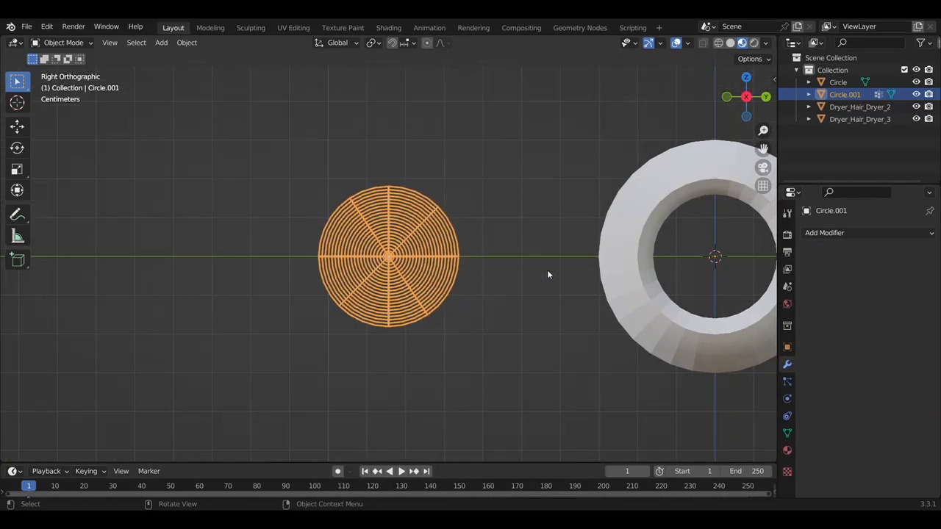
Move the grille along the Y axis into line with the dryer body's centre axis
{"action": "key", "text": "g"}
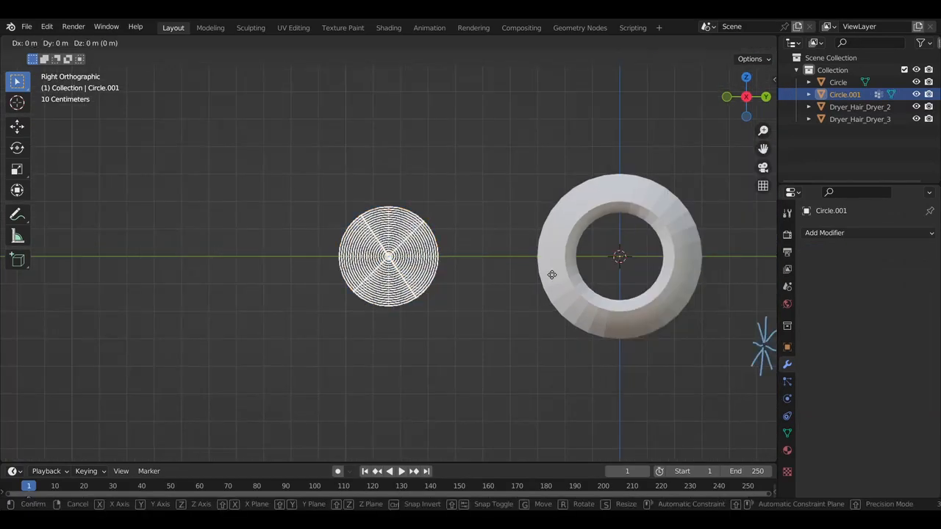
{"action": "key", "text": "y"}
{"action": "left_click", "coordinate": [8, 263]}
{"action": "left_click", "coordinate": [328, 216]}
{"action": "middle_click_drag", "start_coordinate": [328, 215], "coordinate": [329, 219]}
{"action": "middle_click_drag", "start_coordinate": [329, 219], "coordinate": [329, 220]}
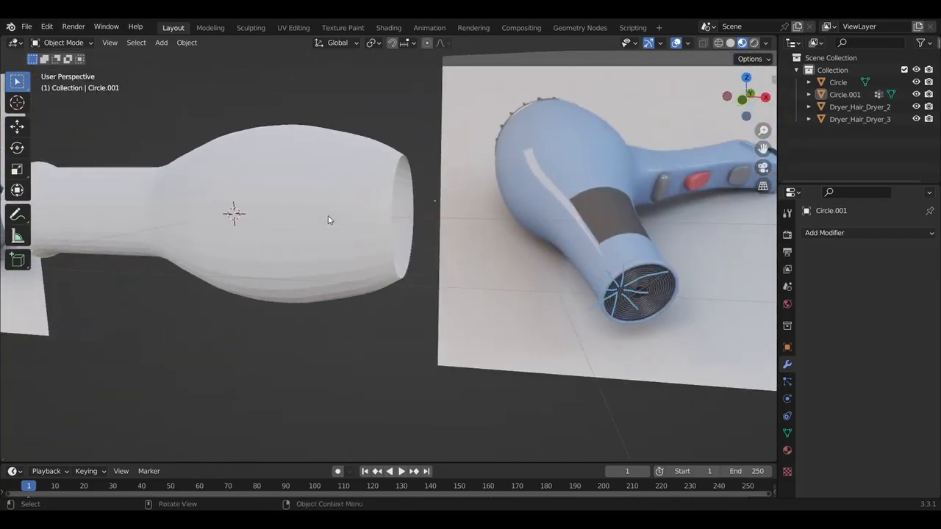
{"action": "key", "text": "KP_3"}
{"action": "key", "text": "ctrl+KP_3"}
{"action": "scroll", "coordinate": [329, 220], "scroll_direction": "down", "scroll_amount": 2}
{"action": "scroll", "coordinate": [224, 257], "scroll_direction": "up", "scroll_amount": 4}
Scale the grille to fit the size of the nozzle opening
{"action": "left_click", "coordinate": [430, 344]}
{"action": "key", "text": "s"}
{"action": "right_click", "coordinate": [426, 341]}
{"action": "right_click", "coordinate": [318, 291]}
{"action": "mouse_move", "coordinate": [324, 280]}
{"action": "left_click", "coordinate": [410, 293]}
{"action": "key", "text": "s"}
{"action": "left_click", "coordinate": [506, 298]}
Move the grille along the X axis to just beyond the nozzle end and open the dryer body's mesh for editing
{"action": "middle_click_drag", "start_coordinate": [506, 297], "coordinate": [515, 261]}
{"action": "key", "text": "g"}
{"action": "key", "text": "x"}
{"action": "left_click", "coordinate": [595, 301]}
{"action": "scroll", "coordinate": [580, 263], "scroll_direction": "down", "scroll_amount": 4}
{"action": "left_click", "coordinate": [654, 125]}
{"action": "scroll", "coordinate": [274, 250], "scroll_direction": "up", "scroll_amount": 6}
{"action": "middle_click_drag", "start_coordinate": [275, 251], "coordinate": [143, 253]}
{"action": "scroll", "coordinate": [143, 252], "scroll_direction": "down", "scroll_amount": 4}
{"action": "left_click", "coordinate": [647, 226]}
{"action": "key", "text": "Tab"}
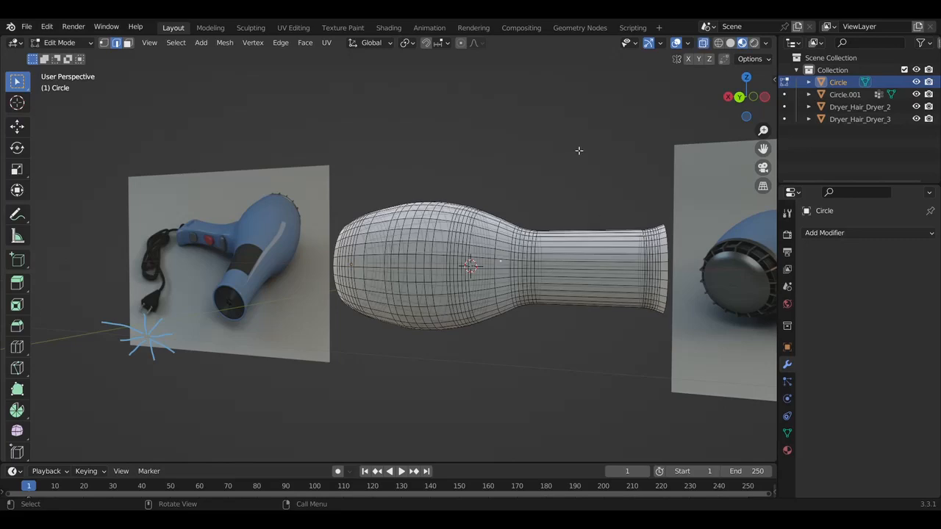
{"action": "left_click_drag", "start_coordinate": [580, 151], "coordinate": [632, 376]}
{"action": "key", "text": "s"}
{"action": "right_click", "coordinate": [641, 347]}
{"action": "key", "text": "s"}
{"action": "right_click", "coordinate": [631, 297]}
Reposition the edge loop at the nozzle's open end along the X axis
{"action": "left_click_drag", "start_coordinate": [621, 181], "coordinate": [697, 346]}
{"action": "key", "text": "g"}
{"action": "left_click", "coordinate": [662, 345]}
{"action": "middle_click_drag", "start_coordinate": [631, 280], "coordinate": [625, 252]}
{"action": "key", "text": "g"}
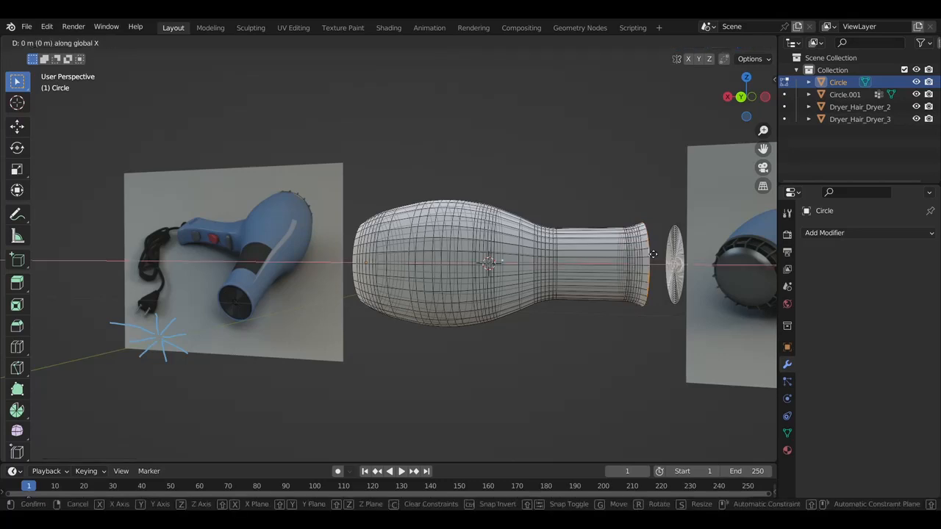
{"action": "left_click", "coordinate": [651, 256]}
In front view, move the grille about 0.165 m along the X axis into the nozzle opening
{"action": "key", "text": "Tab"}
{"action": "left_click", "coordinate": [677, 257]}
{"action": "key", "text": "KP_1"}
{"action": "key", "text": "g"}
{"action": "key", "text": "x"}
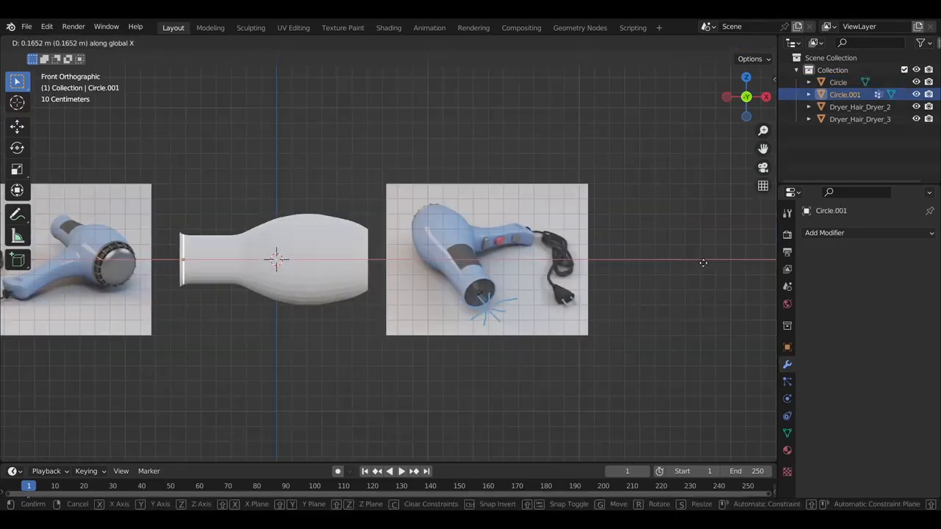
{"action": "left_click", "coordinate": [704, 262]}
Shade the dryer body smooth
{"action": "right_click", "coordinate": [290, 263]}
{"action": "left_click", "coordinate": [240, 206]}
{"action": "left_click", "coordinate": [297, 256]}
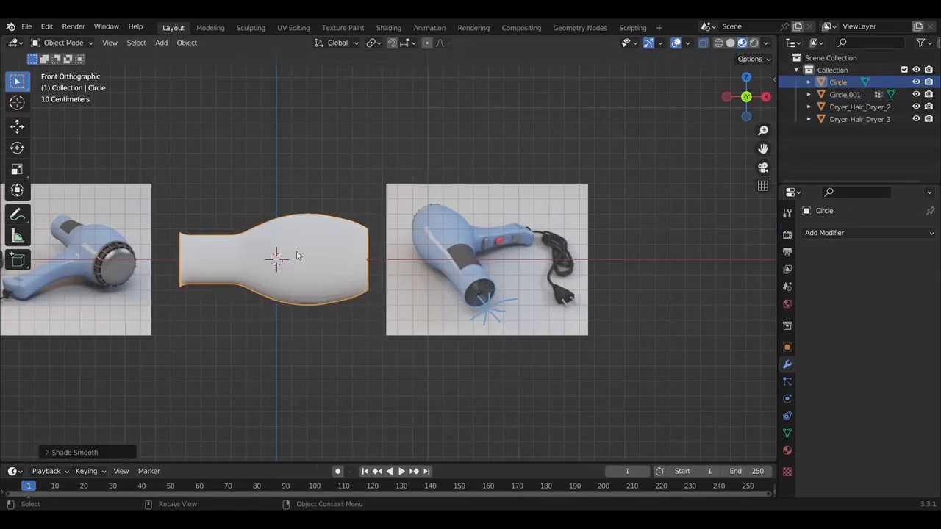
Give the dryer body wall thickness with a Solidify modifier and apply it
{"action": "left_click", "coordinate": [824, 234]}
{"action": "left_click", "coordinate": [703, 428]}
{"action": "scroll", "coordinate": [271, 262], "scroll_direction": "up", "scroll_amount": 5}
{"action": "middle_click_drag", "start_coordinate": [312, 264], "coordinate": [244, 260]}
{"action": "scroll", "coordinate": [243, 261], "scroll_direction": "up", "scroll_amount": 3}
{"action": "left_click_drag", "start_coordinate": [879, 287], "coordinate": [880, 286]}
{"action": "middle_click_drag", "start_coordinate": [405, 253], "coordinate": [444, 272]}
{"action": "left_click", "coordinate": [901, 253]}
{"action": "left_click", "coordinate": [866, 268]}
Bevel the edges at the nozzle rim of the dryer body
{"action": "key", "text": "Tab"}
{"action": "middle_click_drag", "start_coordinate": [712, 225], "coordinate": [728, 236]}
{"action": "key", "text": "ctrl+b"}
{"action": "left_click", "coordinate": [675, 429]}
{"action": "key", "text": "ctrl+b"}
{"action": "left_click", "coordinate": [697, 422]}
{"action": "key", "text": "Tab"}
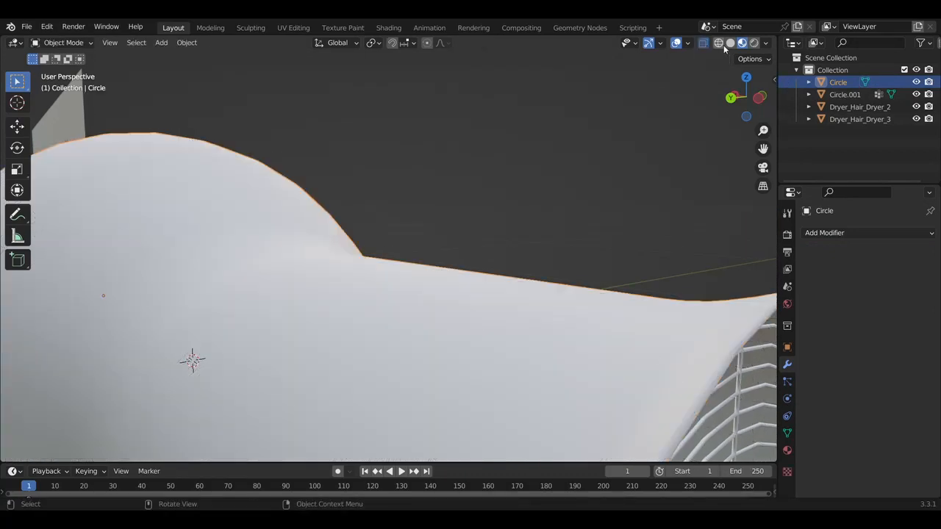
Turn off X-ray and examine the smoothed body's shape against the reference photos
{"action": "left_click", "coordinate": [729, 43]}
{"action": "left_click", "coordinate": [704, 43]}
{"action": "scroll", "coordinate": [656, 220], "scroll_direction": "down", "scroll_amount": 5}
{"action": "middle_click_drag", "start_coordinate": [655, 220], "coordinate": [709, 264]}
{"action": "scroll", "coordinate": [656, 221], "scroll_direction": "down", "scroll_amount": 5}
{"action": "scroll", "coordinate": [655, 219], "scroll_direction": "up", "scroll_amount": 5}
{"action": "left_click", "coordinate": [742, 43]}
{"action": "middle_click_drag", "start_coordinate": [647, 196], "coordinate": [639, 197]}
{"action": "middle_click_drag", "start_coordinate": [640, 197], "coordinate": [640, 198], "text": "shift"}
{"action": "scroll", "coordinate": [640, 193], "scroll_direction": "up", "scroll_amount": 3}
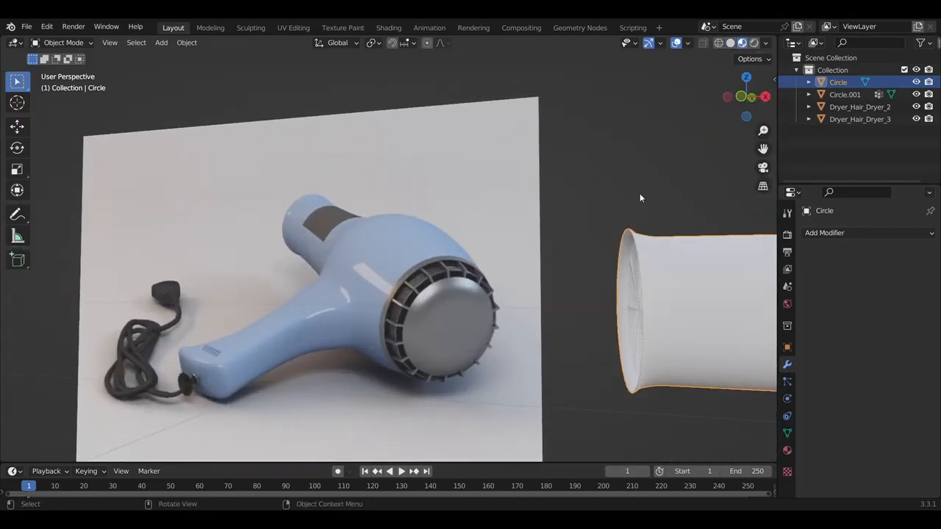
{"action": "middle_click_drag", "start_coordinate": [640, 194], "coordinate": [640, 193]}
{"action": "middle_click_drag", "start_coordinate": [584, 261], "coordinate": [522, 219]}
{"action": "scroll", "coordinate": [572, 218], "scroll_direction": "down", "scroll_amount": 6}
{"action": "scroll", "coordinate": [573, 219], "scroll_direction": "up", "scroll_amount": 6}
Move the Dryer_Hair_Dryer_3 reference photo along the X axis to the nozzle side, next to the other photo
{"action": "left_click", "coordinate": [739, 218]}
{"action": "key", "text": "g"}
{"action": "key", "text": "x"}
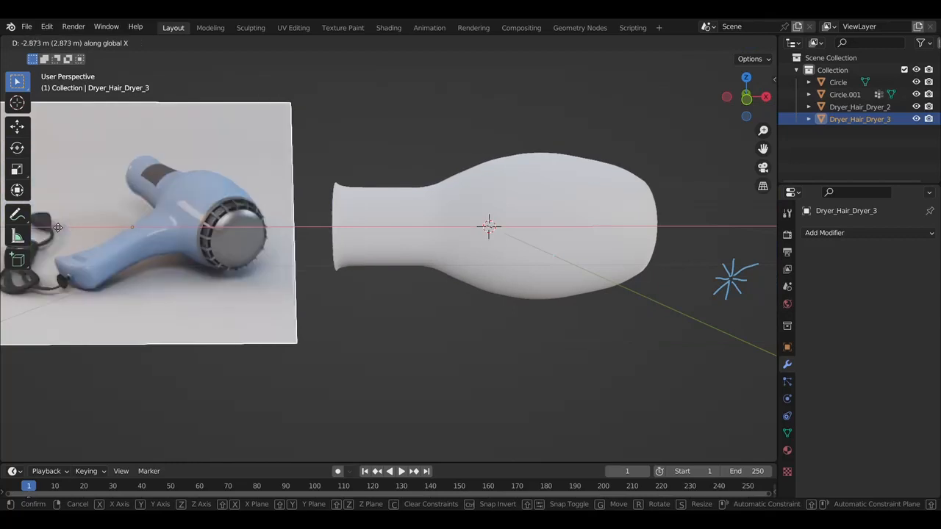
{"action": "left_click", "coordinate": [40, 231]}
{"action": "scroll", "coordinate": [40, 231], "scroll_direction": "down", "scroll_amount": 5}
{"action": "middle_click_drag", "start_coordinate": [40, 232], "coordinate": [43, 233]}
{"action": "key", "text": "g"}
{"action": "key", "text": "y"}
{"action": "left_click", "coordinate": [42, 233]}
{"action": "key", "text": "ctrl+z"}
{"action": "middle_click_drag", "start_coordinate": [192, 333], "coordinate": [210, 336]}
{"action": "key", "text": "ctrl+z"}
Offset the Dryer_Hair_Dryer_3 photo along the Y axis so it stands clear of the other photo
{"action": "key", "text": "g"}
{"action": "key", "text": "y"}
{"action": "left_click", "coordinate": [210, 336]}
Move the body's rear end edges along the X axis and scale them to about 0.975
{"action": "left_click", "coordinate": [233, 277]}
{"action": "middle_click_drag", "start_coordinate": [232, 277], "coordinate": [232, 278]}
{"action": "scroll", "coordinate": [232, 278], "scroll_direction": "up", "scroll_amount": 2}
{"action": "key", "text": "Tab"}
{"action": "key", "text": "KP_1"}
{"action": "key", "text": "alt+z"}
{"action": "left_click_drag", "start_coordinate": [597, 187], "coordinate": [691, 375]}
{"action": "key", "text": "g"}
{"action": "key", "text": "x"}
{"action": "left_click", "coordinate": [686, 375]}
{"action": "key", "text": "s"}
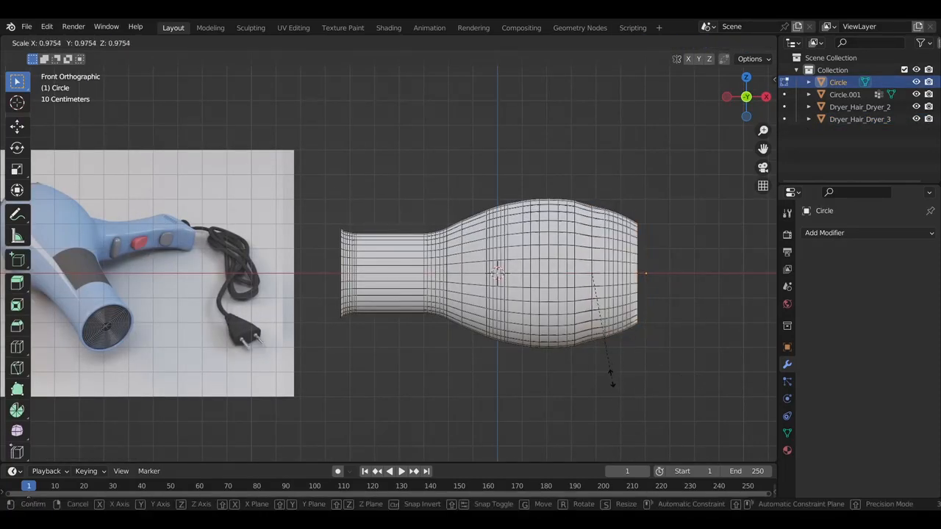
{"action": "left_click", "coordinate": [612, 380]}
Scale the rim of the body's rear opening slightly inward and bevel it with 6 segments
{"action": "middle_click_drag", "start_coordinate": [661, 277], "coordinate": [416, 280]}
{"action": "scroll", "coordinate": [648, 283], "scroll_direction": "up", "scroll_amount": 5}
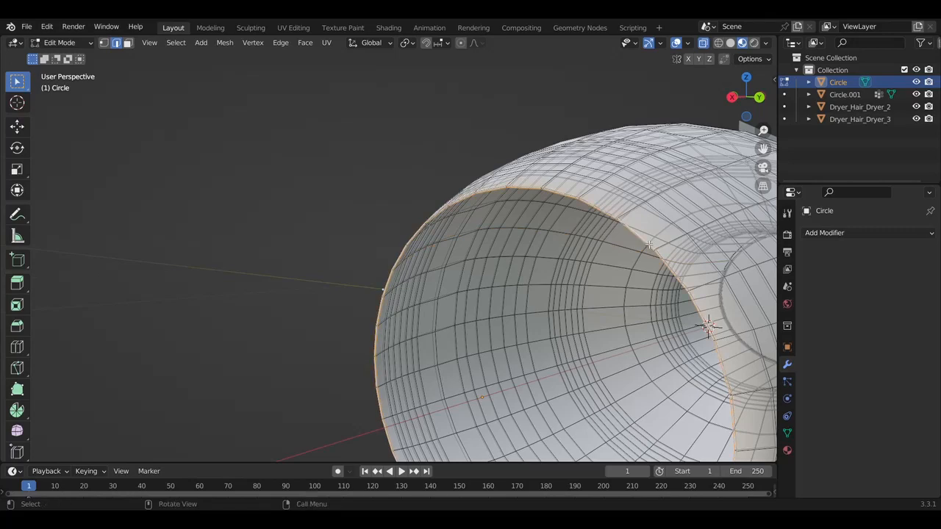
{"action": "key", "text": "s"}
{"action": "left_click", "coordinate": [691, 283]}
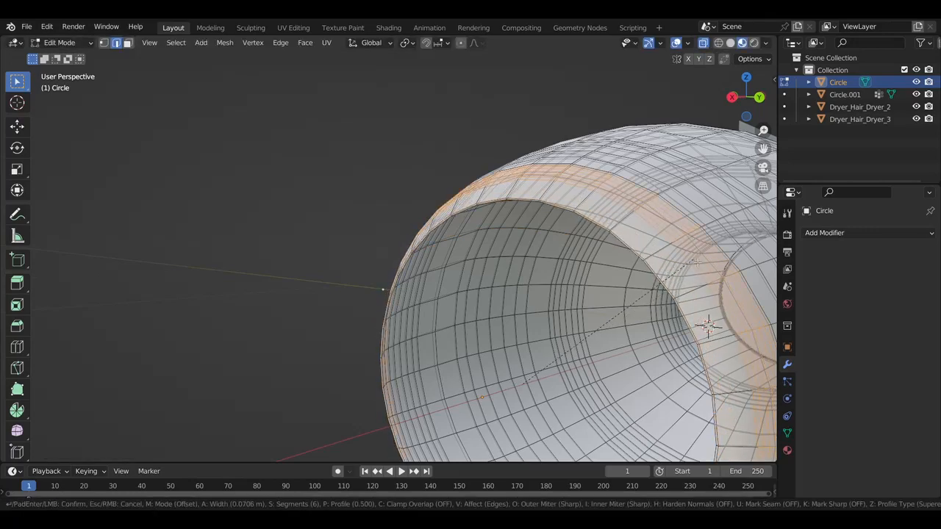
Add a loop cut close to the rear opening and bevel it with 6 segments
{"action": "middle_click_drag", "start_coordinate": [682, 232], "coordinate": [217, 208]}
{"action": "key", "text": "ctrl+r"}
{"action": "left_click", "coordinate": [217, 208]}
{"action": "left_click", "coordinate": [231, 214]}
{"action": "left_click", "coordinate": [222, 213]}
{"action": "key", "text": "ctrl+b"}
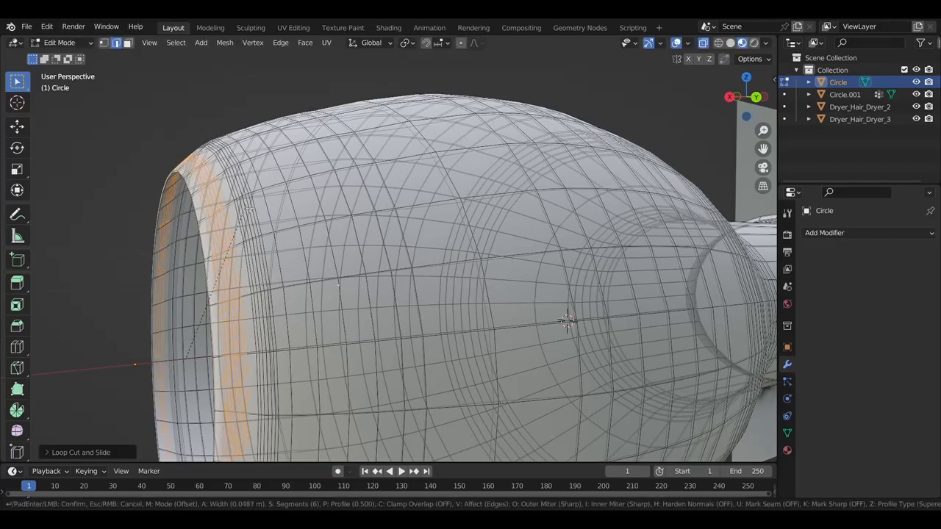
Duplicate the face loop at the rear opening's rim in place and separate it into its own object
{"action": "key", "text": "3"}
{"action": "key", "text": "alt+z"}
{"action": "left_click", "coordinate": [206, 227], "text": "alt"}
{"action": "middle_click_drag", "start_coordinate": [206, 226], "coordinate": [219, 286]}
{"action": "key", "text": "shift+d"}
{"action": "right_click", "coordinate": [220, 287]}
{"action": "right_click", "coordinate": [326, 365]}
{"action": "left_click", "coordinate": [397, 445]}
{"action": "key", "text": "Tab"}
{"action": "key", "text": "Tab"}
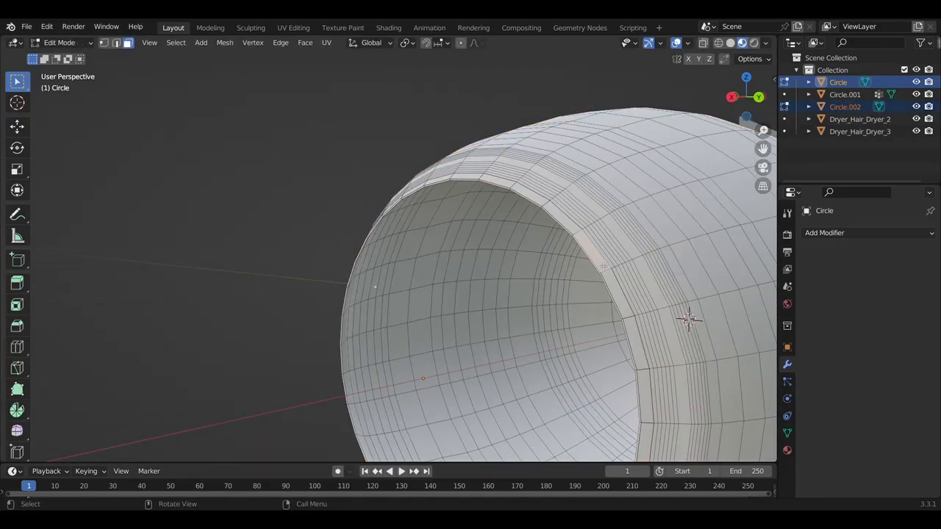
Return to Object Mode and select the separated rim ring
{"action": "key", "text": "g"}
{"action": "right_click", "coordinate": [589, 285]}
{"action": "key", "text": "Tab"}
{"action": "left_click", "coordinate": [609, 281]}
{"action": "key", "text": "g"}
{"action": "right_click", "coordinate": [574, 302]}
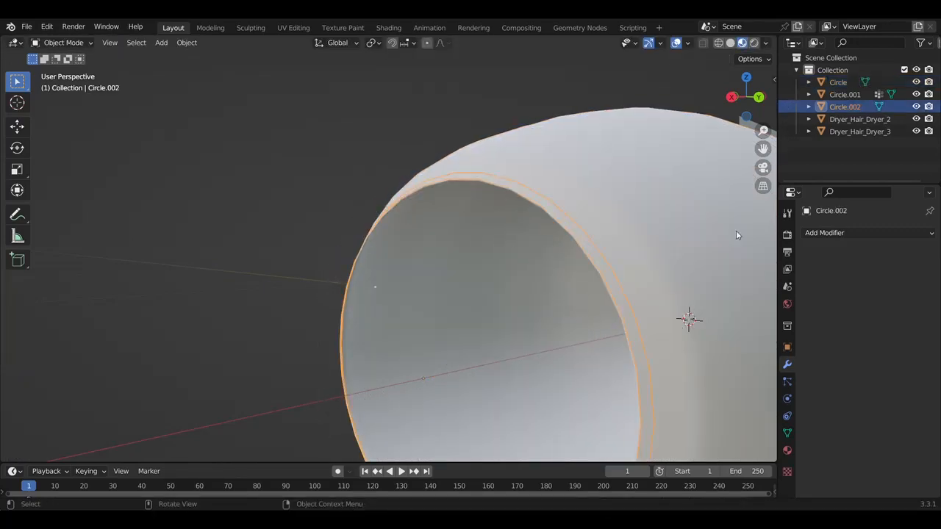
Add a Solidify modifier to the rim ring with 0.02 m thickness and an offset of 1.0000
{"action": "left_click", "coordinate": [846, 233]}
{"action": "left_click", "coordinate": [669, 443]}
{"action": "middle_click_drag", "start_coordinate": [611, 276], "coordinate": [548, 274]}
{"action": "scroll", "coordinate": [611, 275], "scroll_direction": "up", "scroll_amount": 1}
{"action": "right_click", "coordinate": [438, 319]}
{"action": "left_click", "coordinate": [425, 272]}
{"action": "middle_click_drag", "start_coordinate": [425, 272], "coordinate": [485, 272]}
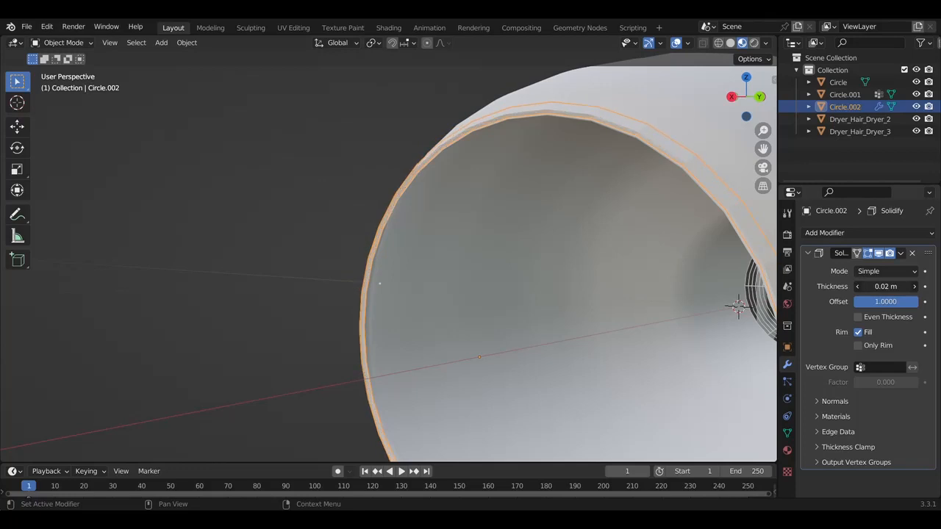
Open the rim ring's mesh for editing with its Solidify modifier hidden in the viewport
{"action": "key", "text": "Tab"}
{"action": "middle_click_drag", "start_coordinate": [620, 119], "coordinate": [721, 221]}
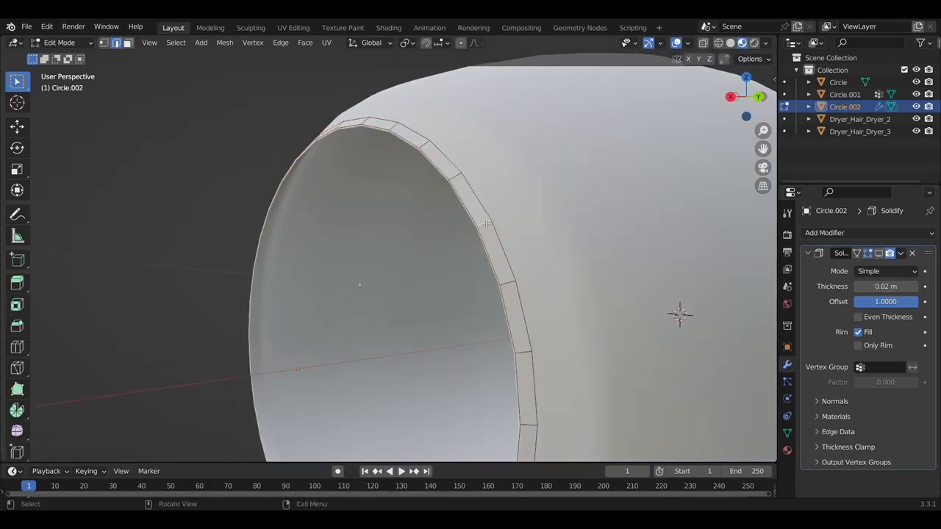
{"action": "scroll", "coordinate": [486, 224], "scroll_direction": "down", "scroll_amount": 5}
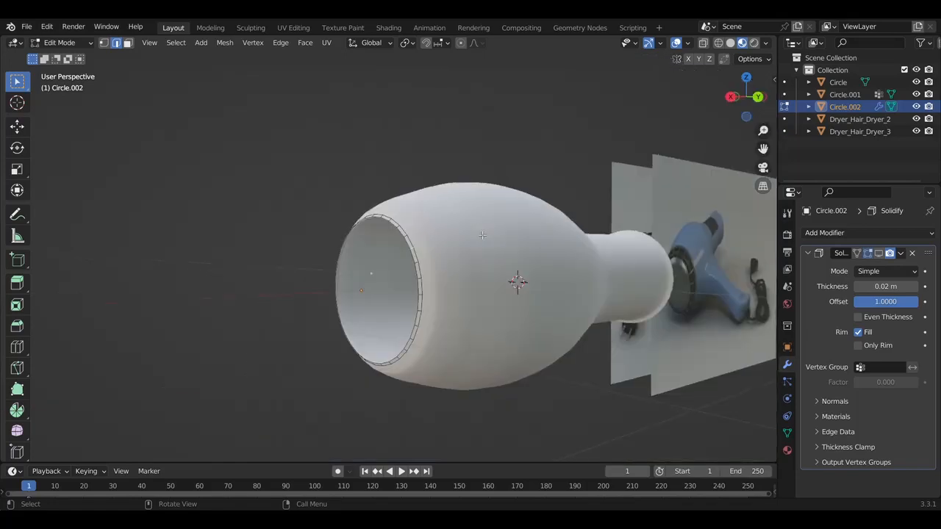
{"action": "scroll", "coordinate": [424, 269], "scroll_direction": "up", "scroll_amount": 3}
In right view, select every other cross edge around the rim ring and bevel them with one segment
{"action": "key", "text": "KP_3"}
{"action": "key", "text": "ctrl+KP_3"}
{"action": "middle_click_drag", "start_coordinate": [228, 287], "coordinate": [439, 255], "text": "shift"}
{"action": "scroll", "coordinate": [439, 255], "scroll_direction": "up", "scroll_amount": 3}
{"action": "key", "text": "KP_3"}
{"action": "scroll", "coordinate": [439, 255], "scroll_direction": "up", "scroll_amount": 3}
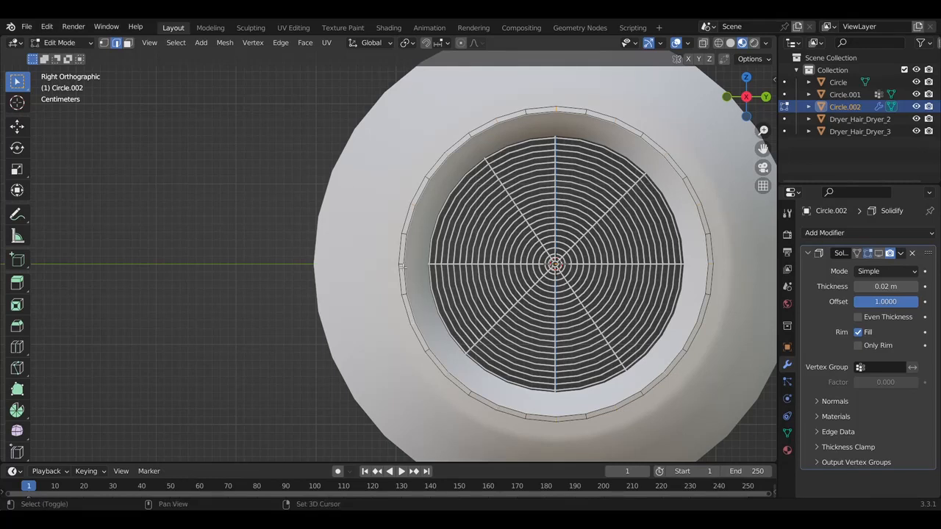
{"action": "scroll", "coordinate": [531, 379], "scroll_direction": "up", "scroll_amount": 1}
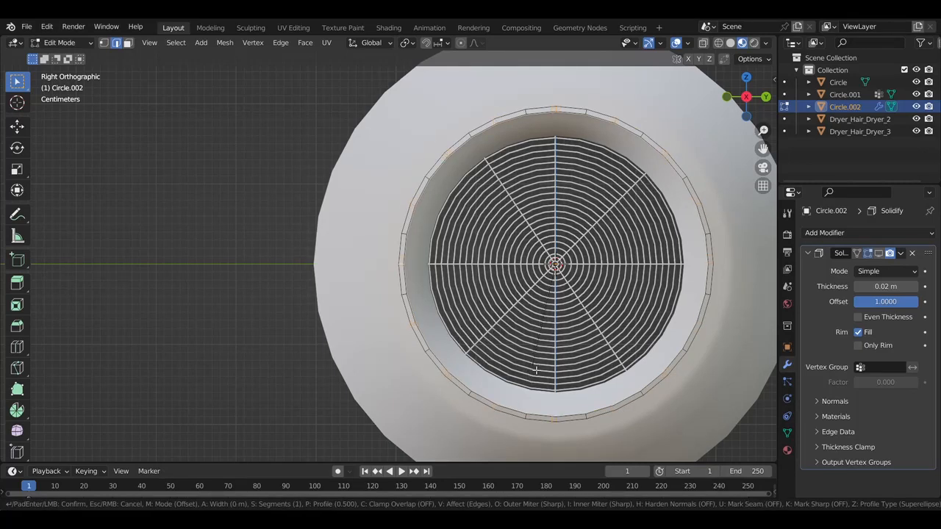
{"action": "left_click", "coordinate": [533, 378]}
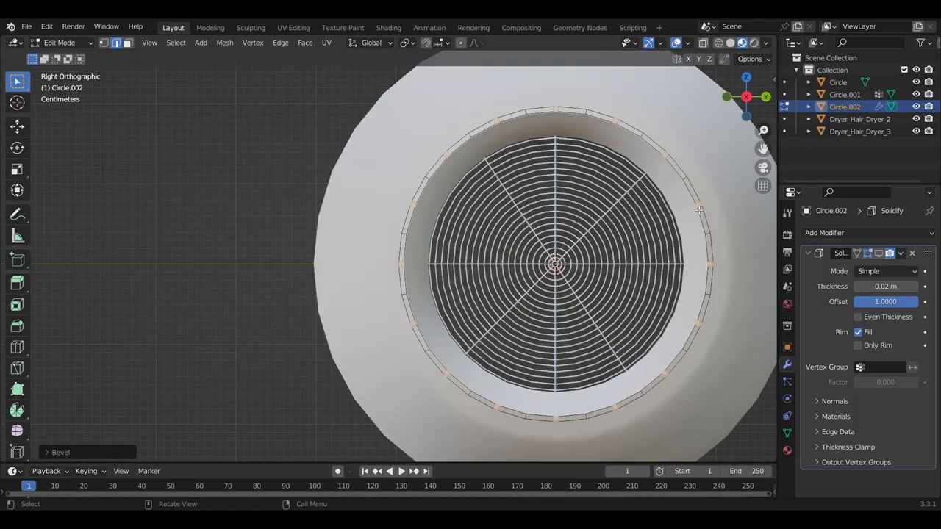
Select the short beveled edge segments spaced around the rim ring
{"action": "middle_click_drag", "start_coordinate": [699, 210], "coordinate": [699, 210]}
{"action": "middle_click_drag", "start_coordinate": [699, 211], "coordinate": [699, 210], "text": "shift"}
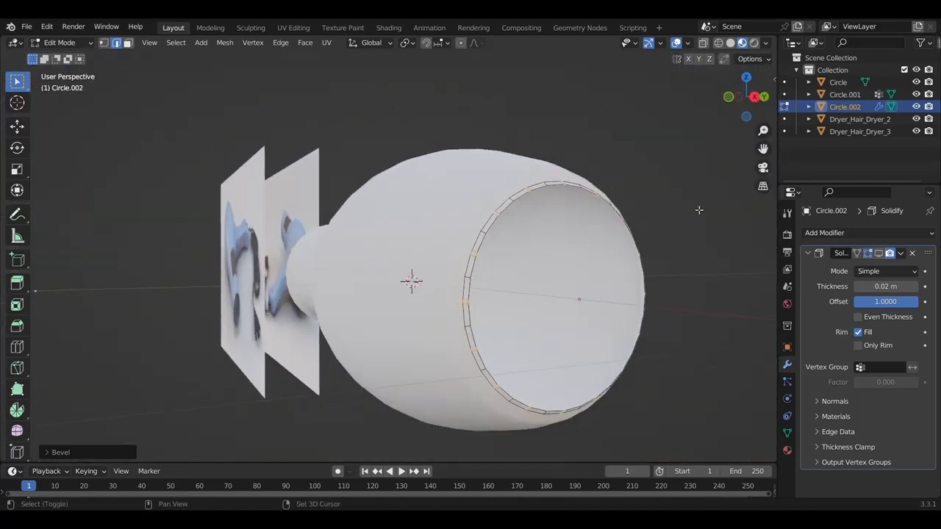
{"action": "scroll", "coordinate": [563, 212], "scroll_direction": "up", "scroll_amount": 2}
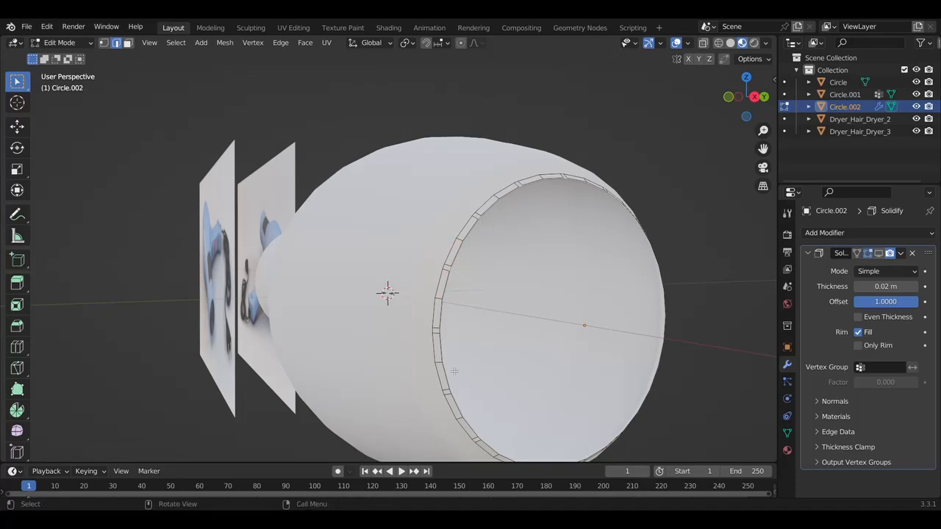
{"action": "middle_click_drag", "start_coordinate": [489, 358], "coordinate": [603, 417]}
{"action": "middle_click_drag", "start_coordinate": [553, 438], "coordinate": [520, 434]}
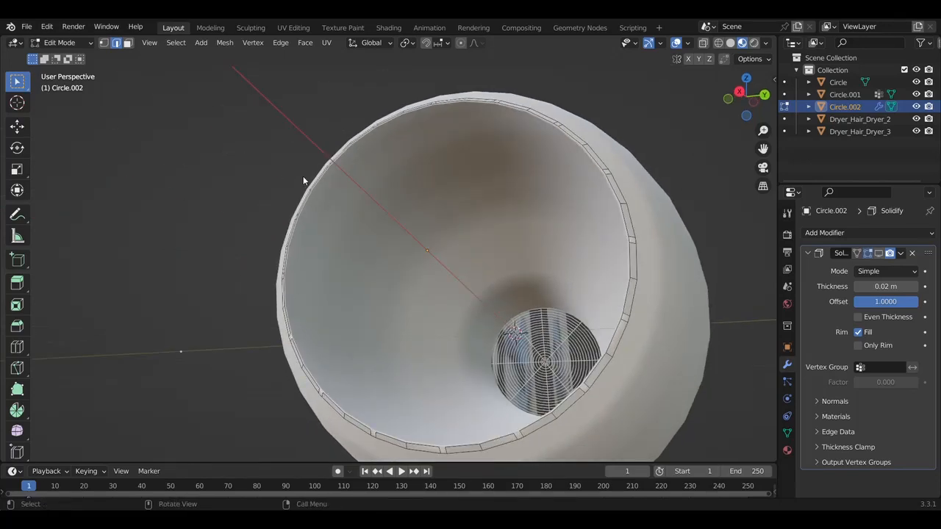
{"action": "middle_click_drag", "start_coordinate": [301, 190], "coordinate": [422, 318]}
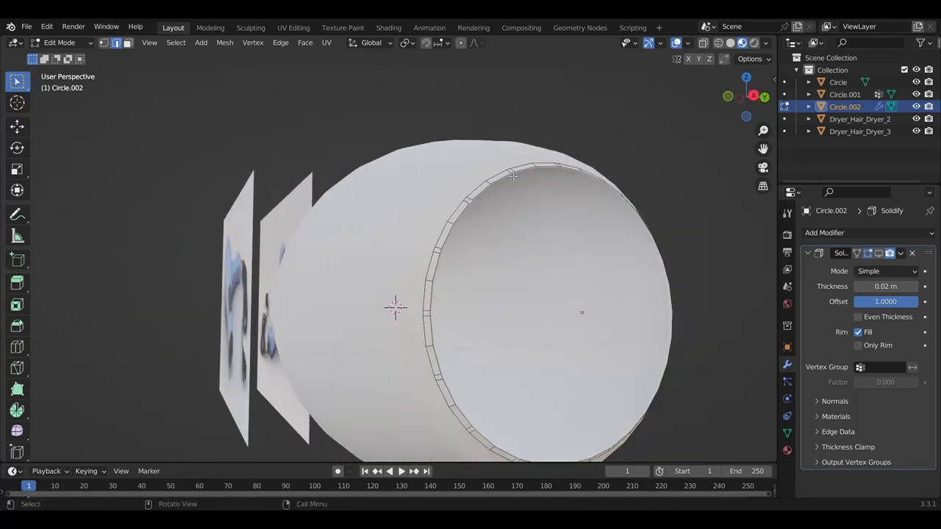
{"action": "middle_click_drag", "start_coordinate": [318, 157], "coordinate": [379, 397]}
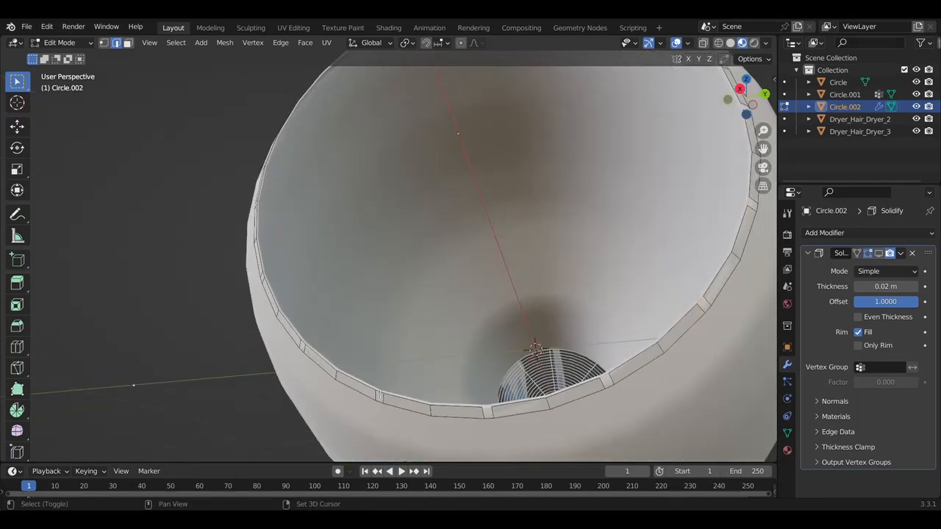
{"action": "middle_click_drag", "start_coordinate": [267, 275], "coordinate": [399, 238]}
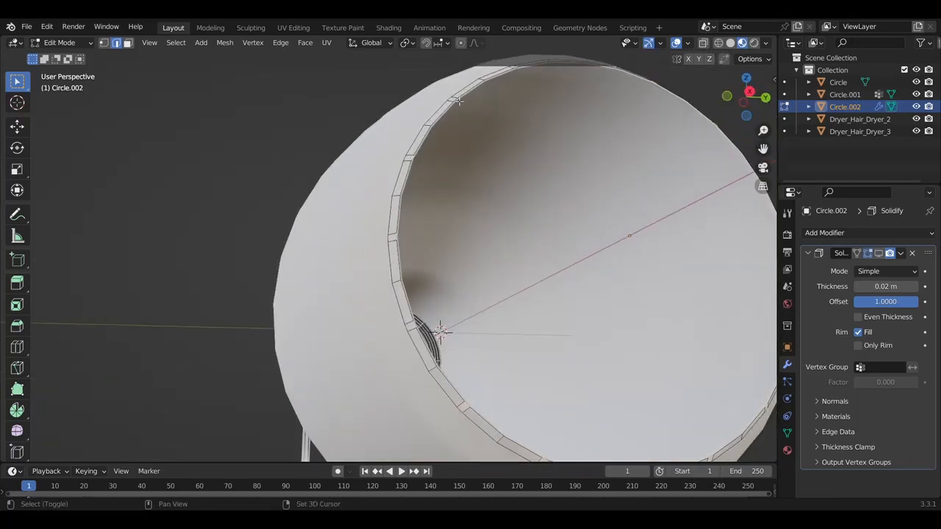
{"action": "middle_click_drag", "start_coordinate": [460, 177], "coordinate": [474, 203]}
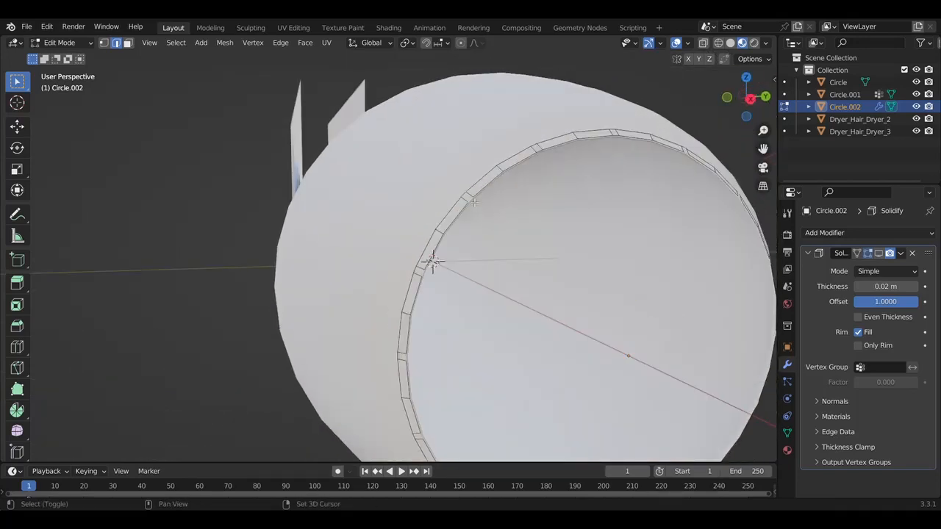
Extrude the selected short edges backward along X into ribs and scale their ends inward
{"action": "left_click", "coordinate": [687, 258]}
{"action": "key", "text": "s"}
{"action": "left_click", "coordinate": [741, 323]}
{"action": "middle_click_drag", "start_coordinate": [675, 330], "coordinate": [746, 336]}
{"action": "key", "text": "g"}
{"action": "key", "text": "x"}
{"action": "left_click", "coordinate": [742, 338]}
{"action": "left_click", "coordinate": [760, 339]}
{"action": "key", "text": "s"}
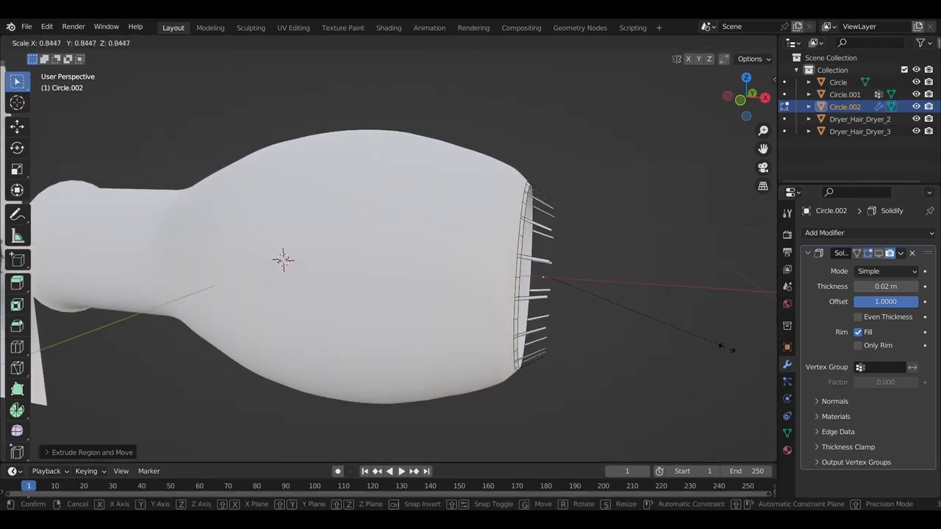
{"action": "left_click", "coordinate": [724, 346]}
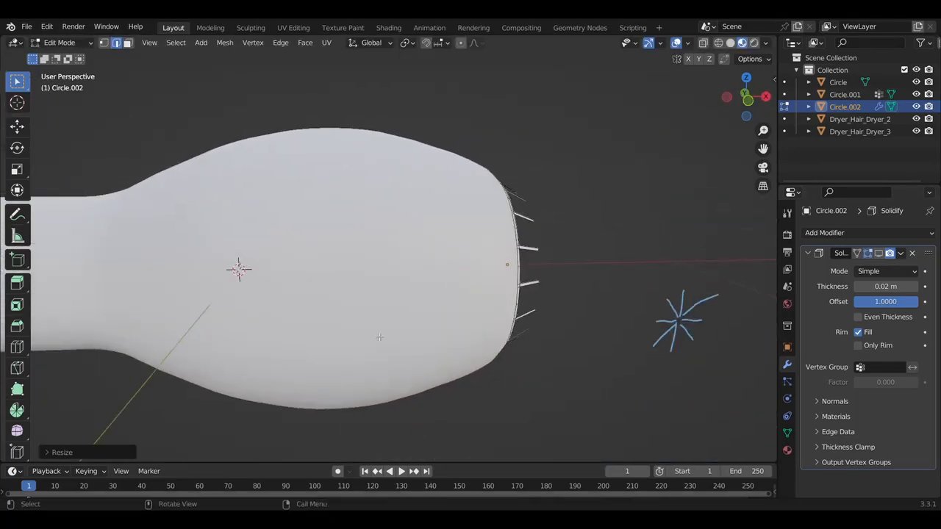
Extrude the rib ends again and scale them toward the opening's centre to form inward-bent tips
{"action": "scroll", "coordinate": [380, 337], "scroll_direction": "down", "scroll_amount": 4}
{"action": "middle_click_drag", "start_coordinate": [456, 317], "coordinate": [378, 336]}
{"action": "scroll", "coordinate": [436, 231], "scroll_direction": "up", "scroll_amount": 7}
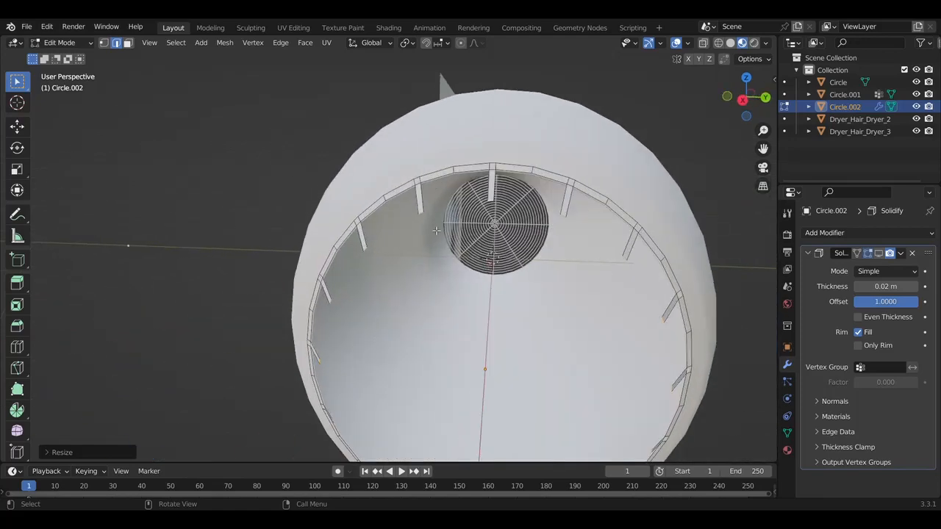
{"action": "key", "text": "s"}
{"action": "left_click", "coordinate": [585, 336]}
{"action": "middle_click_drag", "start_coordinate": [585, 337], "coordinate": [449, 225]}
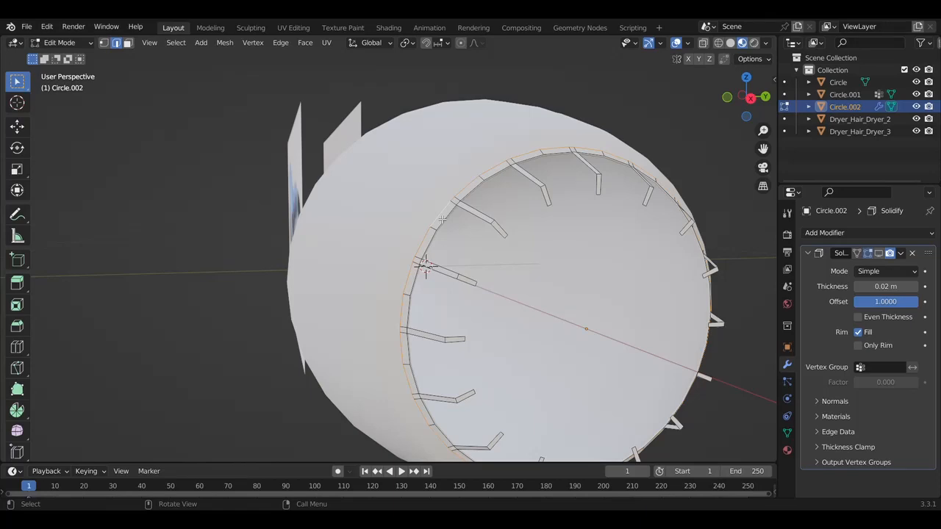
In front view, move the rim ring's outer edge loop along X and clear the selection
{"action": "middle_click_drag", "start_coordinate": [443, 219], "coordinate": [443, 219]}
{"action": "key", "text": "KP_1"}
{"action": "key", "text": "g"}
{"action": "key", "text": "x"}
{"action": "left_click", "coordinate": [446, 221]}
{"action": "left_click_drag", "start_coordinate": [576, 147], "coordinate": [642, 441]}
{"action": "middle_click_drag", "start_coordinate": [643, 442], "coordinate": [611, 301]}
{"action": "key", "text": "alt+a"}
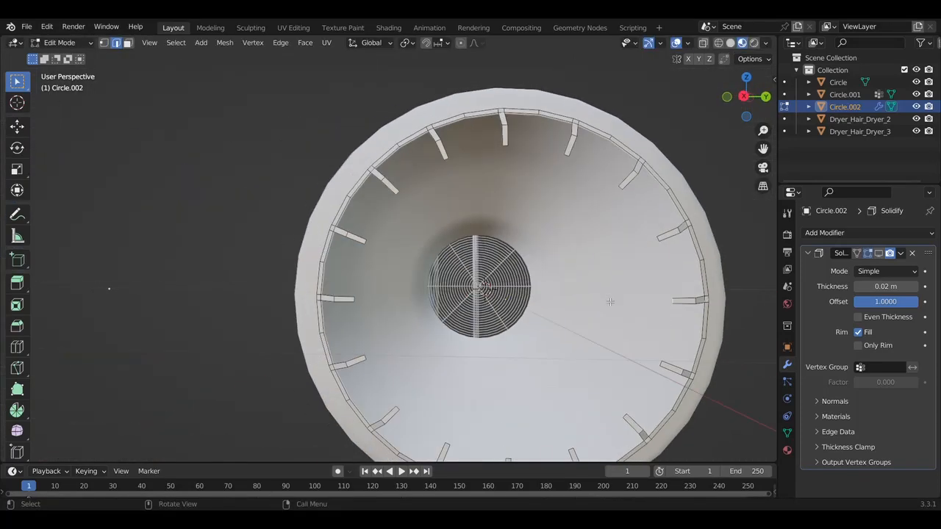
Duplicate the rim ring's edge loop, place the copy along X beyond the ribs, and separate it into its own object
{"action": "key", "text": "Tab"}
{"action": "middle_click_drag", "start_coordinate": [764, 244], "coordinate": [522, 265]}
{"action": "key", "text": "Tab"}
{"action": "left_click", "coordinate": [523, 262], "text": "alt"}
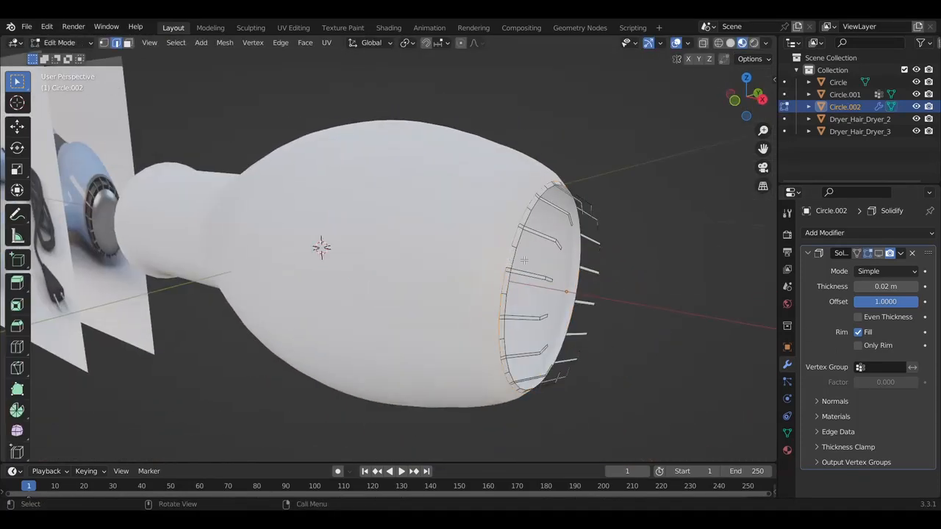
{"action": "key", "text": "shift+d"}
{"action": "key", "text": "x"}
{"action": "left_click", "coordinate": [600, 270]}
{"action": "right_click", "coordinate": [601, 270]}
{"action": "left_click", "coordinate": [645, 378]}
Show the rim ring's Solidify modifier in the viewport and open the separated loop for editing with everything selected
{"action": "key", "text": "Tab"}
{"action": "left_click", "coordinate": [537, 206]}
{"action": "left_click", "coordinate": [879, 253]}
{"action": "middle_click_drag", "start_coordinate": [654, 290], "coordinate": [614, 273]}
{"action": "left_click", "coordinate": [609, 274]}
{"action": "key", "text": "Tab"}
{"action": "key", "text": "a"}
Try to extrude the separated loop into a band by moving it along X and scaling it
{"action": "key", "text": "e"}
{"action": "right_click", "coordinate": [617, 273]}
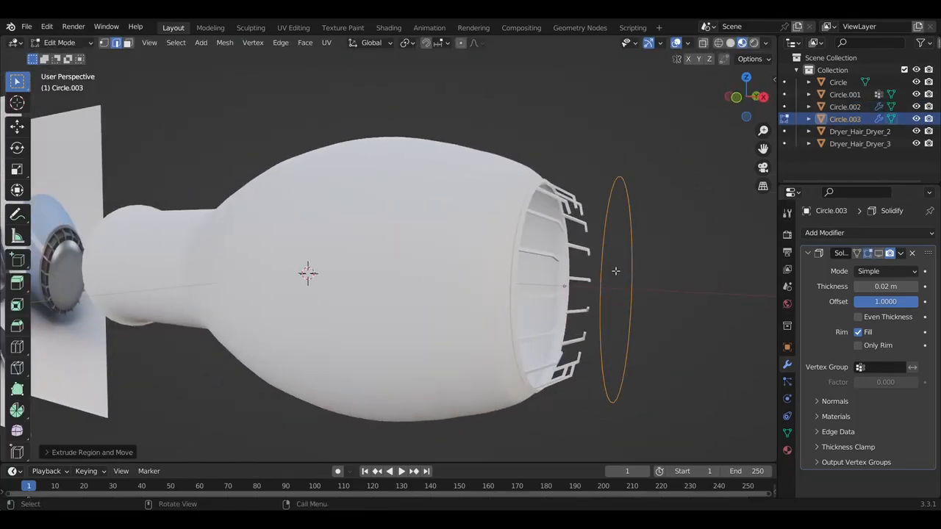
{"action": "key", "text": "s"}
{"action": "left_click", "coordinate": [619, 278]}
{"action": "key", "text": "g"}
{"action": "key", "text": "x"}
{"action": "left_click", "coordinate": [638, 275]}
{"action": "key", "text": "s"}
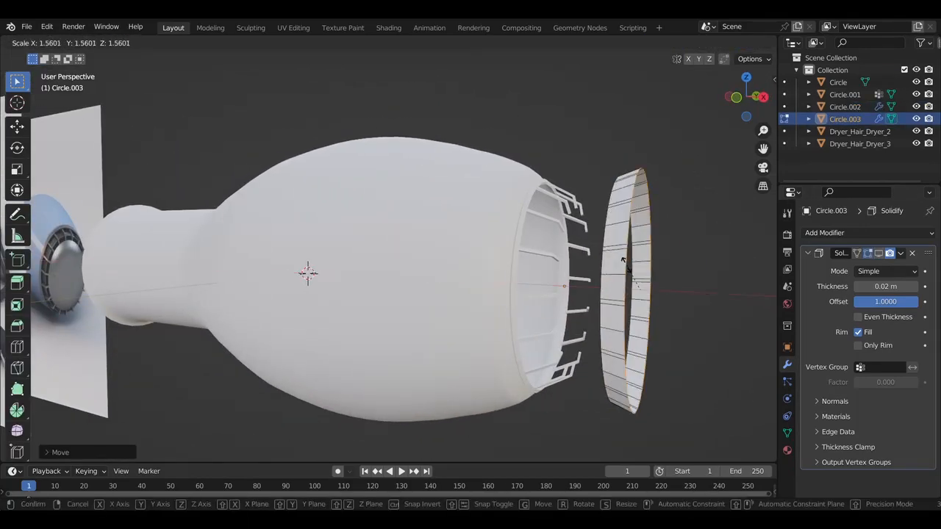
{"action": "left_click", "coordinate": [626, 269]}
{"action": "middle_click_drag", "start_coordinate": [626, 269], "coordinate": [603, 295]}
{"action": "key", "text": "KP_3"}
{"action": "key", "text": "s"}
{"action": "left_click", "coordinate": [591, 286]}
Undo the band's extrusion, move and scaling
{"action": "key", "text": "ctrl+z"}
{"action": "key", "text": "ctrl+z"}
{"action": "key", "text": "ctrl+z"}
{"action": "key", "text": "ctrl+z"}
{"action": "key", "text": "ctrl+z"}
Scale the separated loop down to fit within the rib tips, and extrude it along X into the cap's side wall
{"action": "key", "text": "KP_3"}
{"action": "key", "text": "s"}
{"action": "left_click", "coordinate": [559, 296]}
{"action": "key", "text": "e"}
{"action": "key", "text": "s"}
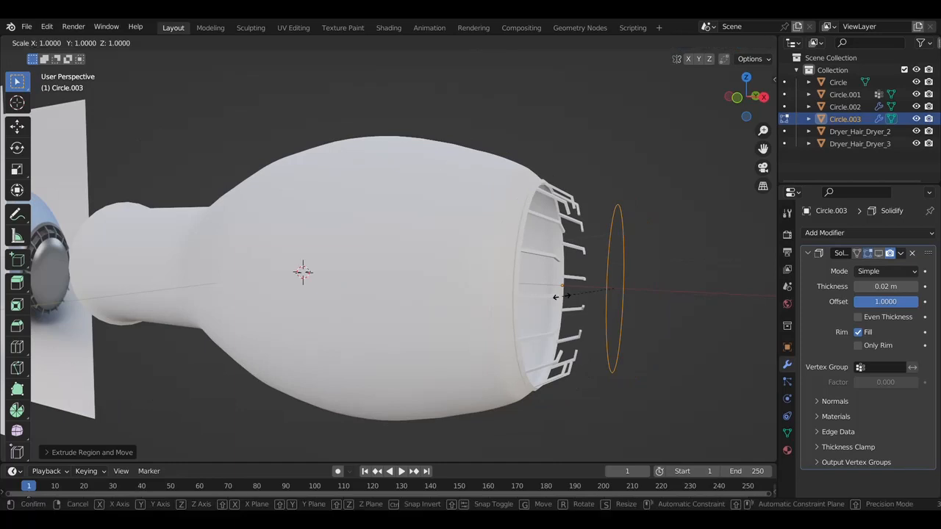
{"action": "left_click", "coordinate": [577, 294]}
{"action": "key", "text": "g"}
{"action": "key", "text": "x"}
{"action": "left_click", "coordinate": [581, 293]}
Extrude and scale smaller rings inward from the wall's outer edge, offsetting them along X to build a slightly domed cap
{"action": "key", "text": "s"}
{"action": "left_click", "coordinate": [632, 286]}
{"action": "key", "text": "g"}
{"action": "key", "text": "x"}
{"action": "left_click", "coordinate": [637, 289]}
{"action": "key", "text": "e"}
{"action": "left_click", "coordinate": [636, 289]}
{"action": "key", "text": "s"}
{"action": "left_click", "coordinate": [634, 289]}
{"action": "middle_click_drag", "start_coordinate": [634, 289], "coordinate": [616, 291]}
{"action": "key", "text": "g"}
{"action": "key", "text": "x"}
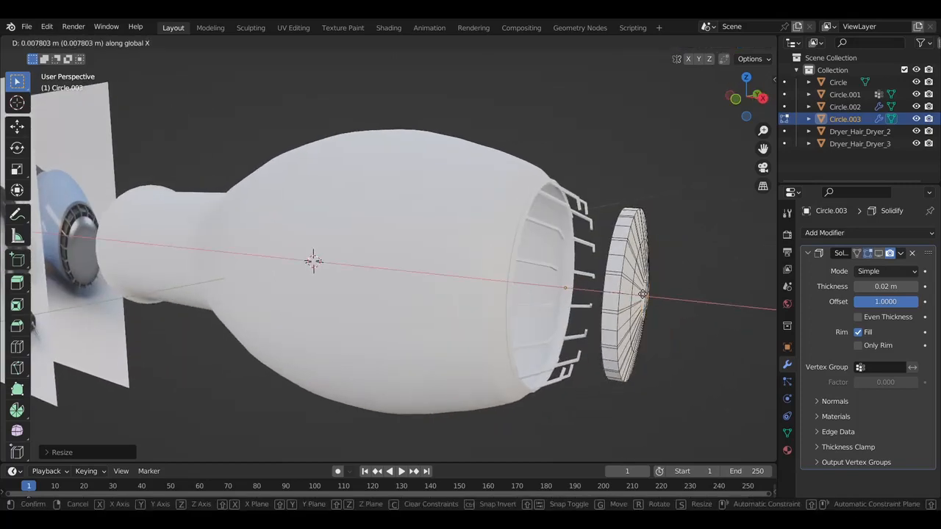
{"action": "left_click", "coordinate": [641, 293]}
Try to merge the cap's innermost ring of vertices at the centre
{"action": "key", "text": "KP_3"}
{"action": "key", "text": "KP_1"}
{"action": "right_click", "coordinate": [641, 293]}
{"action": "key", "text": "1"}
{"action": "right_click", "coordinate": [684, 353]}
{"action": "left_click", "coordinate": [736, 328]}
{"action": "middle_click_drag", "start_coordinate": [661, 294], "coordinate": [600, 305]}
Try to bevel the cap's outer rim and inner ring edge loops
{"action": "key", "text": "2"}
{"action": "left_click", "coordinate": [566, 259], "text": "alt"}
{"action": "left_click", "coordinate": [553, 253]}
{"action": "left_click", "coordinate": [633, 250]}
{"action": "left_click", "coordinate": [691, 294]}
Try to push the cap's centre vertex outward along X with proportional editing in front view
{"action": "middle_click_drag", "start_coordinate": [691, 294], "coordinate": [653, 295]}
{"action": "key", "text": "1"}
{"action": "left_click", "coordinate": [652, 295]}
{"action": "key", "text": "KP_1"}
{"action": "key", "text": "g"}
{"action": "key", "text": "x"}
{"action": "key", "text": "o"}
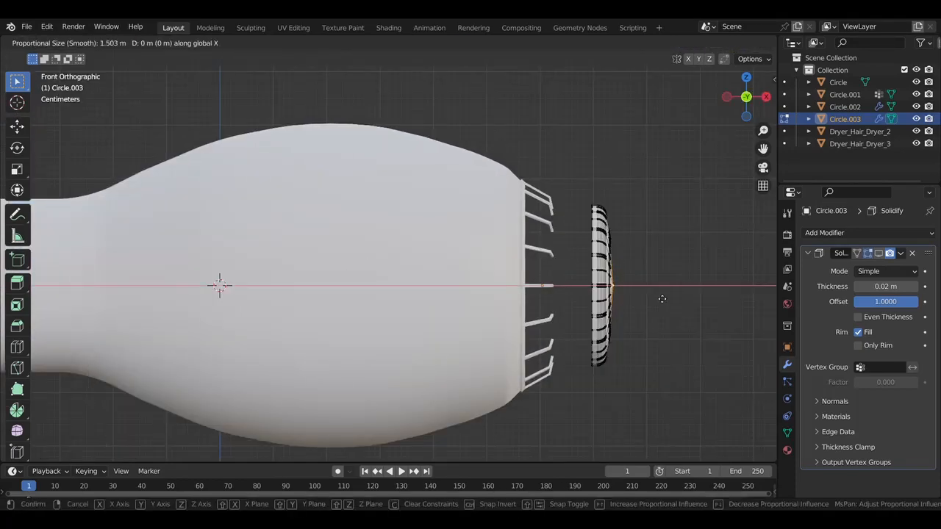
{"action": "left_click", "coordinate": [672, 304]}
{"action": "middle_click_drag", "start_coordinate": [672, 304], "coordinate": [735, 287]}
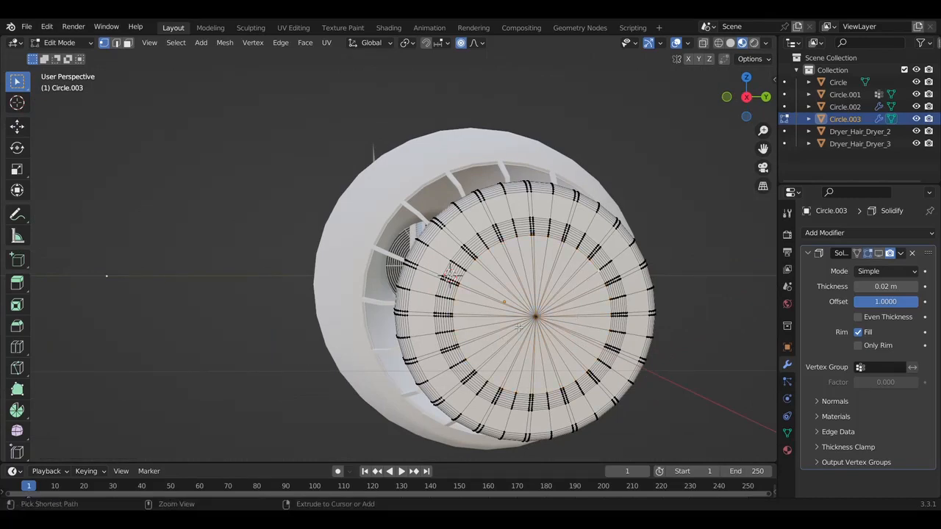
Undo the centre vertex move, the bevels and the centre merge
{"action": "key", "text": "ctrl+z"}
{"action": "key", "text": "ctrl+z"}
{"action": "key", "text": "ctrl+z"}
{"action": "key", "text": "ctrl+z"}
{"action": "key", "text": "ctrl+z"}
Extrude the cap's innermost ring inward with proportional editing off, and merge its vertices at the centre
{"action": "key", "text": "e"}
{"action": "right_click", "coordinate": [541, 326]}
{"action": "key", "text": "s"}
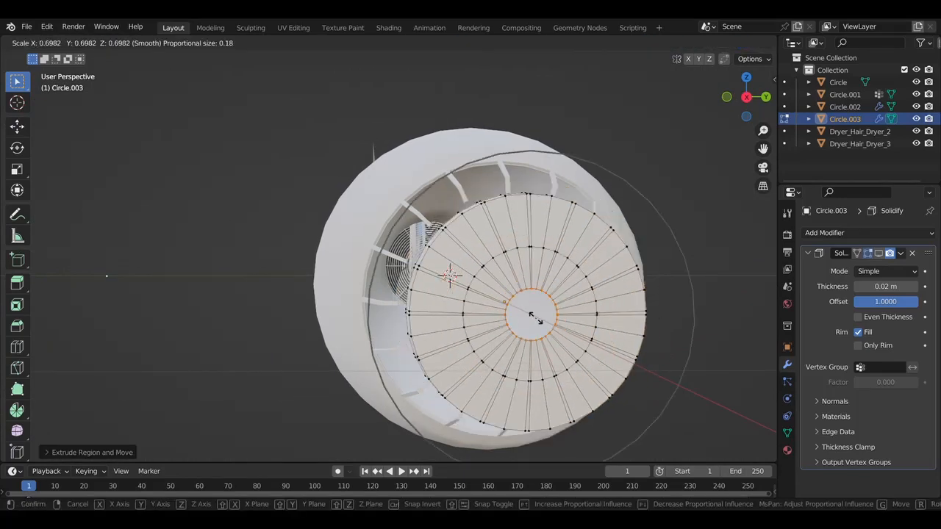
{"action": "right_click", "coordinate": [538, 321]}
{"action": "key", "text": "o"}
{"action": "key", "text": "s"}
{"action": "left_click", "coordinate": [535, 317]}
{"action": "right_click", "coordinate": [535, 317]}
{"action": "left_click", "coordinate": [611, 317]}
Bevel the cap's middle ring and its outer rim edge loop with 8 segments each
{"action": "left_click", "coordinate": [462, 259], "text": "alt"}
{"action": "key", "text": "ctrl+b"}
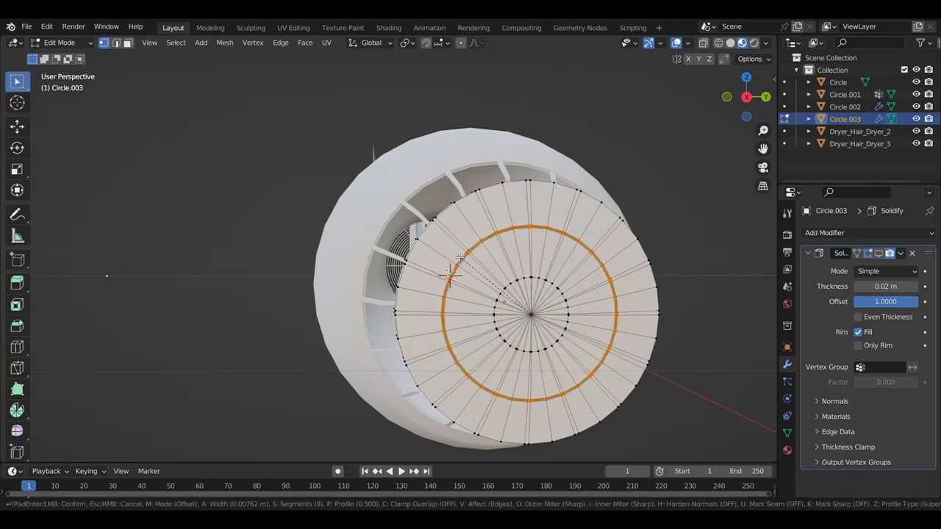
{"action": "left_click", "coordinate": [431, 230]}
{"action": "left_click", "coordinate": [431, 227], "text": "alt"}
{"action": "middle_click_drag", "start_coordinate": [431, 229], "coordinate": [522, 232]}
{"action": "key", "text": "ctrl+b"}
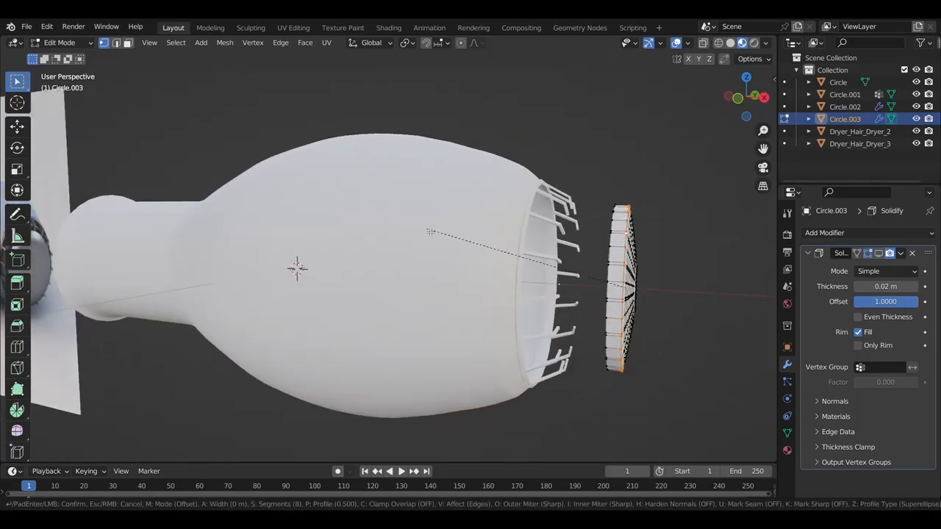
{"action": "left_click", "coordinate": [419, 231]}
Select the cap's centre vertex and move it along X in front view
{"action": "middle_click_drag", "start_coordinate": [420, 231], "coordinate": [319, 227]}
{"action": "key", "text": "KP_1"}
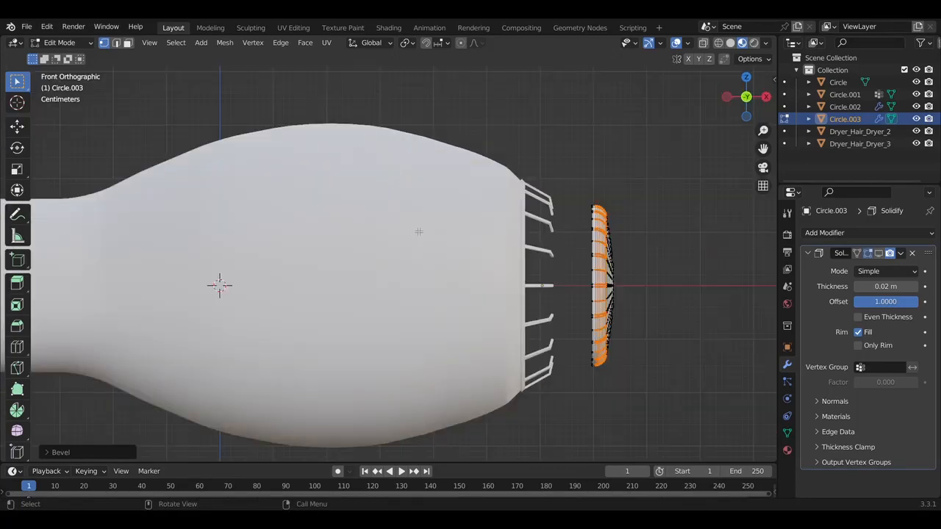
{"action": "key", "text": "KP_3"}
{"action": "left_click", "coordinate": [474, 289]}
{"action": "key", "text": "KP_1"}
{"action": "key", "text": "g"}
{"action": "key", "text": "x"}
{"action": "left_click", "coordinate": [481, 294]}
{"action": "mouse_move", "coordinate": [481, 295]}
{"action": "middle_mouse_down"}
{"action": "mouse_move", "coordinate": [397, 291]}
{"action": "mouse_move", "coordinate": [479, 293]}
{"action": "middle_mouse_up"}
Return to Object Mode, shade the cap smooth, and add a second Solidify modifier to it
{"action": "key", "text": "Tab"}
{"action": "right_click", "coordinate": [619, 274]}
{"action": "left_click", "coordinate": [621, 275]}
{"action": "middle_click_drag", "start_coordinate": [662, 275], "coordinate": [645, 288]}
{"action": "left_click", "coordinate": [845, 233]}
{"action": "left_click", "coordinate": [685, 439]}
{"action": "right_click", "coordinate": [623, 277]}
{"action": "left_click", "coordinate": [624, 278]}
Set the cap's origin to its geometry and its Solidify thickness to 0.03 m
{"action": "scroll", "coordinate": [646, 288], "scroll_direction": "up", "scroll_amount": 3}
{"action": "scroll", "coordinate": [645, 287], "scroll_direction": "up", "scroll_amount": 1}
{"action": "mouse_move", "coordinate": [886, 287]}
{"action": "left_mouse_down"}
{"action": "mouse_move", "coordinate": [898, 287]}
{"action": "mouse_move", "coordinate": [872, 287]}
{"action": "left_mouse_up"}
{"action": "scroll", "coordinate": [691, 285], "scroll_direction": "down", "scroll_amount": 4}
{"action": "middle_click_drag", "start_coordinate": [706, 285], "coordinate": [647, 272]}
{"action": "right_click", "coordinate": [686, 238]}
{"action": "mouse_move", "coordinate": [684, 291]}
{"action": "left_click", "coordinate": [758, 303]}
{"action": "left_click_drag", "start_coordinate": [893, 287], "coordinate": [915, 287]}
{"action": "middle_click_drag", "start_coordinate": [685, 277], "coordinate": [730, 274]}
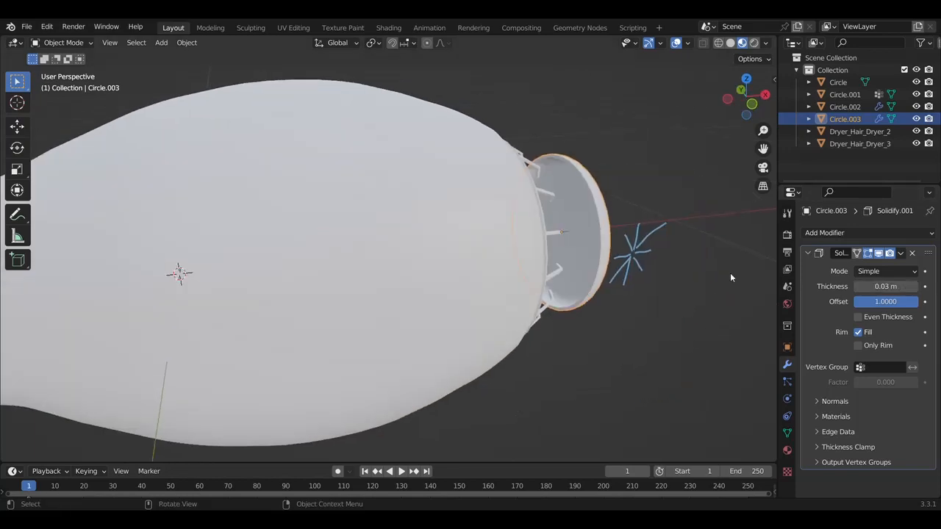
{"action": "scroll", "coordinate": [730, 273], "scroll_direction": "up", "scroll_amount": 3}
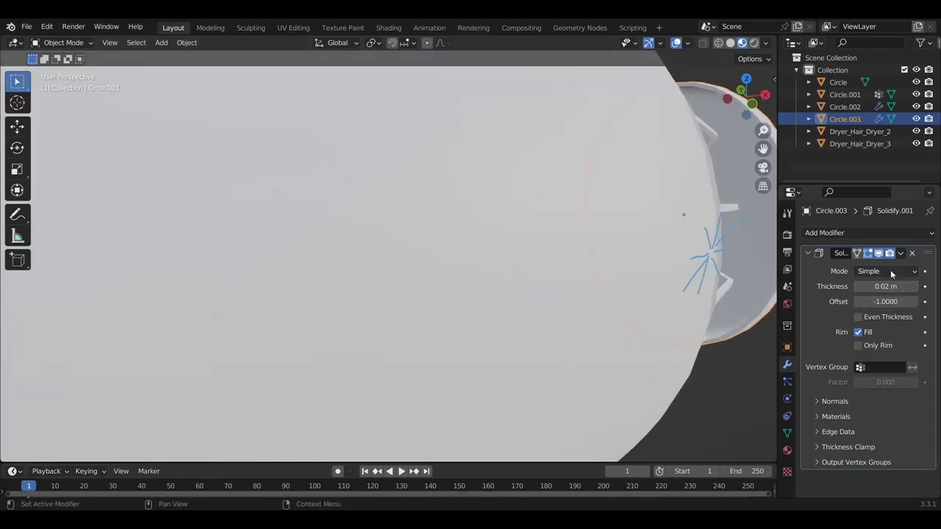
Extrude the front edge loop of the rear cover's ribbed ring and scale it outward to about 1.08
{"action": "scroll", "coordinate": [656, 225], "scroll_direction": "down", "scroll_amount": 4}
{"action": "middle_click_drag", "start_coordinate": [657, 224], "coordinate": [331, 235]}
{"action": "scroll", "coordinate": [657, 225], "scroll_direction": "down", "scroll_amount": 4}
{"action": "scroll", "coordinate": [657, 224], "scroll_direction": "up", "scroll_amount": 4}
{"action": "middle_click_drag", "start_coordinate": [657, 224], "coordinate": [768, 221]}
{"action": "left_click", "coordinate": [221, 283]}
{"action": "key", "text": "Tab"}
{"action": "key", "text": "2"}
{"action": "middle_click_drag", "start_coordinate": [237, 282], "coordinate": [676, 248]}
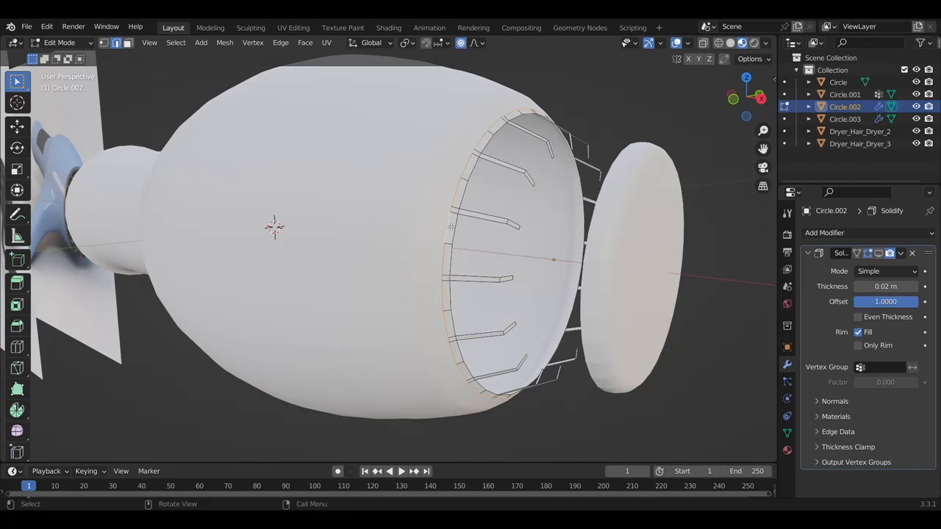
{"action": "right_click", "coordinate": [452, 227]}
{"action": "middle_click_drag", "start_coordinate": [451, 228], "coordinate": [439, 222]}
{"action": "right_click", "coordinate": [430, 223]}
{"action": "key", "text": "s"}
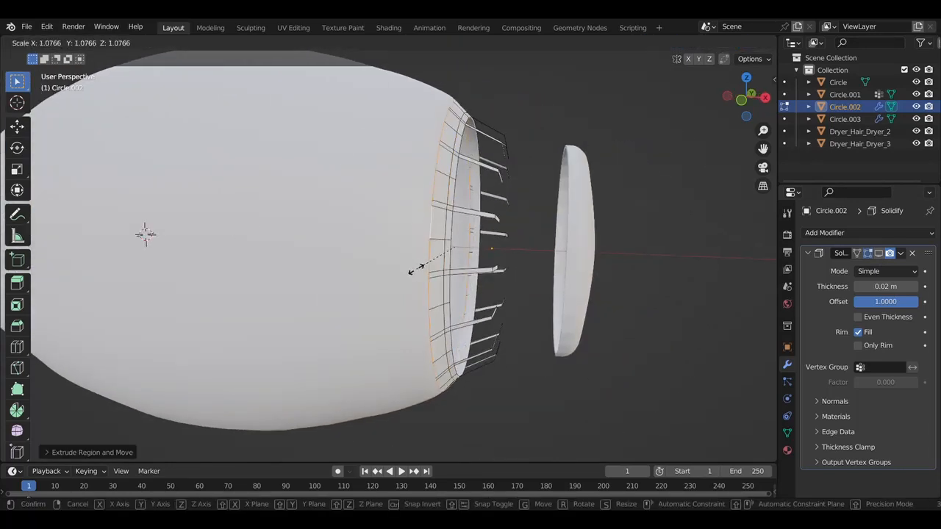
{"action": "left_click", "coordinate": [411, 270]}
Turn the ring's Solidify viewport display back on and move the end cap about -0.08 m along X against the ribs
{"action": "key", "text": "KP_1"}
{"action": "left_click", "coordinate": [878, 253]}
{"action": "key", "text": "Tab"}
{"action": "left_click", "coordinate": [567, 288]}
{"action": "key", "text": "g"}
{"action": "key", "text": "x"}
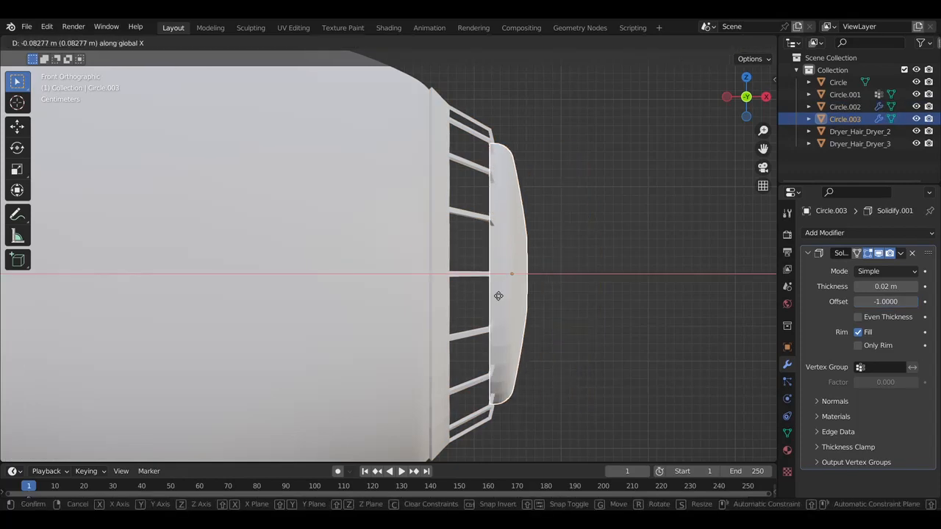
{"action": "left_click", "coordinate": [498, 295]}
Open the dryer's main body in Edit Mode with face selection
{"action": "middle_click_drag", "start_coordinate": [497, 296], "coordinate": [160, 280]}
{"action": "scroll", "coordinate": [497, 295], "scroll_direction": "down", "scroll_amount": 3}
{"action": "scroll", "coordinate": [496, 295], "scroll_direction": "down", "scroll_amount": 5}
{"action": "left_click", "coordinate": [326, 288]}
{"action": "key", "text": "Tab"}
{"action": "scroll", "coordinate": [160, 280], "scroll_direction": "down", "scroll_amount": 3}
{"action": "key", "text": "3"}
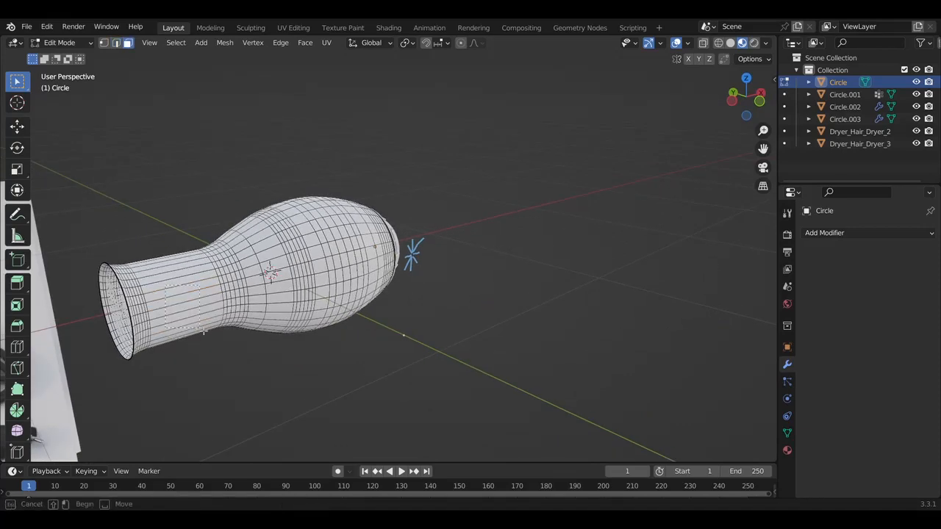
Try to select faces on the body's underside, extrude them downward and taper the stub for the handle
{"action": "middle_click_drag", "start_coordinate": [205, 324], "coordinate": [191, 311]}
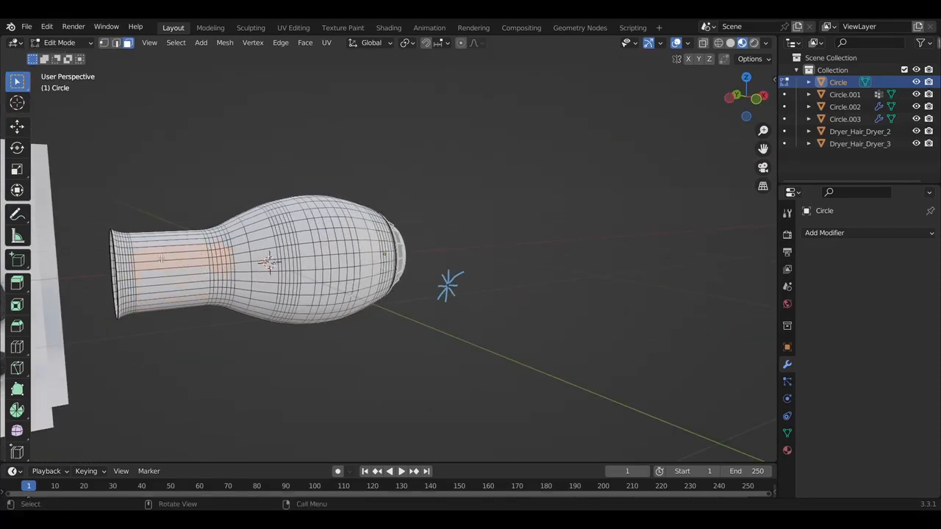
{"action": "key", "text": "KP_1"}
{"action": "key", "text": "b"}
{"action": "scroll", "coordinate": [243, 328], "scroll_direction": "down", "scroll_amount": 2}
{"action": "middle_click_drag", "start_coordinate": [244, 327], "coordinate": [382, 357]}
{"action": "left_click", "coordinate": [342, 365]}
{"action": "scroll", "coordinate": [342, 365], "scroll_direction": "up", "scroll_amount": 2}
{"action": "key", "text": "ctrl+KP_7"}
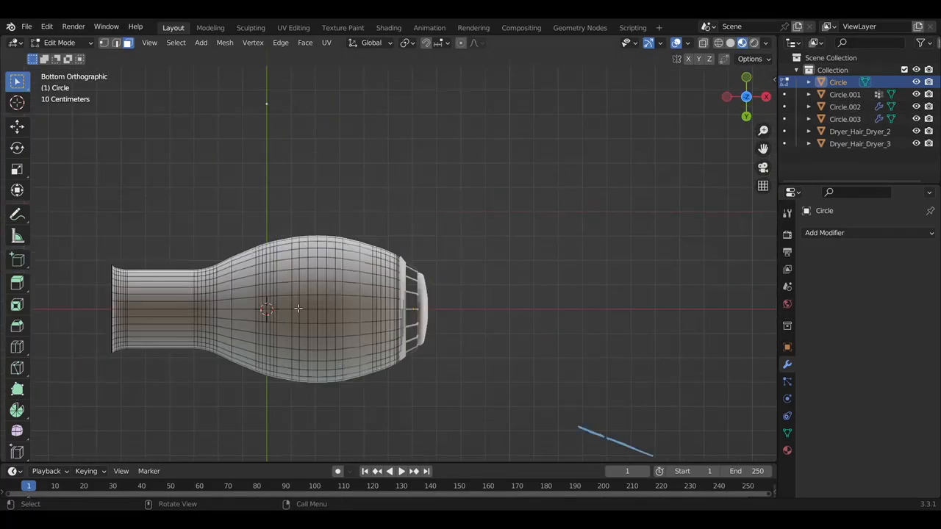
{"action": "left_click_drag", "start_coordinate": [363, 359], "coordinate": [368, 357]}
{"action": "key", "text": "KP_1"}
{"action": "key", "text": "e"}
{"action": "left_click", "coordinate": [474, 384]}
{"action": "key", "text": "s"}
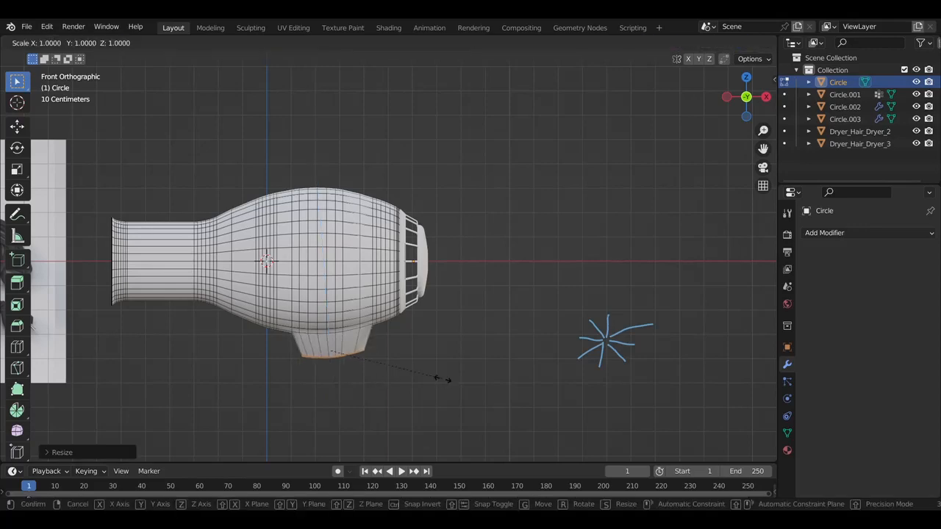
{"action": "left_click", "coordinate": [439, 386]}
{"action": "middle_click_drag", "start_coordinate": [440, 386], "coordinate": [440, 386]}
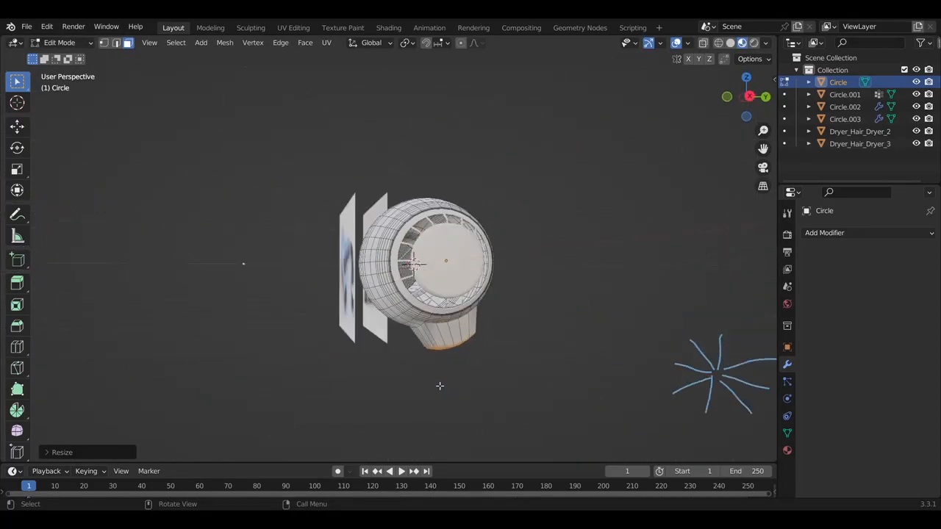
Select a rectangular patch of faces on the underside of the body's widest part, using the bottom view
{"action": "key", "text": "KP_1"}
{"action": "key", "text": "KP_3"}
{"action": "key", "text": "KP_7"}
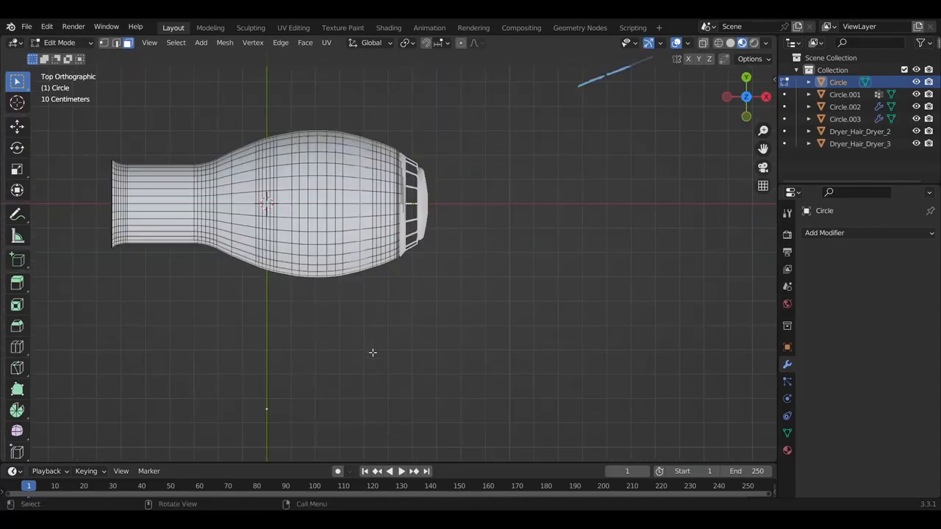
{"action": "key", "text": "ctrl+KP_7"}
{"action": "left_click_drag", "start_coordinate": [375, 349], "coordinate": [374, 353]}
{"action": "scroll", "coordinate": [372, 353], "scroll_direction": "up", "scroll_amount": 3}
{"action": "middle_click_drag", "start_coordinate": [370, 353], "coordinate": [320, 343]}
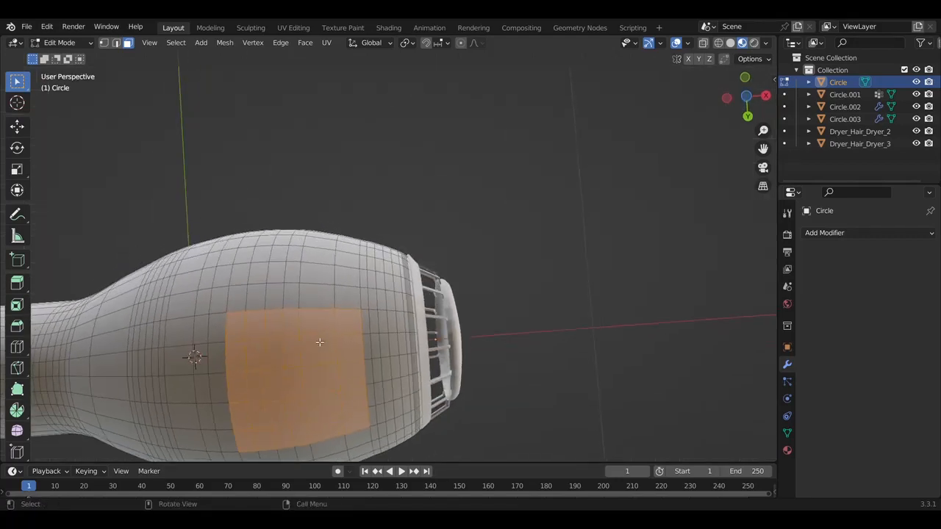
{"action": "key", "text": "ctrl+KP_7"}
{"action": "left_click_drag", "start_coordinate": [356, 398], "coordinate": [357, 397]}
{"action": "key", "text": "KP_3"}
{"action": "key", "text": "e"}
{"action": "right_click", "coordinate": [493, 273]}
{"action": "key", "text": "Tab"}
{"action": "key", "text": "Tab"}
{"action": "key", "text": "Tab"}
{"action": "key", "text": "r"}
{"action": "key", "text": "x"}
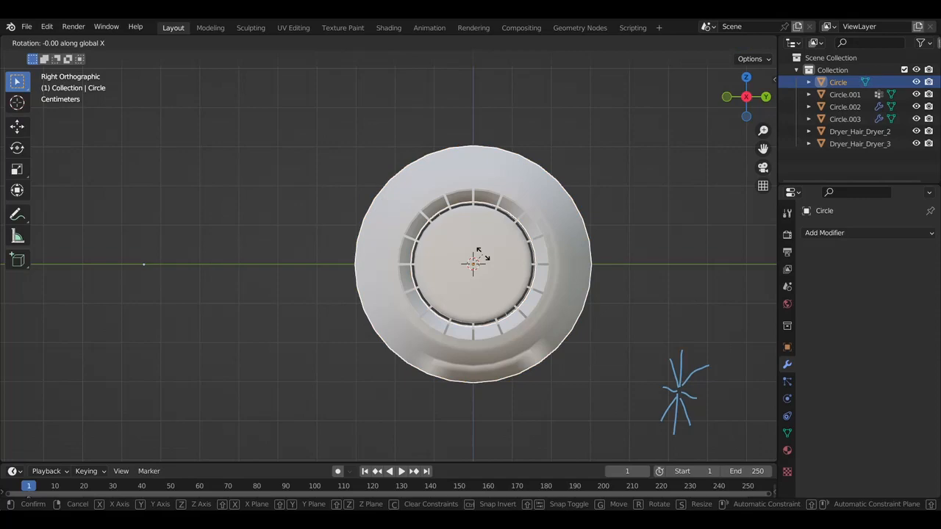
{"action": "right_click", "coordinate": [485, 250]}
{"action": "key", "text": "Tab"}
Extrude the underside faces downward to start the handle and scale the extruded end along Y
{"action": "key", "text": "e"}
{"action": "left_click", "coordinate": [458, 437]}
{"action": "key", "text": "s"}
{"action": "key", "text": "y"}
{"action": "left_click", "coordinate": [543, 431]}
Extrude the handle further down in front view to form its long grip and scale the end faces
{"action": "key", "text": "KP_1"}
{"action": "scroll", "coordinate": [544, 433], "scroll_direction": "down", "scroll_amount": 2}
{"action": "key", "text": "e"}
{"action": "left_click", "coordinate": [566, 107]}
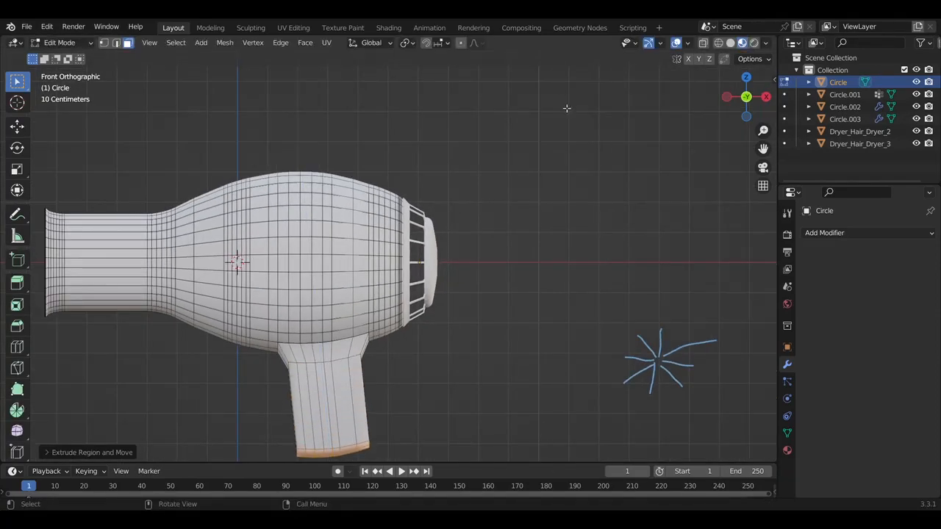
{"action": "scroll", "coordinate": [472, 169], "scroll_direction": "down", "scroll_amount": 3}
{"action": "middle_click_drag", "start_coordinate": [472, 169], "coordinate": [477, 181]}
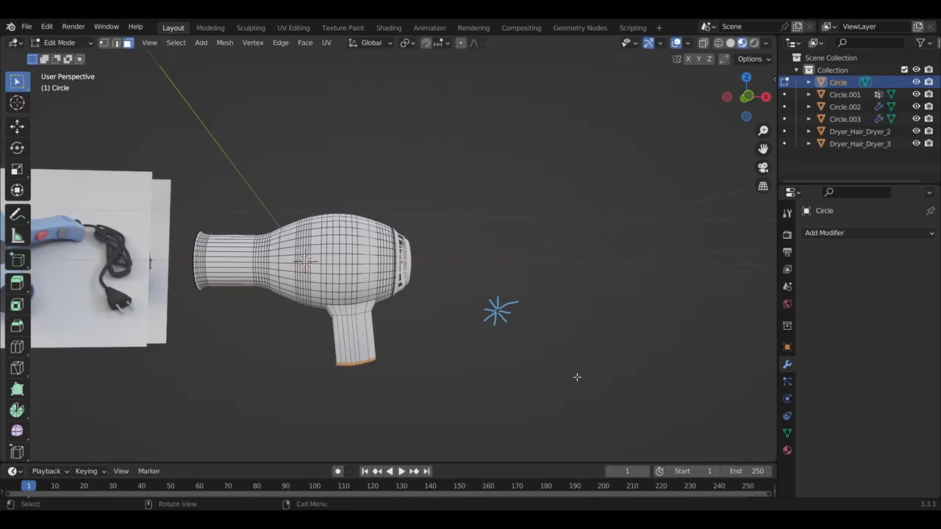
{"action": "key", "text": "s"}
{"action": "left_click", "coordinate": [539, 377]}
Extrude a short foot from the handle's end and scale it along X to flare it
{"action": "key", "text": "e"}
{"action": "left_click", "coordinate": [548, 390]}
{"action": "key", "text": "s"}
{"action": "key", "text": "x"}
{"action": "left_click", "coordinate": [557, 391]}
Adjust the handle's flared end along Y and Z and scale it to about 0.87
{"action": "middle_click_drag", "start_coordinate": [557, 391], "coordinate": [465, 354]}
{"action": "key", "text": "KP_1"}
{"action": "key", "text": "g"}
{"action": "key", "text": "y"}
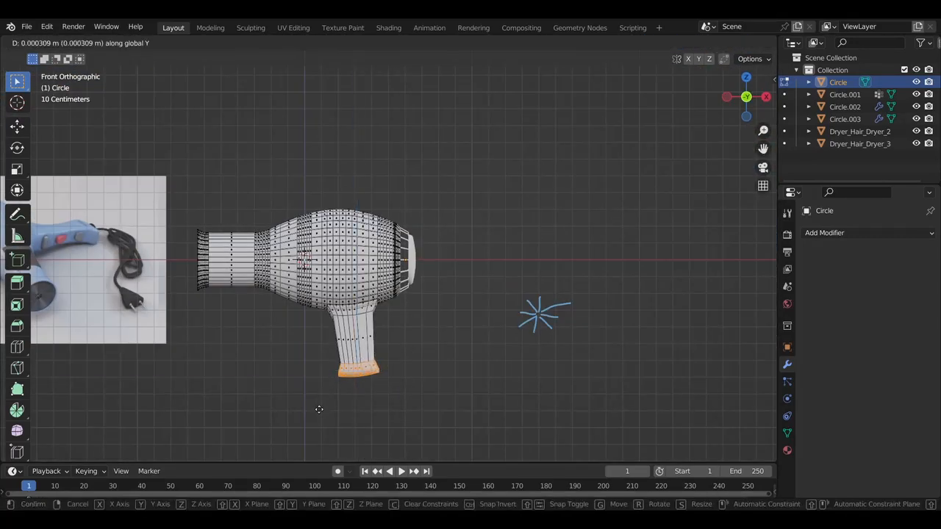
{"action": "left_click", "coordinate": [326, 421]}
{"action": "middle_click_drag", "start_coordinate": [327, 420], "coordinate": [382, 375]}
{"action": "key", "text": "g"}
{"action": "key", "text": "z"}
{"action": "left_click", "coordinate": [281, 331]}
{"action": "key", "text": "s"}
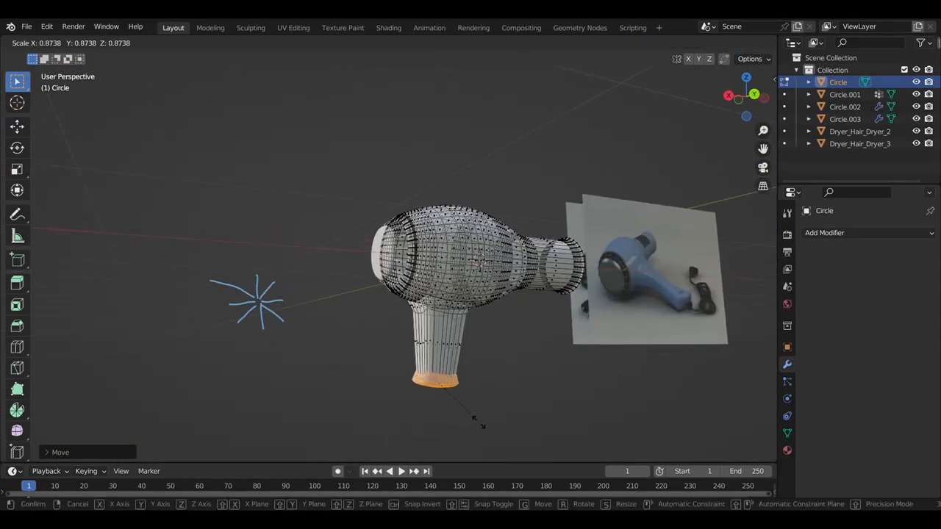
{"action": "left_click", "coordinate": [483, 418]}
Scale the edge loop near the top of the handle and return to Object Mode
{"action": "middle_click_drag", "start_coordinate": [721, 345], "coordinate": [546, 281]}
{"action": "scroll", "coordinate": [546, 282], "scroll_direction": "up", "scroll_amount": 2}
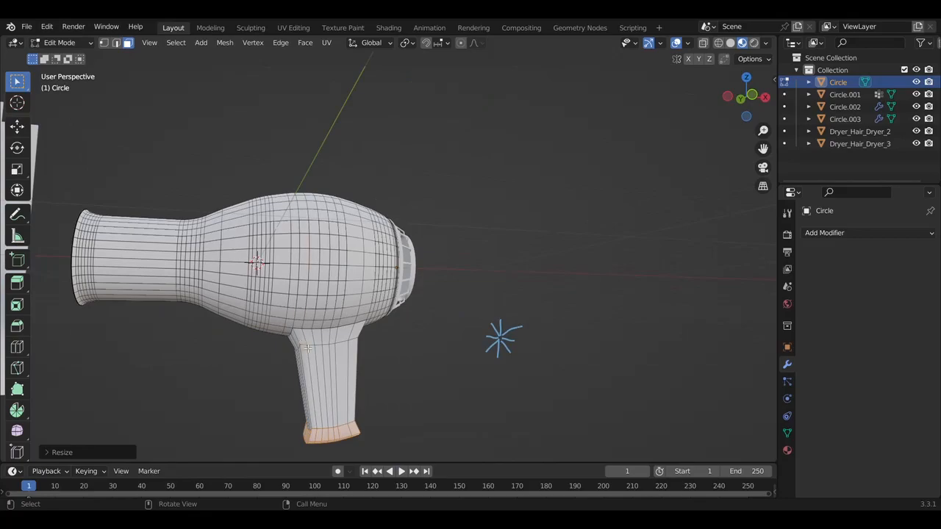
{"action": "key", "text": "2"}
{"action": "left_click", "coordinate": [308, 348], "text": "alt"}
{"action": "key", "text": "s"}
{"action": "left_click", "coordinate": [317, 345]}
{"action": "middle_click_drag", "start_coordinate": [317, 345], "coordinate": [406, 378]}
{"action": "scroll", "coordinate": [441, 364], "scroll_direction": "up", "scroll_amount": 5}
{"action": "key", "text": "Tab"}
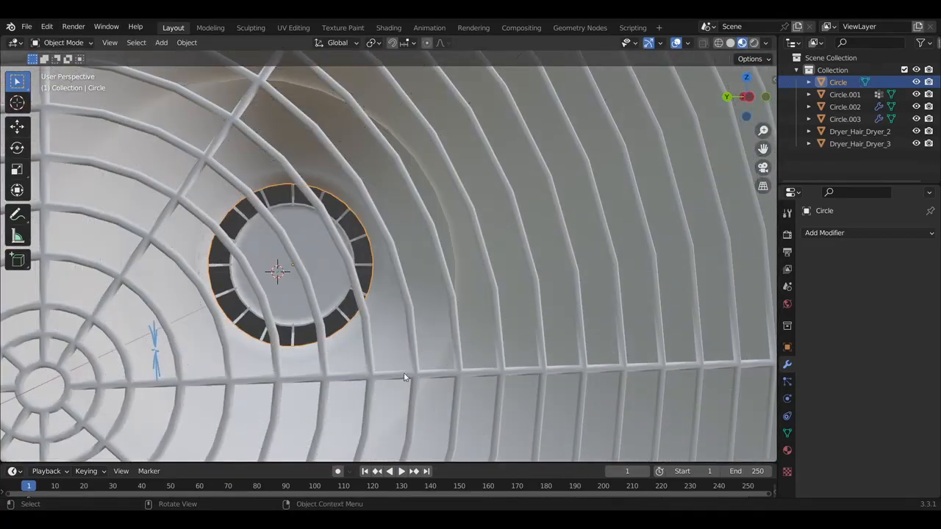
Try adding a modifier to the circular grille inside the nozzle
{"action": "left_click", "coordinate": [525, 375]}
{"action": "key", "text": "Tab"}
{"action": "key", "text": "Tab"}
{"action": "key", "text": "Tab"}
{"action": "key", "text": "Tab"}
{"action": "key", "text": "Tab"}
{"action": "scroll", "coordinate": [620, 366], "scroll_direction": "down", "scroll_amount": 4}
{"action": "left_click", "coordinate": [827, 233]}
{"action": "scroll", "coordinate": [697, 480], "scroll_direction": "down", "scroll_amount": 1}
{"action": "left_click", "coordinate": [695, 493]}
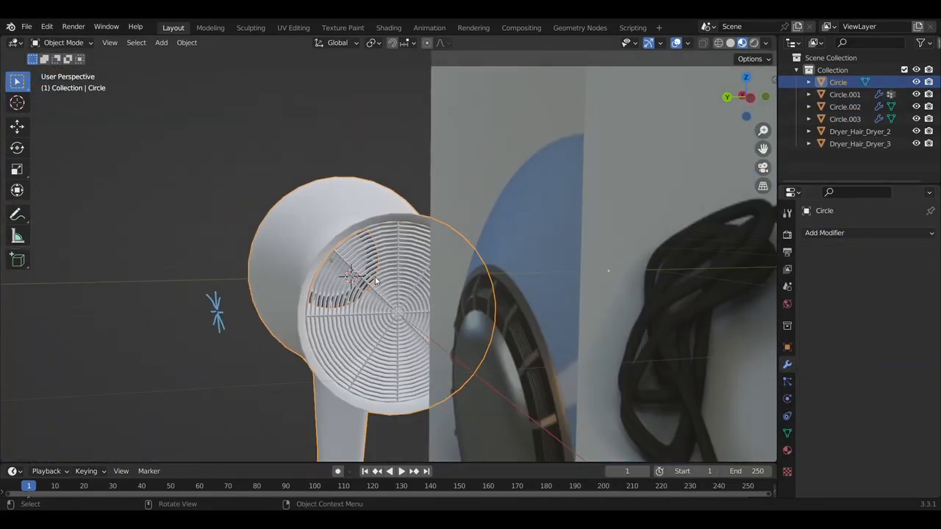
{"action": "scroll", "coordinate": [520, 283], "scroll_direction": "up", "scroll_amount": 8}
{"action": "left_click", "coordinate": [857, 271]}
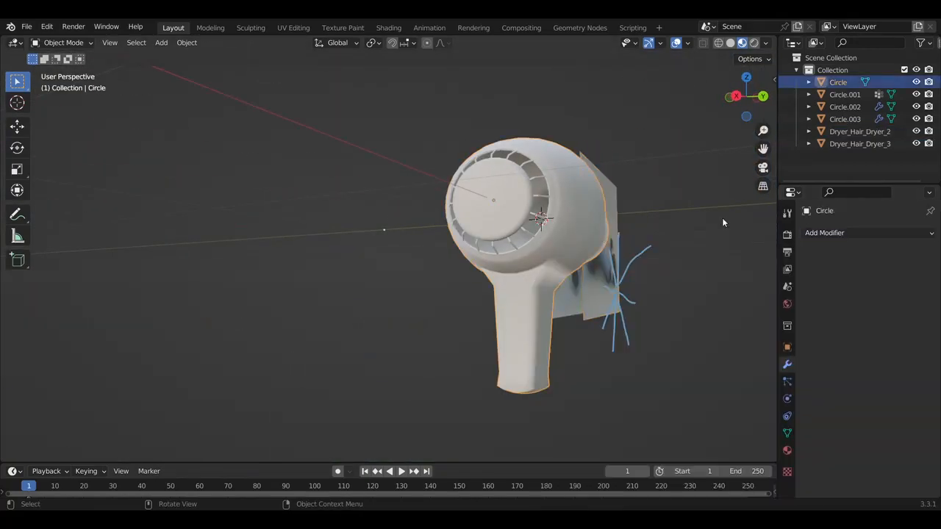
Add an Edge Split modifier to the main body and enter Edit Mode
{"action": "left_click", "coordinate": [867, 233]}
{"action": "left_click", "coordinate": [680, 326]}
{"action": "key", "text": "Tab"}
Bevel the edge loops around the top of the handle and just above its flared foot
{"action": "left_click", "coordinate": [517, 289], "text": "alt"}
{"action": "key", "text": "ctrl+b"}
{"action": "left_click", "coordinate": [536, 378]}
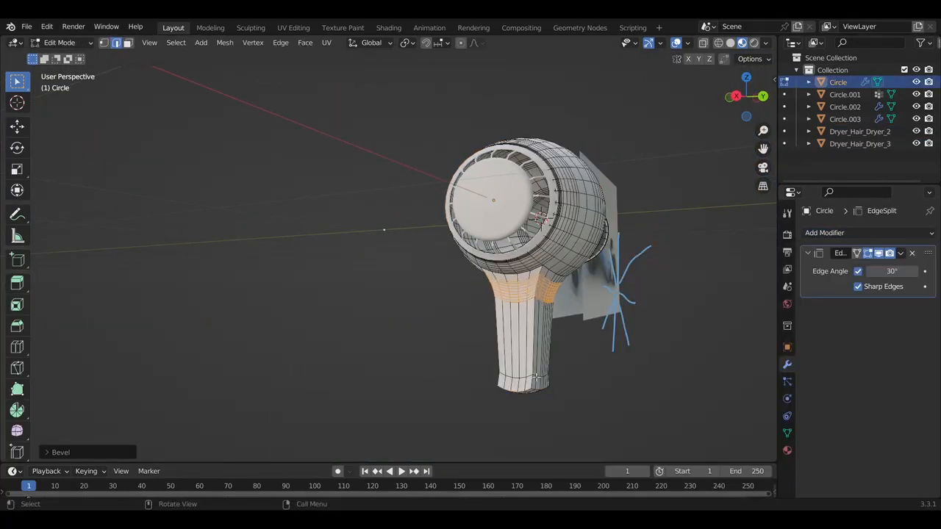
{"action": "left_click", "coordinate": [578, 394]}
{"action": "middle_click_drag", "start_coordinate": [578, 394], "coordinate": [497, 199]}
Select the faces on the handle's bottom end and check them in front view with X-ray on
{"action": "key", "text": "ctrl+KP_7"}
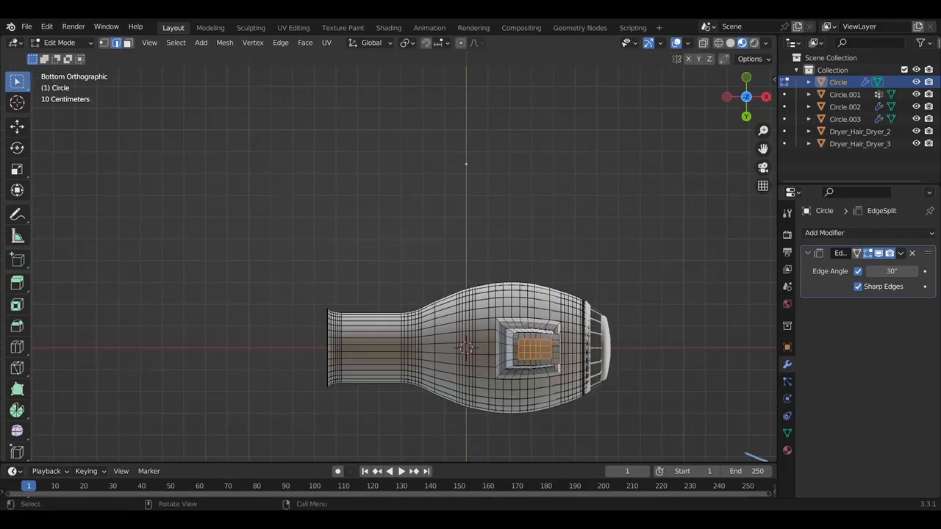
{"action": "key", "text": "3"}
{"action": "left_click", "coordinate": [523, 344]}
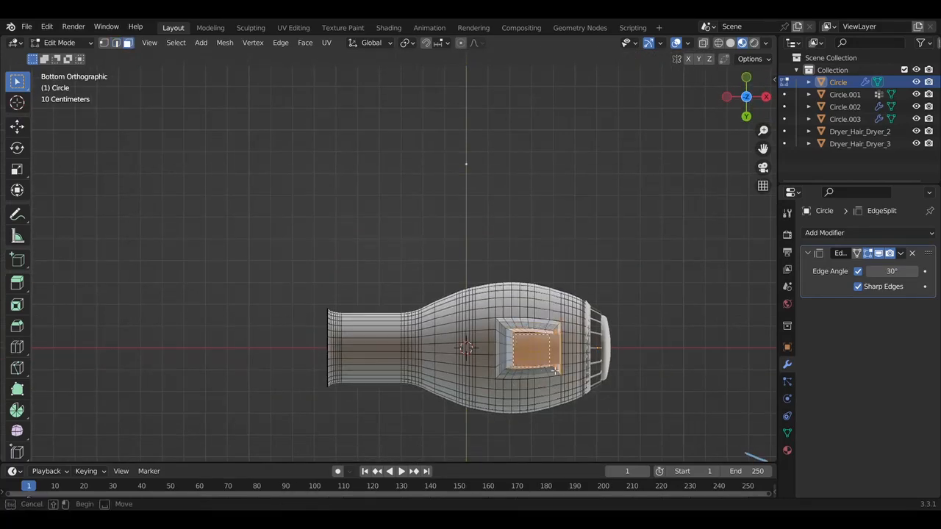
{"action": "middle_click_drag", "start_coordinate": [544, 352], "coordinate": [581, 254]}
{"action": "left_click", "coordinate": [704, 45]}
{"action": "key", "text": "KP_1"}
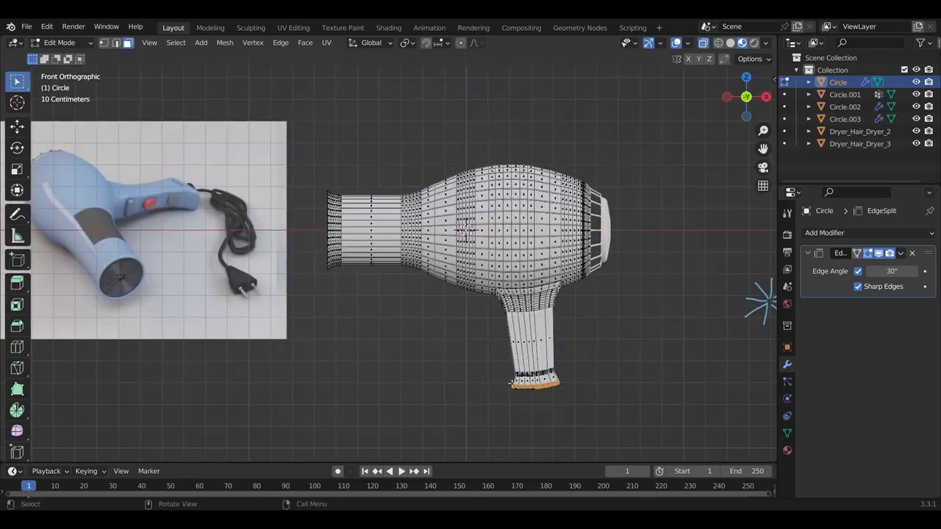
{"action": "middle_click_drag", "start_coordinate": [548, 386], "coordinate": [522, 346]}
{"action": "scroll", "coordinate": [522, 346], "scroll_direction": "up", "scroll_amount": 3}
Try to bevel the edge loop around the handle's junction with the body, and undo the last changes
{"action": "key", "text": "2"}
{"action": "left_click", "coordinate": [560, 202], "text": "alt"}
{"action": "middle_click_drag", "start_coordinate": [560, 202], "coordinate": [654, 224]}
{"action": "key", "text": "ctrl+b"}
{"action": "left_click", "coordinate": [638, 318]}
{"action": "key", "text": "ctrl+z"}
{"action": "key", "text": "ctrl+z"}
{"action": "key", "text": "ctrl+z"}
{"action": "key", "text": "ctrl+z"}
{"action": "key", "text": "ctrl+z"}
Bevel the edge loop where the handle meets the body with 8 segments and check the shading in Object Mode
{"action": "left_click", "coordinate": [637, 320], "text": "alt"}
{"action": "key", "text": "ctrl+b"}
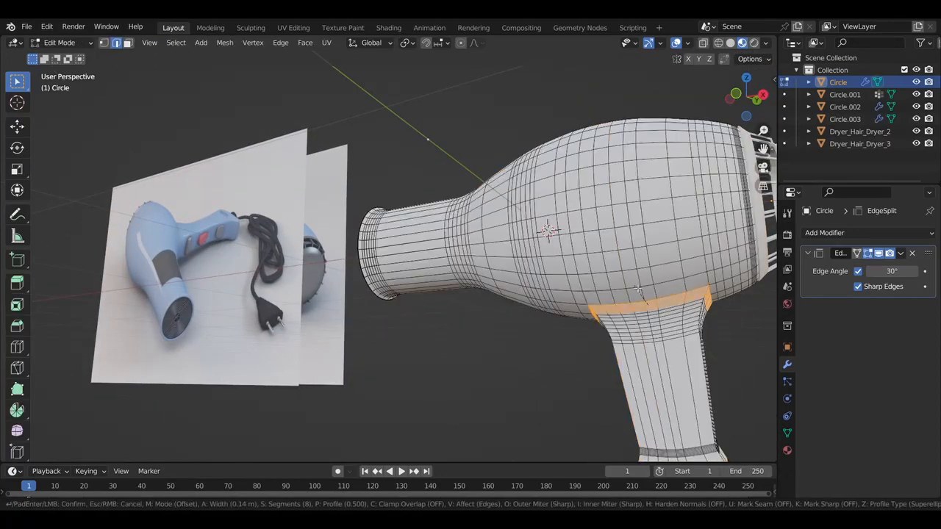
{"action": "left_click", "coordinate": [634, 321]}
{"action": "key", "text": "Tab"}
{"action": "middle_click_drag", "start_coordinate": [635, 321], "coordinate": [638, 228]}
{"action": "key", "text": "Tab"}
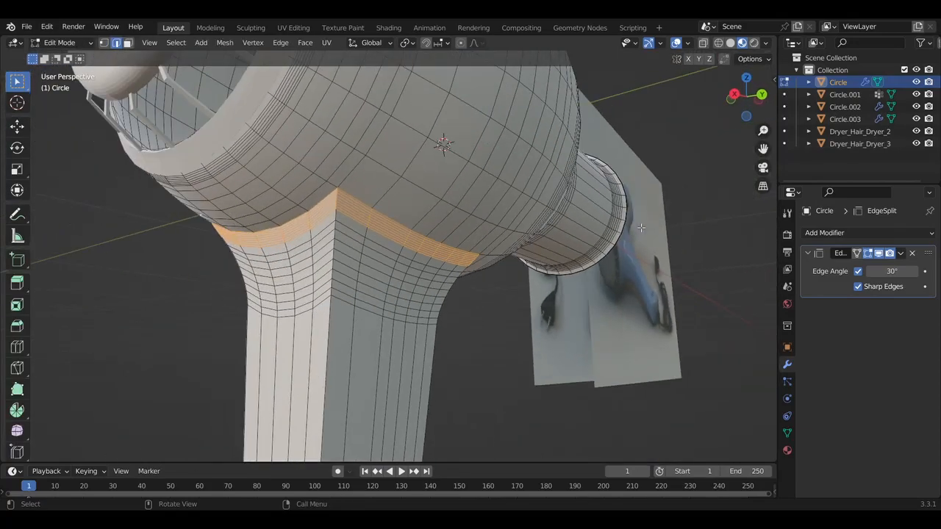
Undo the last changes around the handle junction, try bevelling the handle's edge again, and undo that bevel
{"action": "middle_click_drag", "start_coordinate": [343, 191], "coordinate": [400, 187]}
{"action": "key", "text": "ctrl+z"}
{"action": "key", "text": "ctrl+z"}
{"action": "key", "text": "ctrl+z"}
{"action": "left_click", "coordinate": [494, 184], "text": "alt"}
{"action": "key", "text": "ctrl+b"}
{"action": "left_click", "coordinate": [493, 182]}
{"action": "key", "text": "ctrl+z"}
Bevel the lengthwise corner edges of the handle and shade the dryer body smooth
{"action": "left_click", "coordinate": [493, 183], "text": "alt"}
{"action": "scroll", "coordinate": [493, 183], "scroll_direction": "down", "scroll_amount": 5}
{"action": "middle_click_drag", "start_coordinate": [494, 182], "coordinate": [606, 209]}
{"action": "left_click", "coordinate": [596, 331], "text": "alt"}
{"action": "left_click", "coordinate": [543, 349], "text": "alt+shift"}
{"action": "middle_click_drag", "start_coordinate": [543, 350], "coordinate": [334, 385]}
{"action": "scroll", "coordinate": [513, 375], "scroll_direction": "up", "scroll_amount": 2}
{"action": "left_click", "coordinate": [334, 384], "text": "alt"}
{"action": "left_click", "coordinate": [334, 384], "text": "alt+shift"}
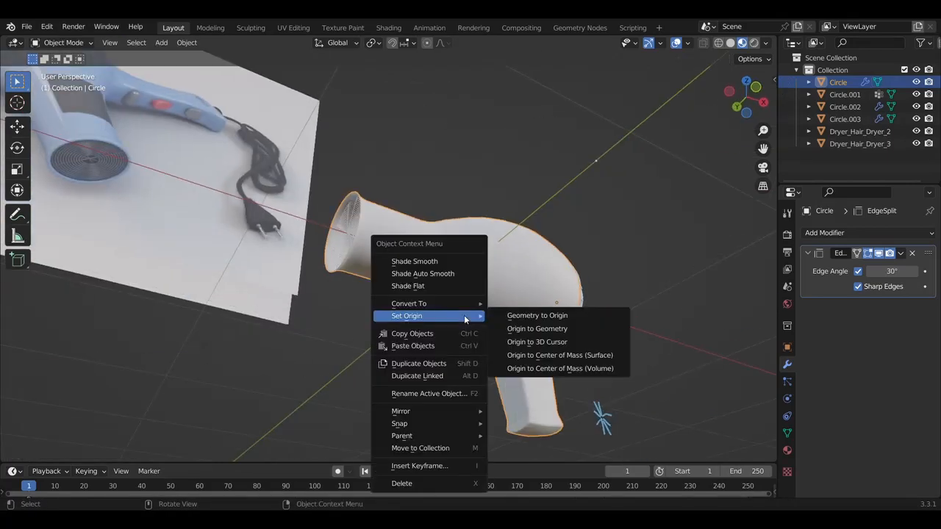
{"action": "left_click", "coordinate": [414, 261]}
Try a Solidify modifier with offset 1 on the dryer body, inspect the nozzle and surface, and remove the modifier
{"action": "middle_click_drag", "start_coordinate": [414, 261], "coordinate": [625, 313]}
{"action": "left_click", "coordinate": [393, 236]}
{"action": "scroll", "coordinate": [392, 235], "scroll_direction": "up", "scroll_amount": 6}
{"action": "middle_click_drag", "start_coordinate": [393, 236], "coordinate": [391, 235]}
{"action": "left_click", "coordinate": [857, 233]}
{"action": "left_click", "coordinate": [685, 439]}
{"action": "left_click_drag", "start_coordinate": [893, 358], "coordinate": [935, 357]}
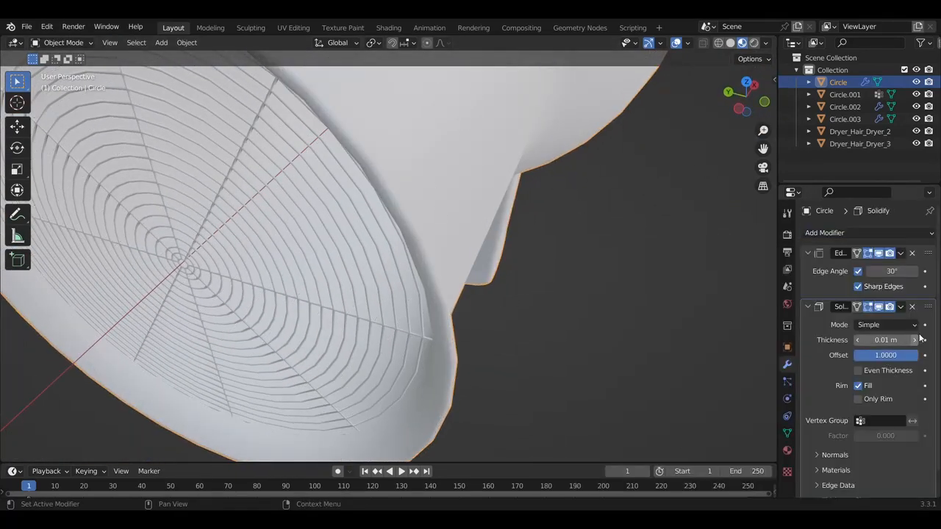
{"action": "left_click", "coordinate": [912, 341]}
{"action": "scroll", "coordinate": [568, 233], "scroll_direction": "down", "scroll_amount": 2}
{"action": "scroll", "coordinate": [568, 233], "scroll_direction": "down", "scroll_amount": 4}
{"action": "middle_click_drag", "start_coordinate": [569, 233], "coordinate": [714, 305]}
{"action": "scroll", "coordinate": [540, 298], "scroll_direction": "up", "scroll_amount": 3}
{"action": "left_click", "coordinate": [912, 307]}
Set the dryer body's Edge Split angle to 36°
{"action": "middle_click_drag", "start_coordinate": [546, 207], "coordinate": [474, 193]}
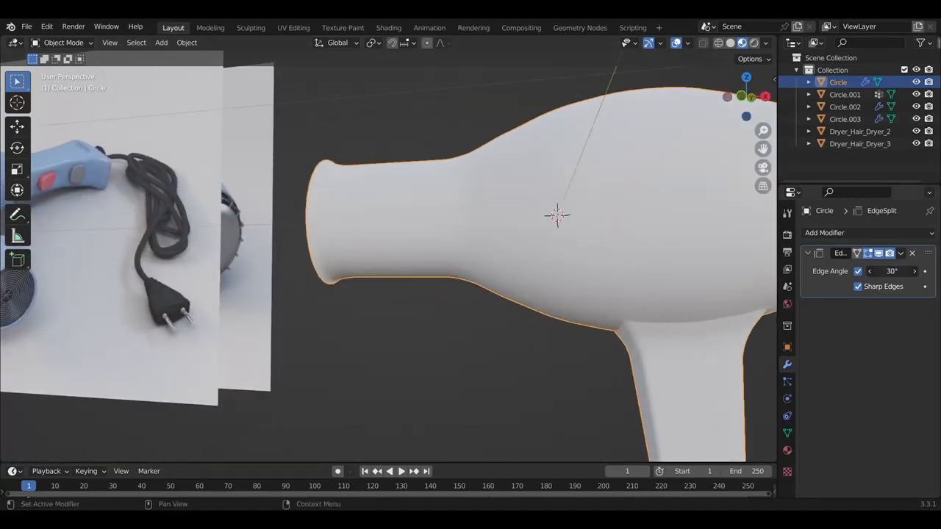
{"action": "middle_click_drag", "start_coordinate": [615, 302], "coordinate": [646, 300]}
{"action": "scroll", "coordinate": [614, 301], "scroll_direction": "down", "scroll_amount": 3}
Move the edge loops at the nozzle's neck along X, selecting them through the mesh with X-ray on
{"action": "key", "text": "Tab"}
{"action": "left_click", "coordinate": [704, 44]}
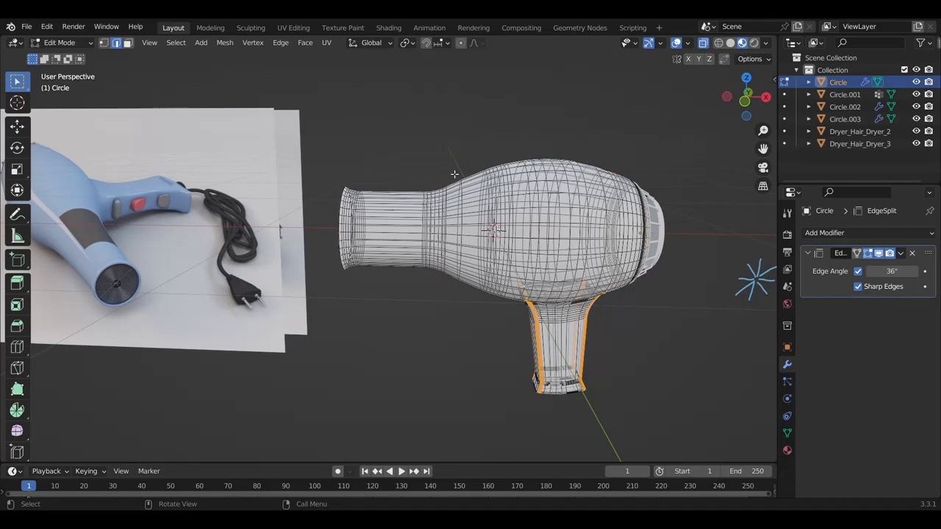
{"action": "key", "text": "x"}
{"action": "left_click", "coordinate": [384, 298]}
{"action": "left_click", "coordinate": [704, 44]}
{"action": "key", "text": "Tab"}
Scale the spiral nozzle grille in left view to fit the nozzle, and check its fit inside the mouth
{"action": "left_click", "coordinate": [351, 190]}
{"action": "key", "text": "KP_3"}
{"action": "key", "text": "ctrl+KP_3"}
{"action": "key", "text": "s"}
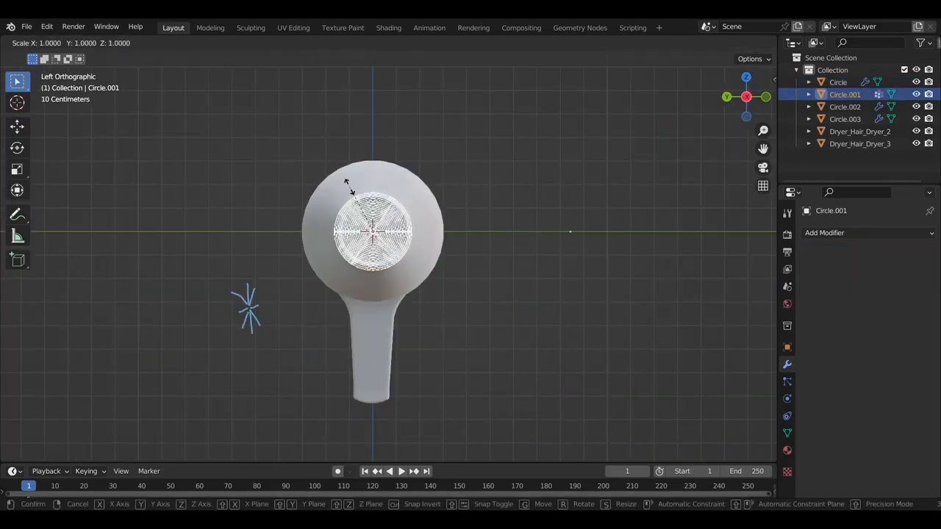
{"action": "left_click", "coordinate": [353, 198]}
{"action": "middle_click_drag", "start_coordinate": [353, 198], "coordinate": [353, 198]}
{"action": "scroll", "coordinate": [353, 198], "scroll_direction": "up", "scroll_amount": 5}
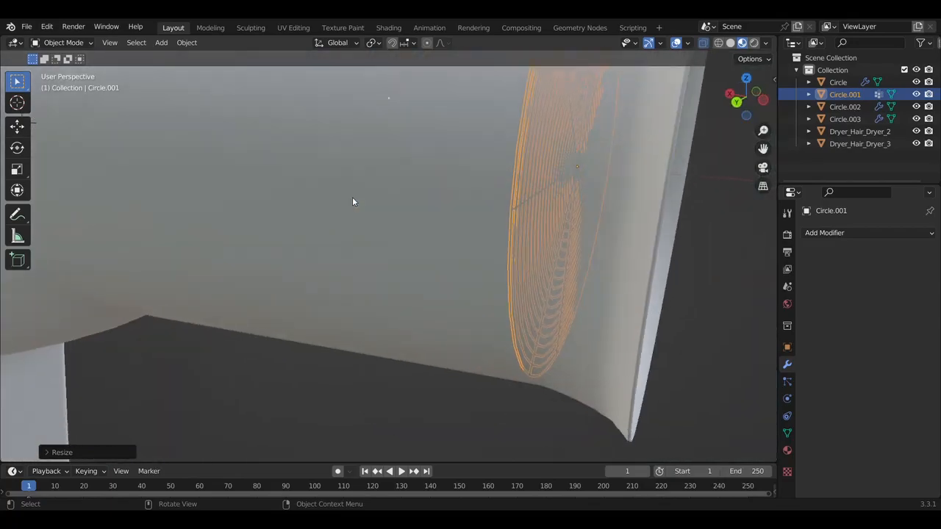
Move the nozzle grille along X within the nozzle's mouth in front view and rescale it to fit there
{"action": "key", "text": "KP_1"}
{"action": "key", "text": "g"}
{"action": "key", "text": "x"}
{"action": "left_click", "coordinate": [334, 206]}
{"action": "key", "text": "s"}
{"action": "left_click", "coordinate": [333, 206]}
Add a Solidify modifier to the nozzle grille and adjust its offset and thickness
{"action": "left_click", "coordinate": [839, 234]}
{"action": "left_click", "coordinate": [669, 429]}
{"action": "middle_click_drag", "start_coordinate": [316, 323], "coordinate": [500, 331]}
{"action": "left_click_drag", "start_coordinate": [864, 302], "coordinate": [920, 305]}
{"action": "left_click", "coordinate": [915, 287]}
{"action": "key", "text": "Tab"}
{"action": "middle_click_drag", "start_coordinate": [530, 221], "coordinate": [600, 202]}
{"action": "key", "text": "Tab"}
Reposition the body's edge loops between the nozzle and the wide section along X in two successive moves
{"action": "left_click", "coordinate": [641, 201]}
{"action": "scroll", "coordinate": [641, 201], "scroll_direction": "down", "scroll_amount": 4}
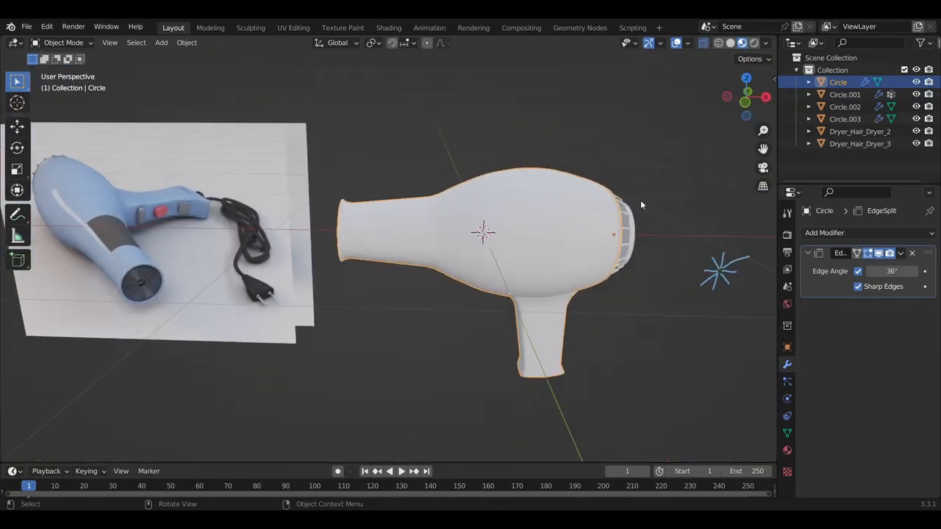
{"action": "key", "text": "Tab"}
{"action": "left_click_drag", "start_coordinate": [416, 179], "coordinate": [449, 348]}
{"action": "key", "text": "g"}
{"action": "key", "text": "x"}
{"action": "left_click", "coordinate": [454, 353]}
{"action": "left_click_drag", "start_coordinate": [427, 176], "coordinate": [465, 360]}
{"action": "left_click_drag", "start_coordinate": [405, 174], "coordinate": [477, 377]}
{"action": "key", "text": "g"}
{"action": "key", "text": "x"}
{"action": "left_click", "coordinate": [469, 365]}
{"action": "key", "text": "Tab"}
Put the slotted rear ring in Edit Mode and show it in right view with solid shading
{"action": "middle_click_drag", "start_coordinate": [441, 221], "coordinate": [542, 229]}
{"action": "left_click", "coordinate": [542, 230]}
{"action": "key", "text": "shift+a"}
{"action": "mouse_move", "coordinate": [542, 230]}
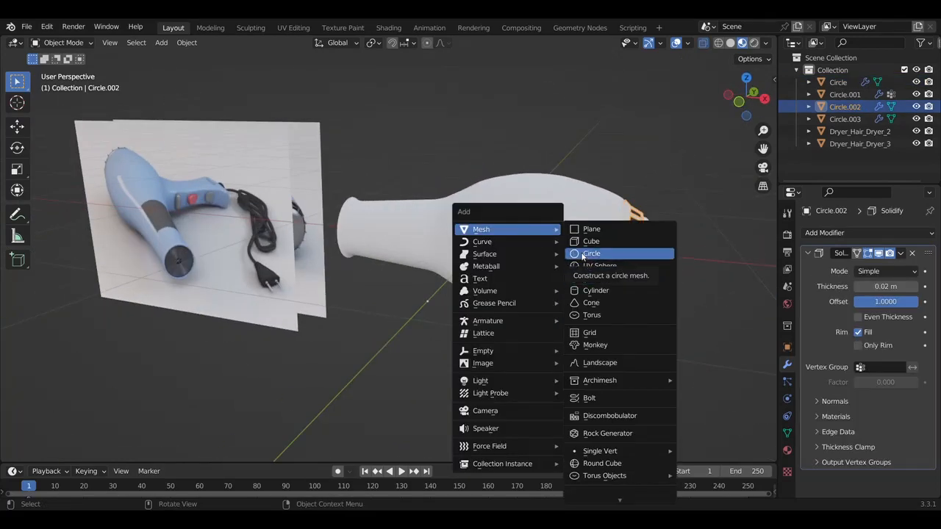
{"action": "key", "text": "Tab"}
{"action": "middle_click_drag", "start_coordinate": [703, 265], "coordinate": [591, 251]}
{"action": "scroll", "coordinate": [590, 251], "scroll_direction": "up", "scroll_amount": 5}
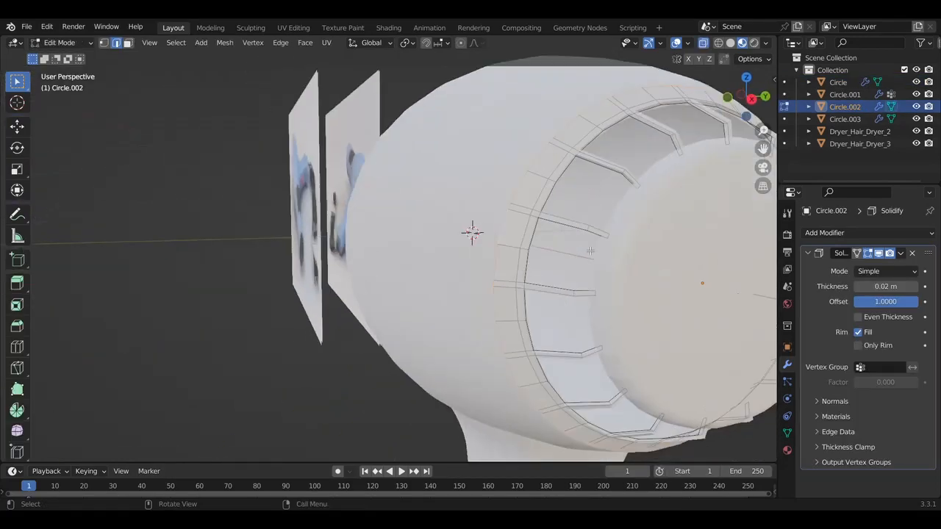
{"action": "key", "text": "KP_3"}
{"action": "key", "text": "alt+z"}
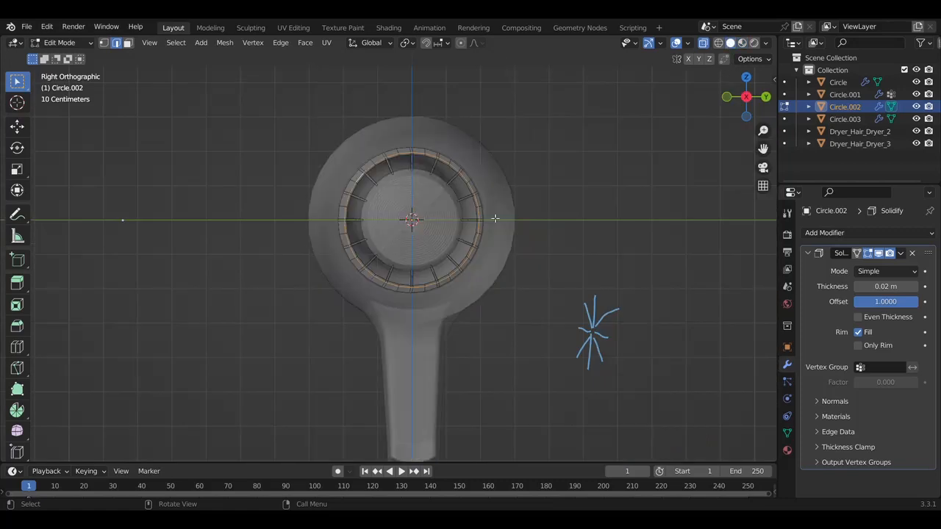
Try to duplicate the rear ring's inner edge loop, scale it and separate it as its own object, and undo this
{"action": "right_click", "coordinate": [540, 235]}
{"action": "key", "text": "s"}
{"action": "left_click", "coordinate": [533, 237]}
{"action": "right_click", "coordinate": [531, 236]}
{"action": "mouse_move", "coordinate": [471, 471]}
{"action": "left_click", "coordinate": [569, 444]}
{"action": "middle_click_drag", "start_coordinate": [441, 246], "coordinate": [487, 238]}
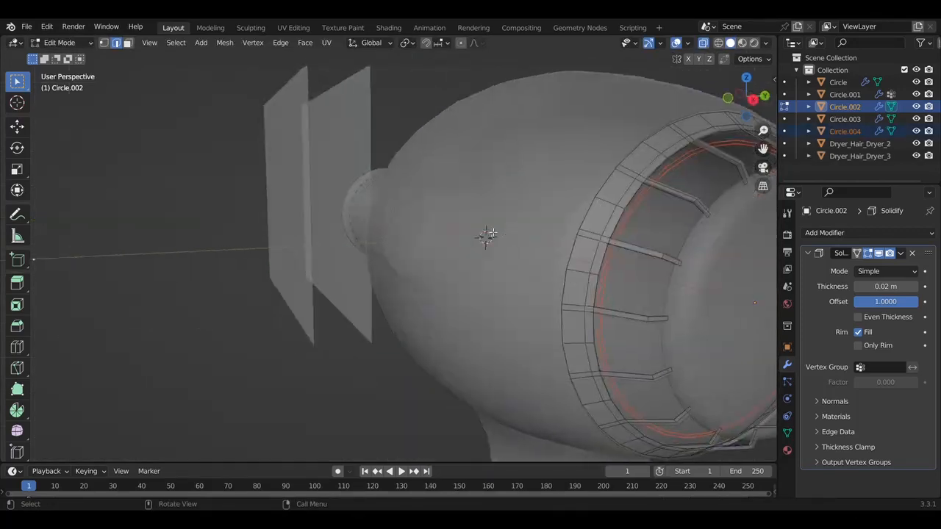
{"action": "scroll", "coordinate": [491, 234], "scroll_direction": "up", "scroll_amount": 5}
{"action": "key", "text": "ctrl+z"}
{"action": "key", "text": "ctrl+z"}
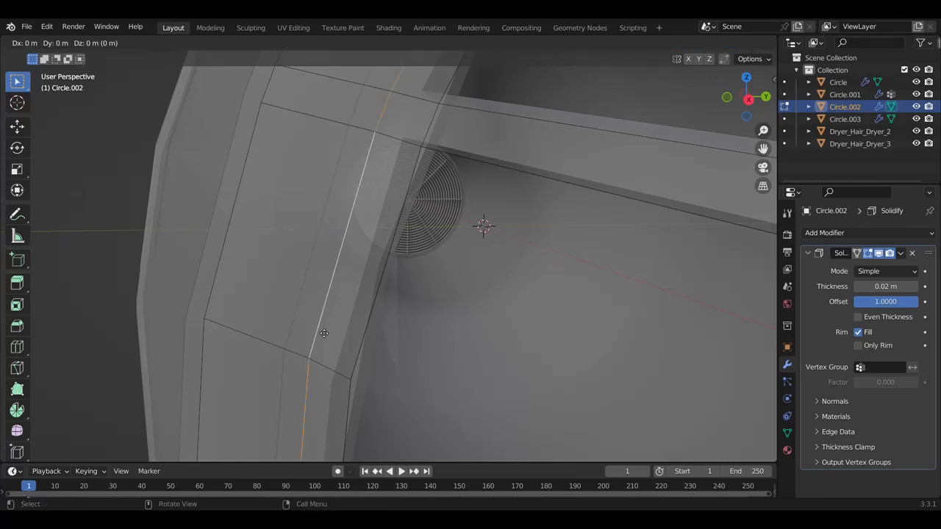
Duplicate the rear ring's inner edge loop in place and scale it inward, with the Solidify modifier hidden in the viewport
{"action": "right_click", "coordinate": [355, 337]}
{"action": "middle_click_drag", "start_coordinate": [356, 334], "coordinate": [356, 339]}
{"action": "key", "text": "g"}
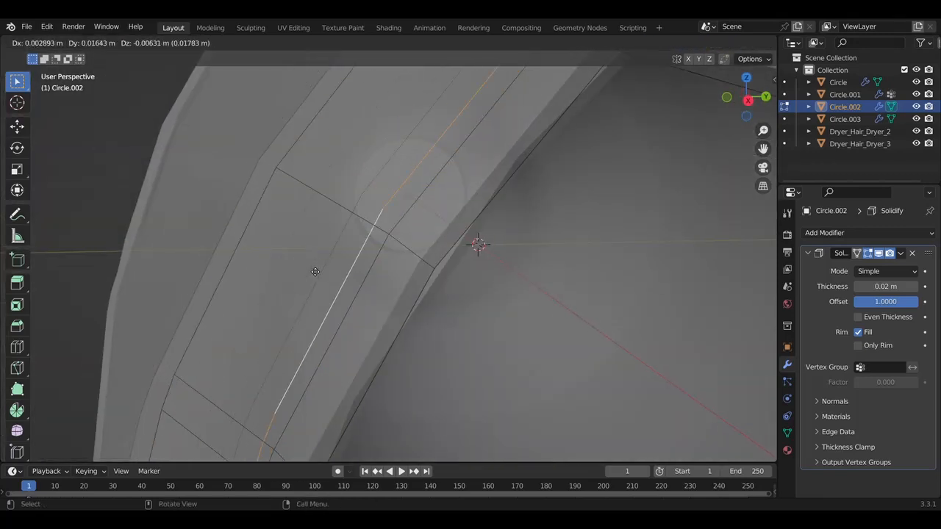
{"action": "right_click", "coordinate": [424, 329]}
{"action": "left_click", "coordinate": [878, 253]}
{"action": "key", "text": "g"}
{"action": "right_click", "coordinate": [422, 301]}
{"action": "key", "text": "s"}
{"action": "left_click", "coordinate": [411, 336]}
{"action": "key", "text": "KP_3"}
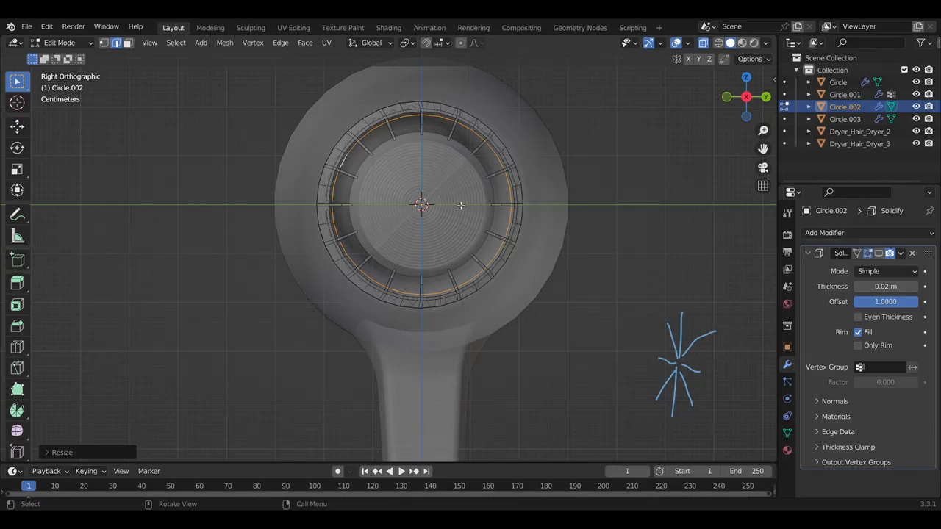
Separate the duplicated edge loop of the rear ring into its own object
{"action": "middle_click_drag", "start_coordinate": [460, 205], "coordinate": [563, 168]}
{"action": "key", "text": "Tab"}
{"action": "key", "text": "Tab"}
{"action": "right_click", "coordinate": [584, 206]}
{"action": "mouse_move", "coordinate": [555, 382]}
{"action": "left_click", "coordinate": [647, 382]}
Try to extrude the separated loop along X in front view with both ring objects in Edit Mode
{"action": "middle_click_drag", "start_coordinate": [614, 296], "coordinate": [588, 286]}
{"action": "key", "text": "Tab"}
{"action": "key", "text": "Tab"}
{"action": "left_click", "coordinate": [620, 266]}
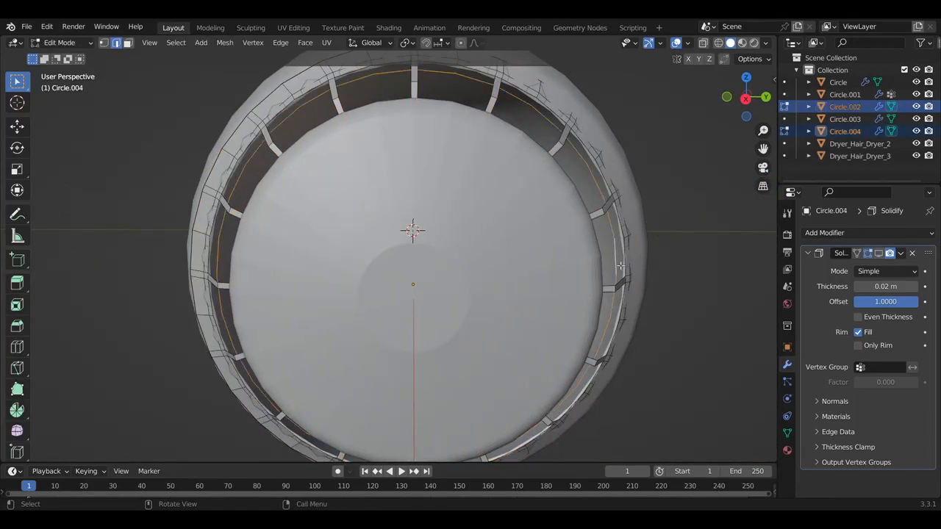
{"action": "key", "text": "KP_1"}
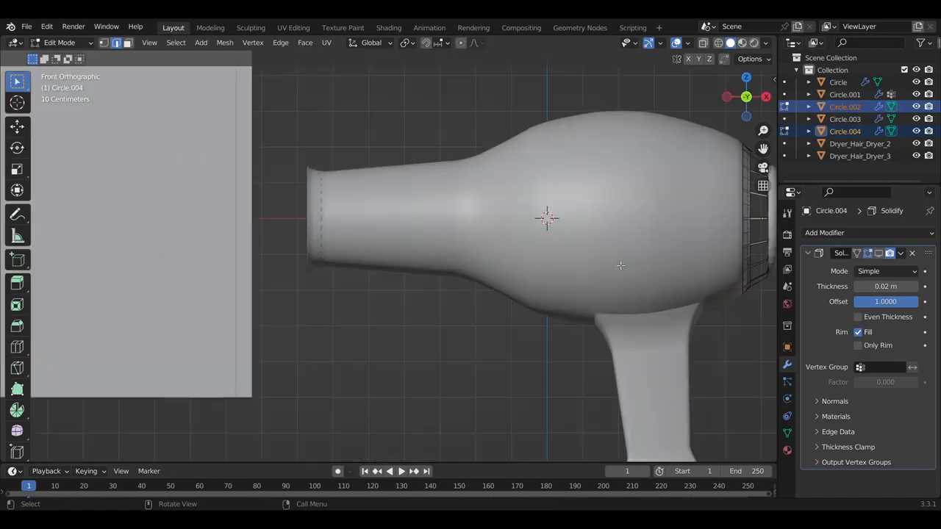
{"action": "middle_click_drag", "start_coordinate": [746, 273], "coordinate": [577, 276], "text": "shift"}
{"action": "left_click", "coordinate": [703, 42]}
{"action": "key", "text": "KP_1"}
{"action": "key", "text": "e"}
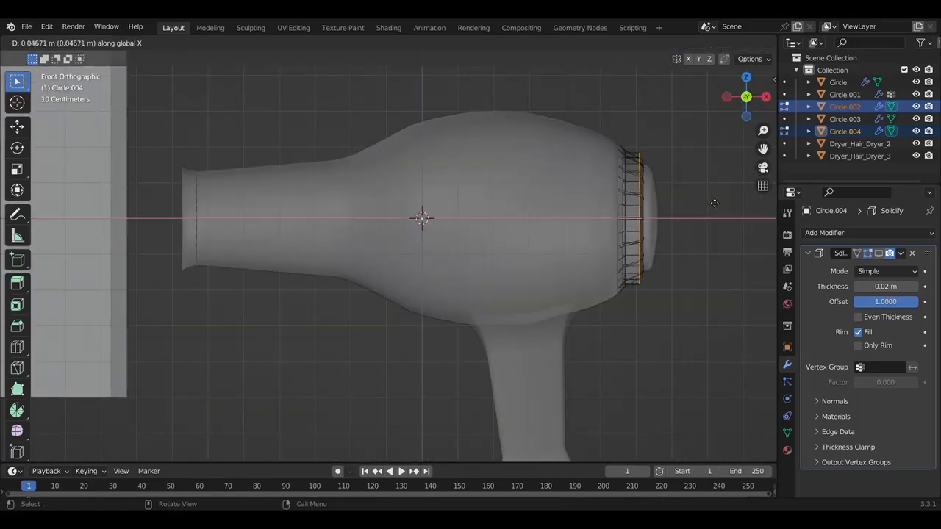
{"action": "left_click", "coordinate": [716, 203]}
Edit only the separated loop object and extrude its loop along X into a band in front view
{"action": "middle_click_drag", "start_coordinate": [716, 203], "coordinate": [611, 232]}
{"action": "key", "text": "Tab"}
{"action": "left_click", "coordinate": [611, 229]}
{"action": "key", "text": "KP_1"}
{"action": "key", "text": "Tab"}
{"action": "key", "text": "e"}
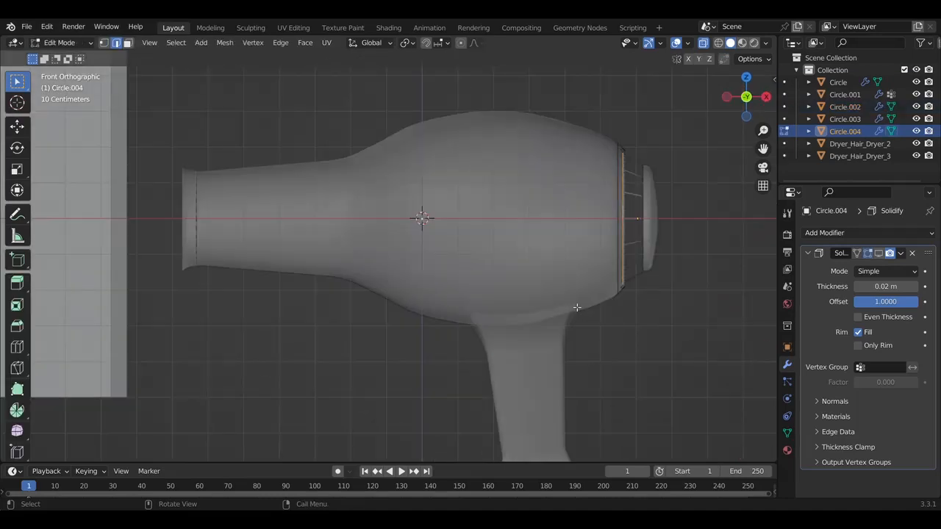
{"action": "key", "text": "x"}
{"action": "left_click", "coordinate": [568, 330]}
Scale the whole band down to about 0.81, then widen it along X and shift it toward the body
{"action": "key", "text": "a"}
{"action": "key", "text": "s"}
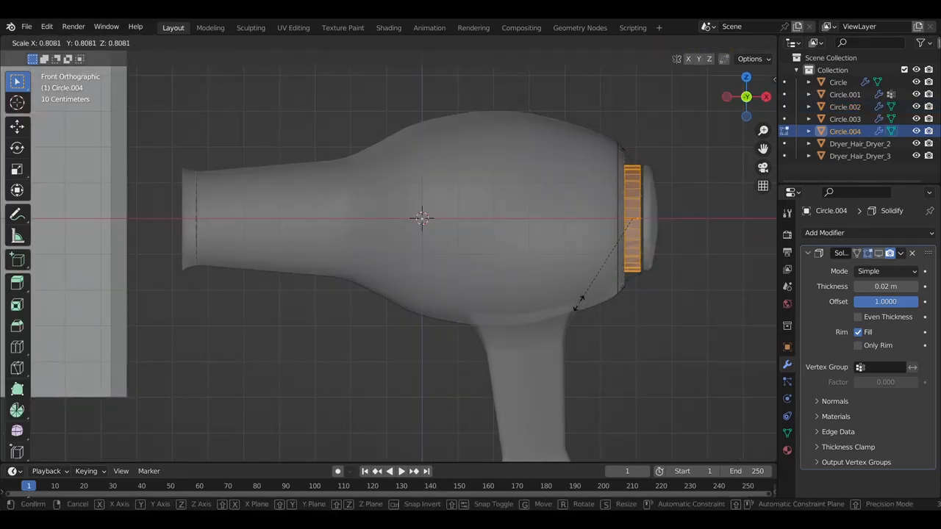
{"action": "left_click", "coordinate": [577, 307]}
{"action": "key", "text": "s"}
{"action": "key", "text": "x"}
{"action": "left_click", "coordinate": [650, 235]}
{"action": "key", "text": "g"}
{"action": "key", "text": "x"}
{"action": "left_click", "coordinate": [648, 237]}
Cut nine edge loops around the inner band and rescale it inside the rear ring
{"action": "key", "text": "ctrl+r"}
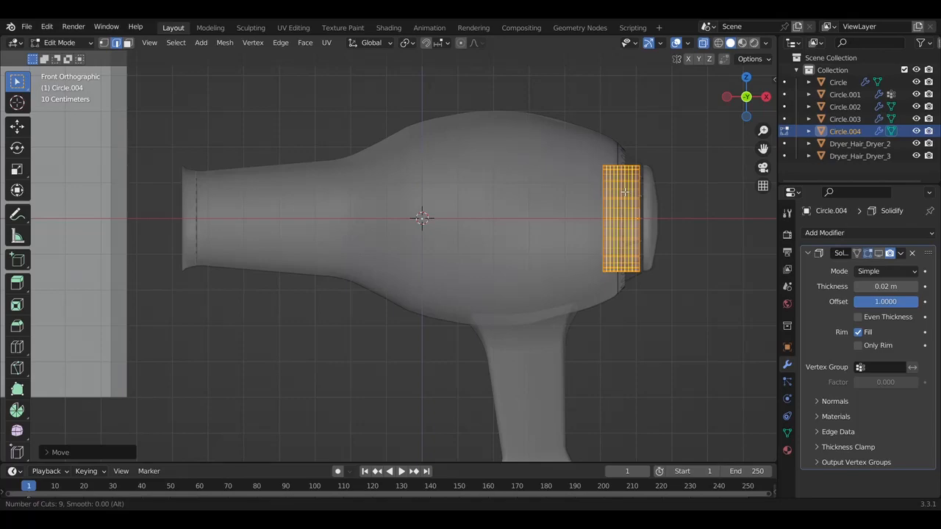
{"action": "left_click", "coordinate": [606, 189]}
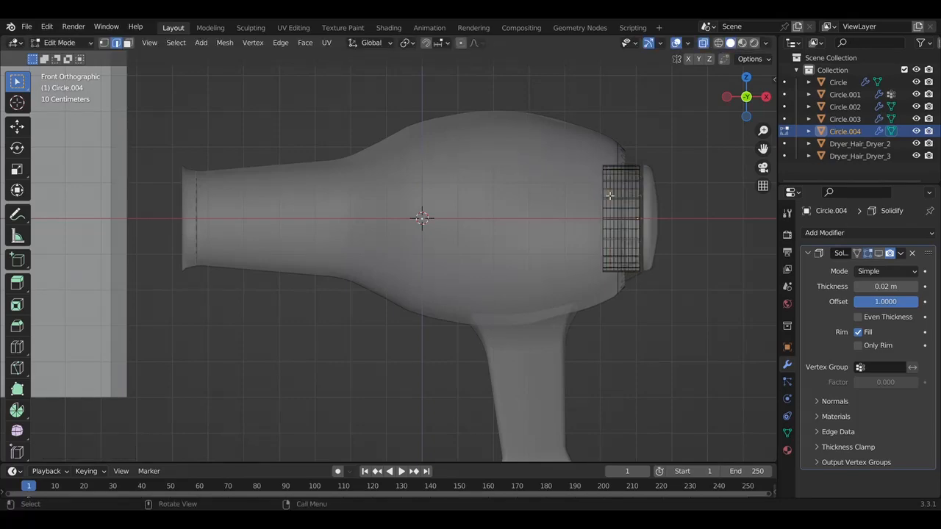
{"action": "middle_click_drag", "start_coordinate": [627, 195], "coordinate": [660, 200]}
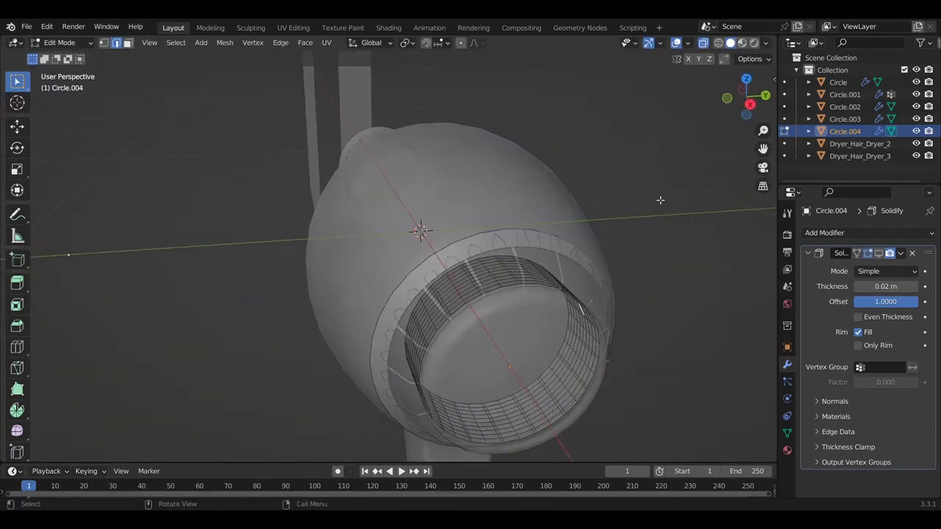
{"action": "middle_click_drag", "start_coordinate": [479, 274], "coordinate": [537, 291]}
{"action": "key", "text": "s"}
{"action": "left_click", "coordinate": [598, 295]}
Bevel the edge loops of the inner band with a width of about 0.09 m
{"action": "middle_click_drag", "start_coordinate": [598, 296], "coordinate": [623, 229]}
{"action": "left_click", "coordinate": [704, 44]}
{"action": "left_click", "coordinate": [642, 236], "text": "alt+shift"}
{"action": "key", "text": "ctrl+b"}
{"action": "scroll", "coordinate": [610, 265], "scroll_direction": "down", "scroll_amount": 7}
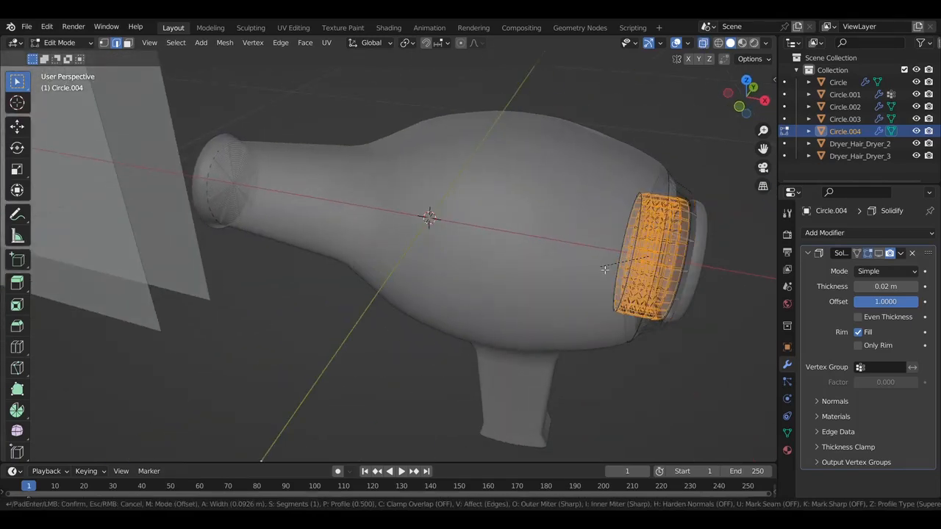
{"action": "left_click", "coordinate": [609, 266]}
Show the band's Solidify effect in the viewport and move the band along X clear of the rear cover
{"action": "key", "text": "alt+z"}
{"action": "middle_click_drag", "start_coordinate": [609, 266], "coordinate": [607, 290]}
{"action": "key", "text": "alt+a"}
{"action": "key", "text": "Tab"}
{"action": "scroll", "coordinate": [659, 335], "scroll_direction": "up", "scroll_amount": 2}
{"action": "middle_click_drag", "start_coordinate": [731, 379], "coordinate": [698, 255]}
{"action": "left_click", "coordinate": [698, 254]}
{"action": "left_click", "coordinate": [879, 253]}
{"action": "left_click", "coordinate": [600, 310]}
{"action": "middle_click_drag", "start_coordinate": [600, 310], "coordinate": [725, 294]}
{"action": "key", "text": "g"}
{"action": "key", "text": "x"}
{"action": "left_click", "coordinate": [145, 261]}
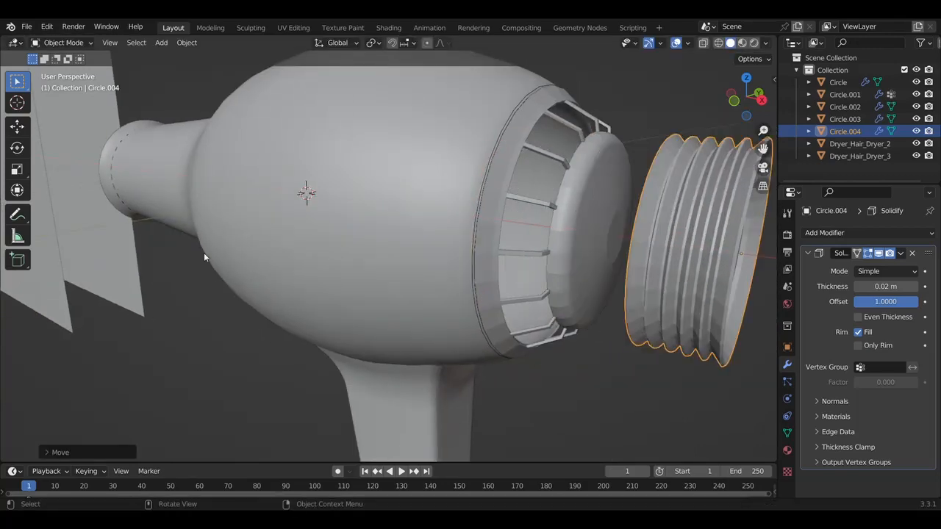
Select the alternate edge loops around the detached band and scale them inward to form deep pleats
{"action": "key", "text": "KP_1"}
{"action": "scroll", "coordinate": [594, 192], "scroll_direction": "up", "scroll_amount": 4}
{"action": "key", "text": "Tab"}
{"action": "left_click", "coordinate": [560, 250], "text": "alt"}
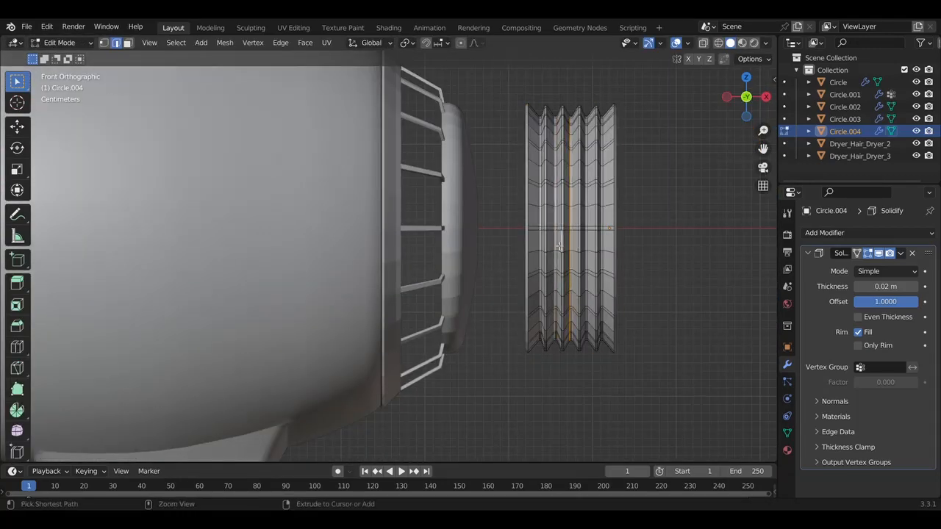
{"action": "left_click", "coordinate": [607, 245], "text": "alt+shift"}
{"action": "middle_click_drag", "start_coordinate": [607, 245], "coordinate": [574, 292]}
{"action": "scroll", "coordinate": [596, 290], "scroll_direction": "down", "scroll_amount": 4}
{"action": "key", "text": "s"}
{"action": "left_click", "coordinate": [515, 292]}
Scale the selected inner loops of the pleated band along X to about 1.37
{"action": "middle_click_drag", "start_coordinate": [514, 292], "coordinate": [547, 297]}
{"action": "key", "text": "s"}
{"action": "key", "text": "x"}
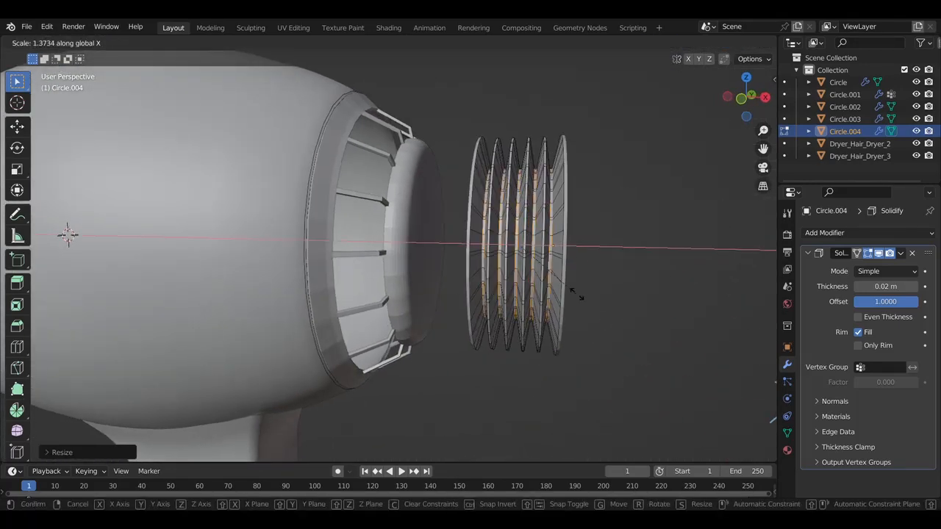
{"action": "left_click", "coordinate": [584, 296]}
{"action": "key", "text": "KP_1"}
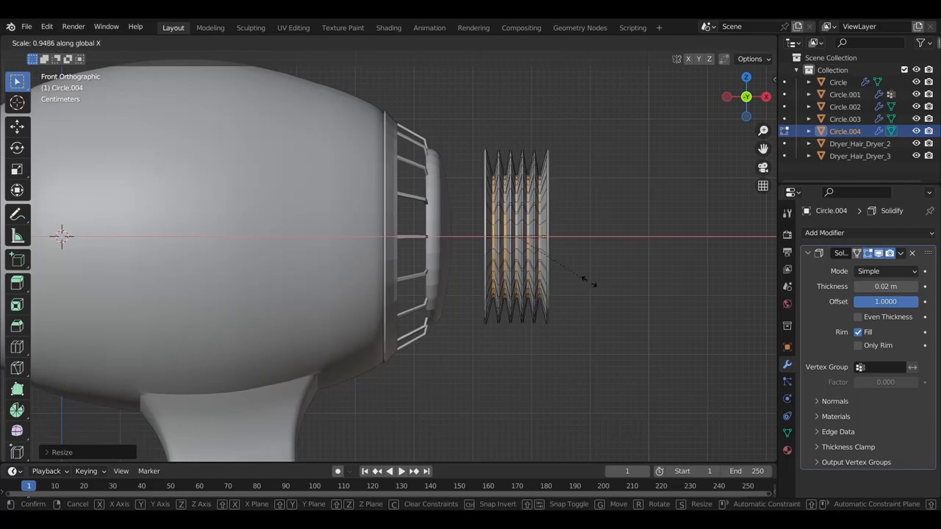
Narrow the whole pleated ring along X to about 0.81 in front view
{"action": "middle_click_drag", "start_coordinate": [578, 224], "coordinate": [565, 291]}
{"action": "key", "text": "KP_1"}
{"action": "key", "text": "s"}
{"action": "key", "text": "x"}
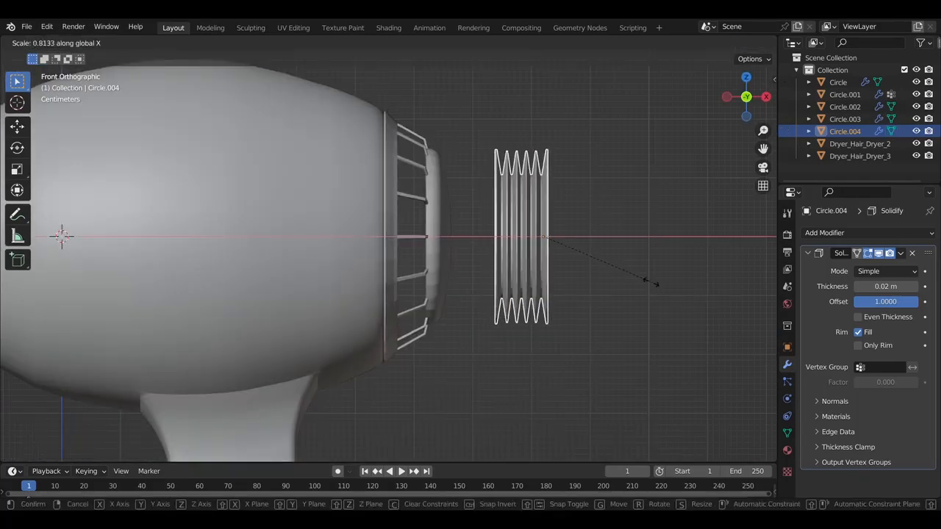
{"action": "left_click", "coordinate": [565, 245]}
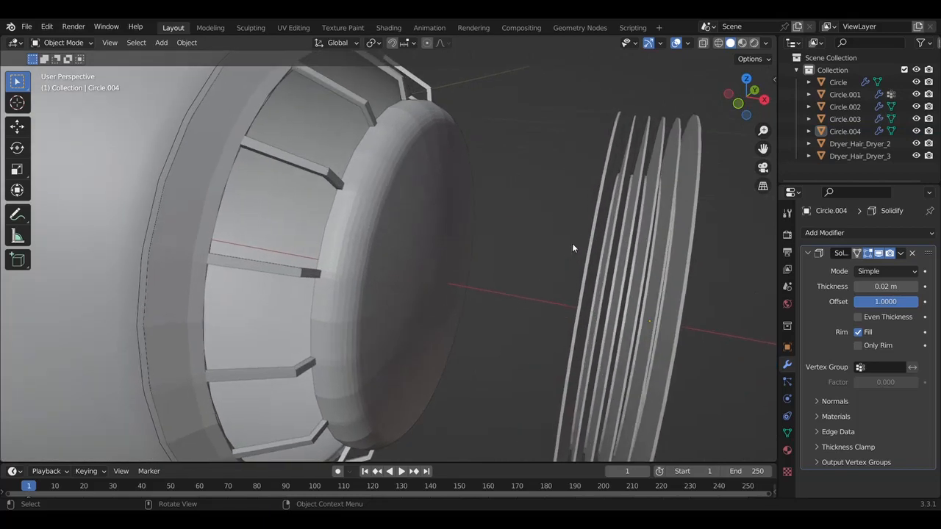
Adjust the spacing of the ring's outer ridge loops by scaling them along X in front view
{"action": "key", "text": "Tab"}
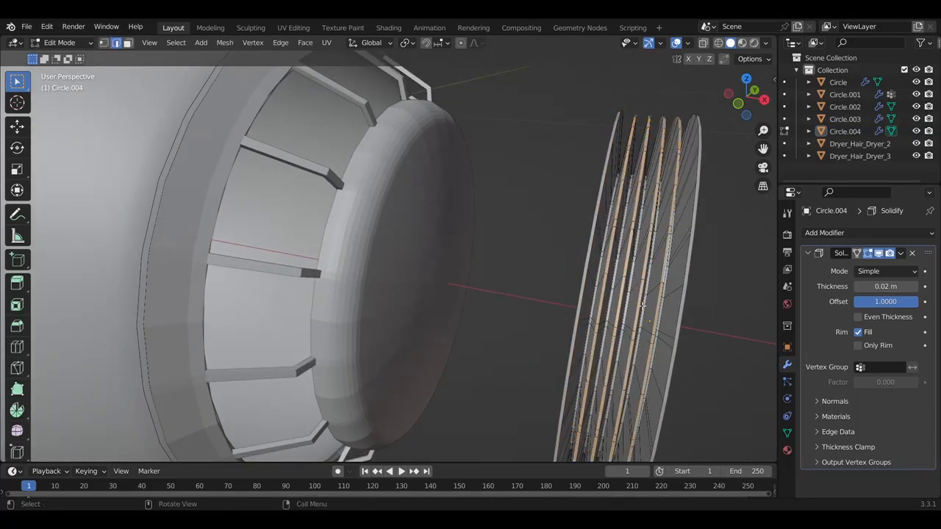
{"action": "key", "text": "KP_1"}
{"action": "key", "text": "s"}
{"action": "key", "text": "x"}
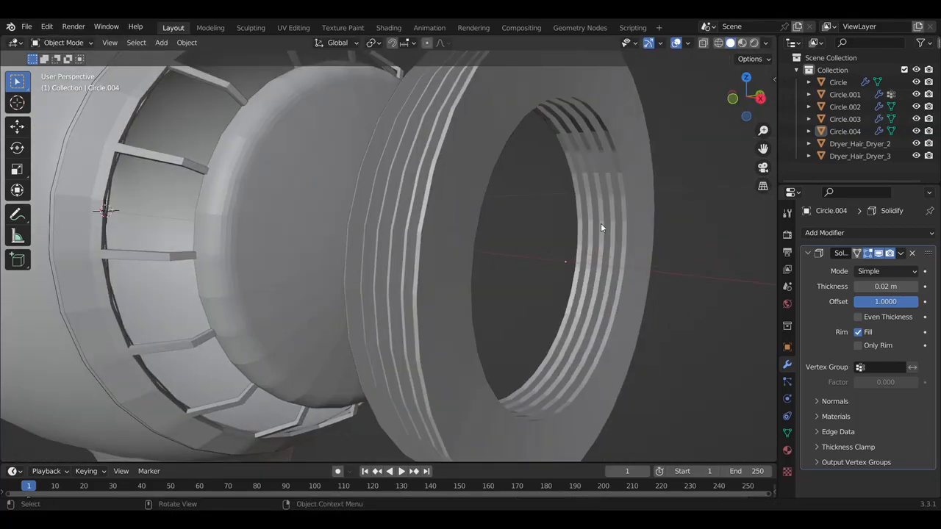
Add an Array modifier to the detached pleated ring
{"action": "scroll", "coordinate": [600, 223], "scroll_direction": "down", "scroll_amount": 5}
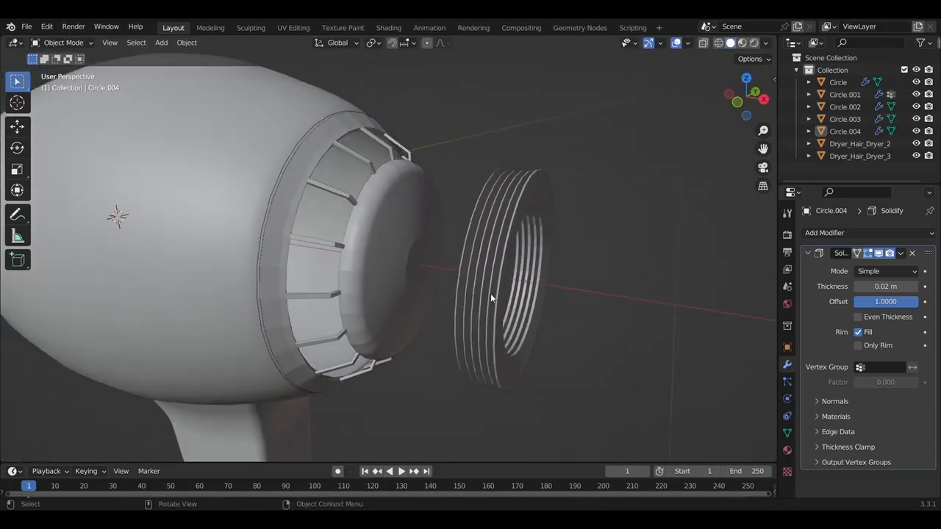
{"action": "middle_click_drag", "start_coordinate": [491, 293], "coordinate": [529, 294]}
{"action": "left_click", "coordinate": [845, 131]}
{"action": "left_click", "coordinate": [814, 233]}
{"action": "left_click", "coordinate": [683, 267]}
{"action": "scroll", "coordinate": [879, 400], "scroll_direction": "down", "scroll_amount": 5}
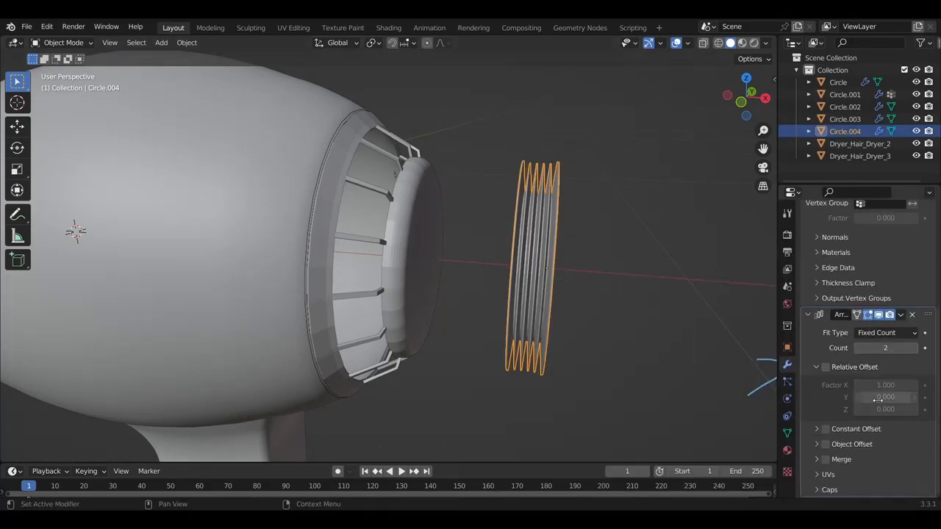
{"action": "middle_click_drag", "start_coordinate": [632, 309], "coordinate": [603, 311]}
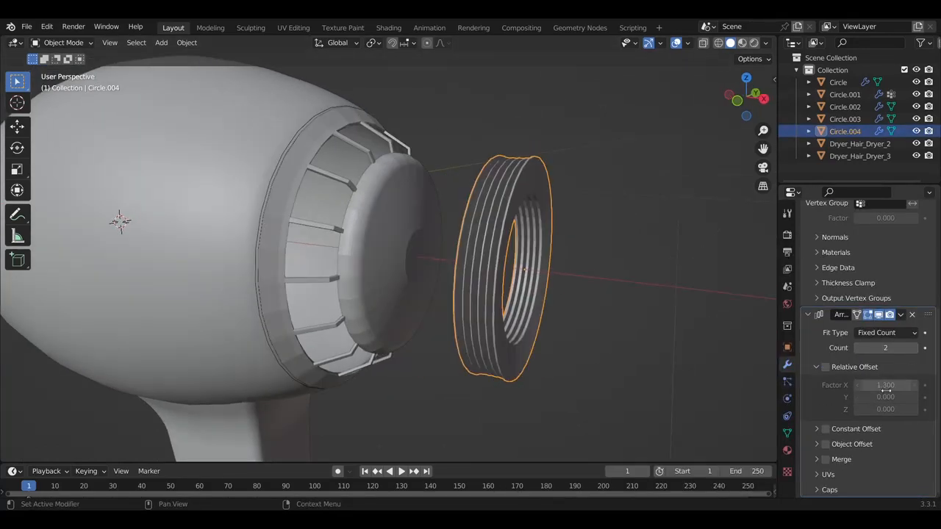
{"action": "middle_click_drag", "start_coordinate": [680, 313], "coordinate": [649, 314]}
Enable the Array's relative offset with factors X 0, Y 0 and Z 0.01
{"action": "left_click_drag", "start_coordinate": [887, 386], "coordinate": [892, 397]}
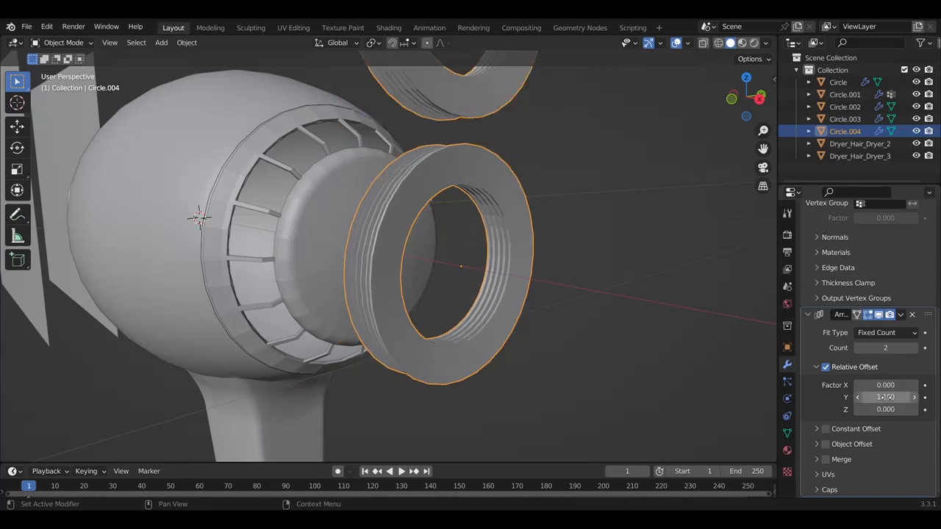
{"action": "type", "text": "0"}
{"action": "key", "text": "Tab"}
{"action": "type", "text": "0.01"}
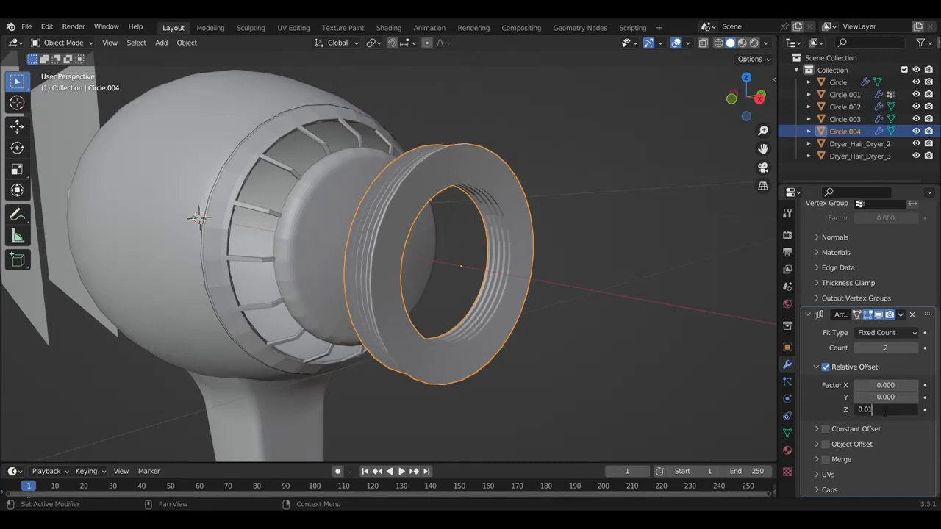
Set the Array's relative offset factor Z to 1.001
{"action": "left_click", "coordinate": [893, 410]}
{"action": "type", "text": "1"}
{"action": "key", "text": "Return"}
{"action": "middle_click_drag", "start_coordinate": [625, 313], "coordinate": [665, 313]}
{"action": "left_click", "coordinate": [913, 411]}
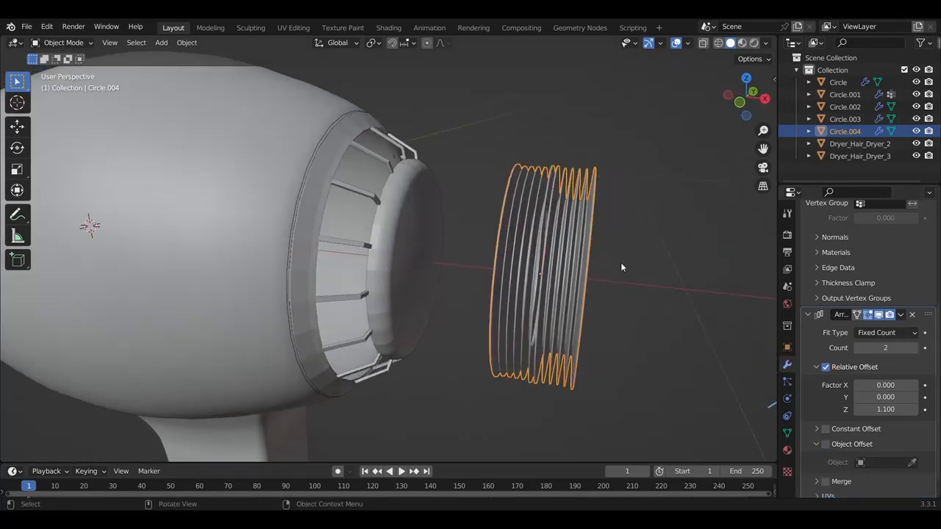
{"action": "scroll", "coordinate": [622, 265], "scroll_direction": "up", "scroll_amount": 3}
{"action": "type", "text": "1"}
{"action": "key", "text": "Return"}
{"action": "key", "text": "BackSpace"}
{"action": "type", "text": "01"}
{"action": "key", "text": "Return"}
{"action": "key", "text": "g"}
{"action": "key", "text": "x"}
{"action": "key", "text": "Escape"}
Try to close the ring's outer rim loop with a face in Edit Mode
{"action": "middle_click_drag", "start_coordinate": [676, 302], "coordinate": [596, 333]}
{"action": "key", "text": "Tab"}
{"action": "mouse_move", "coordinate": [383, 242]}
{"action": "middle_mouse_down"}
{"action": "mouse_move", "coordinate": [457, 207]}
{"action": "mouse_move", "coordinate": [599, 203]}
{"action": "mouse_move", "coordinate": [544, 238]}
{"action": "middle_mouse_up"}
{"action": "key", "text": "alt+z"}
{"action": "key", "text": "KP_3"}
{"action": "middle_click_drag", "start_coordinate": [215, 209], "coordinate": [214, 398]}
{"action": "middle_click_drag", "start_coordinate": [122, 353], "coordinate": [219, 309]}
{"action": "left_click", "coordinate": [703, 42]}
{"action": "left_click", "coordinate": [572, 227], "text": "alt"}
{"action": "right_click", "coordinate": [473, 365]}
{"action": "left_click", "coordinate": [409, 110]}
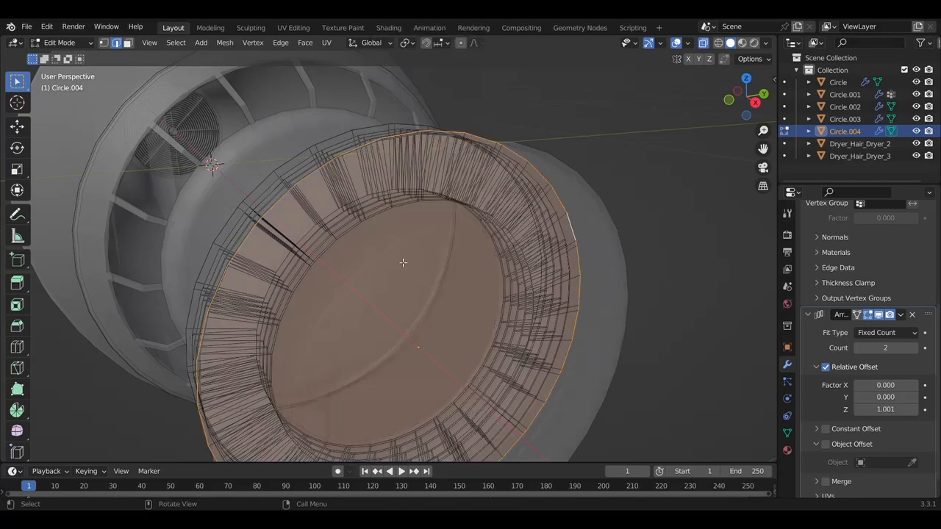
Hide the Array modifier's effect in the viewport and return to editing the ring
{"action": "middle_click_drag", "start_coordinate": [410, 109], "coordinate": [500, 118]}
{"action": "left_click", "coordinate": [703, 43]}
{"action": "scroll", "coordinate": [544, 242], "scroll_direction": "down", "scroll_amount": 4}
{"action": "middle_click_drag", "start_coordinate": [544, 242], "coordinate": [488, 253]}
{"action": "key", "text": "Tab"}
{"action": "left_click", "coordinate": [879, 315]}
{"action": "key", "text": "Tab"}
Undo the last edits on the ring's outer rim loop
{"action": "mouse_move", "coordinate": [316, 221]}
{"action": "middle_mouse_down"}
{"action": "mouse_move", "coordinate": [387, 228]}
{"action": "mouse_move", "coordinate": [305, 233]}
{"action": "middle_mouse_up"}
{"action": "key", "text": "ctrl+z"}
{"action": "key", "text": "ctrl+z"}
{"action": "key", "text": "ctrl+z"}
{"action": "key", "text": "ctrl+z"}
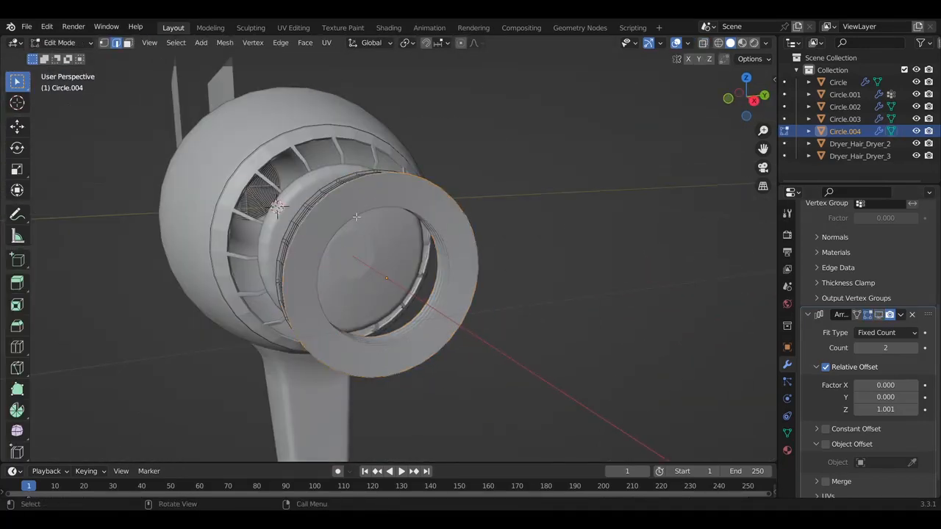
Extrude the ring's outer rim loop in place, scale it inward to the inner opening and shift it slightly
{"action": "key", "text": "e"}
{"action": "right_click", "coordinate": [356, 217]}
{"action": "key", "text": "s"}
{"action": "left_click", "coordinate": [394, 272]}
{"action": "middle_click_drag", "start_coordinate": [394, 272], "coordinate": [534, 258]}
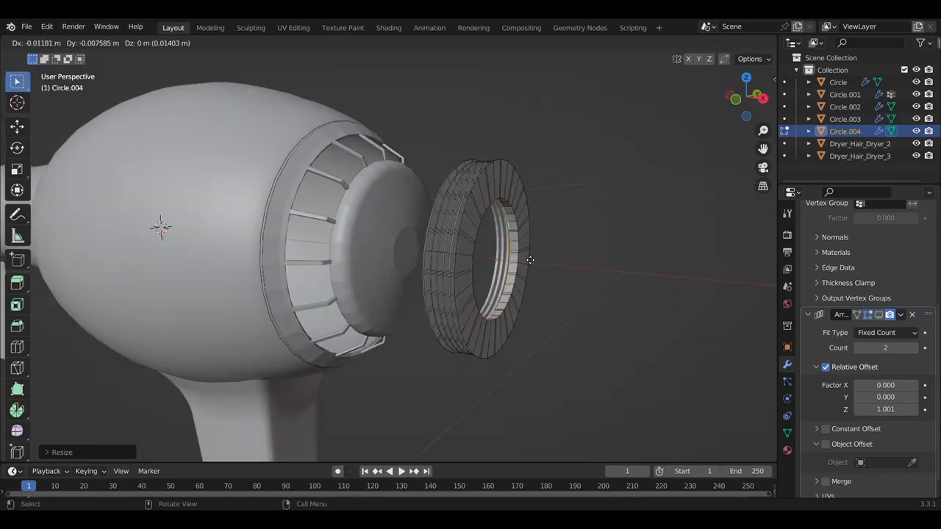
{"action": "left_click", "coordinate": [530, 260]}
{"action": "middle_click_drag", "start_coordinate": [597, 258], "coordinate": [530, 259]}
Extrude the inner opening's loop again in place, rescale it and apply an edge operation to it
{"action": "key", "text": "e"}
{"action": "right_click", "coordinate": [567, 273]}
{"action": "key", "text": "s"}
{"action": "left_click", "coordinate": [481, 279]}
{"action": "middle_click_drag", "start_coordinate": [408, 291], "coordinate": [459, 260]}
{"action": "key", "text": "ctrl+e"}
{"action": "left_click", "coordinate": [390, 192]}
Show the Array again in the viewport and move the ring along X toward the dryer body in front view
{"action": "left_click", "coordinate": [878, 315]}
{"action": "key", "text": "Tab"}
{"action": "key", "text": "KP_1"}
{"action": "key", "text": "g"}
{"action": "key", "text": "x"}
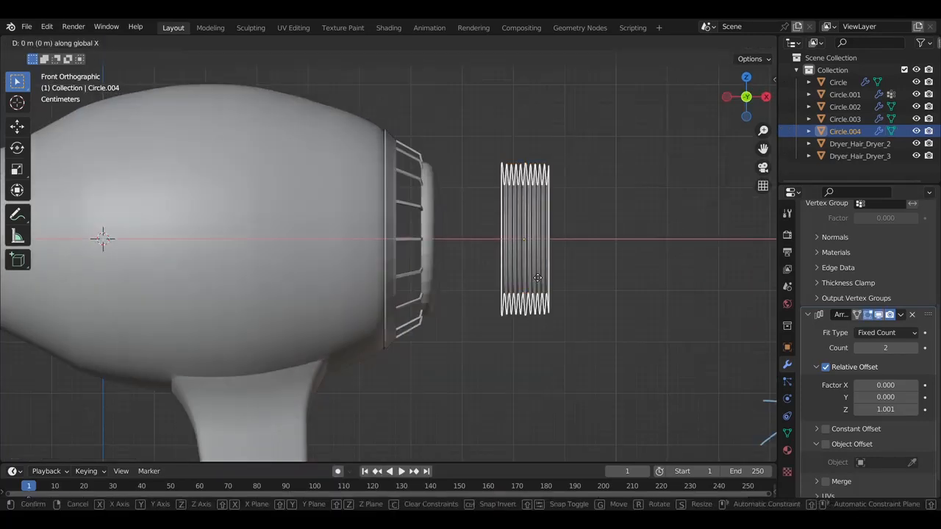
{"action": "left_click", "coordinate": [328, 257]}
Reselect the ring and adjust its position along X in front view
{"action": "left_click", "coordinate": [596, 192]}
{"action": "middle_click_drag", "start_coordinate": [596, 192], "coordinate": [294, 207]}
{"action": "left_click", "coordinate": [294, 208]}
{"action": "key", "text": "ctrl+a"}
{"action": "key", "text": "KP_1"}
{"action": "key", "text": "g"}
{"action": "key", "text": "x"}
{"action": "key", "text": "Return"}
Extrude the ring's selected edge loop in place and rescale it in Edit Mode
{"action": "key", "text": "Tab"}
{"action": "middle_click_drag", "start_coordinate": [441, 242], "coordinate": [483, 261]}
{"action": "key", "text": "e"}
{"action": "right_click", "coordinate": [528, 251]}
{"action": "key", "text": "s"}
{"action": "left_click", "coordinate": [553, 250]}
Slide the pleated ring along X into place behind the bars of the slotted rear cover
{"action": "key", "text": "Tab"}
{"action": "key", "text": "KP_1"}
{"action": "key", "text": "g"}
{"action": "key", "text": "x"}
{"action": "left_click", "coordinate": [355, 263]}
{"action": "middle_click_drag", "start_coordinate": [355, 264], "coordinate": [356, 264]}
Rescale the selected ring geometry so it fits inside the slotted rear cover
{"action": "key", "text": "Tab"}
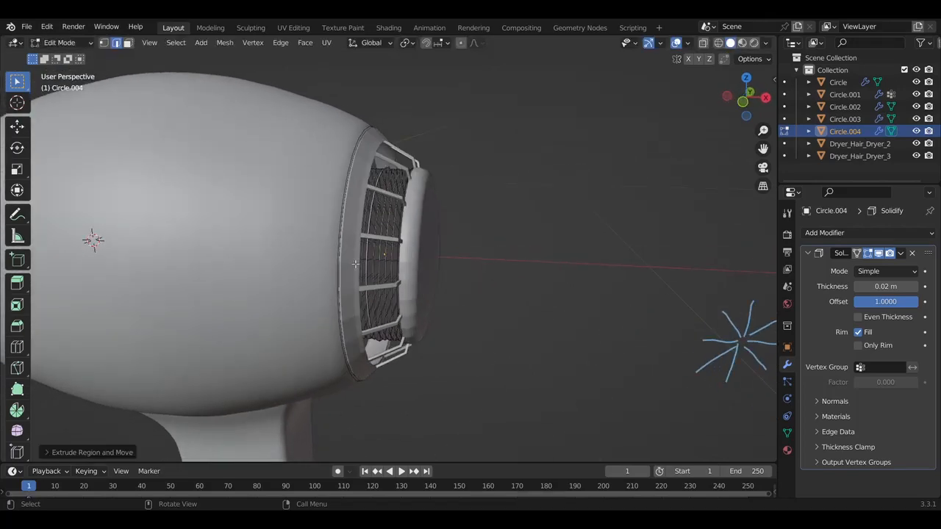
{"action": "middle_click_drag", "start_coordinate": [646, 153], "coordinate": [485, 160]}
{"action": "key", "text": "s"}
{"action": "left_click", "coordinate": [485, 151]}
{"action": "key", "text": "Tab"}
Open the dryer's main body mesh in Edit Mode, facing into the front nozzle opening
{"action": "scroll", "coordinate": [484, 158], "scroll_direction": "down", "scroll_amount": 5}
{"action": "left_click", "coordinate": [450, 272]}
{"action": "middle_click_drag", "start_coordinate": [450, 272], "coordinate": [600, 290]}
{"action": "scroll", "coordinate": [450, 272], "scroll_direction": "up", "scroll_amount": 4}
{"action": "scroll", "coordinate": [450, 272], "scroll_direction": "down", "scroll_amount": 3}
{"action": "key", "text": "Tab"}
{"action": "scroll", "coordinate": [600, 291], "scroll_direction": "up", "scroll_amount": 3}
{"action": "key", "text": "e"}
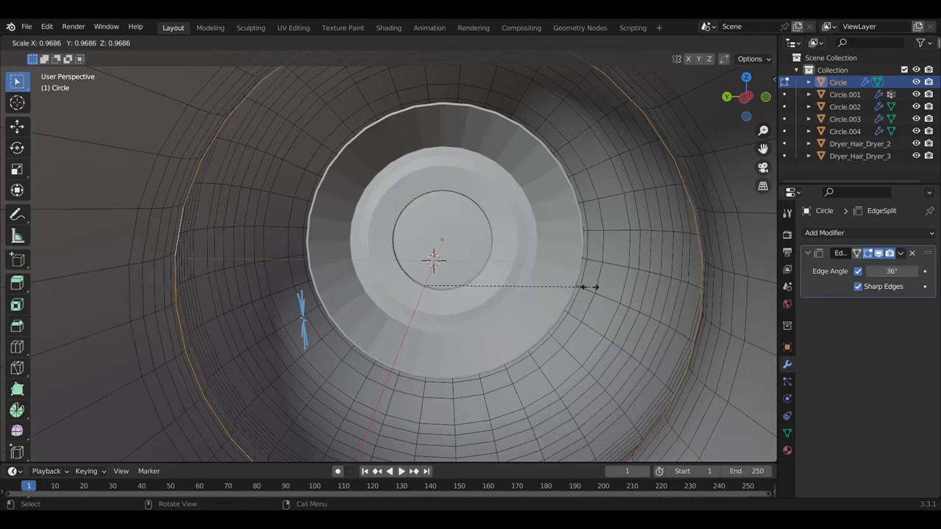
{"action": "right_click", "coordinate": [586, 289]}
{"action": "left_click", "coordinate": [630, 446]}
{"action": "scroll", "coordinate": [557, 346], "scroll_direction": "down", "scroll_amount": 4}
{"action": "middle_click_drag", "start_coordinate": [557, 346], "coordinate": [611, 369]}
{"action": "key", "text": "ctrl+z"}
{"action": "key", "text": "ctrl+z"}
{"action": "key", "text": "ctrl+z"}
Separate the selected loop inside the nozzle into its own object and rescale its whole mesh
{"action": "right_click", "coordinate": [573, 312]}
{"action": "mouse_move", "coordinate": [573, 382]}
{"action": "left_click", "coordinate": [619, 382]}
{"action": "key", "text": "Tab"}
{"action": "middle_click_drag", "start_coordinate": [589, 330], "coordinate": [408, 229]}
{"action": "key", "text": "a"}
{"action": "key", "text": "s"}
{"action": "left_click", "coordinate": [462, 224]}
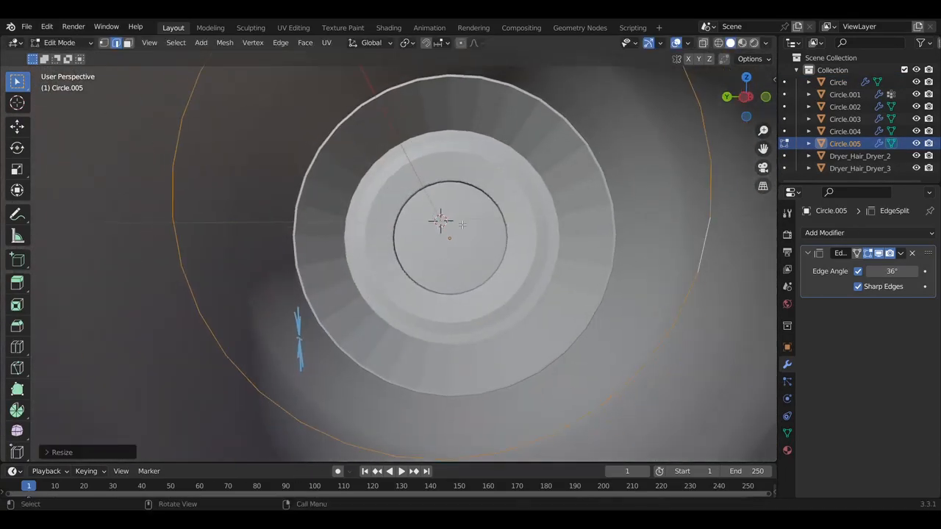
Scale the separated loop so its circle fits the inside wall of the nozzle
{"action": "scroll", "coordinate": [462, 224], "scroll_direction": "down", "scroll_amount": 3}
{"action": "key", "text": "ctrl+KP_3"}
{"action": "scroll", "coordinate": [463, 225], "scroll_direction": "up", "scroll_amount": 1}
{"action": "middle_click_drag", "start_coordinate": [462, 224], "coordinate": [433, 217]}
{"action": "scroll", "coordinate": [458, 216], "scroll_direction": "up", "scroll_amount": 2}
{"action": "scroll", "coordinate": [458, 216], "scroll_direction": "down", "scroll_amount": 5}
{"action": "key", "text": "s"}
{"action": "left_click", "coordinate": [485, 229]}
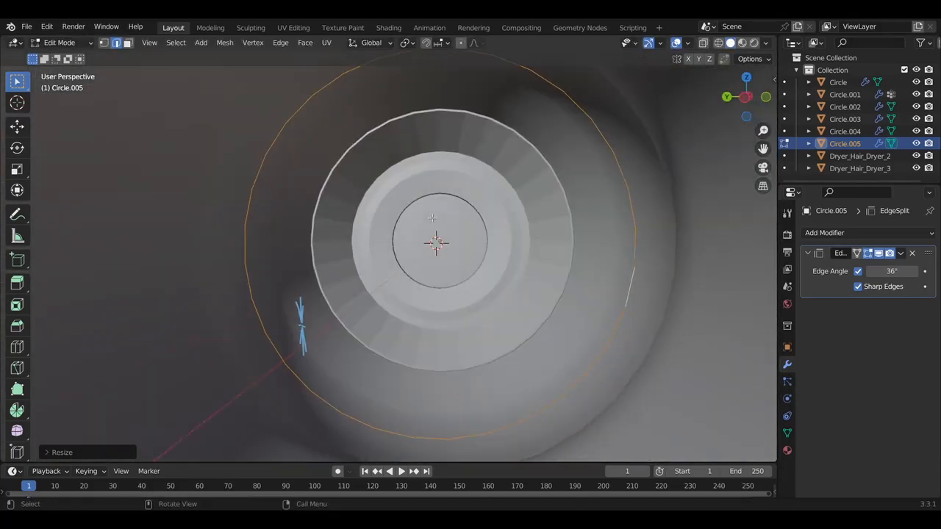
{"action": "key", "text": "s"}
{"action": "left_click", "coordinate": [552, 324]}
Extrude the nozzle circle inward toward its centre to form a flat disc, and subdivide the disc's faces
{"action": "key", "text": "e"}
{"action": "left_click", "coordinate": [496, 277]}
{"action": "key", "text": "s"}
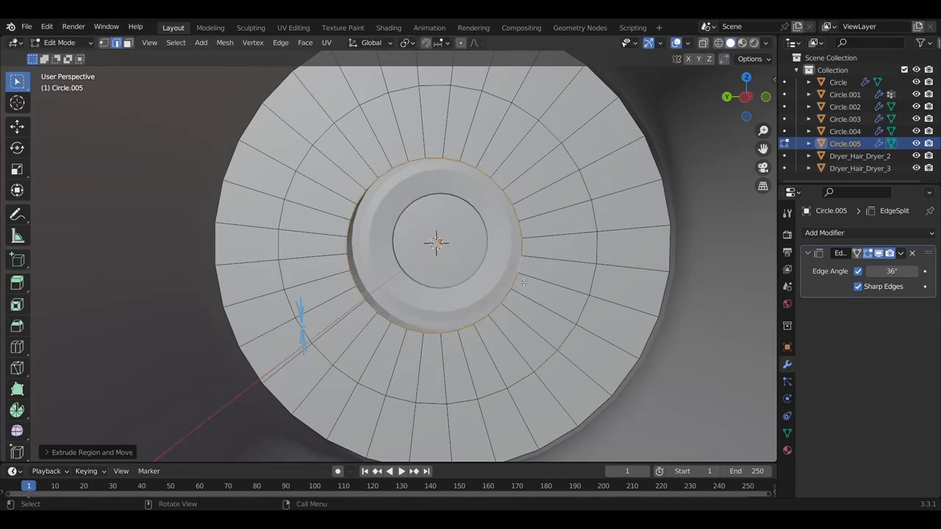
{"action": "key", "text": "0"}
{"action": "key", "text": "Return"}
{"action": "right_click", "coordinate": [439, 263]}
{"action": "left_click", "coordinate": [390, 50]}
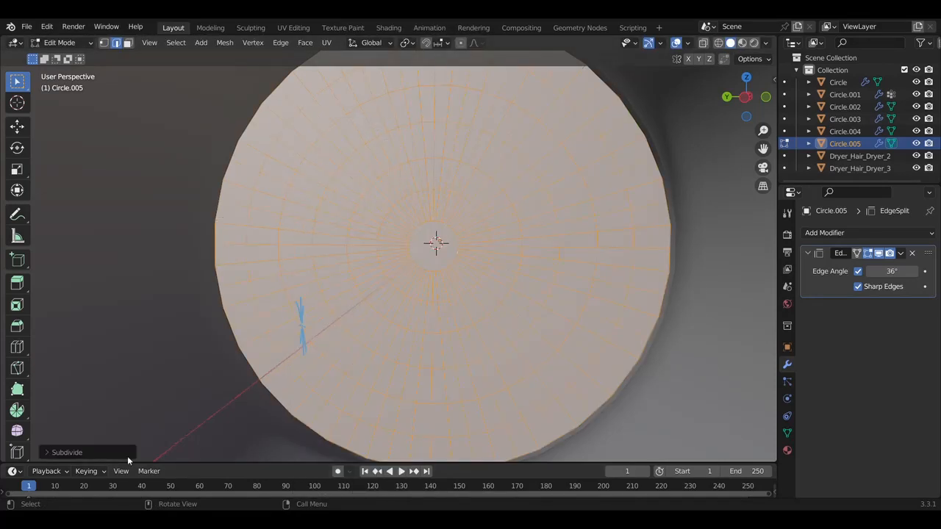
{"action": "left_click", "coordinate": [127, 453]}
Add a Wireframe modifier to the subdivided disc with a thickness of 0.014 m to form a grille
{"action": "left_click", "coordinate": [846, 232]}
{"action": "left_click", "coordinate": [687, 491]}
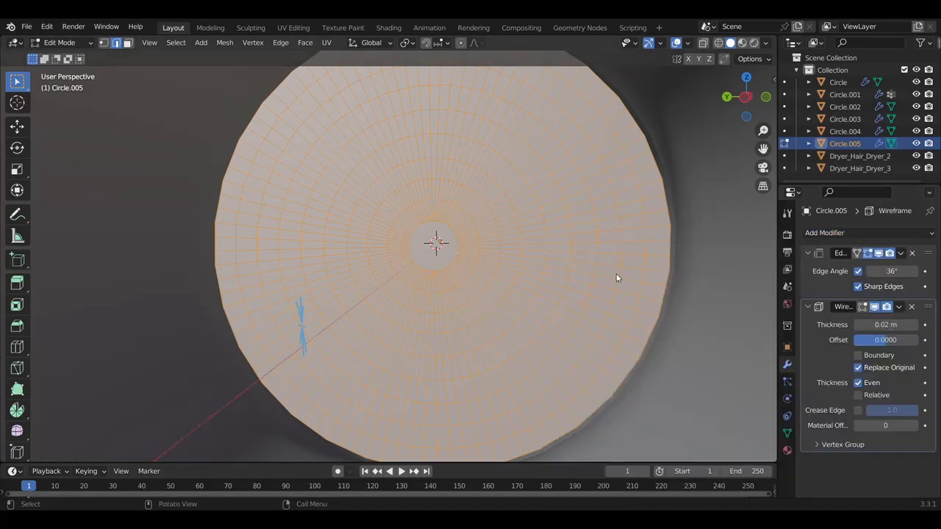
{"action": "key", "text": "Tab"}
{"action": "middle_click_drag", "start_coordinate": [620, 276], "coordinate": [540, 254]}
{"action": "left_click_drag", "start_coordinate": [887, 325], "coordinate": [859, 325]}
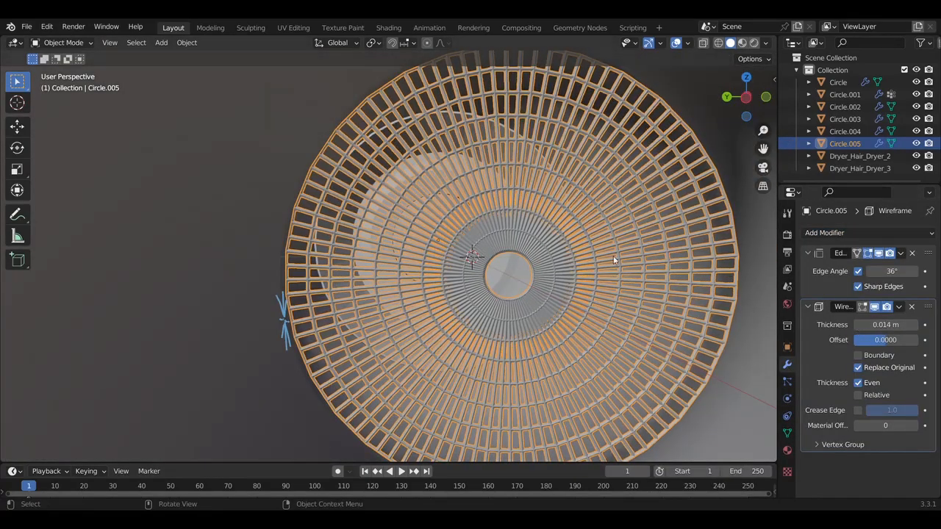
Place a duplicate of a body edge loop beside the handle's base and separate it as a new object
{"action": "scroll", "coordinate": [237, 358], "scroll_direction": "down", "scroll_amount": 5}
{"action": "left_click", "coordinate": [237, 358]}
{"action": "scroll", "coordinate": [237, 359], "scroll_direction": "down", "scroll_amount": 2}
{"action": "middle_click_drag", "start_coordinate": [237, 358], "coordinate": [662, 359]}
{"action": "left_click", "coordinate": [380, 362]}
{"action": "middle_click_drag", "start_coordinate": [380, 363], "coordinate": [375, 334]}
{"action": "key", "text": "Tab"}
{"action": "scroll", "coordinate": [314, 366], "scroll_direction": "up", "scroll_amount": 2}
{"action": "mouse_move", "coordinate": [296, 354]}
{"action": "middle_mouse_down"}
{"action": "mouse_move", "coordinate": [265, 346]}
{"action": "mouse_move", "coordinate": [296, 354]}
{"action": "middle_mouse_up"}
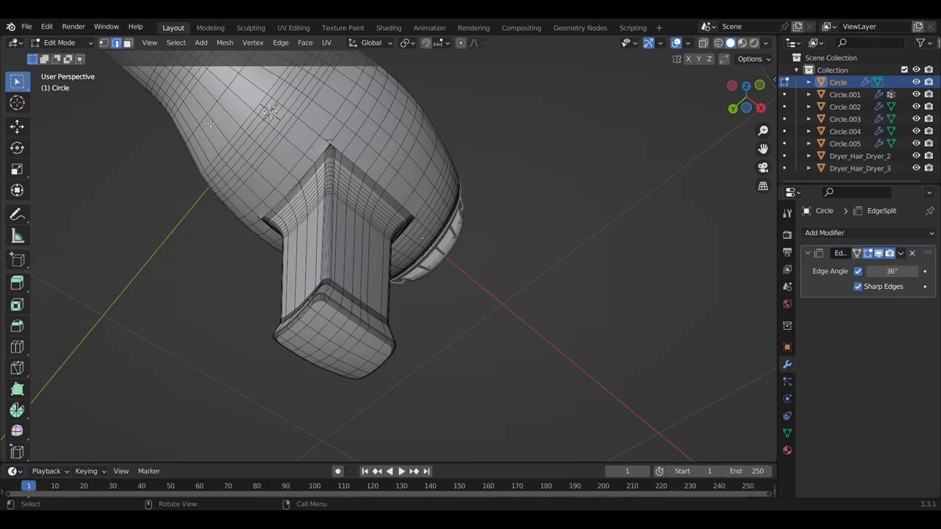
{"action": "left_click", "coordinate": [416, 419]}
{"action": "right_click", "coordinate": [415, 419]}
{"action": "mouse_move", "coordinate": [412, 471]}
{"action": "left_click", "coordinate": [473, 449]}
Turn the separated circle parallel to the handle's base and scale its mesh by 0.196
{"action": "key", "text": "Tab"}
{"action": "left_click", "coordinate": [379, 351], "text": "shift"}
{"action": "key", "text": "Tab"}
{"action": "key", "text": "Tab"}
{"action": "left_click", "coordinate": [505, 343]}
{"action": "key", "text": "Tab"}
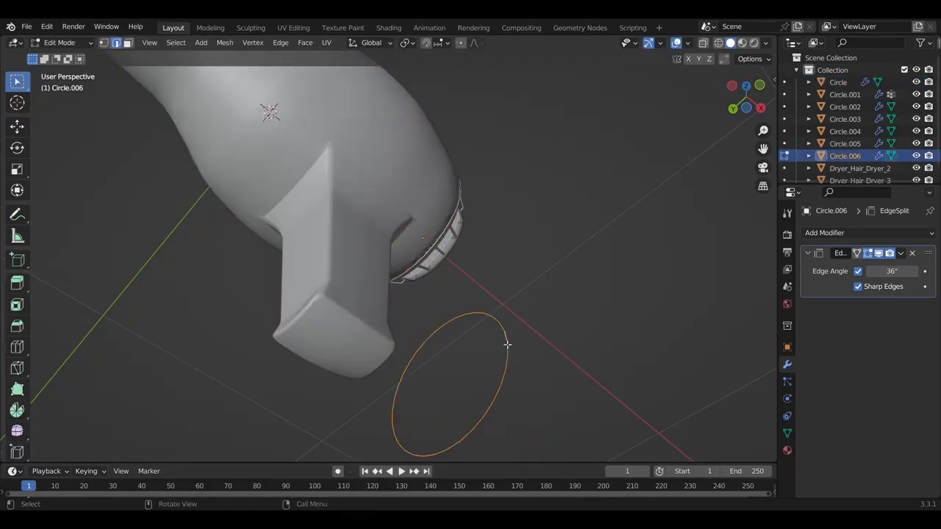
{"action": "key", "text": "ctrl+KP_7"}
{"action": "key", "text": "Return"}
{"action": "key", "text": "s"}
{"action": "left_click", "coordinate": [461, 275]}
Move the small circle directly beneath the centre of the handle's base
{"action": "key", "text": "g"}
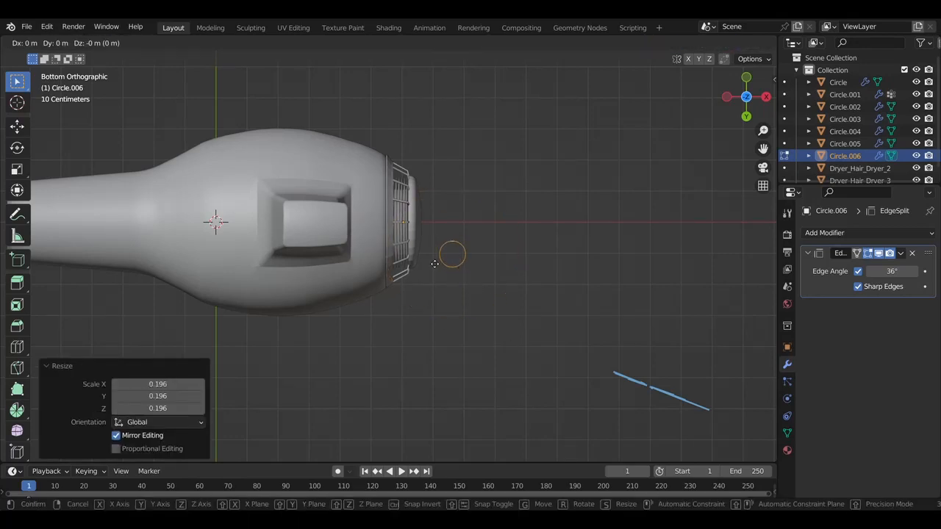
{"action": "left_click", "coordinate": [322, 242]}
{"action": "middle_click_drag", "start_coordinate": [321, 243], "coordinate": [322, 287]}
{"action": "scroll", "coordinate": [323, 264], "scroll_direction": "down", "scroll_amount": 2}
{"action": "key", "text": "g"}
{"action": "left_click", "coordinate": [326, 324]}
{"action": "middle_click_drag", "start_coordinate": [326, 324], "coordinate": [434, 258]}
{"action": "scroll", "coordinate": [322, 315], "scroll_direction": "up", "scroll_amount": 3}
{"action": "right_click", "coordinate": [441, 375]}
{"action": "left_click", "coordinate": [453, 403]}
{"action": "key", "text": "ctrl+z"}
Resize the circle, extrude a short collar along Z, and extrude its edge inward to form a step
{"action": "key", "text": "s"}
{"action": "left_click", "coordinate": [453, 389]}
{"action": "key", "text": "e"}
{"action": "key", "text": "z"}
{"action": "left_click", "coordinate": [455, 399]}
{"action": "key", "text": "e"}
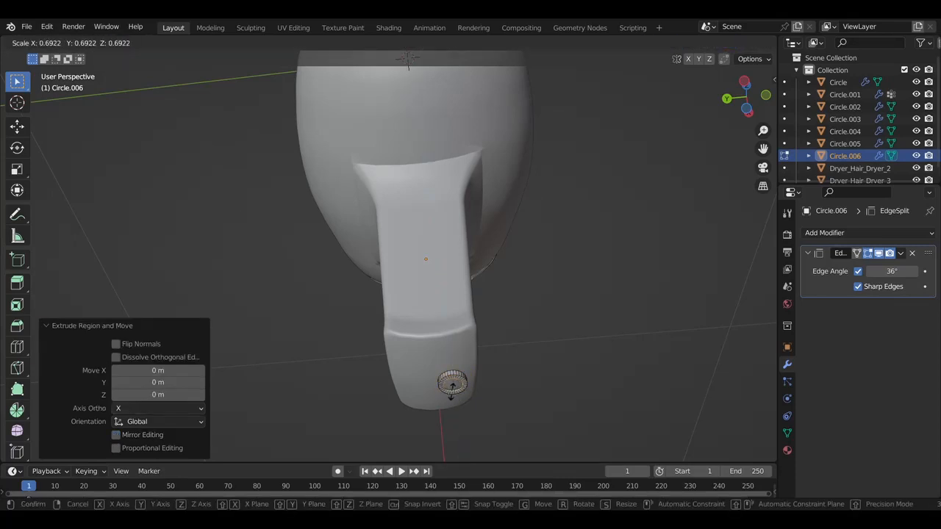
{"action": "left_click", "coordinate": [453, 388]}
Extrude the cord sleeve's stem about 0.137 m downward along Z and taper its lower end
{"action": "key", "text": "KP_1"}
{"action": "scroll", "coordinate": [455, 396], "scroll_direction": "up", "scroll_amount": 3}
{"action": "left_click", "coordinate": [455, 443]}
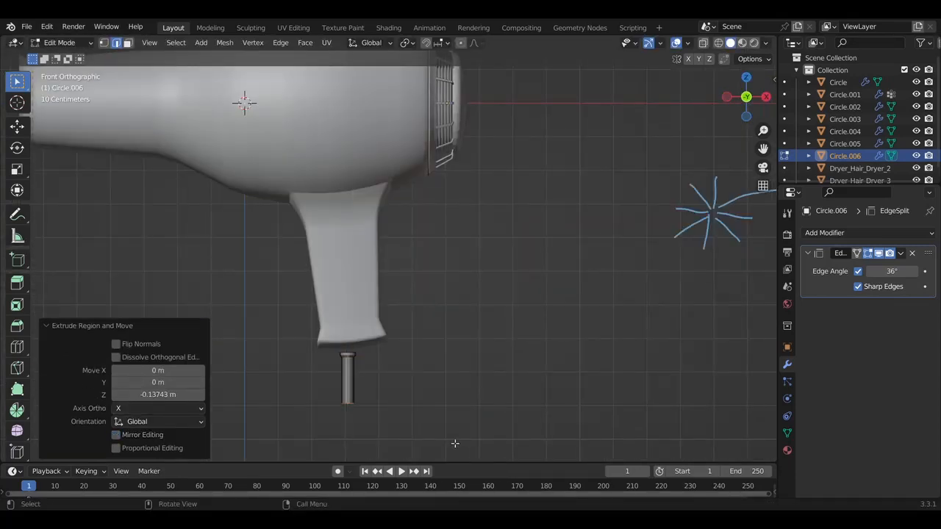
{"action": "left_click", "coordinate": [415, 429]}
Extrude the stem's bottom edge in place and scale it inward twice to form a rim and inner opening
{"action": "key", "text": "e"}
{"action": "right_click", "coordinate": [418, 429]}
{"action": "key", "text": "s"}
{"action": "left_click", "coordinate": [403, 433]}
{"action": "middle_click_drag", "start_coordinate": [403, 432], "coordinate": [411, 437]}
{"action": "scroll", "coordinate": [411, 436], "scroll_direction": "up", "scroll_amount": 4}
{"action": "key", "text": "e"}
{"action": "right_click", "coordinate": [411, 437]}
{"action": "key", "text": "s"}
{"action": "left_click", "coordinate": [373, 362]}
Bevel the edge loop around the collar at the top of the cord sleeve
{"action": "middle_click_drag", "start_coordinate": [360, 219], "coordinate": [361, 242]}
{"action": "left_click", "coordinate": [379, 269], "text": "alt"}
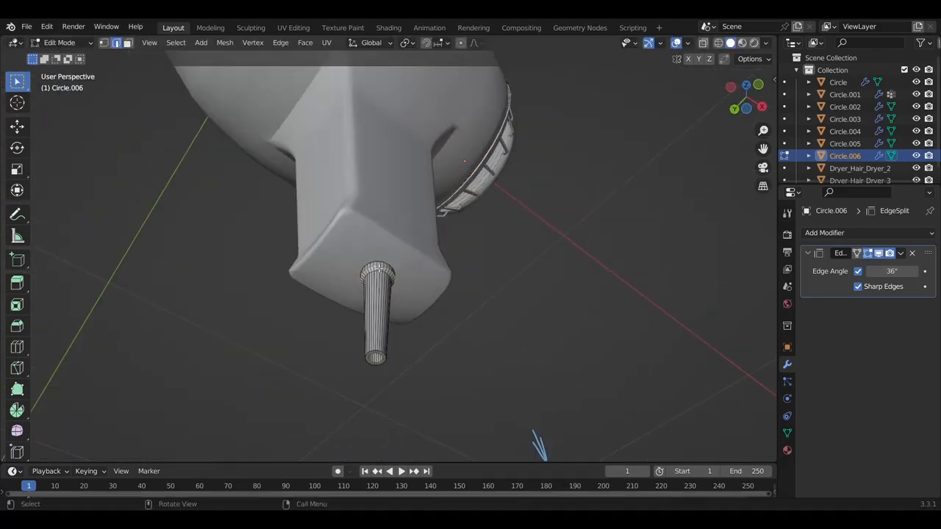
{"action": "left_click", "coordinate": [372, 267]}
{"action": "left_click", "coordinate": [382, 356], "text": "alt"}
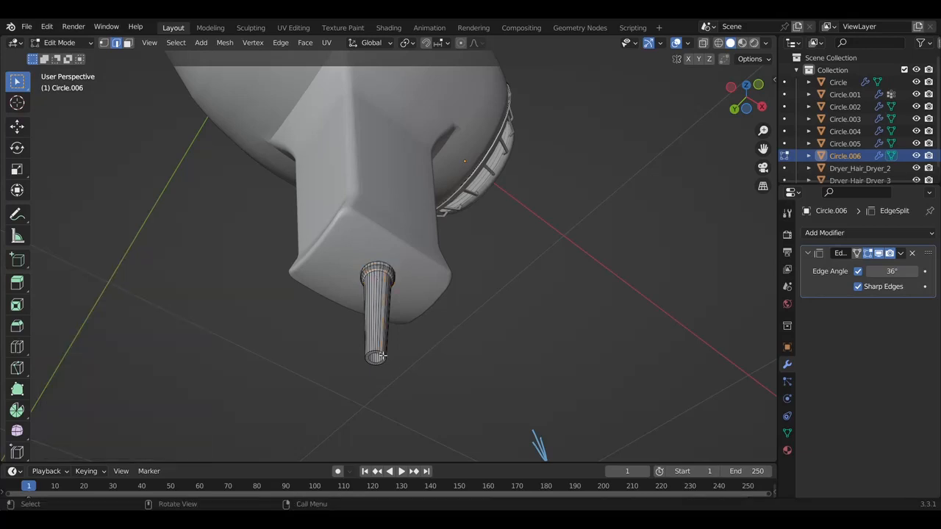
{"action": "left_click", "coordinate": [472, 369]}
{"action": "scroll", "coordinate": [472, 369], "scroll_direction": "up", "scroll_amount": 4}
{"action": "middle_click_drag", "start_coordinate": [472, 370], "coordinate": [472, 370]}
{"action": "key", "text": "ctrl+z"}
{"action": "key", "text": "ctrl+z"}
Bevel the sleeve's bottom edge loop with 4 segments and raise the inner loop about 0.007 m along Z
{"action": "key", "text": "ctrl+b"}
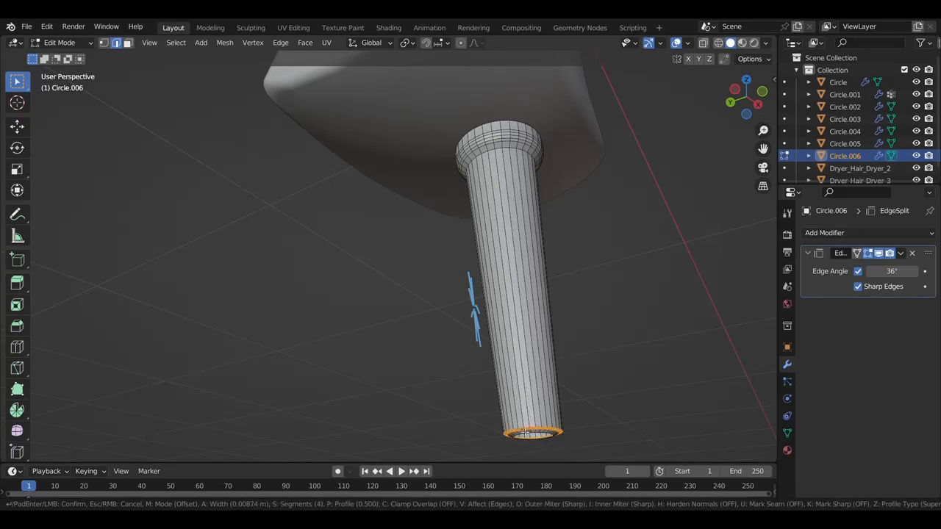
{"action": "left_click", "coordinate": [524, 433]}
{"action": "left_click", "coordinate": [542, 443]}
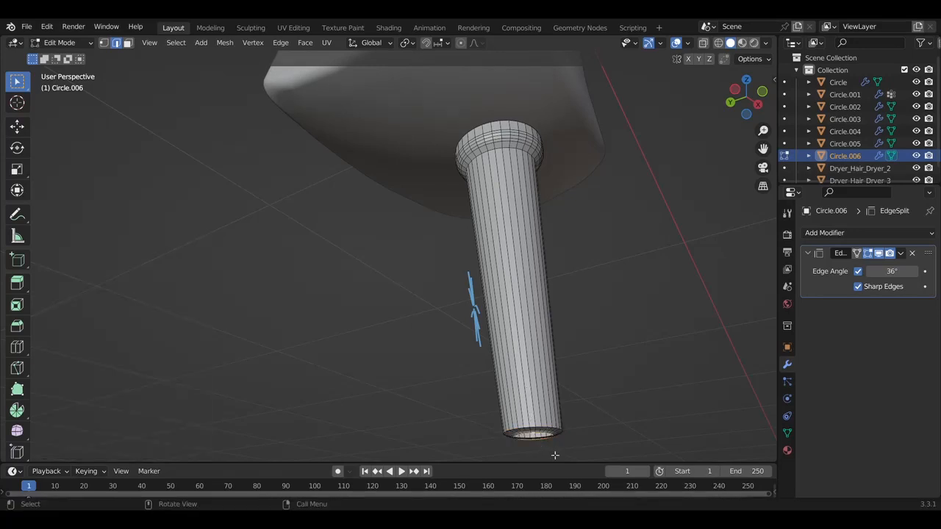
{"action": "left_click", "coordinate": [555, 440]}
{"action": "middle_click_drag", "start_coordinate": [555, 439], "coordinate": [555, 439]}
{"action": "scroll", "coordinate": [556, 440], "scroll_direction": "up", "scroll_amount": 3}
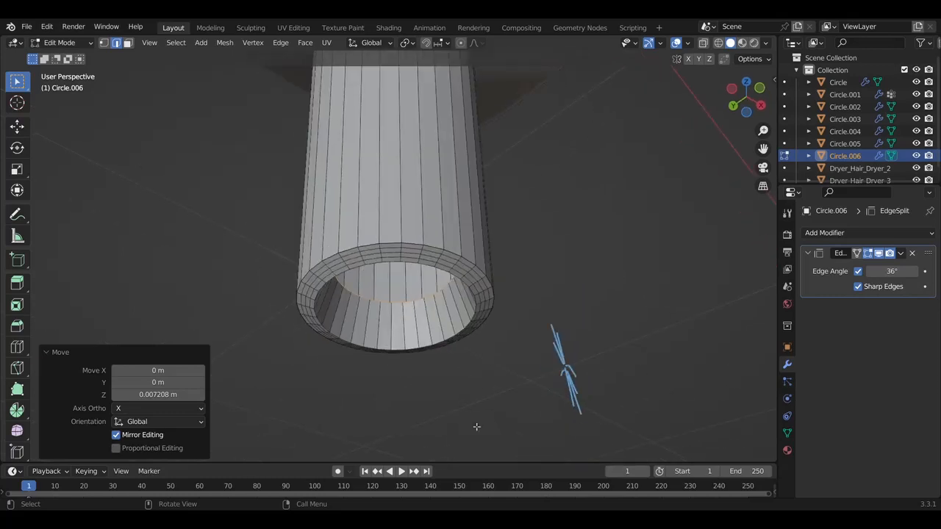
Adjust the bottom rim's middle edge loop using proportional editing with an influence radius of about 0.006 m
{"action": "left_click", "coordinate": [414, 255], "text": "alt"}
{"action": "key", "text": "g"}
{"action": "key", "text": "z"}
{"action": "left_click", "coordinate": [418, 257]}
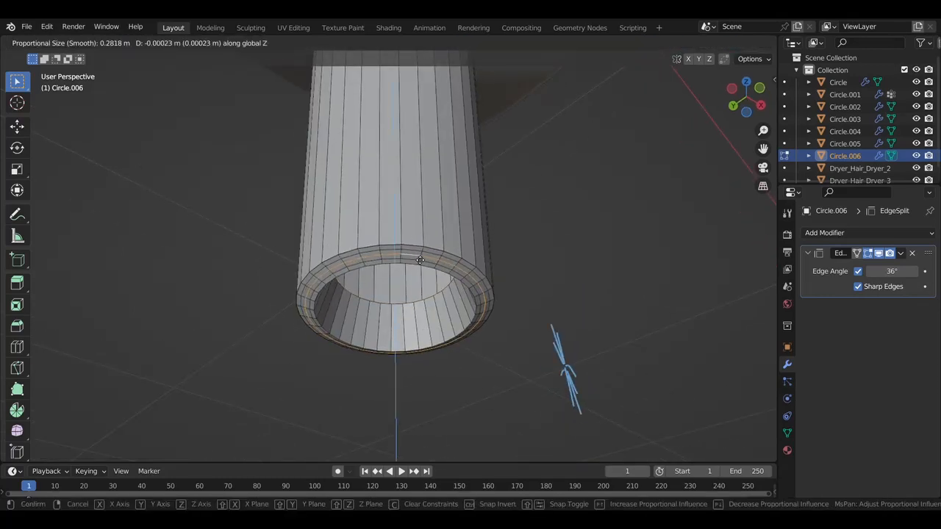
{"action": "left_click", "coordinate": [419, 292]}
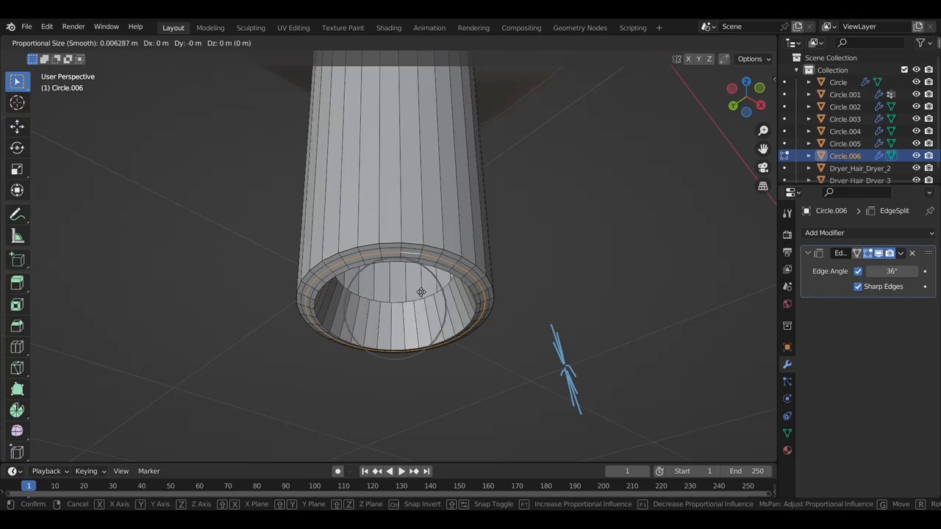
{"action": "left_click", "coordinate": [421, 295]}
Bevel the inner and outer edge loops of the sleeve's bottom rim to round it
{"action": "left_click", "coordinate": [469, 285], "text": "alt"}
{"action": "key", "text": "ctrl+b"}
{"action": "left_click", "coordinate": [456, 234]}
{"action": "mouse_move", "coordinate": [456, 234]}
{"action": "middle_mouse_down"}
{"action": "mouse_move", "coordinate": [473, 288]}
{"action": "mouse_move", "coordinate": [452, 243]}
{"action": "middle_mouse_up"}
{"action": "left_click", "coordinate": [452, 244], "text": "alt"}
{"action": "key", "text": "ctrl+b"}
{"action": "left_click", "coordinate": [462, 245]}
{"action": "left_click", "coordinate": [538, 255]}
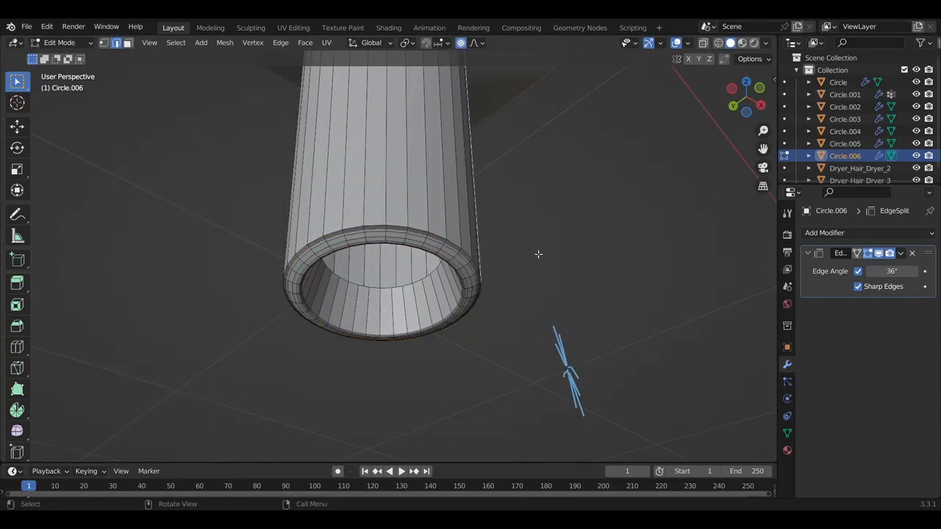
Bevel two further edge loops on the cord sleeve
{"action": "middle_click_drag", "start_coordinate": [537, 255], "coordinate": [525, 301]}
{"action": "left_click", "coordinate": [514, 328], "text": "alt"}
{"action": "left_click", "coordinate": [513, 316]}
{"action": "key", "text": "ctrl+b"}
{"action": "left_click", "coordinate": [515, 320]}
{"action": "middle_click_drag", "start_coordinate": [514, 320], "coordinate": [493, 211]}
{"action": "left_click", "coordinate": [524, 113], "text": "alt"}
{"action": "key", "text": "ctrl+b"}
{"action": "left_click", "coordinate": [551, 122]}
Finish editing the cord sleeve's mesh and apply smooth shading to the object
{"action": "middle_click_drag", "start_coordinate": [553, 122], "coordinate": [526, 363]}
{"action": "scroll", "coordinate": [524, 361], "scroll_direction": "down", "scroll_amount": 4}
{"action": "key", "text": "Tab"}
{"action": "right_click", "coordinate": [390, 116]}
{"action": "left_click", "coordinate": [391, 116]}
{"action": "middle_click_drag", "start_coordinate": [390, 116], "coordinate": [390, 118]}
{"action": "scroll", "coordinate": [390, 116], "scroll_direction": "down", "scroll_amount": 4}
{"action": "scroll", "coordinate": [390, 116], "scroll_direction": "down", "scroll_amount": 5}
{"action": "left_click", "coordinate": [390, 117]}
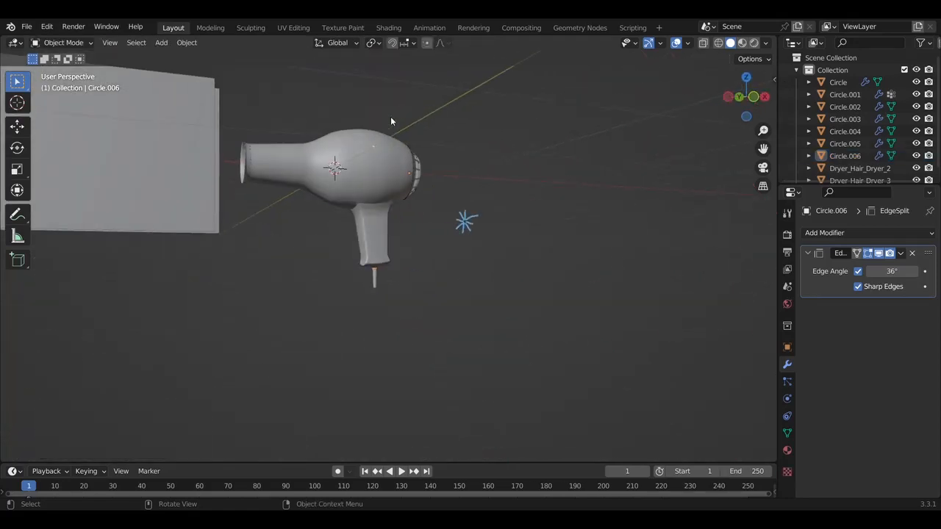
Set the cord sleeve's origin to its geometry and scale the sleeve by 1.335
{"action": "right_click", "coordinate": [407, 277]}
{"action": "right_click", "coordinate": [407, 275]}
{"action": "left_click", "coordinate": [467, 340]}
{"action": "key", "text": "s"}
{"action": "left_click", "coordinate": [381, 278]}
{"action": "scroll", "coordinate": [381, 278], "scroll_direction": "up", "scroll_amount": 4}
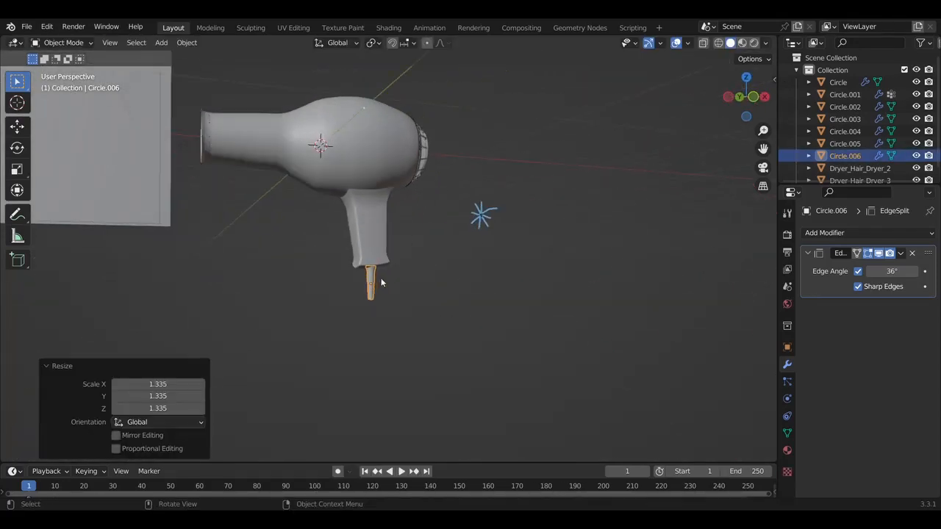
Move the cord sleeve beneath the handle and align it along Y with the handle in the side view
{"action": "middle_click_drag", "start_coordinate": [381, 278], "coordinate": [367, 278]}
{"action": "key", "text": "g"}
{"action": "left_click", "coordinate": [390, 282]}
{"action": "key", "text": "KP_3"}
{"action": "key", "text": "g"}
{"action": "left_click", "coordinate": [399, 284]}
{"action": "key", "text": "g"}
{"action": "left_click", "coordinate": [401, 286]}
Rotate the cord sleeve -3.99° about Y and move it against the handle's underside in the front view
{"action": "key", "text": "KP_1"}
{"action": "key", "text": "g"}
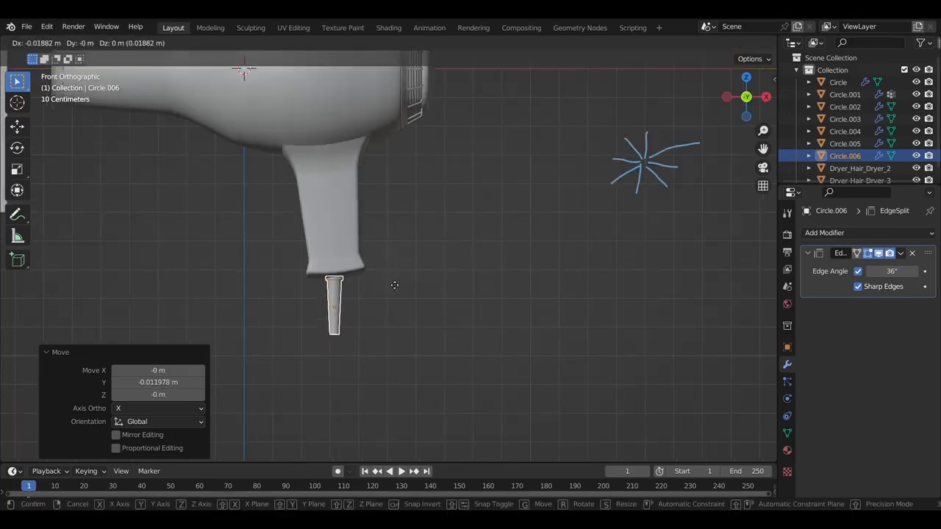
{"action": "left_click", "coordinate": [383, 280]}
{"action": "key", "text": "g"}
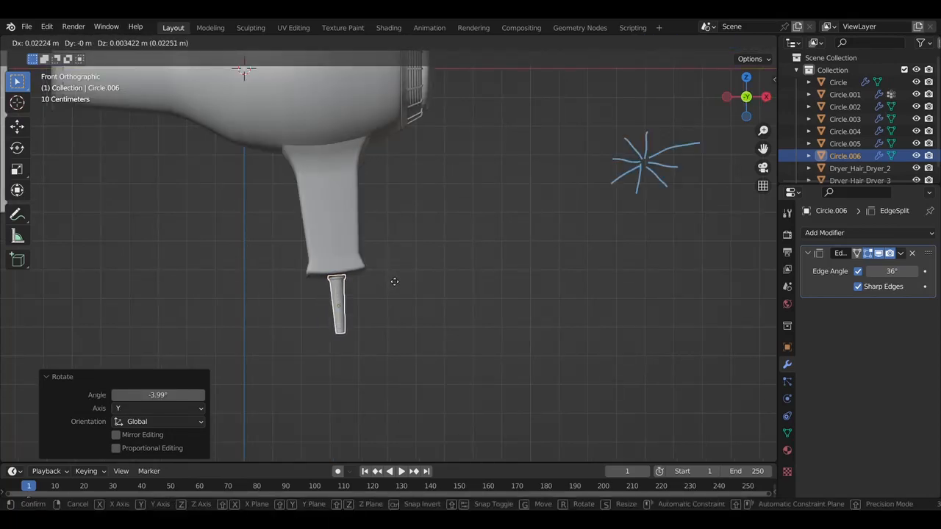
{"action": "left_click", "coordinate": [392, 279]}
Examine the placed cord sleeve and the dryer's other parts from several angles
{"action": "middle_click_drag", "start_coordinate": [389, 277], "coordinate": [324, 276]}
{"action": "scroll", "coordinate": [390, 277], "scroll_direction": "down", "scroll_amount": 5}
{"action": "left_click", "coordinate": [428, 299]}
{"action": "middle_click_drag", "start_coordinate": [428, 299], "coordinate": [256, 186]}
{"action": "left_click", "coordinate": [255, 187]}
{"action": "scroll", "coordinate": [250, 182], "scroll_direction": "up", "scroll_amount": 5}
{"action": "left_click", "coordinate": [275, 241]}
{"action": "middle_click_drag", "start_coordinate": [206, 150], "coordinate": [511, 135]}
Select the band of faces along the side of the nozzle in the dryer body's mesh and leave mesh editing
{"action": "left_click", "coordinate": [261, 213]}
{"action": "scroll", "coordinate": [513, 137], "scroll_direction": "down", "scroll_amount": 5}
{"action": "key", "text": "Tab"}
{"action": "key", "text": "KP_1"}
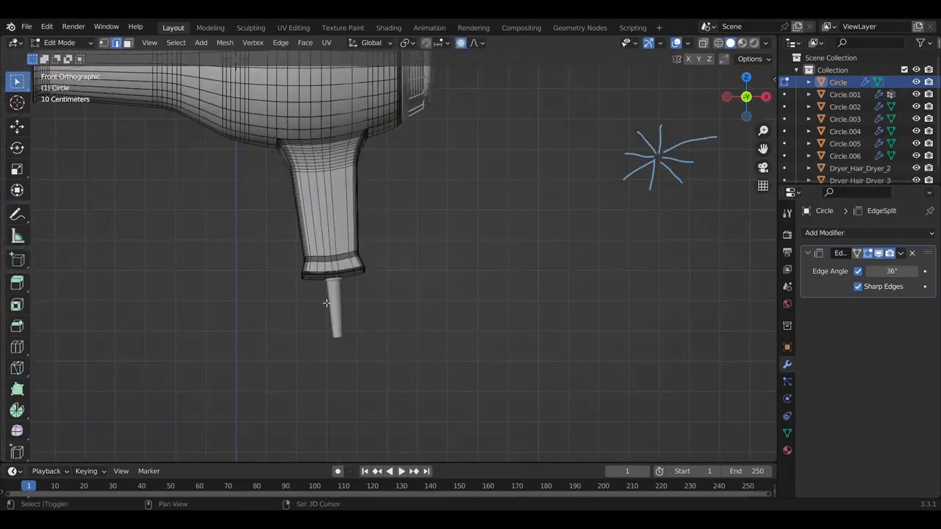
{"action": "middle_click_drag", "start_coordinate": [368, 96], "coordinate": [518, 217], "text": "shift"}
{"action": "left_click_drag", "start_coordinate": [301, 197], "coordinate": [200, 195]}
{"action": "key", "text": "3"}
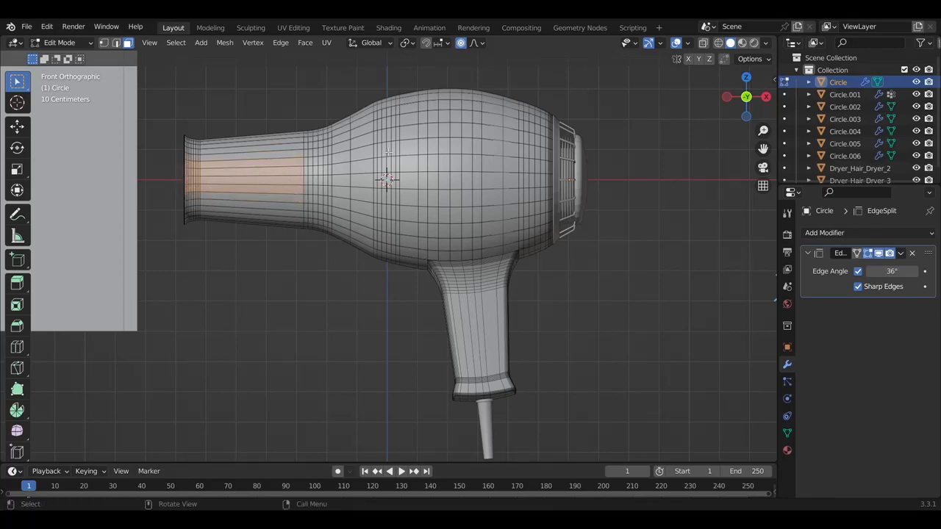
{"action": "middle_click_drag", "start_coordinate": [456, 378], "coordinate": [482, 380]}
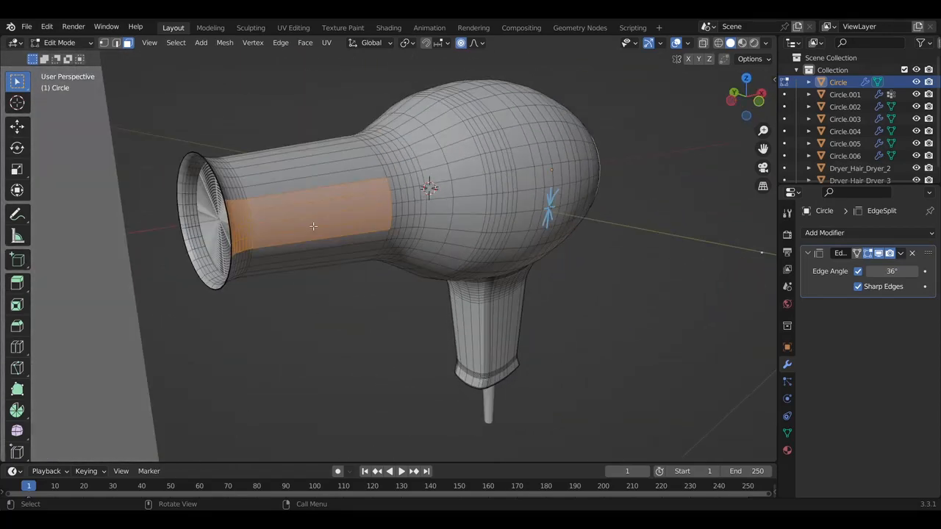
{"action": "key", "text": "Tab"}
Apply the Solidify modifier on the rear grille's outer frame
{"action": "middle_click_drag", "start_coordinate": [438, 215], "coordinate": [478, 238]}
{"action": "scroll", "coordinate": [481, 237], "scroll_direction": "up", "scroll_amount": 6}
{"action": "left_click", "coordinate": [475, 237]}
{"action": "key", "text": "Tab"}
{"action": "key", "text": "Tab"}
{"action": "left_click", "coordinate": [900, 253]}
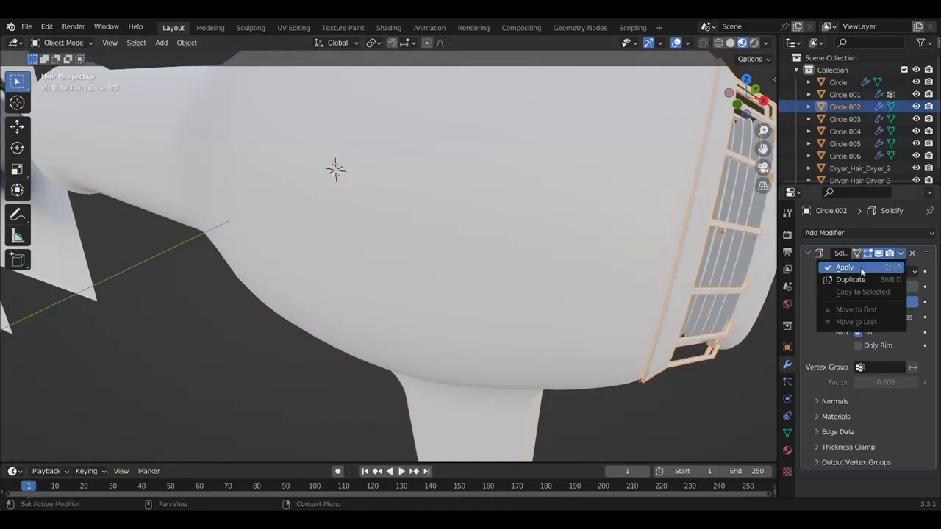
{"action": "left_click", "coordinate": [861, 268]}
Select the dryer body and examine the seam beside the rear grille in solid shading
{"action": "left_click", "coordinate": [673, 222]}
{"action": "middle_click_drag", "start_coordinate": [673, 221], "coordinate": [674, 221]}
{"action": "left_click", "coordinate": [753, 44]}
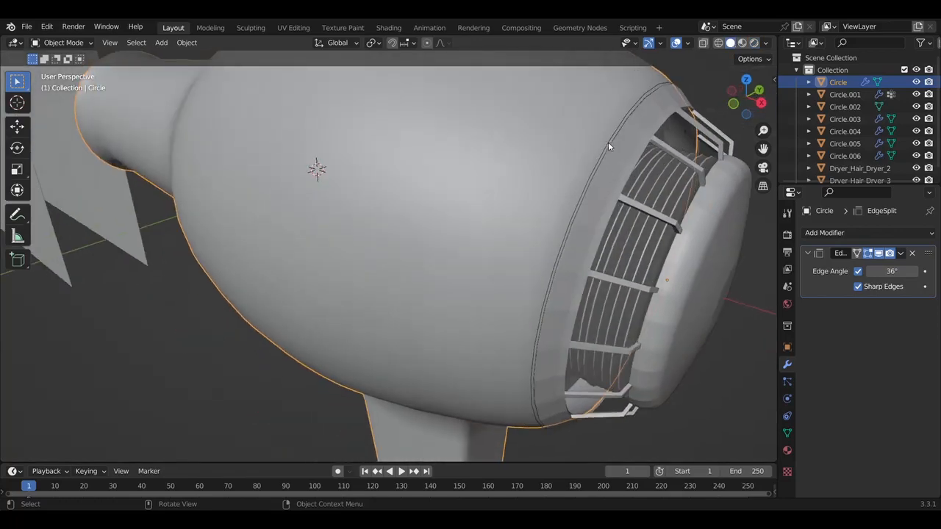
{"action": "left_click", "coordinate": [619, 147]}
{"action": "key", "text": "s"}
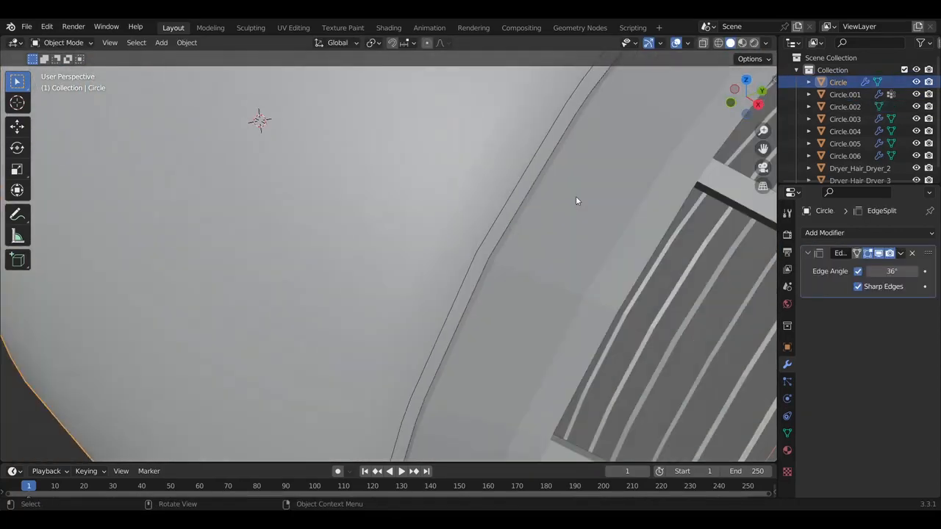
Shade the rear grille ring (Circle.002) smooth
{"action": "left_click", "coordinate": [576, 197]}
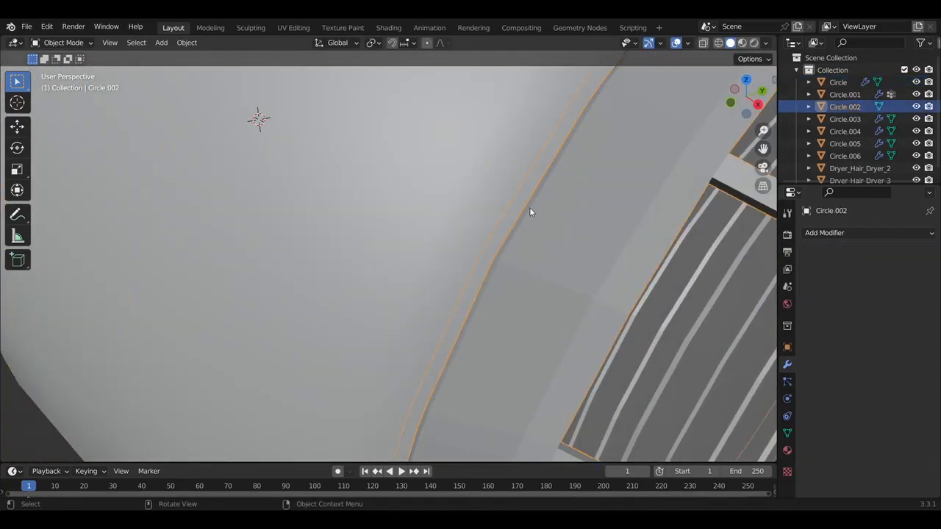
{"action": "middle_click_drag", "start_coordinate": [554, 243], "coordinate": [552, 243]}
{"action": "scroll", "coordinate": [552, 243], "scroll_direction": "down", "scroll_amount": 8}
{"action": "left_click", "coordinate": [492, 263]}
{"action": "right_click", "coordinate": [491, 263]}
{"action": "left_click", "coordinate": [478, 213]}
Add an Edge Split modifier with a 30° edge angle to the rear grille ring
{"action": "middle_click_drag", "start_coordinate": [478, 215], "coordinate": [540, 221]}
{"action": "left_click", "coordinate": [843, 233]}
{"action": "left_click", "coordinate": [688, 334]}
{"action": "middle_click_drag", "start_coordinate": [742, 294], "coordinate": [689, 288]}
{"action": "middle_click_drag", "start_coordinate": [445, 285], "coordinate": [495, 278]}
{"action": "left_click", "coordinate": [494, 277]}
{"action": "left_click", "coordinate": [843, 233]}
{"action": "left_click", "coordinate": [672, 376]}
{"action": "middle_click_drag", "start_coordinate": [588, 298], "coordinate": [466, 344]}
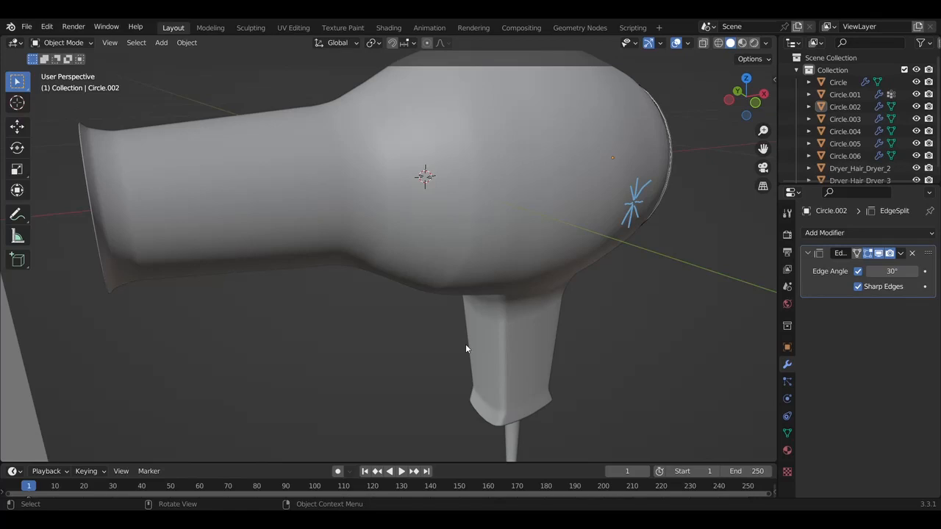
Inset the front faces of the dryer handle in Edit Mode and scale them
{"action": "middle_click_drag", "start_coordinate": [466, 346], "coordinate": [502, 323]}
{"action": "left_click", "coordinate": [501, 323]}
{"action": "key", "text": "Tab"}
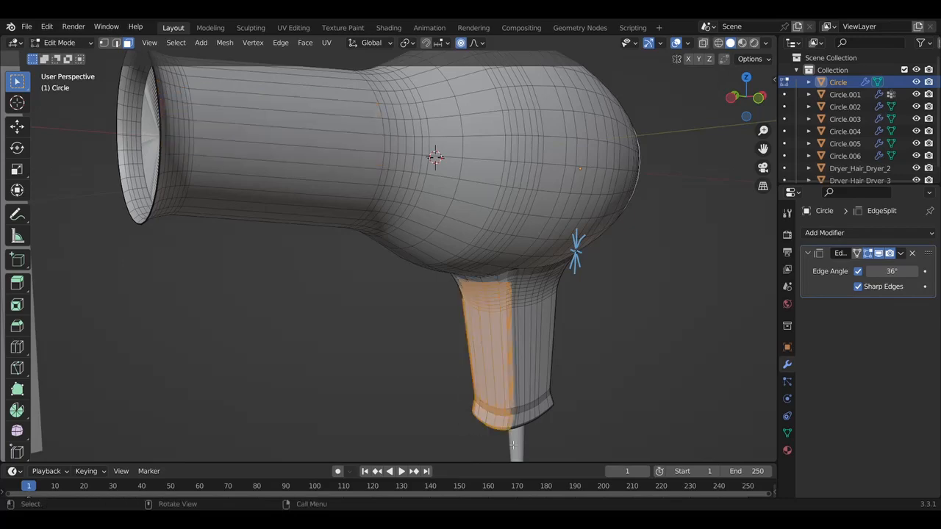
{"action": "key", "text": "ctrl+KP_3"}
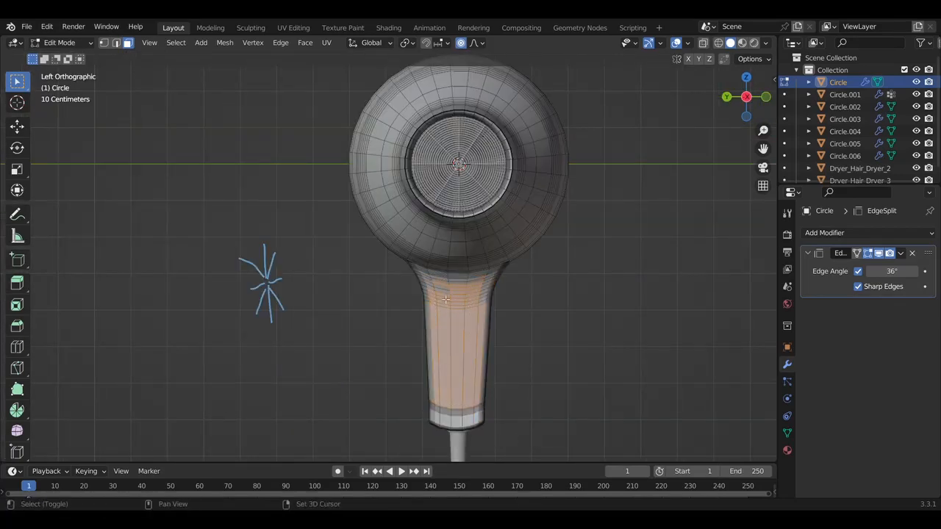
{"action": "left_click", "coordinate": [464, 343]}
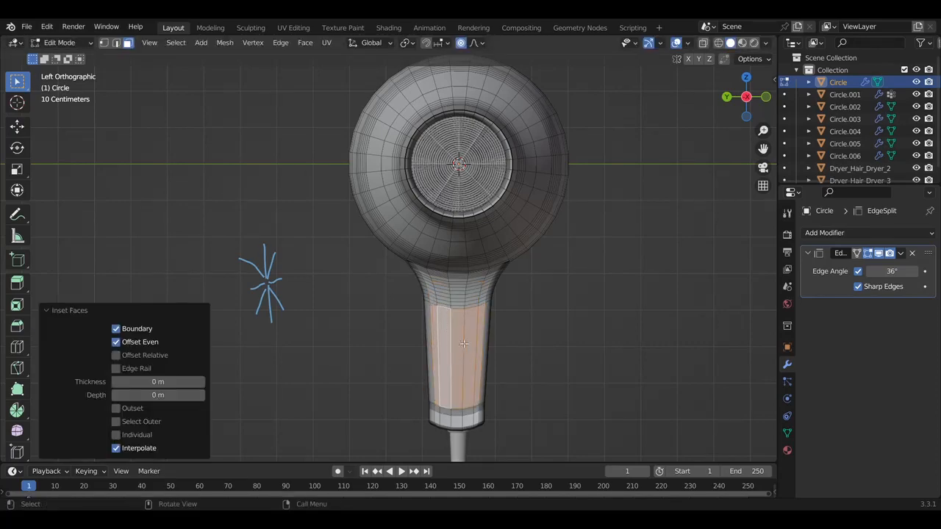
{"action": "right_click", "coordinate": [537, 350]}
{"action": "key", "text": "s"}
{"action": "left_click", "coordinate": [551, 353]}
Move the handle's inset front faces about 0.009 m along X into the handle to form a recess
{"action": "mouse_move", "coordinate": [550, 353]}
{"action": "middle_mouse_down"}
{"action": "mouse_move", "coordinate": [561, 343]}
{"action": "mouse_move", "coordinate": [540, 349]}
{"action": "middle_mouse_up"}
{"action": "scroll", "coordinate": [561, 342], "scroll_direction": "up", "scroll_amount": 5}
{"action": "scroll", "coordinate": [537, 351], "scroll_direction": "up", "scroll_amount": 3}
{"action": "key", "text": "g"}
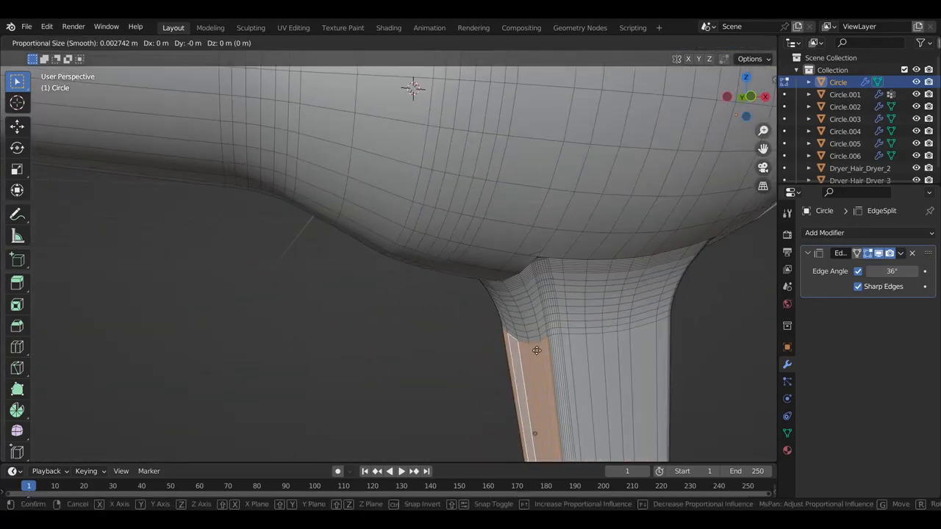
{"action": "left_click", "coordinate": [542, 350]}
Duplicate the recessed front faces of the handle in place and separate the copy into its own object
{"action": "scroll", "coordinate": [541, 349], "scroll_direction": "down", "scroll_amount": 4}
{"action": "middle_click_drag", "start_coordinate": [449, 331], "coordinate": [414, 338]}
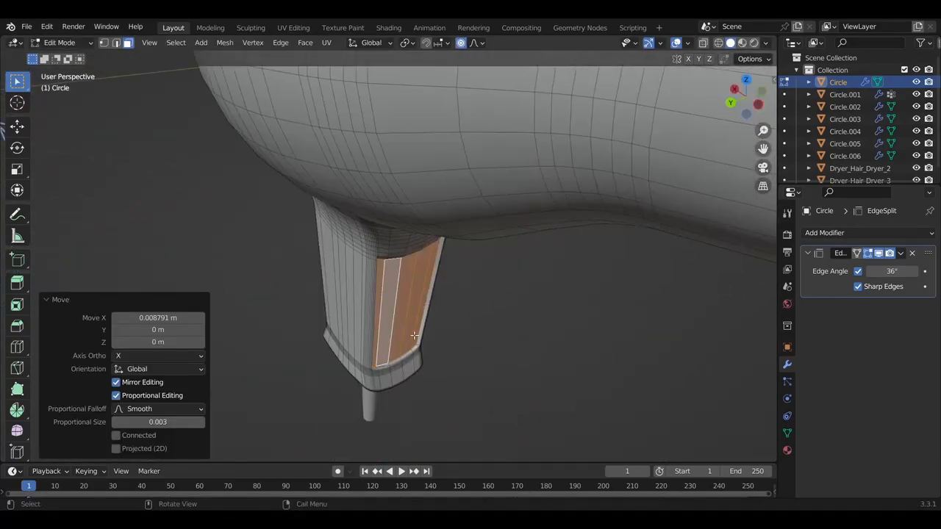
{"action": "scroll", "coordinate": [412, 346], "scroll_direction": "up", "scroll_amount": 2}
{"action": "left_click", "coordinate": [399, 419], "text": "alt"}
{"action": "middle_click_drag", "start_coordinate": [400, 418], "coordinate": [389, 419]}
{"action": "left_click", "coordinate": [456, 384], "text": "alt"}
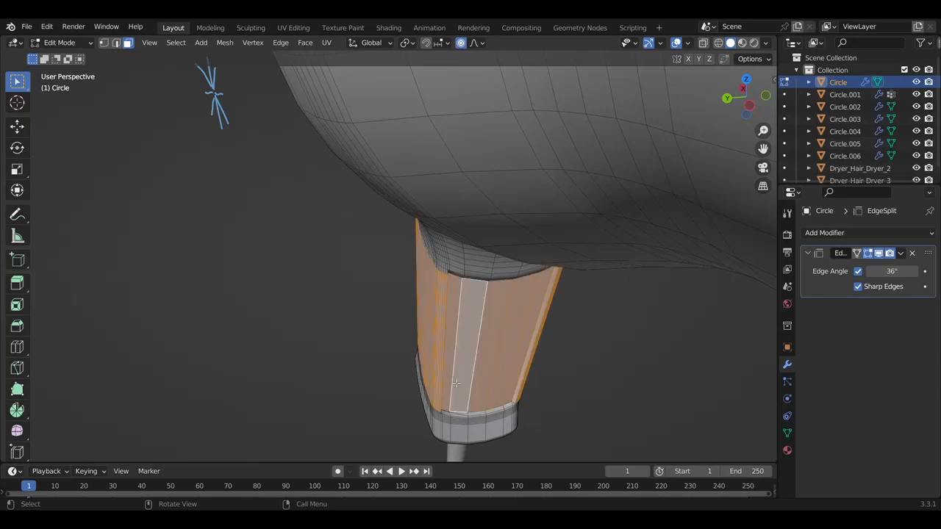
{"action": "middle_click_drag", "start_coordinate": [502, 343], "coordinate": [481, 330]}
{"action": "key", "text": "shift+d"}
{"action": "right_click", "coordinate": [495, 343]}
{"action": "key", "text": "p"}
{"action": "left_click", "coordinate": [492, 344]}
Bevel the upper edge loop of the handle's front recess with 4 segments on the dryer body
{"action": "key", "text": "Tab"}
{"action": "left_click", "coordinate": [370, 296]}
{"action": "key", "text": "Tab"}
{"action": "middle_click_drag", "start_coordinate": [371, 296], "coordinate": [390, 320]}
{"action": "left_click", "coordinate": [464, 370], "text": "alt"}
{"action": "key", "text": "2"}
{"action": "left_click", "coordinate": [464, 372], "text": "alt"}
{"action": "key", "text": "ctrl+b"}
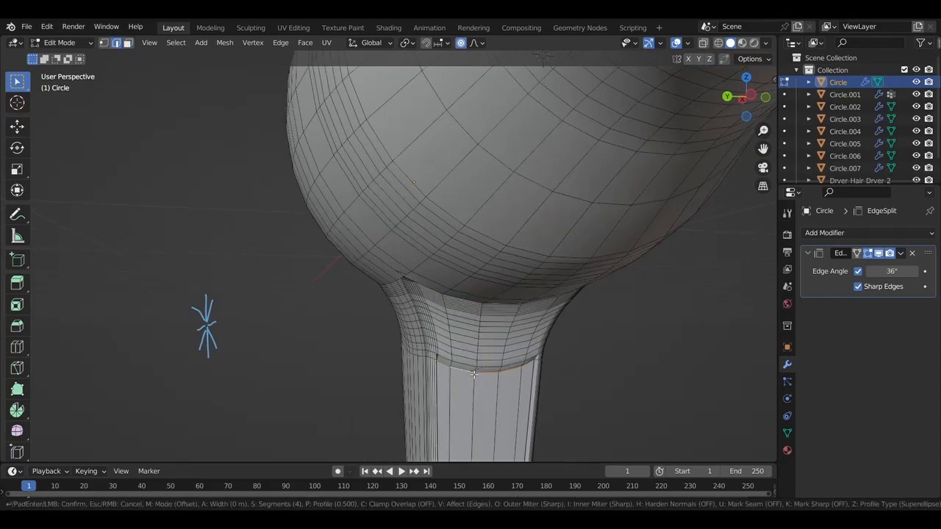
{"action": "left_click", "coordinate": [469, 380]}
{"action": "middle_click_drag", "start_coordinate": [468, 380], "coordinate": [515, 360]}
{"action": "left_click", "coordinate": [357, 368], "text": "alt"}
{"action": "left_click", "coordinate": [361, 372]}
{"action": "key", "text": "Tab"}
Move the separated grip panel about -0.005 m along X and extrude its faces about 0.007 m
{"action": "left_click", "coordinate": [516, 361]}
{"action": "key", "text": "g"}
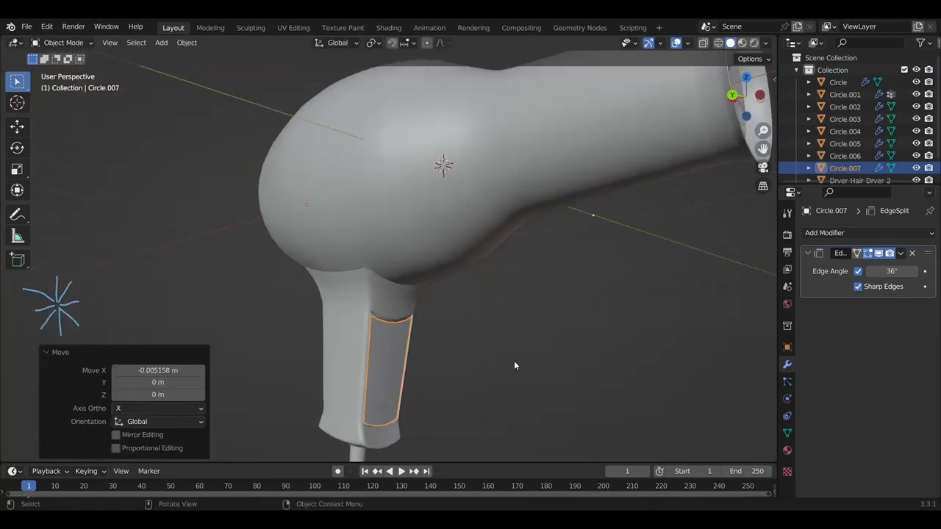
{"action": "scroll", "coordinate": [514, 361], "scroll_direction": "up", "scroll_amount": 5}
{"action": "key", "text": "Tab"}
{"action": "key", "text": "e"}
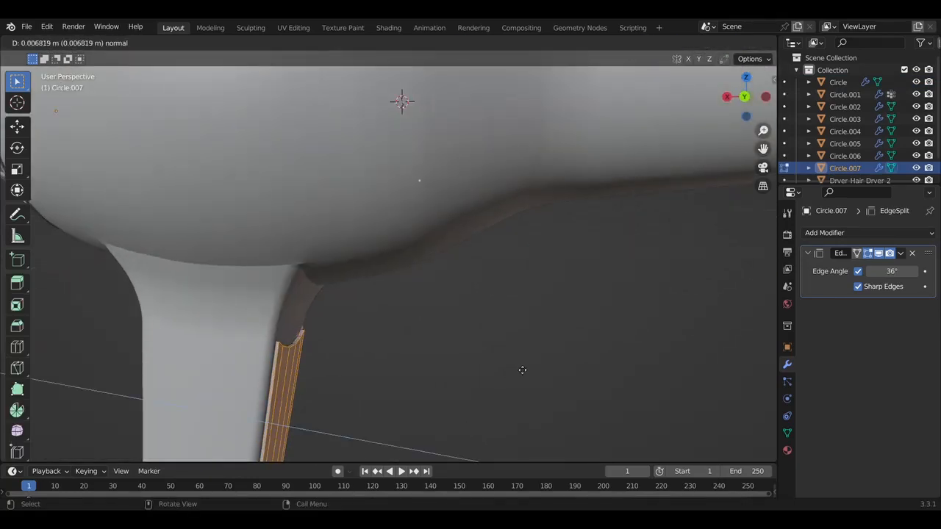
{"action": "left_click", "coordinate": [522, 367]}
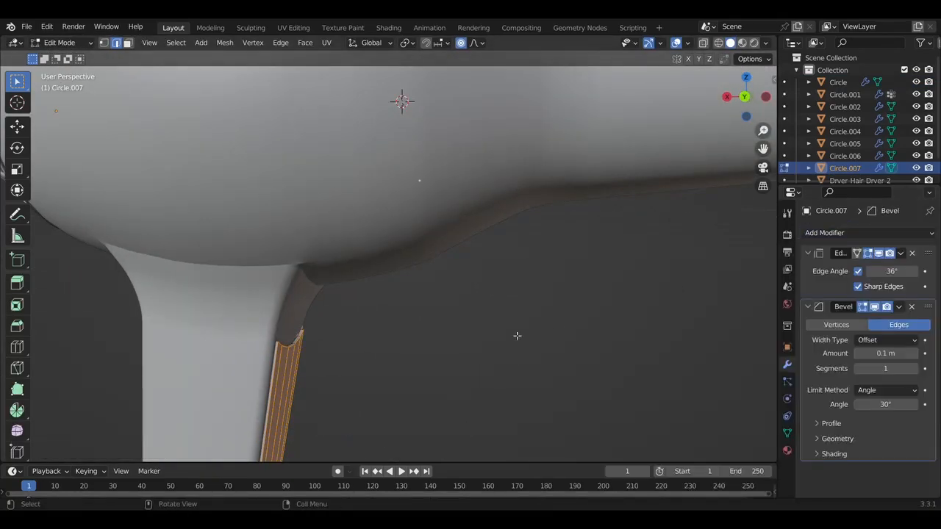
Give the grip panel a Bevel modifier with 9 segments and set its origin to its geometry
{"action": "key", "text": "Tab"}
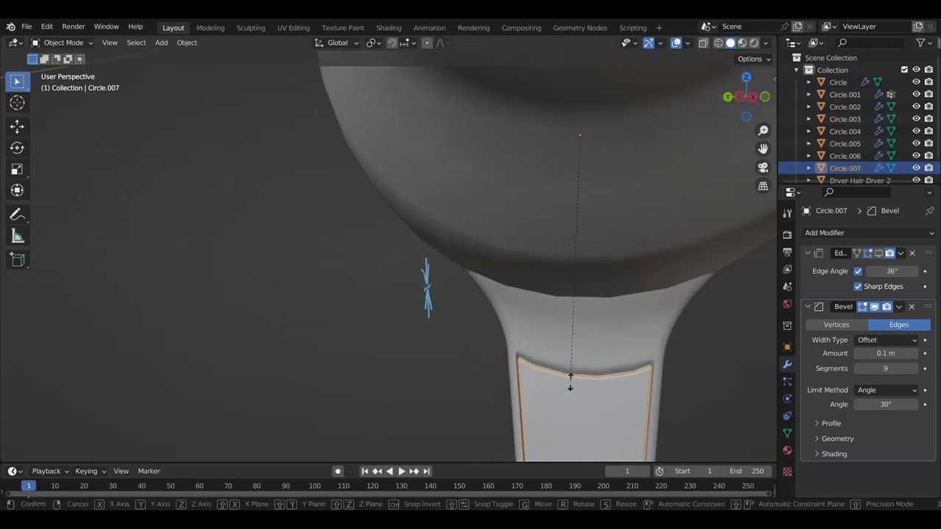
{"action": "right_click", "coordinate": [507, 285]}
{"action": "left_click", "coordinate": [640, 341]}
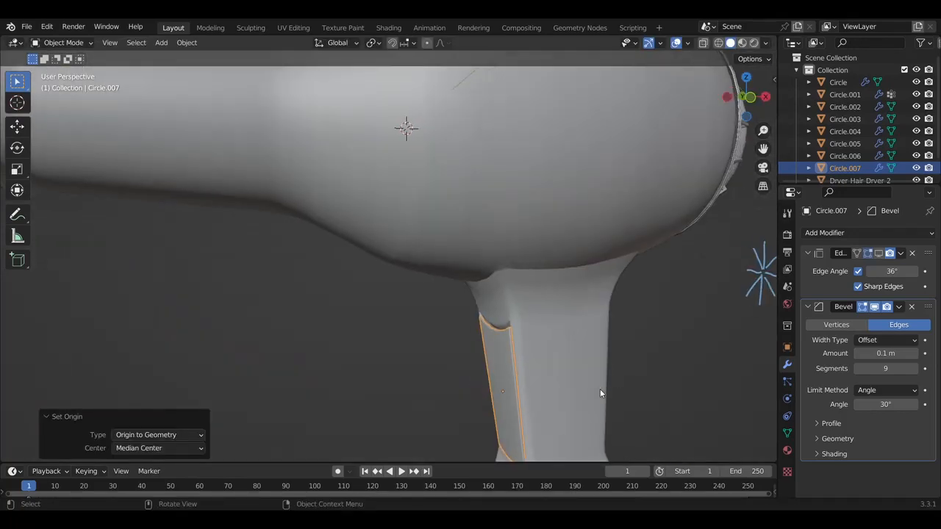
{"action": "key", "text": "Tab"}
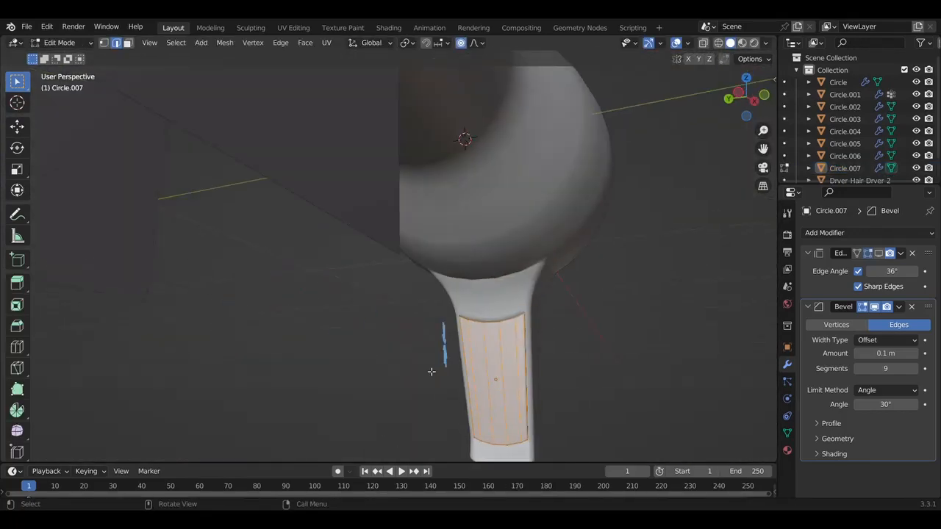
{"action": "middle_click_drag", "start_coordinate": [431, 372], "coordinate": [381, 373]}
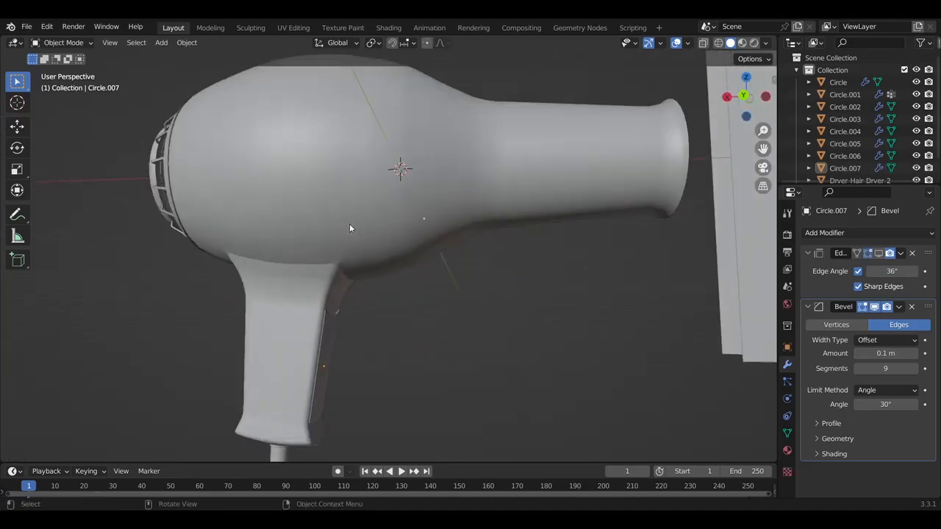
Add a plane, scale it down and move it below the dryer body by about -0.105 m in X and -0.338 m in Z
{"action": "left_click", "coordinate": [349, 223]}
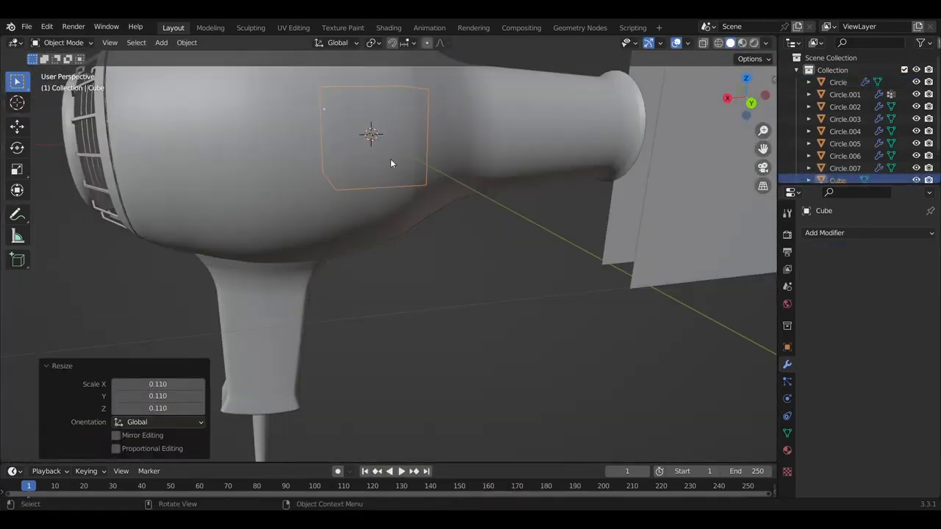
{"action": "key", "text": "shift+a"}
{"action": "key", "text": "s"}
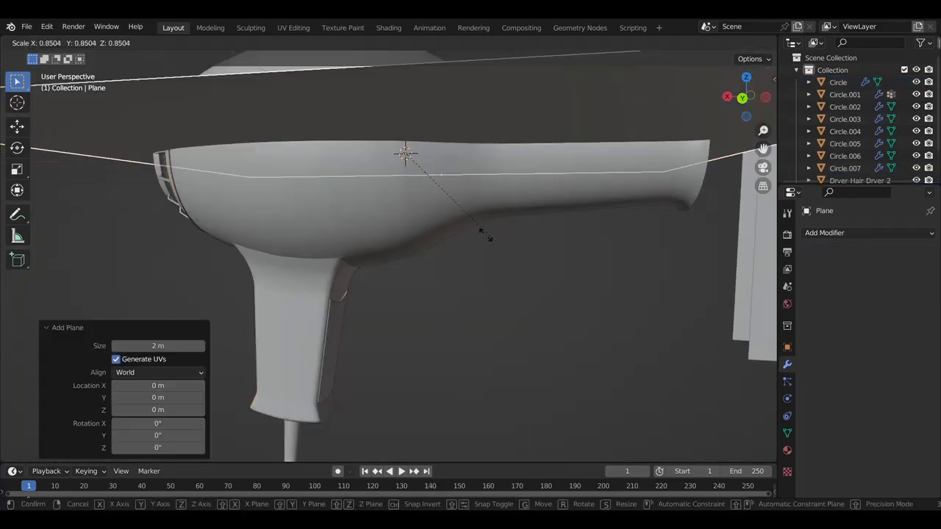
{"action": "left_click", "coordinate": [404, 172]}
{"action": "key", "text": "g"}
{"action": "left_click", "coordinate": [444, 302]}
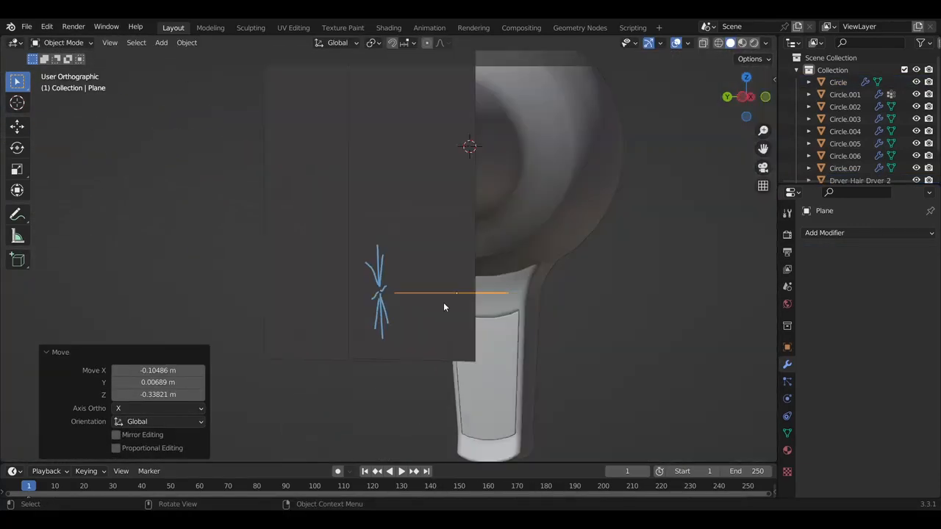
Rotate the plane 90° about the Y axis so it faces the front of the handle
{"action": "key", "text": "ctrl+KP_3"}
{"action": "key", "text": "r"}
{"action": "key", "text": "y"}
{"action": "key", "text": "9"}
{"action": "key", "text": "0"}
{"action": "key", "text": "Return"}
Scale the plane into a small upright rectangle and place it over the middle of the grip panel
{"action": "key", "text": "s"}
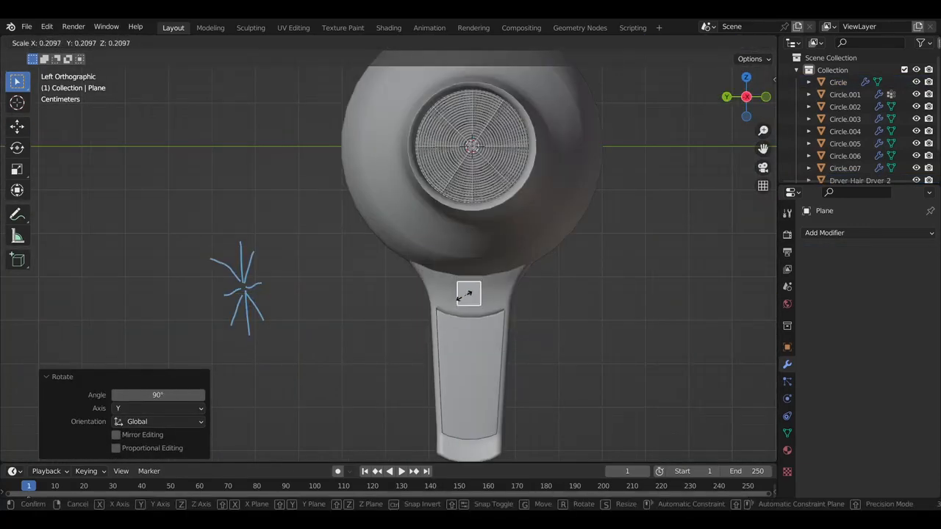
{"action": "left_click", "coordinate": [461, 297]}
{"action": "key", "text": "s"}
{"action": "key", "text": "z"}
{"action": "left_click", "coordinate": [462, 303]}
{"action": "key", "text": "g"}
{"action": "left_click", "coordinate": [464, 393]}
Inset the plane's face and give it depth to form a small rectangular frame with a recessed centre
{"action": "key", "text": "Tab"}
{"action": "key", "text": "i"}
{"action": "left_click", "coordinate": [466, 363]}
{"action": "key", "text": "3"}
{"action": "middle_click_drag", "start_coordinate": [466, 362], "coordinate": [457, 420]}
{"action": "key", "text": "t"}
{"action": "key", "text": "g"}
{"action": "left_click", "coordinate": [532, 392]}
{"action": "scroll", "coordinate": [532, 392], "scroll_direction": "up", "scroll_amount": 2}
{"action": "left_click", "coordinate": [511, 391]}
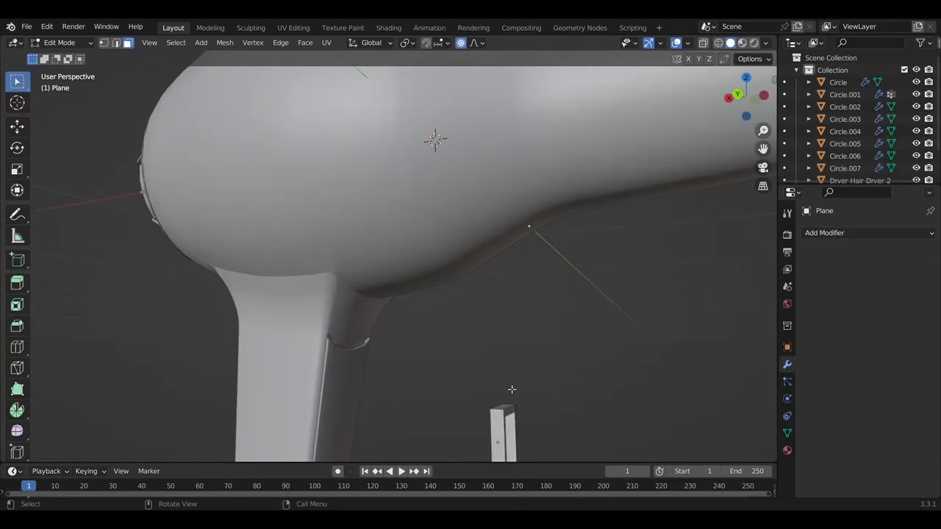
{"action": "key", "text": "Tab"}
{"action": "scroll", "coordinate": [510, 389], "scroll_direction": "down", "scroll_amount": 1}
{"action": "left_click", "coordinate": [845, 233]}
{"action": "mouse_move", "coordinate": [508, 389]}
{"action": "middle_mouse_down"}
{"action": "mouse_move", "coordinate": [559, 377]}
{"action": "mouse_move", "coordinate": [509, 371]}
{"action": "middle_mouse_up"}
{"action": "left_click", "coordinate": [687, 293]}
{"action": "left_click", "coordinate": [911, 253]}
Add a Bevel modifier to the frame with 3 segments and an amount of 0.09 m
{"action": "left_click", "coordinate": [868, 233]}
{"action": "left_click", "coordinate": [685, 280]}
{"action": "left_click", "coordinate": [917, 315]}
{"action": "left_click", "coordinate": [916, 316]}
{"action": "middle_click_drag", "start_coordinate": [662, 346], "coordinate": [618, 342]}
{"action": "left_click", "coordinate": [858, 300]}
Move the frame about 0.303 m along X up to the front of the handle
{"action": "middle_click_drag", "start_coordinate": [560, 353], "coordinate": [657, 349]}
{"action": "key", "text": "KP_1"}
{"action": "key", "text": "g"}
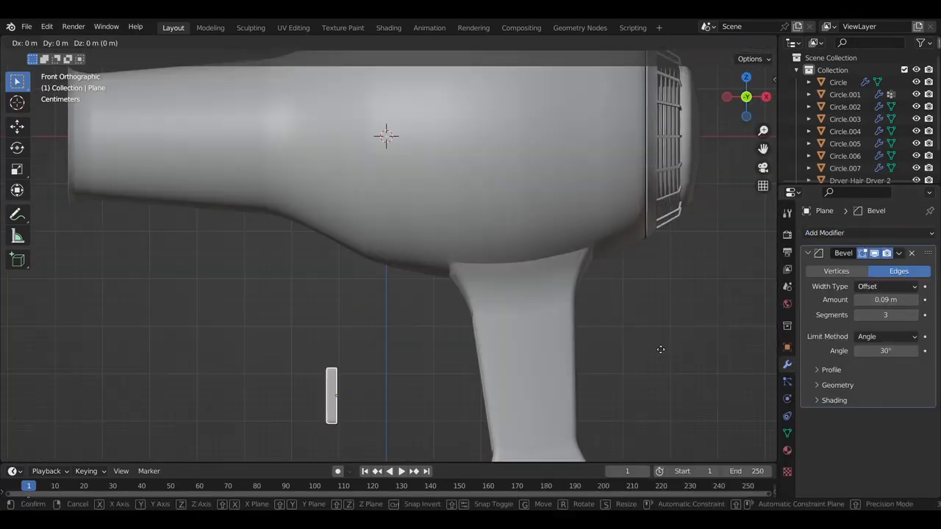
{"action": "left_click", "coordinate": [26, 319]}
Tilt the frame about -8° around Y to match the handle's slope and shift it about 0.005 m along X
{"action": "key", "text": "r"}
{"action": "key", "text": "y"}
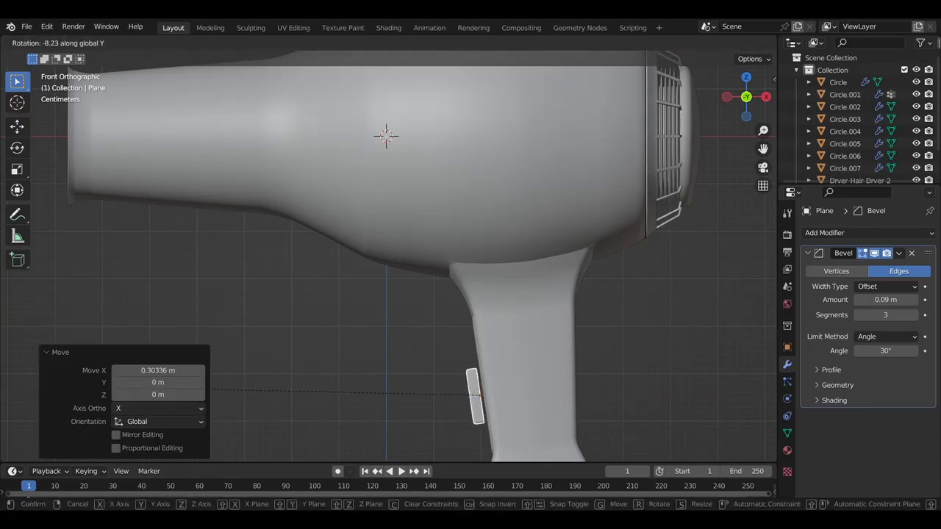
{"action": "left_click", "coordinate": [251, 403]}
{"action": "left_click", "coordinate": [269, 408]}
{"action": "middle_click_drag", "start_coordinate": [268, 408], "coordinate": [496, 369]}
{"action": "key", "text": "g"}
{"action": "key", "text": "x"}
{"action": "left_click", "coordinate": [268, 409]}
{"action": "left_click", "coordinate": [825, 232]}
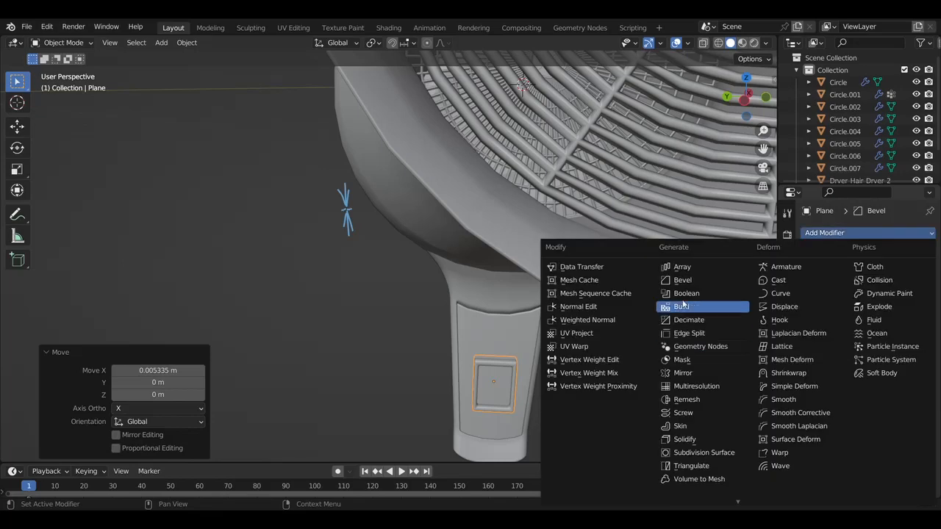
{"action": "left_click", "coordinate": [673, 295]}
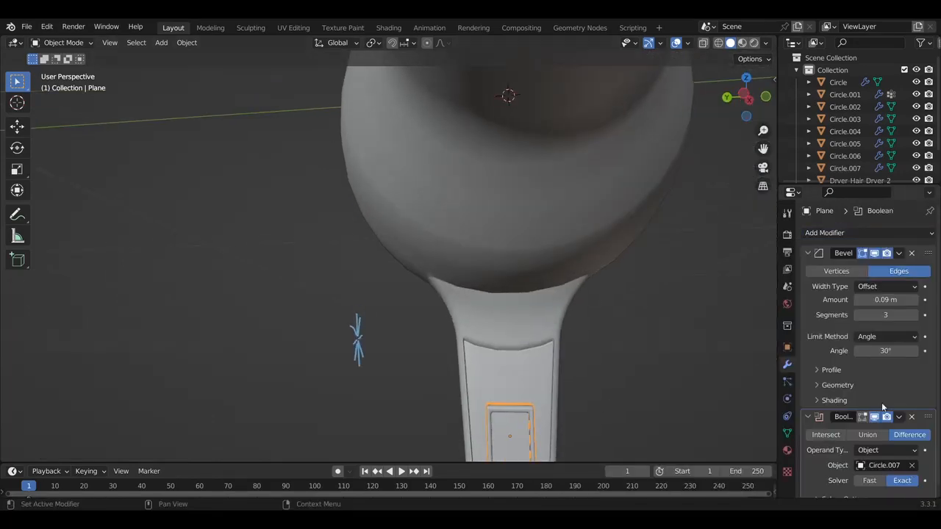
{"action": "middle_click_drag", "start_coordinate": [640, 412], "coordinate": [716, 415]}
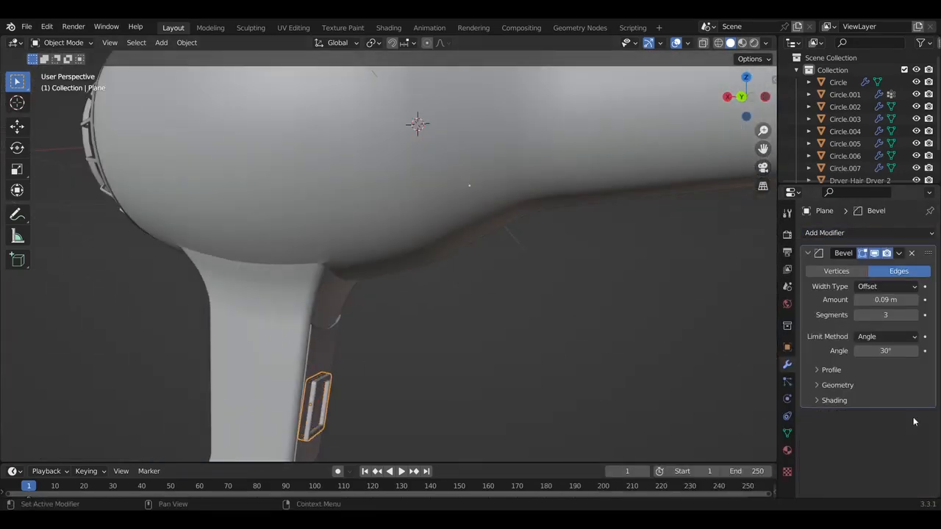
{"action": "left_click", "coordinate": [912, 417]}
Add a Boolean Difference modifier to the grip panel with the frame (Plane) as its cutting object
{"action": "left_click", "coordinate": [323, 355]}
{"action": "left_click", "coordinate": [864, 233]}
{"action": "left_click", "coordinate": [683, 295]}
{"action": "scroll", "coordinate": [913, 448], "scroll_direction": "down", "scroll_amount": 3}
{"action": "left_click", "coordinate": [913, 456]}
{"action": "left_click", "coordinate": [325, 393]}
{"action": "middle_click_drag", "start_coordinate": [411, 393], "coordinate": [376, 375]}
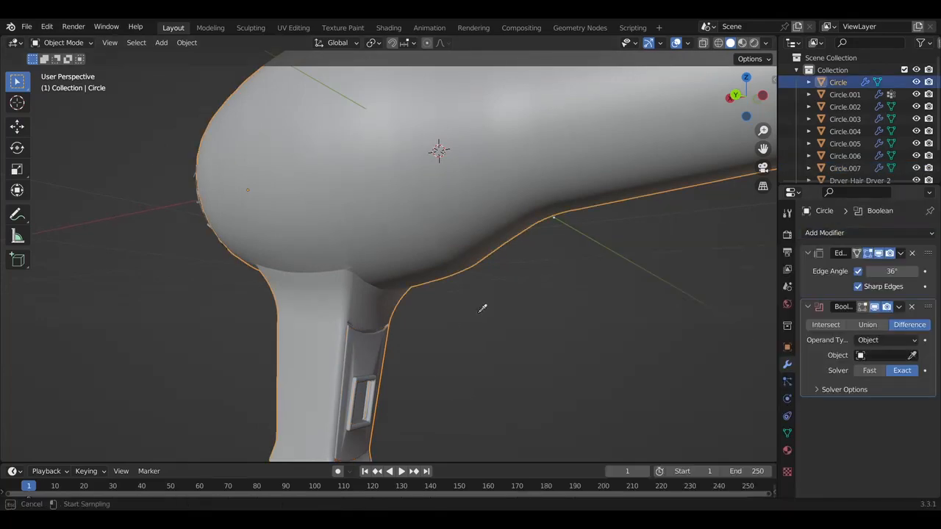
{"action": "middle_click_drag", "start_coordinate": [478, 278], "coordinate": [377, 387]}
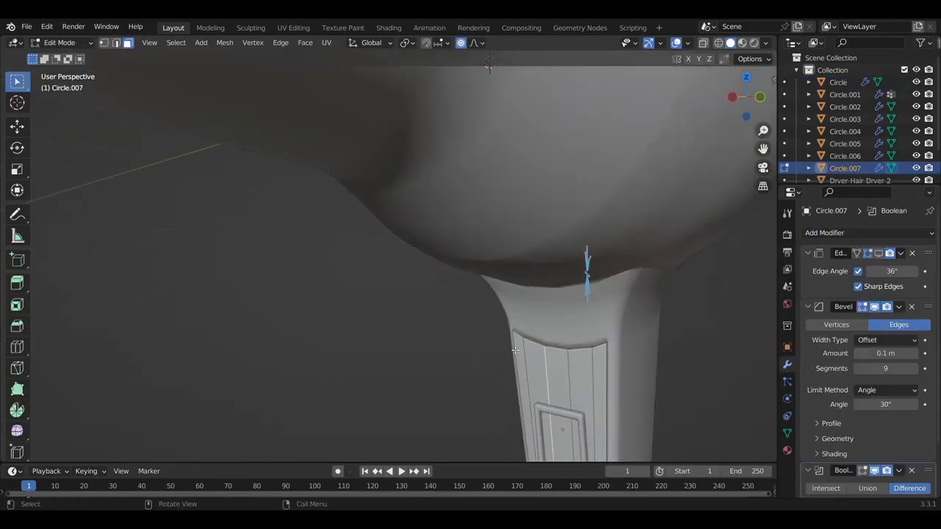
Move the grip panel's Boolean modifier to the top of its modifier stack
{"action": "middle_click_drag", "start_coordinate": [411, 383], "coordinate": [514, 390]}
{"action": "key", "text": "Tab"}
{"action": "left_click", "coordinate": [463, 406]}
{"action": "left_click", "coordinate": [468, 388]}
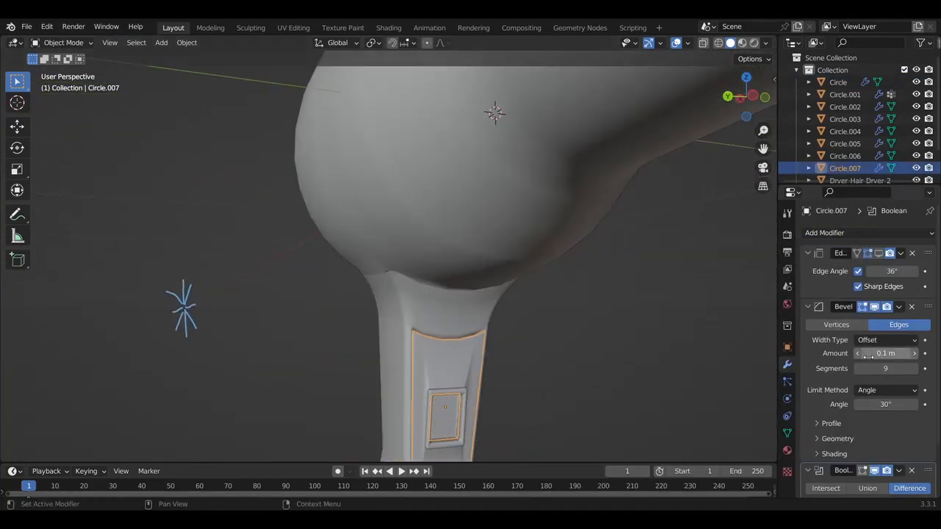
{"action": "scroll", "coordinate": [875, 375], "scroll_direction": "down", "scroll_amount": 3}
{"action": "left_click_drag", "start_coordinate": [930, 409], "coordinate": [910, 236]}
Delete the grip panel's Edge Split modifier and place the Boolean modifier below the Bevel
{"action": "middle_click_drag", "start_coordinate": [514, 322], "coordinate": [557, 326]}
{"action": "left_click", "coordinate": [879, 352]}
{"action": "left_click", "coordinate": [912, 351]}
{"action": "left_click_drag", "start_coordinate": [928, 253], "coordinate": [910, 429]}
Add two horizontal loop cuts across the grip panel
{"action": "key", "text": "grave"}
{"action": "key", "text": "Tab"}
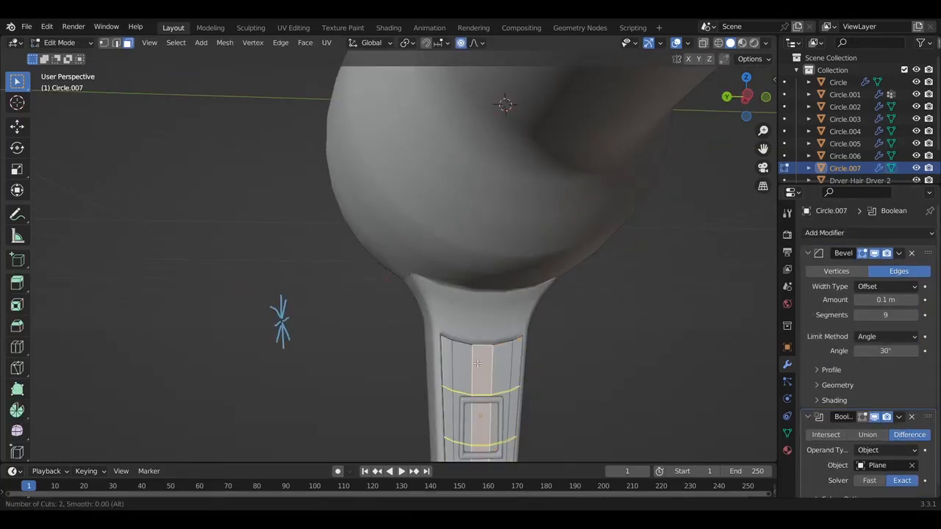
{"action": "left_click", "coordinate": [472, 366]}
{"action": "key", "text": "Tab"}
Scale the switch frame along Y and shift it along Z on the handle
{"action": "middle_click_drag", "start_coordinate": [472, 366], "coordinate": [537, 363]}
{"action": "left_click", "coordinate": [504, 336]}
{"action": "middle_click_drag", "start_coordinate": [504, 336], "coordinate": [477, 336]}
{"action": "left_click", "coordinate": [498, 367]}
{"action": "key", "text": "s"}
{"action": "key", "text": "y"}
{"action": "left_click", "coordinate": [503, 373]}
{"action": "middle_click_drag", "start_coordinate": [503, 374], "coordinate": [576, 374]}
{"action": "key", "text": "g"}
{"action": "key", "text": "z"}
{"action": "left_click", "coordinate": [508, 387]}
{"action": "middle_click_drag", "start_coordinate": [507, 387], "coordinate": [573, 389]}
Select the grip panel's entire mesh in Edit Mode and apply a mesh operation to all of it
{"action": "left_click", "coordinate": [504, 385]}
{"action": "left_click", "coordinate": [496, 347]}
{"action": "key", "text": "Tab"}
{"action": "key", "text": "a"}
{"action": "right_click", "coordinate": [494, 344]}
{"action": "left_click", "coordinate": [478, 49]}
{"action": "key", "text": "Tab"}
{"action": "mouse_move", "coordinate": [489, 412]}
{"action": "middle_mouse_down"}
{"action": "mouse_move", "coordinate": [541, 411]}
{"action": "mouse_move", "coordinate": [470, 411]}
{"action": "mouse_move", "coordinate": [578, 411]}
{"action": "mouse_move", "coordinate": [488, 411]}
{"action": "middle_mouse_up"}
{"action": "key", "text": "Tab"}
{"action": "key", "text": "Tab"}
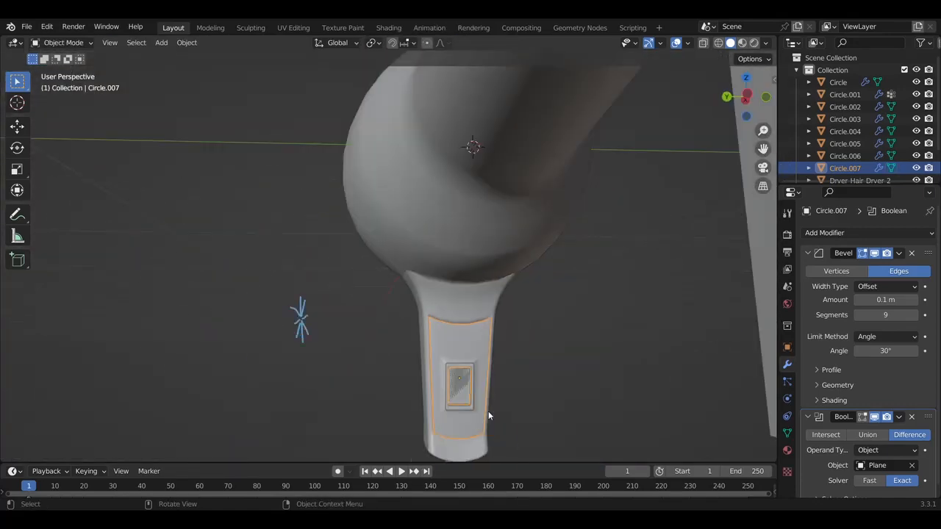
Delete the unwanted geometry at the switch opening and open the frame's mesh for editing
{"action": "middle_click_drag", "start_coordinate": [450, 377], "coordinate": [484, 364]}
{"action": "left_click", "coordinate": [431, 376]}
{"action": "key", "text": "Tab"}
{"action": "key", "text": "x"}
{"action": "left_click", "coordinate": [523, 378]}
{"action": "key", "text": "Tab"}
{"action": "key", "text": "Tab"}
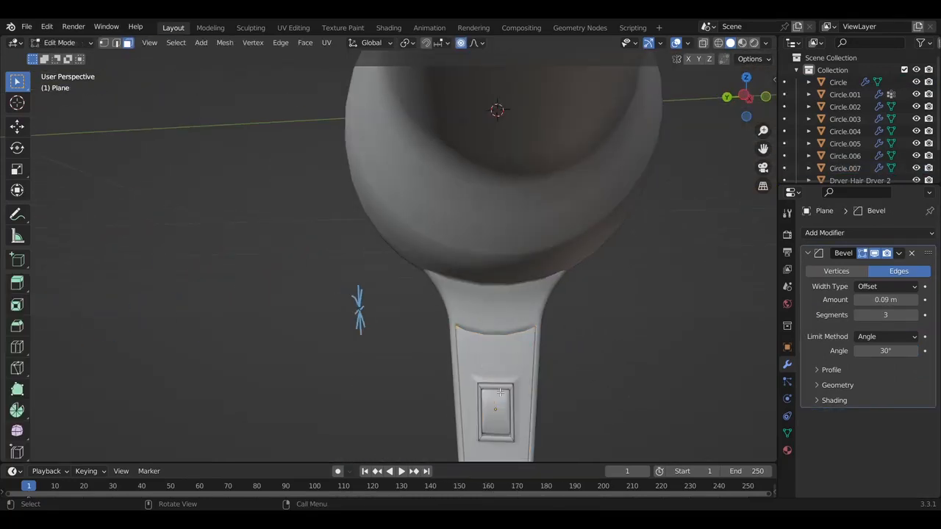
Duplicate the frame's inner rectangular face beside the handle, separate it into its own object, and open that object for editing
{"action": "left_click", "coordinate": [611, 382]}
{"action": "right_click", "coordinate": [608, 382]}
{"action": "mouse_move", "coordinate": [578, 472]}
{"action": "left_click", "coordinate": [647, 471]}
{"action": "key", "text": "Tab"}
{"action": "left_click", "coordinate": [610, 387]}
{"action": "key", "text": "Tab"}
Try to extrude the separated rectangular face along its local Z
{"action": "middle_click_drag", "start_coordinate": [609, 387], "coordinate": [594, 387]}
{"action": "key", "text": "KP_1"}
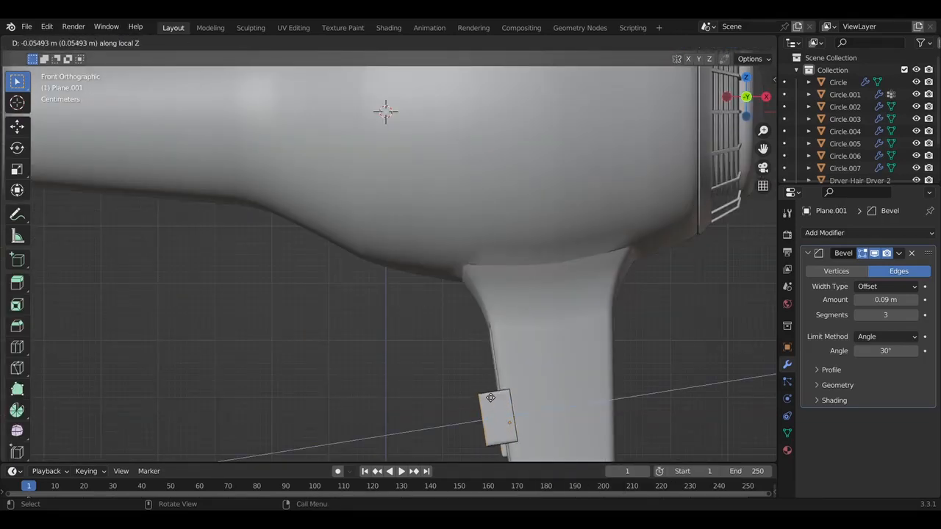
{"action": "left_click", "coordinate": [507, 425]}
{"action": "left_click", "coordinate": [504, 425]}
{"action": "key", "text": "ctrl+z"}
{"action": "middle_click_drag", "start_coordinate": [423, 431], "coordinate": [463, 410]}
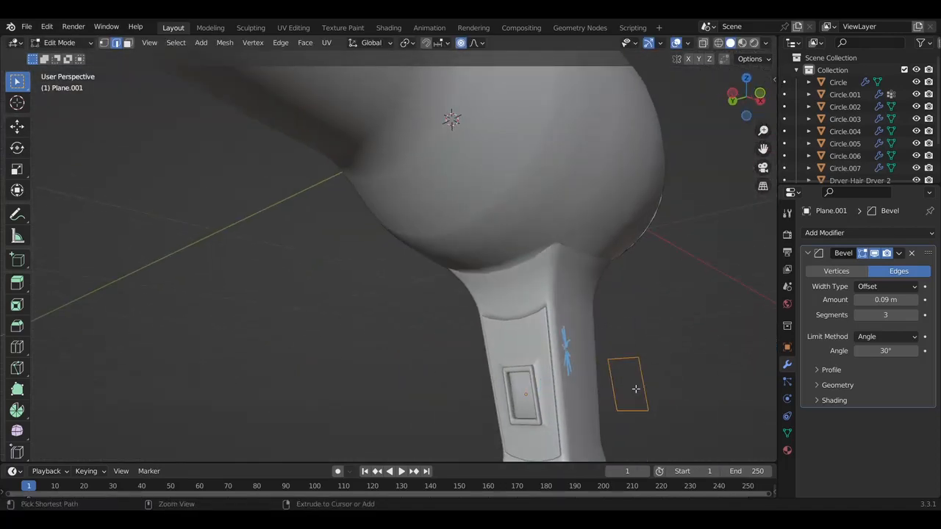
Extrude the separated face about 0.047 m and bevel its recessed middle edge 0.401 m with 5 segments to form a concave switch button
{"action": "key", "text": "KP_1"}
{"action": "left_click", "coordinate": [624, 405]}
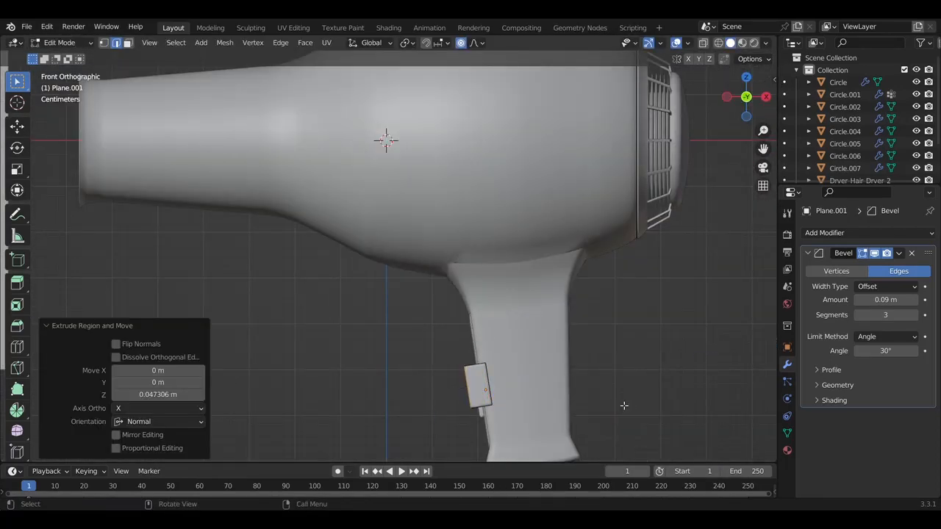
{"action": "key", "text": "g"}
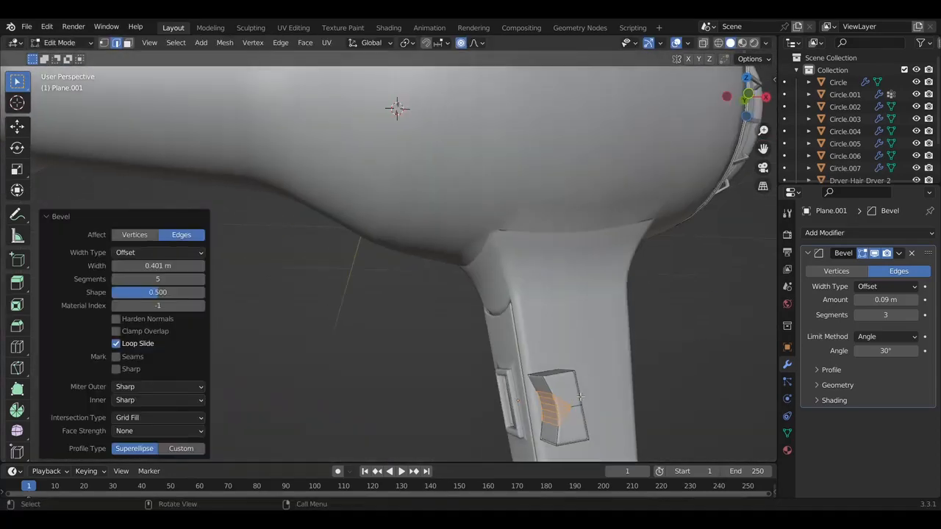
Shade the switch button smooth and move it in front of the frame opening
{"action": "key", "text": "g"}
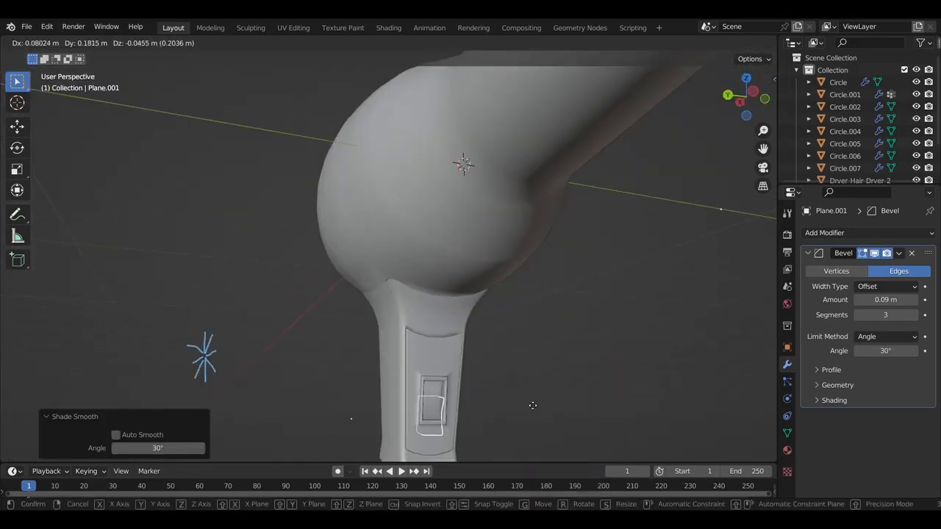
{"action": "key", "text": "g"}
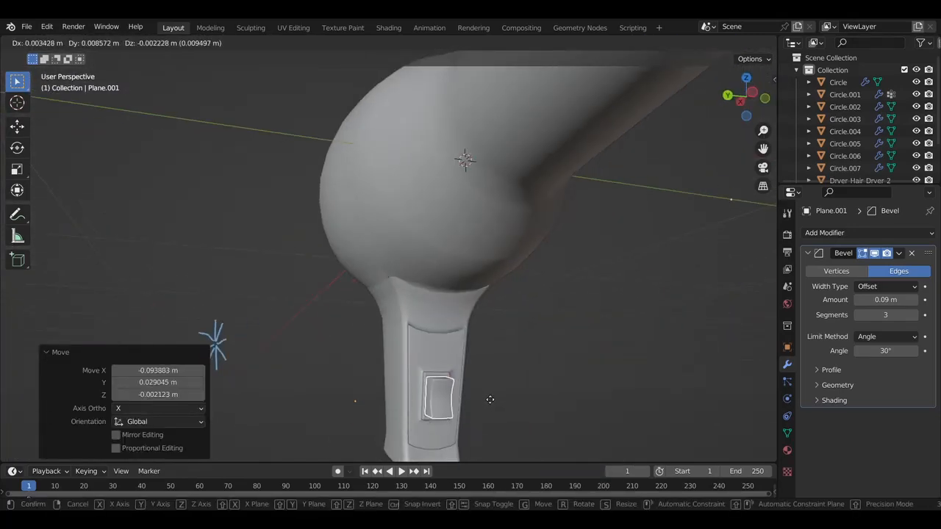
{"action": "left_click", "coordinate": [489, 400]}
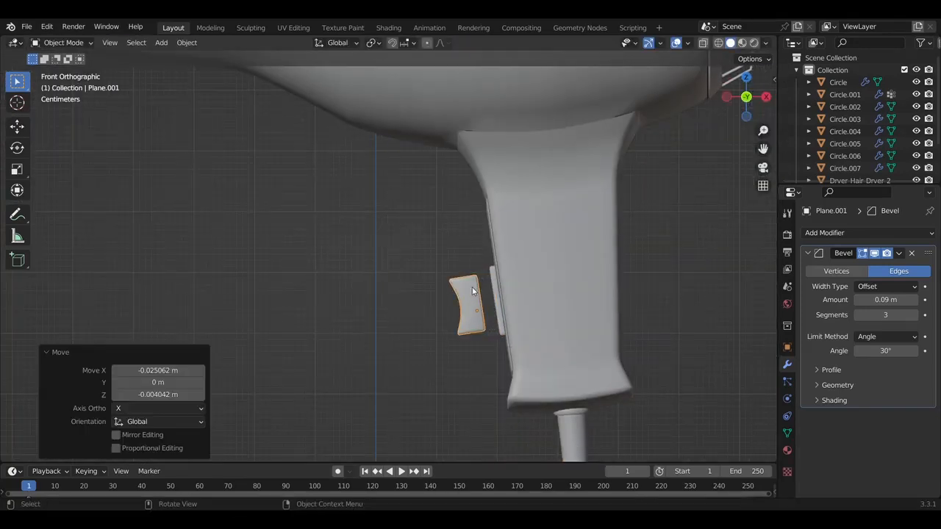
Rotate the switch button's back face about 9° in front view and reposition it
{"action": "key", "text": "Tab"}
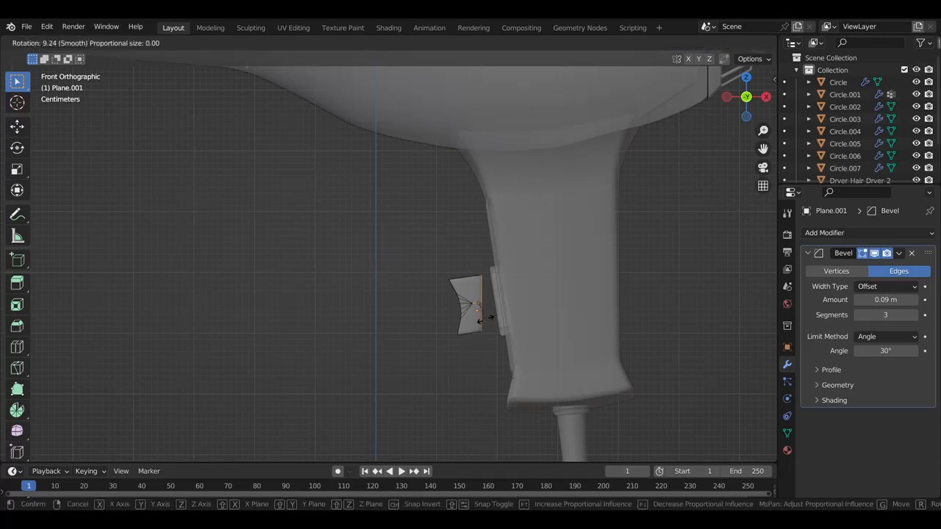
{"action": "left_click", "coordinate": [486, 318]}
{"action": "key", "text": "g"}
{"action": "left_click", "coordinate": [483, 327]}
Set the switch button's origin to its geometry and move the button into the frame on the handle
{"action": "key", "text": "Tab"}
{"action": "right_click", "coordinate": [445, 299]}
{"action": "mouse_move", "coordinate": [450, 328]}
{"action": "left_click", "coordinate": [507, 341]}
{"action": "left_click", "coordinate": [486, 309]}
{"action": "key", "text": "g"}
{"action": "left_click", "coordinate": [521, 315]}
{"action": "middle_click_drag", "start_coordinate": [521, 314], "coordinate": [669, 302]}
Turn off X-ray and seat the switch button in its frame by moving it along global and local Z
{"action": "key", "text": "Tab"}
{"action": "left_click", "coordinate": [703, 43]}
{"action": "key", "text": "Tab"}
{"action": "middle_click_drag", "start_coordinate": [501, 272], "coordinate": [412, 274]}
{"action": "key", "text": "g"}
{"action": "key", "text": "z"}
{"action": "left_click", "coordinate": [502, 272]}
{"action": "middle_click_drag", "start_coordinate": [501, 275], "coordinate": [412, 276]}
{"action": "key", "text": "g"}
{"action": "key", "text": "z"}
{"action": "key", "text": "z"}
{"action": "left_click", "coordinate": [504, 275]}
Scale the selected geometry of the dryer's main body in Edit Mode
{"action": "scroll", "coordinate": [502, 275], "scroll_direction": "down", "scroll_amount": 4}
{"action": "middle_click_drag", "start_coordinate": [503, 275], "coordinate": [456, 324]}
{"action": "scroll", "coordinate": [428, 233], "scroll_direction": "up", "scroll_amount": 2}
{"action": "left_click", "coordinate": [423, 223]}
{"action": "key", "text": "Tab"}
{"action": "scroll", "coordinate": [294, 198], "scroll_direction": "up", "scroll_amount": 3}
{"action": "middle_click_drag", "start_coordinate": [143, 178], "coordinate": [232, 180]}
{"action": "scroll", "coordinate": [523, 225], "scroll_direction": "down", "scroll_amount": 6}
{"action": "key", "text": "s"}
{"action": "left_click", "coordinate": [521, 228]}
{"action": "mouse_move", "coordinate": [522, 229]}
{"action": "middle_mouse_down"}
{"action": "mouse_move", "coordinate": [419, 231]}
{"action": "mouse_move", "coordinate": [520, 165]}
{"action": "mouse_move", "coordinate": [522, 246]}
{"action": "middle_mouse_up"}
{"action": "key", "text": "Tab"}
Hide the reference objects Dryer_Hair_Dryer_2 and Dryer_Hair_Dryer_3
{"action": "scroll", "coordinate": [521, 229], "scroll_direction": "down", "scroll_amount": 4}
{"action": "scroll", "coordinate": [520, 229], "scroll_direction": "down", "scroll_amount": 3}
{"action": "left_click_drag", "start_coordinate": [189, 97], "coordinate": [195, 213]}
{"action": "key", "text": "h"}
{"action": "right_click", "coordinate": [20, 216]}
{"action": "mouse_move", "coordinate": [188, 278]}
{"action": "middle_mouse_down"}
{"action": "mouse_move", "coordinate": [216, 329]}
{"action": "mouse_move", "coordinate": [283, 328]}
{"action": "middle_mouse_up"}
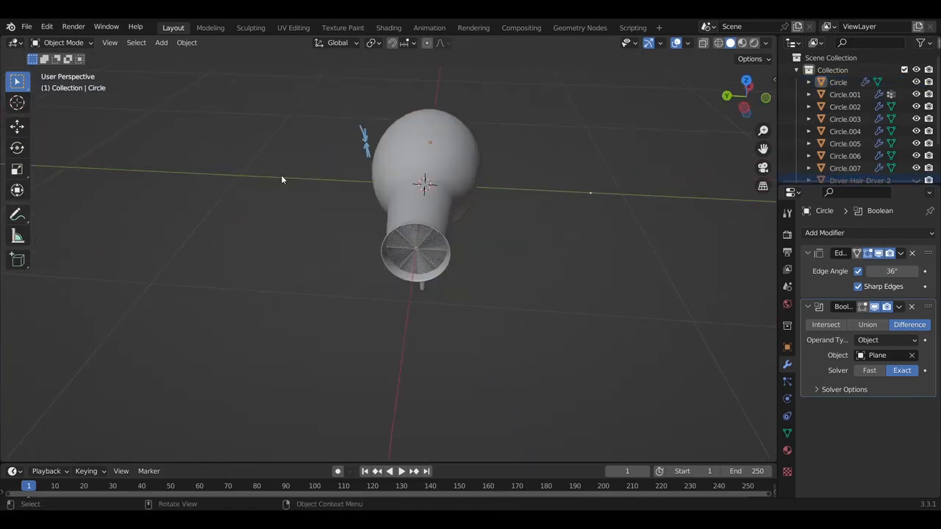
{"action": "middle_click_drag", "start_coordinate": [361, 144], "coordinate": [393, 193]}
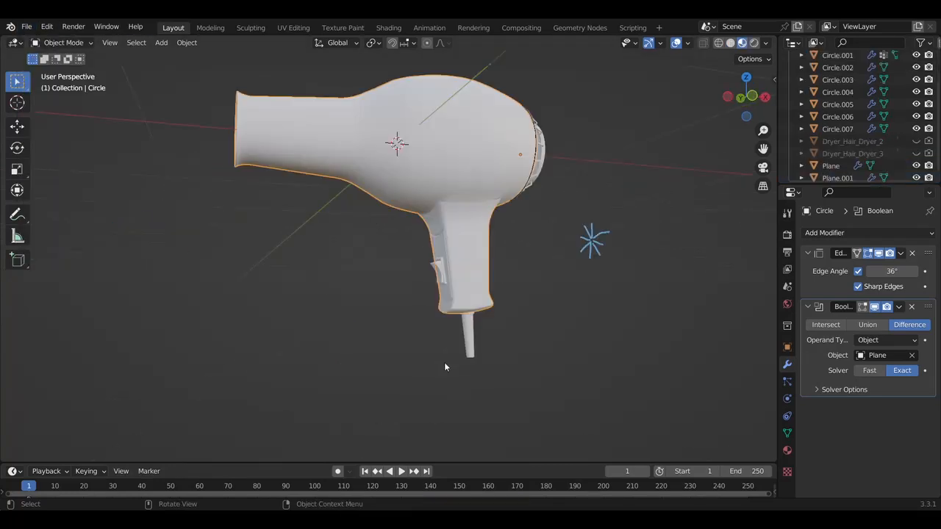
Add a cylinder with 46 vertices and a radius of 0.02 m
{"action": "key", "text": "shift+a"}
{"action": "mouse_move", "coordinate": [433, 261]}
{"action": "left_click", "coordinate": [503, 324]}
{"action": "left_click_drag", "start_coordinate": [147, 307], "coordinate": [173, 307]}
{"action": "left_click_drag", "start_coordinate": [154, 320], "coordinate": [121, 319]}
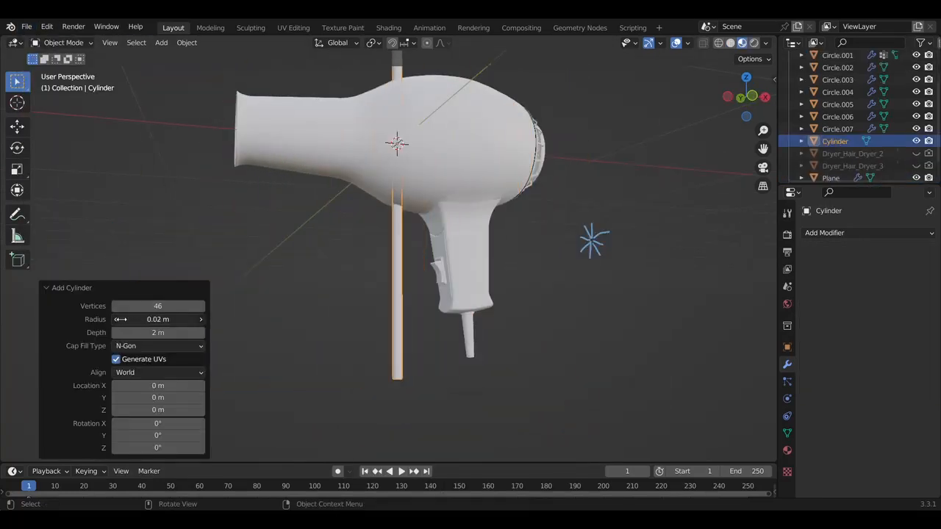
{"action": "left_click", "coordinate": [540, 275]}
Scale down the cylinder and place it behind the dryer's handle
{"action": "scroll", "coordinate": [540, 275], "scroll_direction": "up", "scroll_amount": 5}
{"action": "middle_click_drag", "start_coordinate": [539, 275], "coordinate": [550, 259]}
{"action": "key", "text": "s"}
{"action": "left_click", "coordinate": [519, 269]}
{"action": "left_click", "coordinate": [476, 254]}
{"action": "left_click", "coordinate": [665, 305]}
Add an Array modifier to the cylinder with a count of 8 and a relative X offset of 1.2
{"action": "left_click", "coordinate": [837, 233]}
{"action": "left_click", "coordinate": [683, 267]}
{"action": "left_click", "coordinate": [914, 326]}
{"action": "middle_click_drag", "start_coordinate": [684, 298], "coordinate": [626, 285]}
{"action": "key", "text": "KP_1"}
{"action": "left_click", "coordinate": [916, 326]}
{"action": "left_click", "coordinate": [916, 288]}
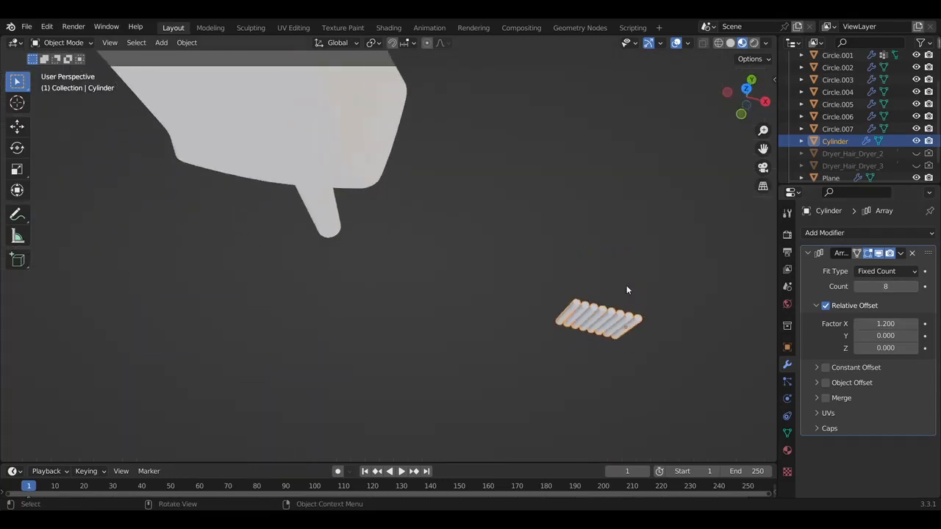
Add a second Array modifier with a count of 3 and relative offsets of 0 in X and 1.1 in Y
{"action": "left_click", "coordinate": [836, 233]}
{"action": "left_click", "coordinate": [683, 267]}
{"action": "middle_click_drag", "start_coordinate": [708, 354], "coordinate": [697, 327]}
{"action": "left_click", "coordinate": [914, 422]}
{"action": "left_click", "coordinate": [914, 374]}
{"action": "middle_click_drag", "start_coordinate": [662, 296], "coordinate": [652, 319]}
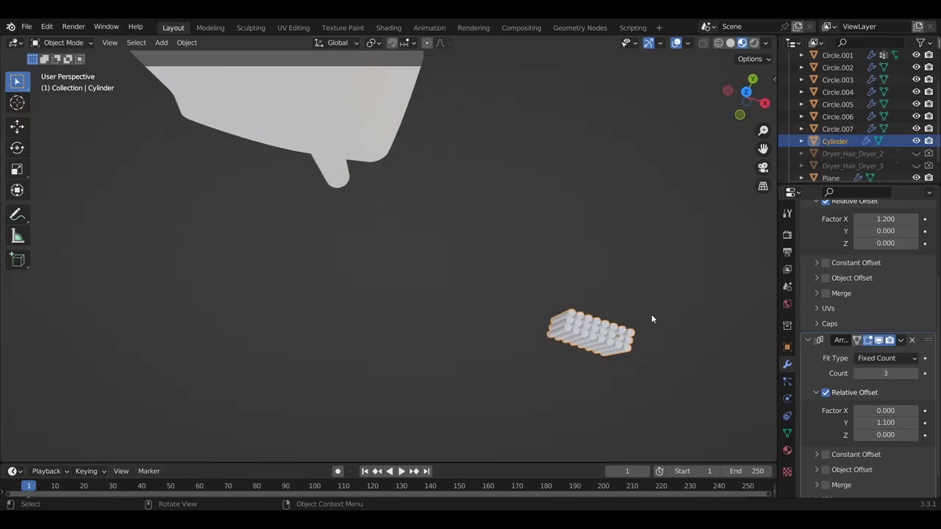
Set the second array's count to 2 and its relative X offset to 0.1 to stagger the rows
{"action": "middle_click_drag", "start_coordinate": [647, 382], "coordinate": [643, 392]}
{"action": "left_click", "coordinate": [858, 374]}
{"action": "middle_click_drag", "start_coordinate": [695, 348], "coordinate": [669, 361]}
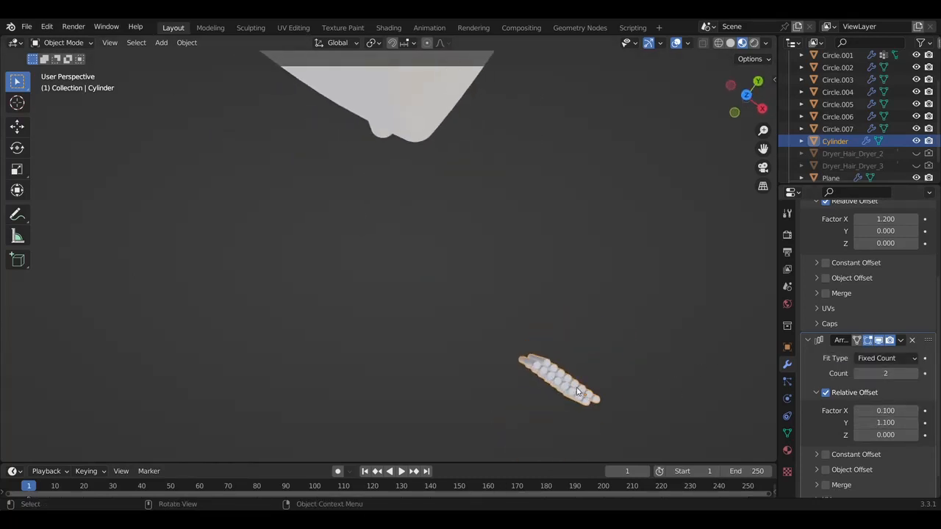
{"action": "middle_click_drag", "start_coordinate": [578, 391], "coordinate": [577, 433]}
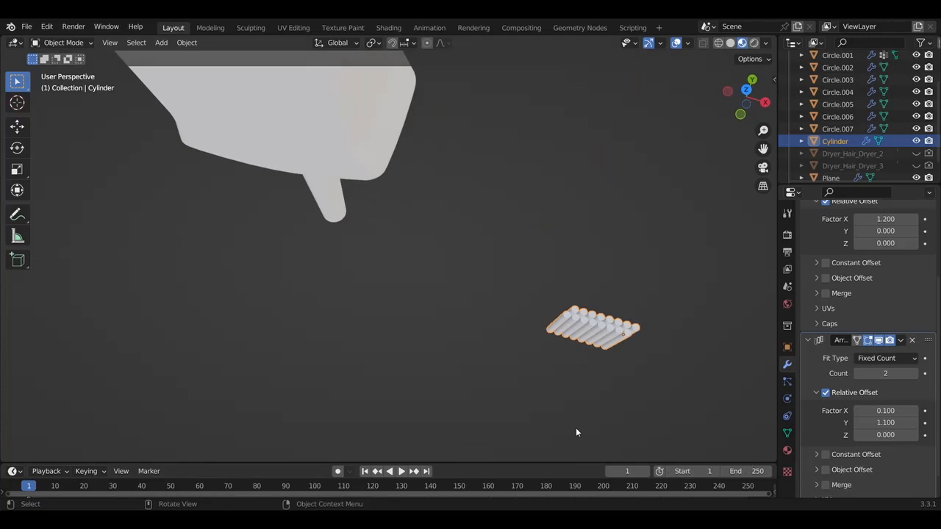
{"action": "middle_click_drag", "start_coordinate": [576, 433], "coordinate": [577, 434]}
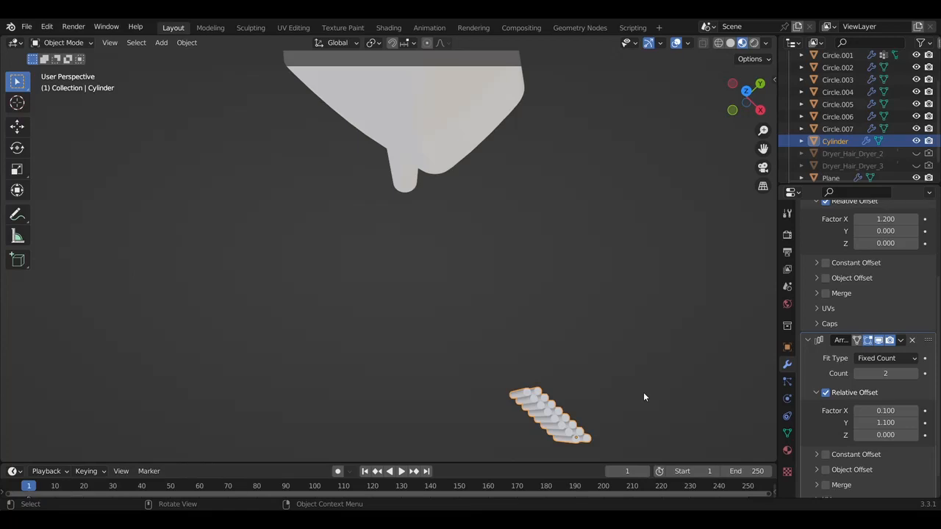
Disable the second array in the viewport and duplicate the cylinder row along Y
{"action": "left_click", "coordinate": [878, 341]}
{"action": "middle_click_drag", "start_coordinate": [629, 409], "coordinate": [629, 411]}
{"action": "key", "text": "KP_1"}
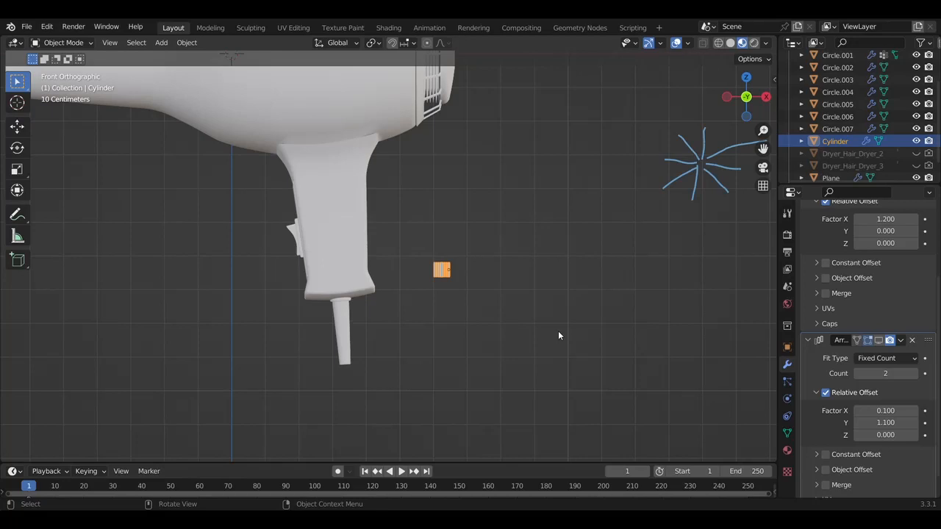
{"action": "middle_click_drag", "start_coordinate": [558, 336], "coordinate": [500, 324]}
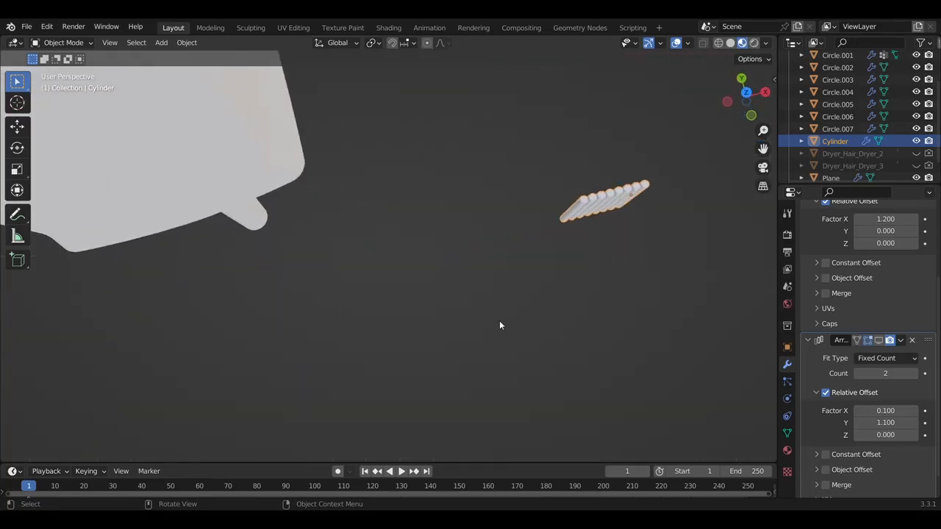
{"action": "key", "text": "shift+d"}
{"action": "key", "text": "y"}
{"action": "left_click", "coordinate": [511, 339]}
Re-enable the second array's viewport display on the original cylinder row
{"action": "left_click", "coordinate": [878, 341]}
{"action": "left_click", "coordinate": [614, 192]}
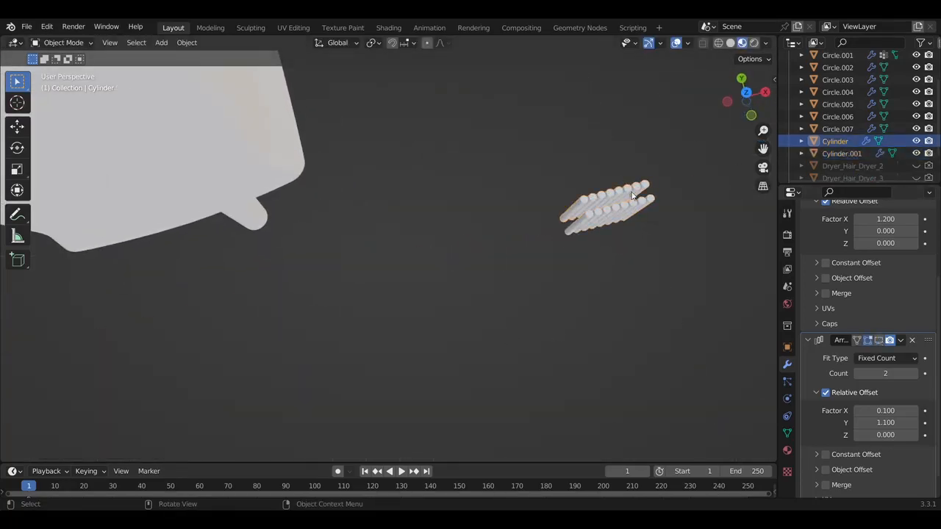
{"action": "left_click", "coordinate": [878, 341]}
Move both cylinder objects about 0.03 m in X and -0.056 m in Y, and nudge the duplicate row -0.0012 m along Y
{"action": "middle_click_drag", "start_coordinate": [701, 228], "coordinate": [706, 255]}
{"action": "key", "text": "KP_7"}
{"action": "left_click_drag", "start_coordinate": [600, 228], "coordinate": [679, 270]}
{"action": "key", "text": "g"}
{"action": "left_click", "coordinate": [728, 358]}
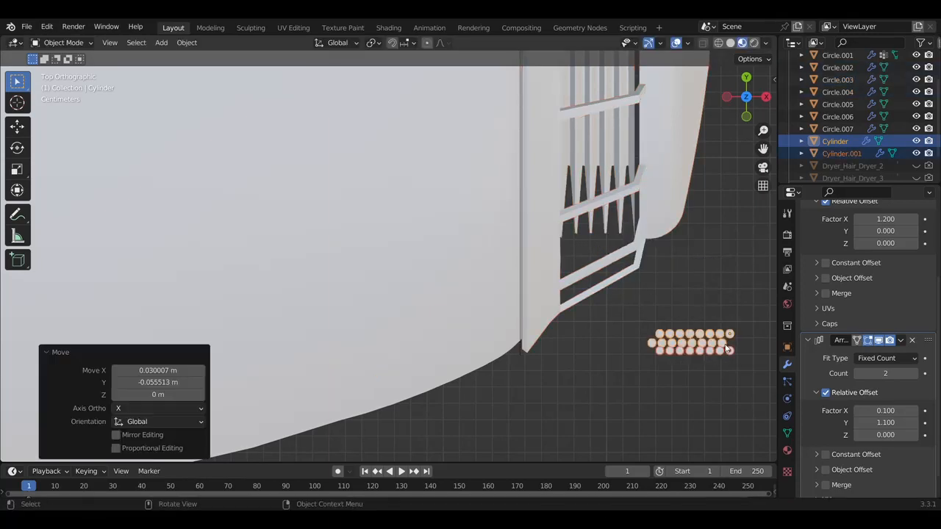
{"action": "left_click", "coordinate": [712, 351]}
{"action": "left_click", "coordinate": [719, 352]}
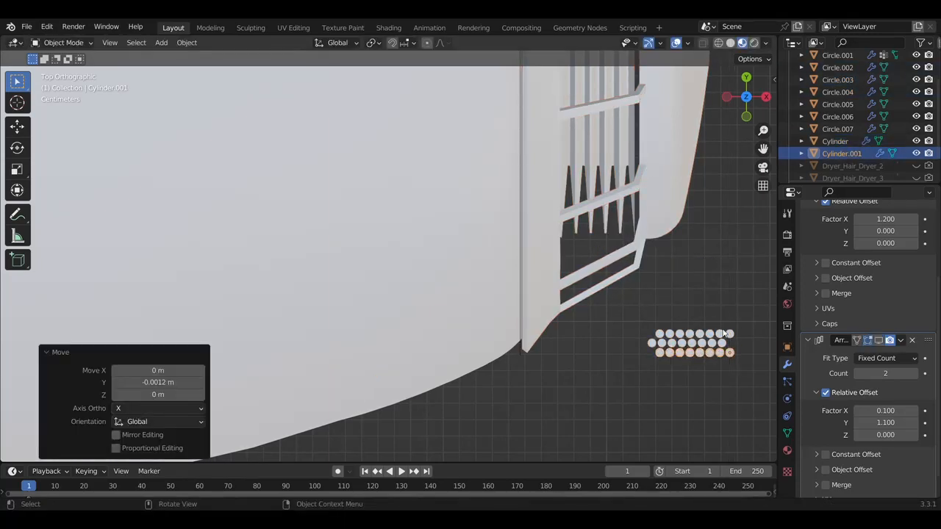
Rotate both cylinder objects 90° around X and view them from the side
{"action": "middle_click_drag", "start_coordinate": [717, 389], "coordinate": [687, 351]}
{"action": "scroll", "coordinate": [687, 351], "scroll_direction": "down", "scroll_amount": 3}
{"action": "left_click_drag", "start_coordinate": [510, 365], "coordinate": [569, 414]}
{"action": "type", "text": "rx90"}
{"action": "key", "text": "Return"}
{"action": "key", "text": "KP_3"}
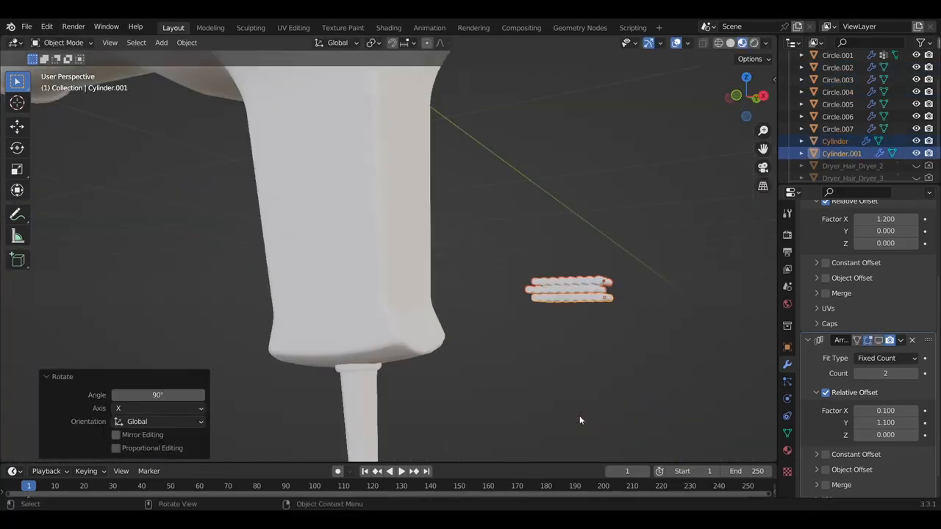
Move both cylinder objects onto the lower part of the handle, finishing with about 0.0127 m in X and 0.002 m in Z
{"action": "key", "text": "g"}
{"action": "left_click", "coordinate": [736, 456]}
{"action": "key", "text": "KP_1"}
{"action": "key", "text": "g"}
{"action": "left_click", "coordinate": [417, 428]}
{"action": "left_click", "coordinate": [490, 407]}
{"action": "key", "text": "g"}
{"action": "left_click", "coordinate": [509, 406]}
{"action": "key", "text": "KP_3"}
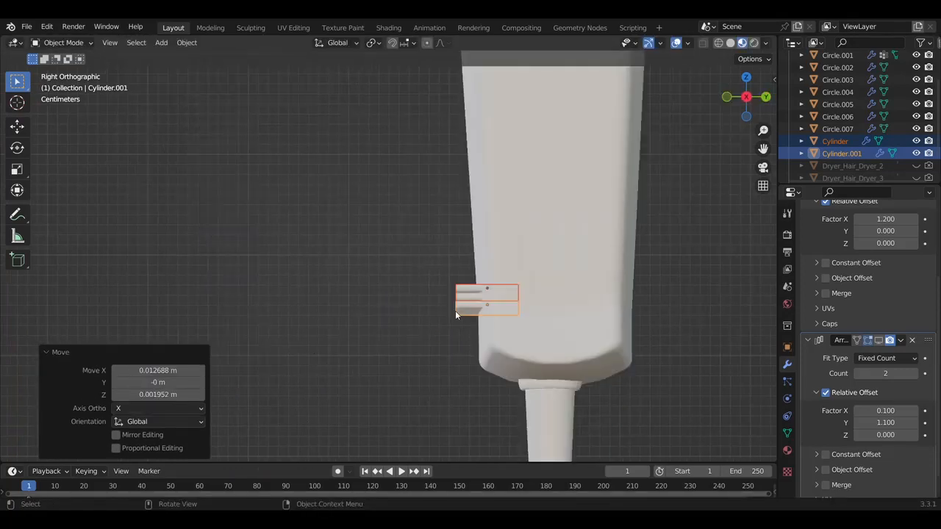
Add a Boolean Difference modifier to the handle body with the duplicate cylinder row, Cylinder.001, as its object
{"action": "left_click", "coordinate": [555, 291]}
{"action": "left_click", "coordinate": [838, 233]}
{"action": "left_click", "coordinate": [728, 296]}
{"action": "left_click", "coordinate": [913, 454]}
Hide both cylinder objects and examine the cut area and the mesh of the lower handle
{"action": "left_click", "coordinate": [467, 303]}
{"action": "key", "text": "h"}
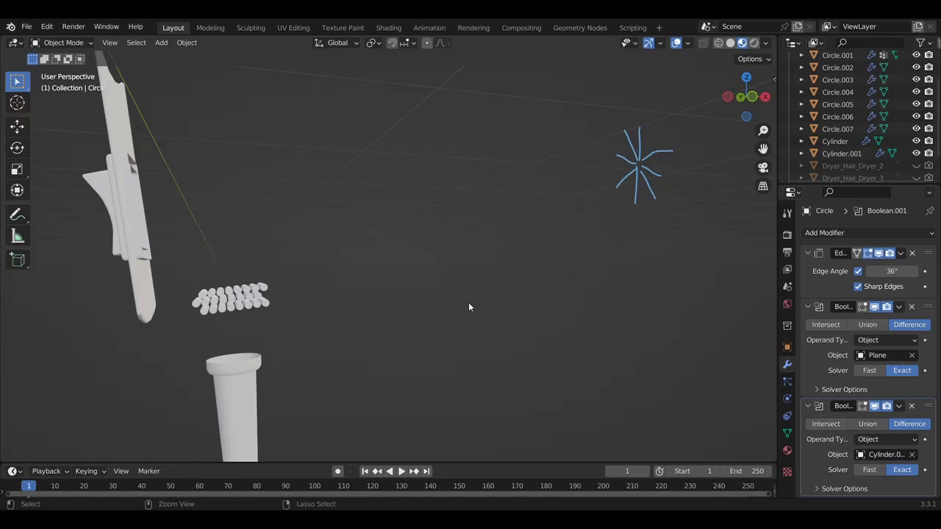
{"action": "key", "text": "ctrl+z"}
{"action": "left_click", "coordinate": [243, 300]}
{"action": "key", "text": "h"}
{"action": "left_click", "coordinate": [243, 301]}
{"action": "key", "text": "h"}
{"action": "middle_click_drag", "start_coordinate": [161, 303], "coordinate": [146, 293]}
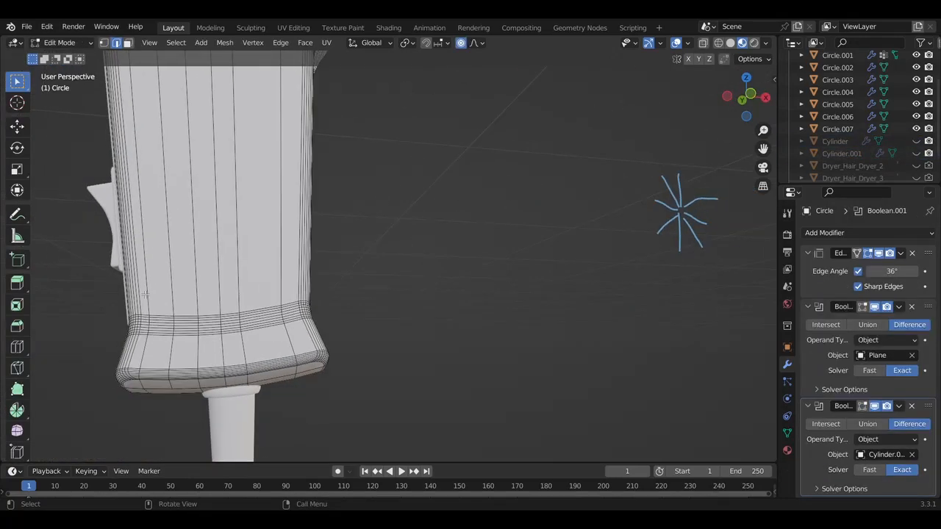
{"action": "left_click", "coordinate": [158, 333]}
{"action": "key", "text": "Tab"}
Parent the original cylinder row to Cylinder.001 and check the holes cut in the handle with the cylinders hidden
{"action": "middle_click_drag", "start_coordinate": [206, 309], "coordinate": [315, 275]}
{"action": "left_click", "coordinate": [209, 313]}
{"action": "left_click_drag", "start_coordinate": [315, 275], "coordinate": [300, 363]}
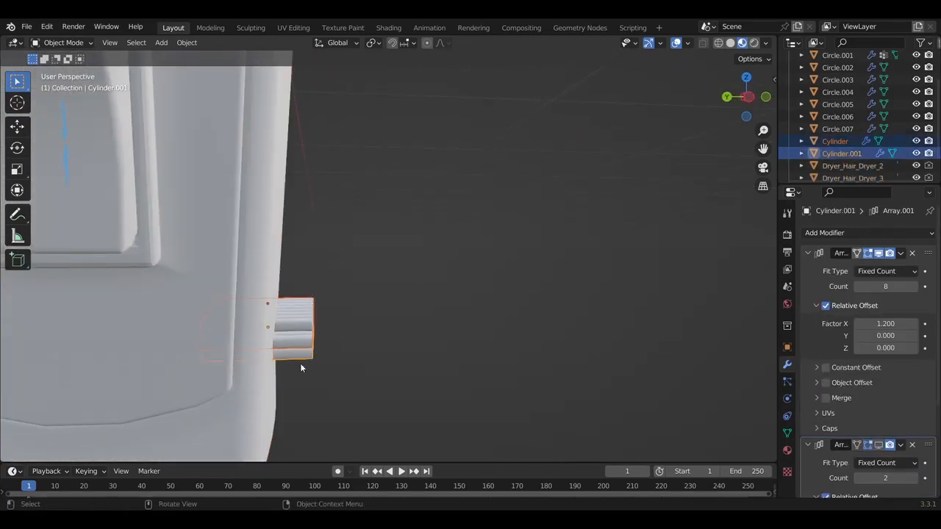
{"action": "key", "text": "ctrl+p"}
{"action": "left_click", "coordinate": [421, 295]}
{"action": "middle_click_drag", "start_coordinate": [421, 295], "coordinate": [586, 361]}
{"action": "left_click", "coordinate": [422, 295]}
{"action": "key", "text": "ctrl+z"}
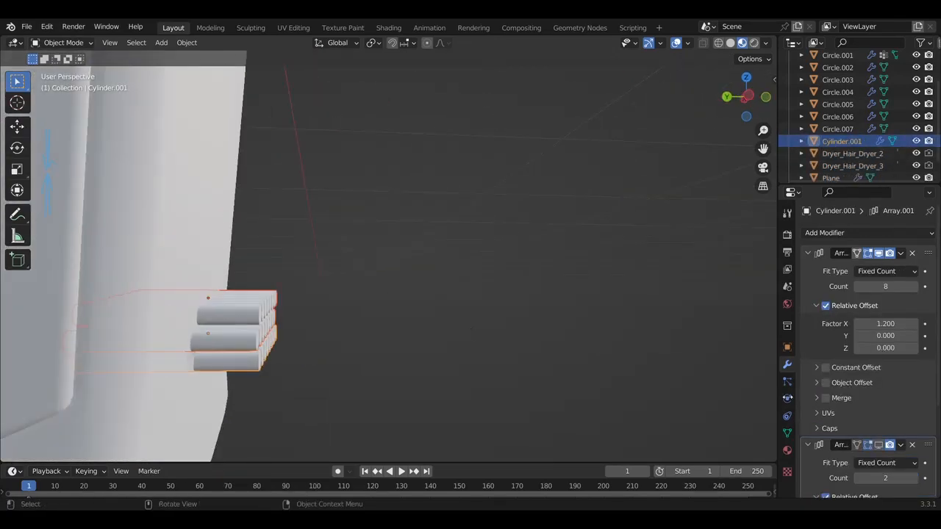
{"action": "scroll", "coordinate": [860, 368], "scroll_direction": "down", "scroll_amount": 5}
{"action": "left_click", "coordinate": [169, 362]}
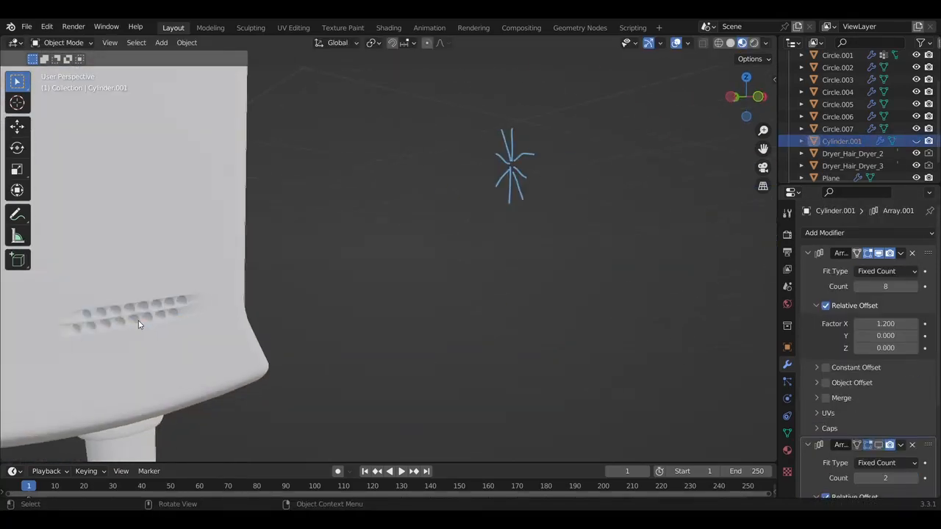
Apply both arrays on the original cylinder row, apply the duplicate row's first array and remove its second array
{"action": "left_click", "coordinate": [138, 321]}
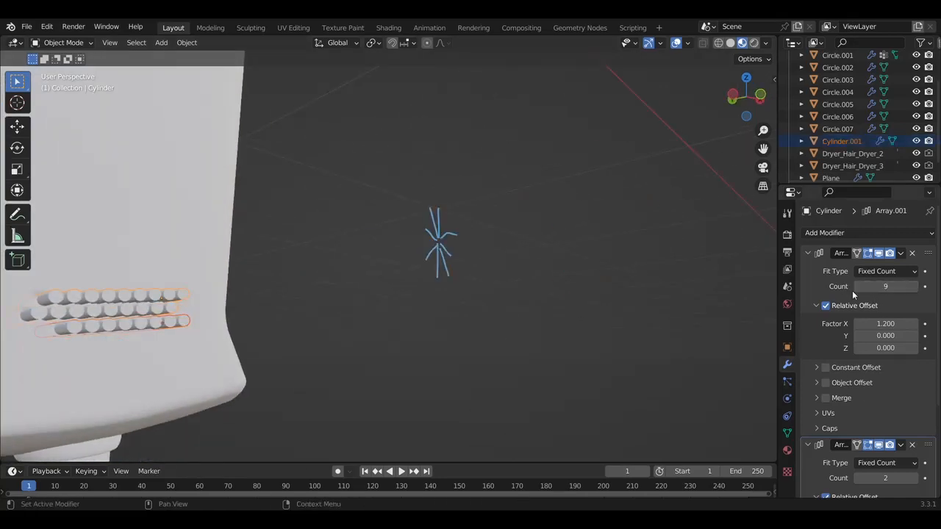
{"action": "key", "text": "ctrl+a"}
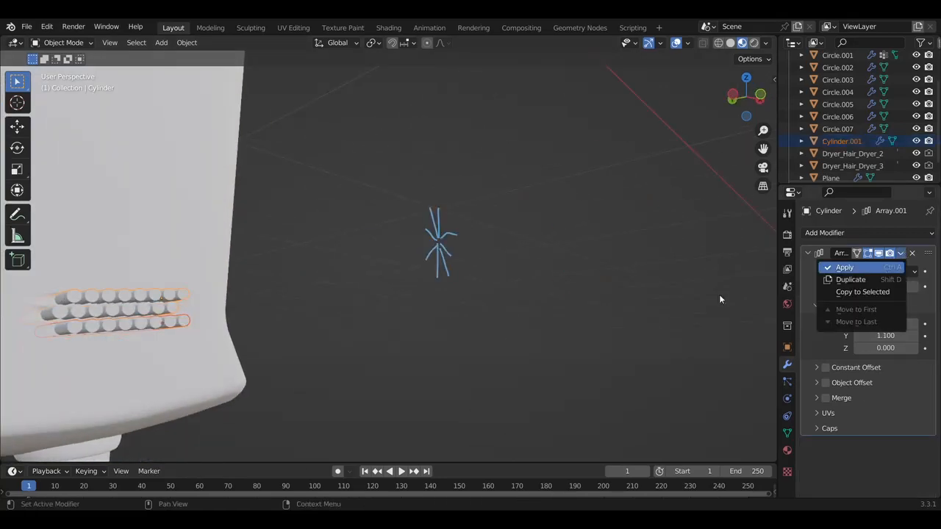
{"action": "key", "text": "ctrl+a"}
{"action": "left_click", "coordinate": [176, 329]}
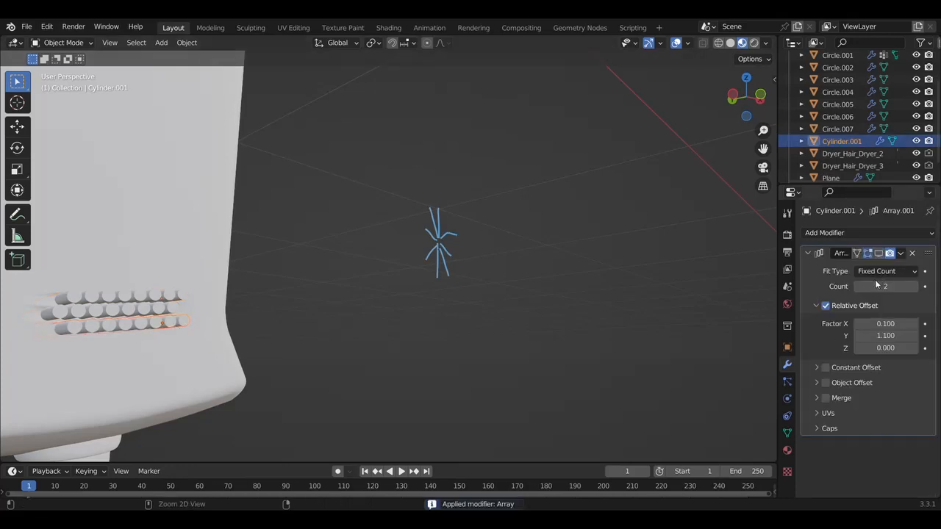
{"action": "left_click", "coordinate": [912, 254]}
Join the cylinder rows into a single object, adjust its position and hide it
{"action": "left_click", "coordinate": [92, 298]}
{"action": "middle_click_drag", "start_coordinate": [77, 300], "coordinate": [149, 302]}
{"action": "key", "text": "ctrl+j"}
{"action": "middle_click_drag", "start_coordinate": [316, 337], "coordinate": [320, 336]}
{"action": "key", "text": "g"}
{"action": "left_click", "coordinate": [309, 334]}
{"action": "key", "text": "h"}
Subdivide the block of faces around the holes on the handle's lower front, using more than one cut
{"action": "middle_click_drag", "start_coordinate": [208, 311], "coordinate": [205, 294]}
{"action": "left_click", "coordinate": [205, 294]}
{"action": "key", "text": "Tab"}
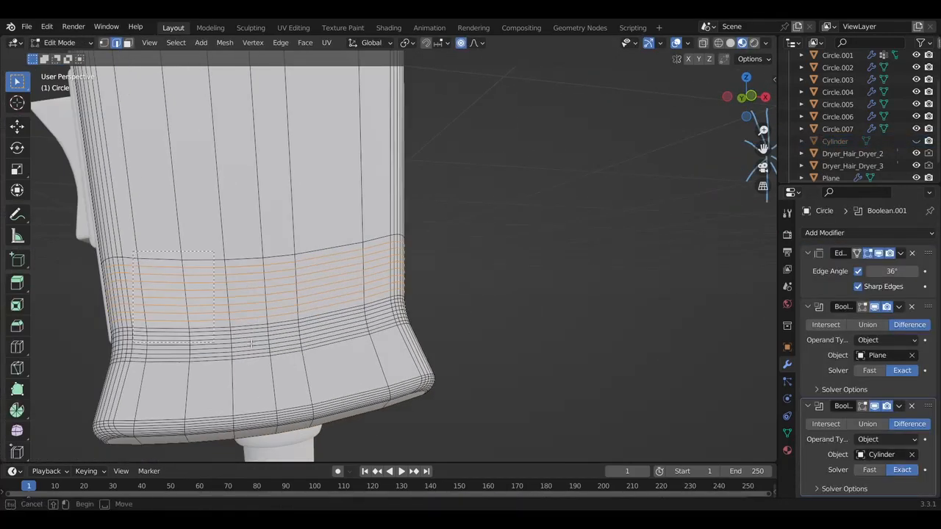
{"action": "key", "text": "3"}
{"action": "key", "text": "KP_1"}
{"action": "left_click_drag", "start_coordinate": [151, 257], "coordinate": [405, 334]}
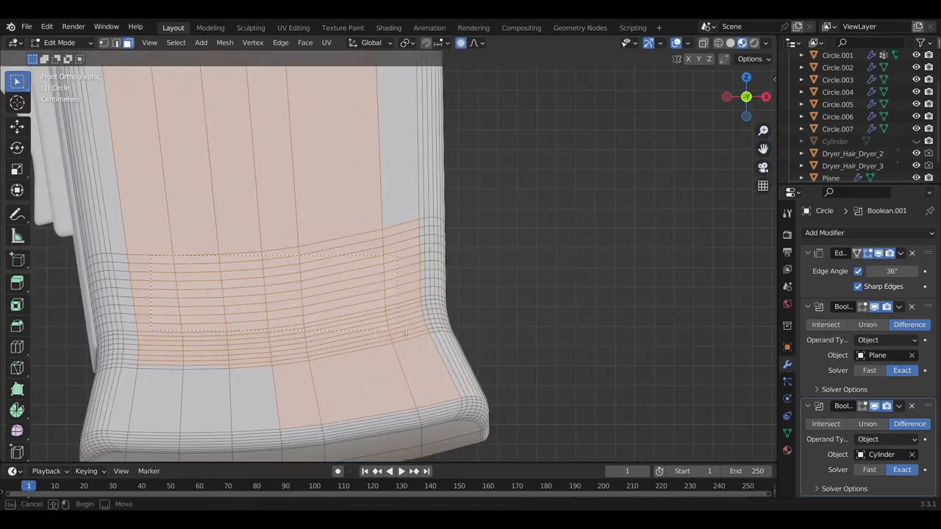
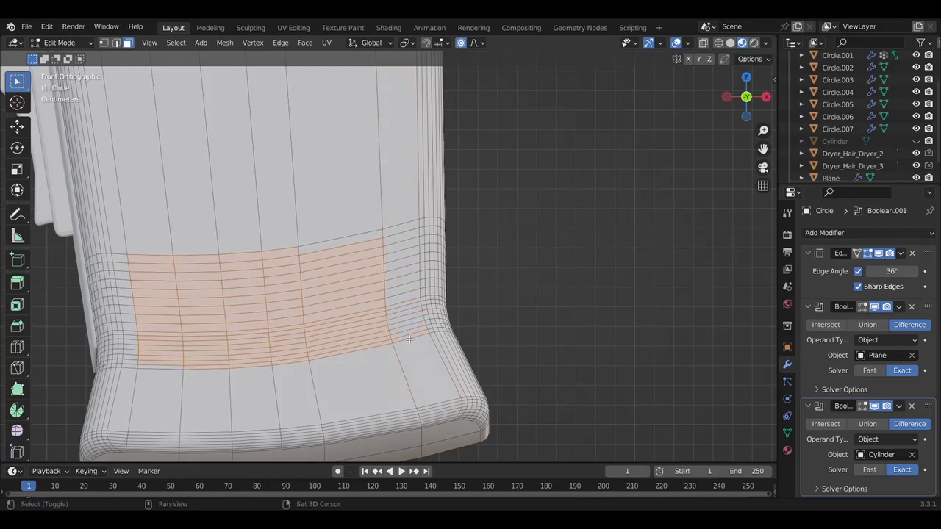
{"action": "right_click", "coordinate": [222, 310]}
{"action": "left_click", "coordinate": [200, 268]}
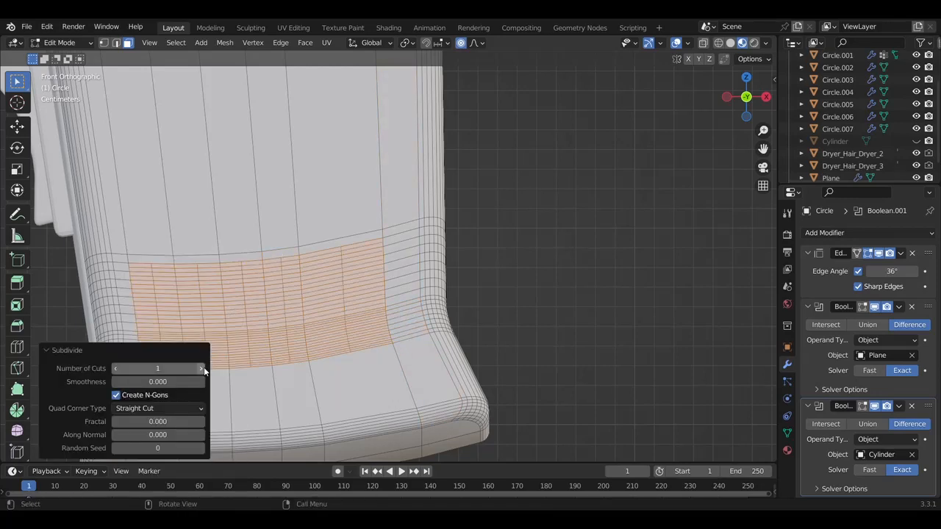
{"action": "left_click", "coordinate": [204, 368]}
Examine the cylinder holes in the handle's lower front up close in Object Mode
{"action": "key", "text": "Tab"}
{"action": "scroll", "coordinate": [268, 295], "scroll_direction": "up", "scroll_amount": 7}
{"action": "middle_click_drag", "start_coordinate": [308, 294], "coordinate": [272, 278]}
{"action": "scroll", "coordinate": [267, 295], "scroll_direction": "down", "scroll_amount": 6}
{"action": "scroll", "coordinate": [232, 284], "scroll_direction": "up", "scroll_amount": 5}
{"action": "scroll", "coordinate": [226, 276], "scroll_direction": "down", "scroll_amount": 5}
{"action": "scroll", "coordinate": [226, 276], "scroll_direction": "up", "scroll_amount": 4}
{"action": "scroll", "coordinate": [226, 276], "scroll_direction": "down", "scroll_amount": 5}
Try the Union and Intersect operations on the handle's cylinder Boolean, then return it to Difference
{"action": "left_click", "coordinate": [869, 425]}
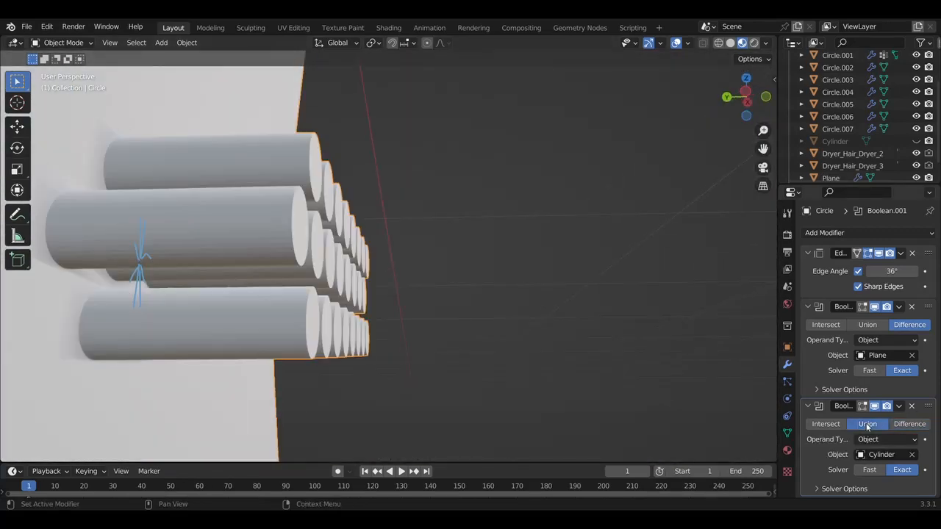
{"action": "left_click", "coordinate": [831, 424]}
{"action": "left_click", "coordinate": [909, 425]}
{"action": "middle_click_drag", "start_coordinate": [521, 383], "coordinate": [520, 383]}
{"action": "scroll", "coordinate": [519, 383], "scroll_direction": "down", "scroll_amount": 5}
Unhide the joined cylinders, scale them to reach through to the handle's opposite side, and hide them again
{"action": "key", "text": "h"}
{"action": "key", "text": "ctrl+z"}
{"action": "key", "text": "alt+h"}
{"action": "middle_click_drag", "start_coordinate": [513, 255], "coordinate": [588, 255]}
{"action": "left_click", "coordinate": [398, 304]}
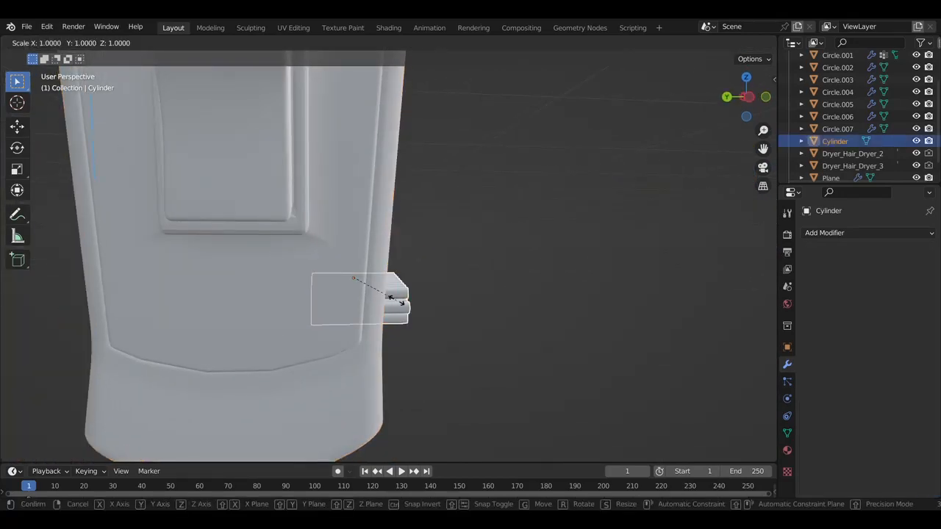
{"action": "left_click", "coordinate": [767, 327]}
{"action": "middle_click_drag", "start_coordinate": [209, 247], "coordinate": [315, 250]}
{"action": "left_click", "coordinate": [521, 311]}
{"action": "left_click", "coordinate": [521, 311]}
{"action": "key", "text": "h"}
Subdivide the block of faces on the opposite side of the lower handle with 4 cuts
{"action": "left_click", "coordinate": [633, 205]}
{"action": "key", "text": "Tab"}
{"action": "left_click_drag", "start_coordinate": [448, 224], "coordinate": [662, 349]}
{"action": "left_click_drag", "start_coordinate": [452, 242], "coordinate": [652, 354]}
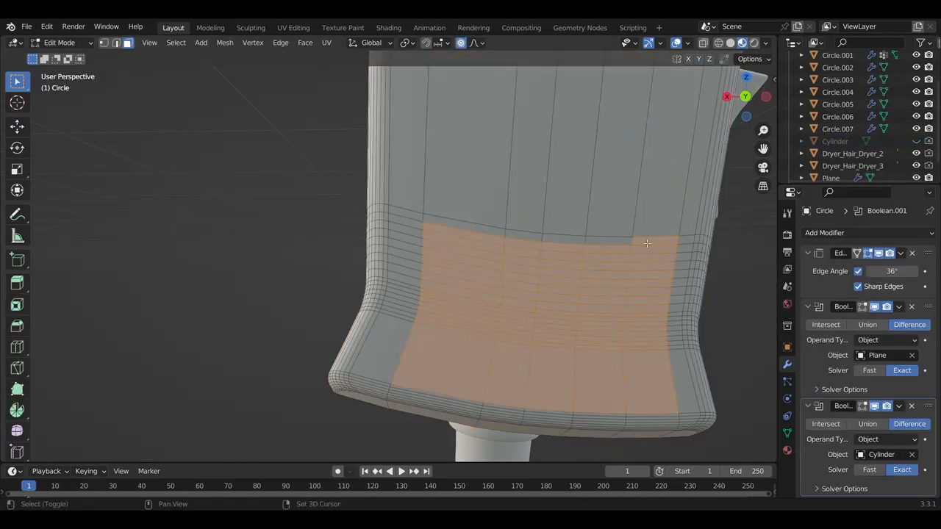
{"action": "right_click", "coordinate": [464, 375]}
{"action": "left_click", "coordinate": [418, 269]}
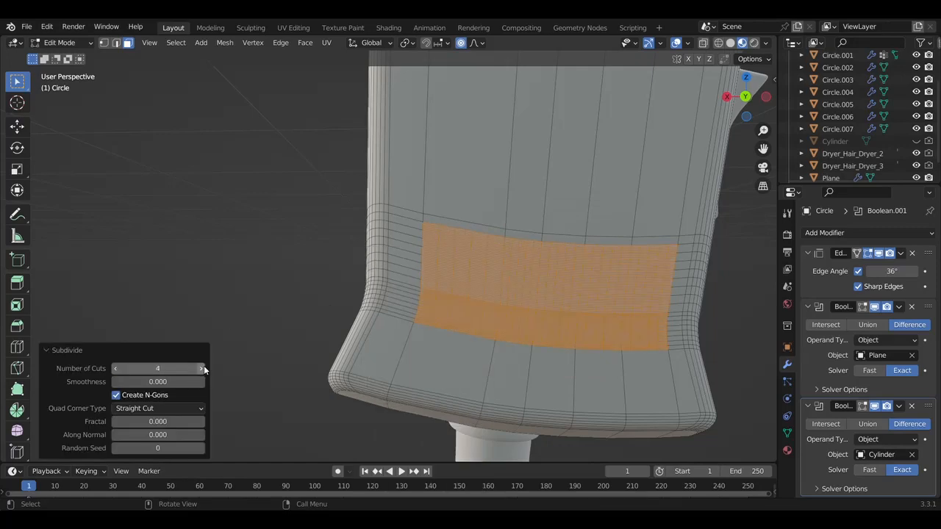
{"action": "key", "text": "Tab"}
Try a further one-cut subdivision on part of the newly subdivided handle faces, then undo it
{"action": "middle_click_drag", "start_coordinate": [459, 274], "coordinate": [446, 317]}
{"action": "key", "text": "Tab"}
{"action": "left_click_drag", "start_coordinate": [527, 318], "coordinate": [525, 316]}
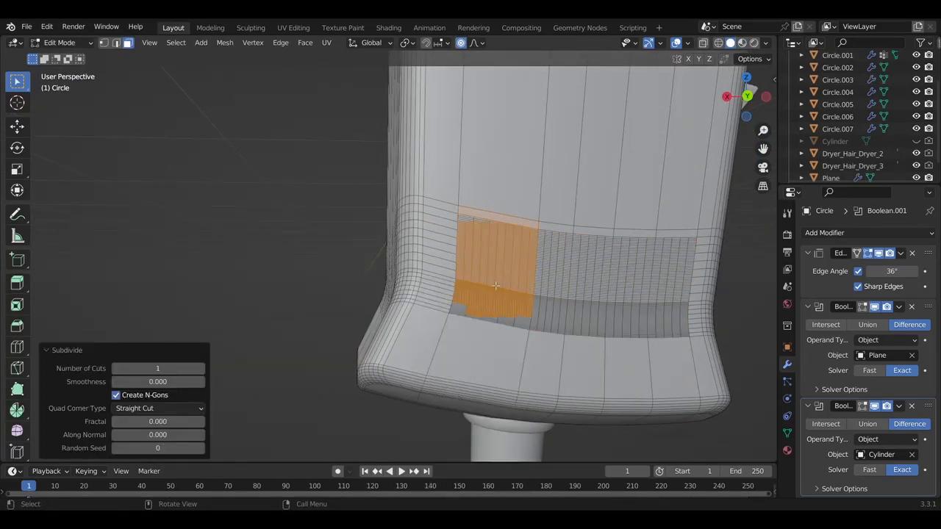
{"action": "key", "text": "Tab"}
{"action": "middle_click_drag", "start_coordinate": [492, 282], "coordinate": [316, 264]}
{"action": "key", "text": "Tab"}
{"action": "key", "text": "ctrl+z"}
{"action": "key", "text": "ctrl+z"}
Select the wide band of faces encircling the dryer body where it begins to taper toward the nozzle
{"action": "scroll", "coordinate": [539, 276], "scroll_direction": "down", "scroll_amount": 7}
{"action": "scroll", "coordinate": [540, 276], "scroll_direction": "down", "scroll_amount": 5}
{"action": "middle_click_drag", "start_coordinate": [540, 277], "coordinate": [349, 153]}
{"action": "key", "text": "Tab"}
{"action": "left_click", "coordinate": [313, 169], "text": "alt"}
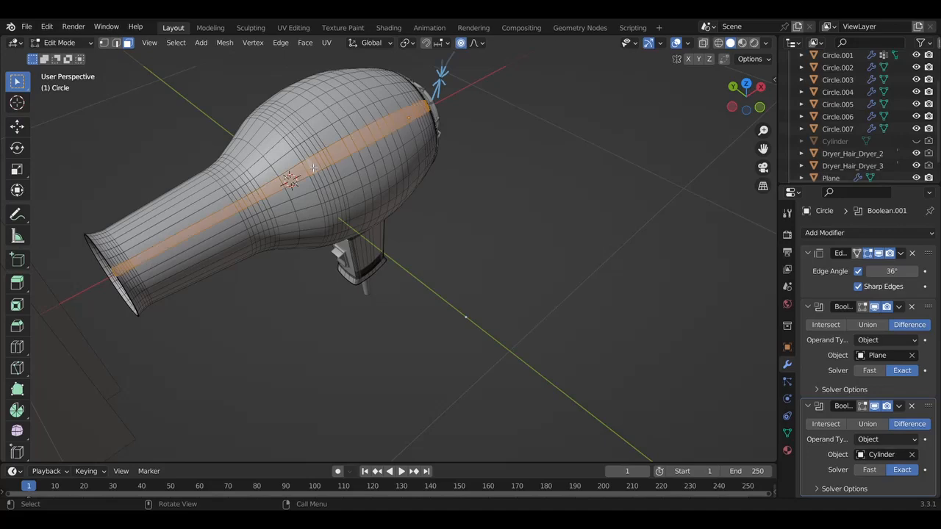
{"action": "scroll", "coordinate": [306, 165], "scroll_direction": "up", "scroll_amount": 5}
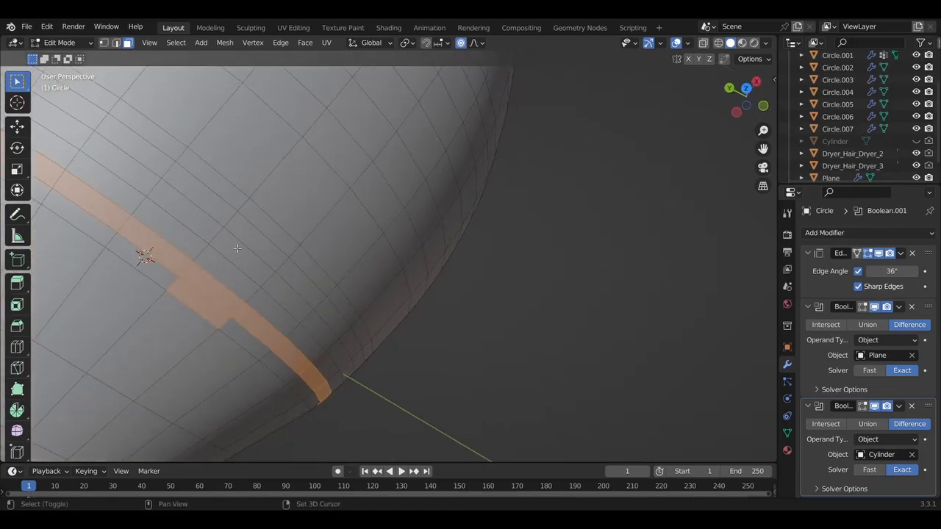
{"action": "scroll", "coordinate": [246, 214], "scroll_direction": "down", "scroll_amount": 5}
{"action": "middle_click_drag", "start_coordinate": [246, 214], "coordinate": [345, 203]}
{"action": "key", "text": "e"}
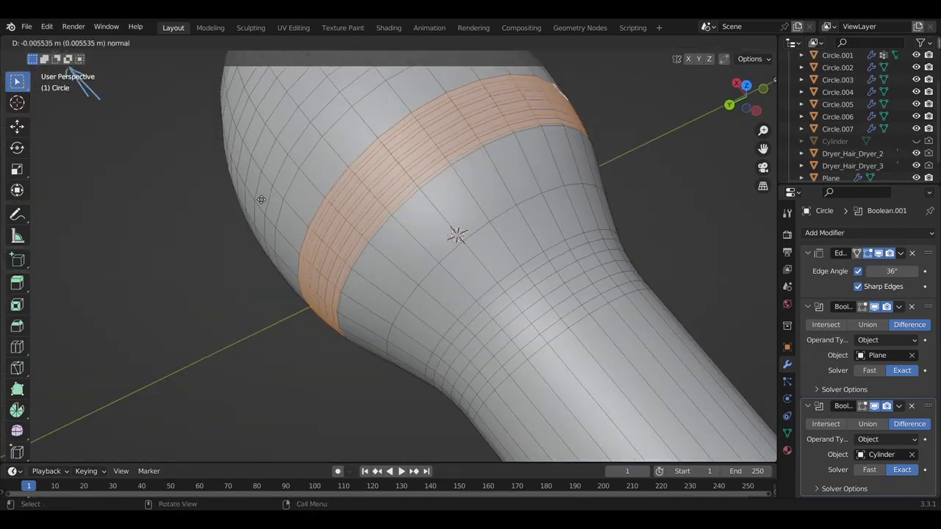
{"action": "right_click", "coordinate": [526, 243]}
{"action": "key", "text": "s"}
{"action": "right_click", "coordinate": [533, 243]}
{"action": "key", "text": "ctrl+z"}
{"action": "middle_click_drag", "start_coordinate": [539, 243], "coordinate": [672, 199]}
{"action": "key", "text": "s"}
{"action": "right_click", "coordinate": [668, 200]}
{"action": "middle_click_drag", "start_coordinate": [610, 176], "coordinate": [597, 213]}
Duplicate the selected face band in place and separate it into its own object
{"action": "key", "text": "shift+d"}
{"action": "right_click", "coordinate": [586, 236]}
{"action": "right_click", "coordinate": [585, 235]}
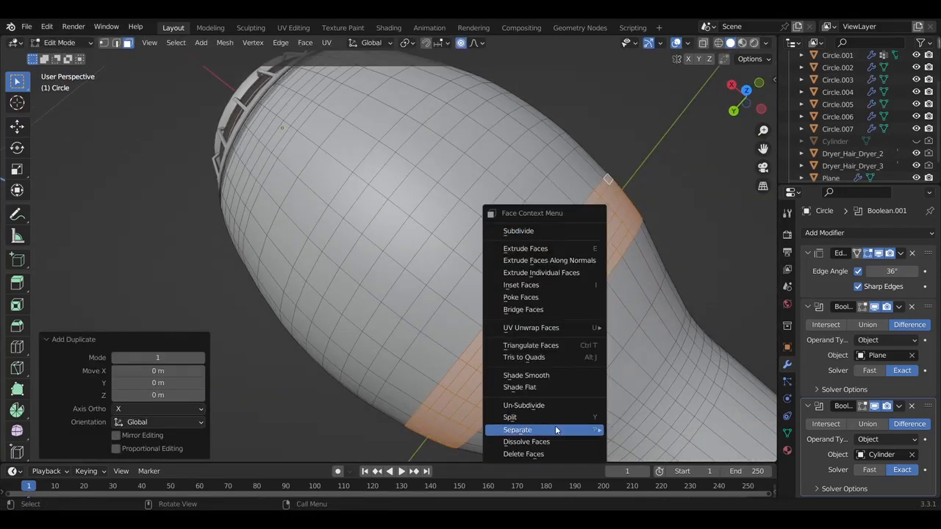
{"action": "left_click", "coordinate": [624, 430]}
{"action": "key", "text": "Tab"}
Add loop cuts near both borders of the face band on the dryer body, sliding them to about -0.768 and 0.922
{"action": "left_click", "coordinate": [495, 249]}
{"action": "key", "text": "Tab"}
{"action": "middle_click_drag", "start_coordinate": [492, 249], "coordinate": [535, 245]}
{"action": "left_click", "coordinate": [534, 244]}
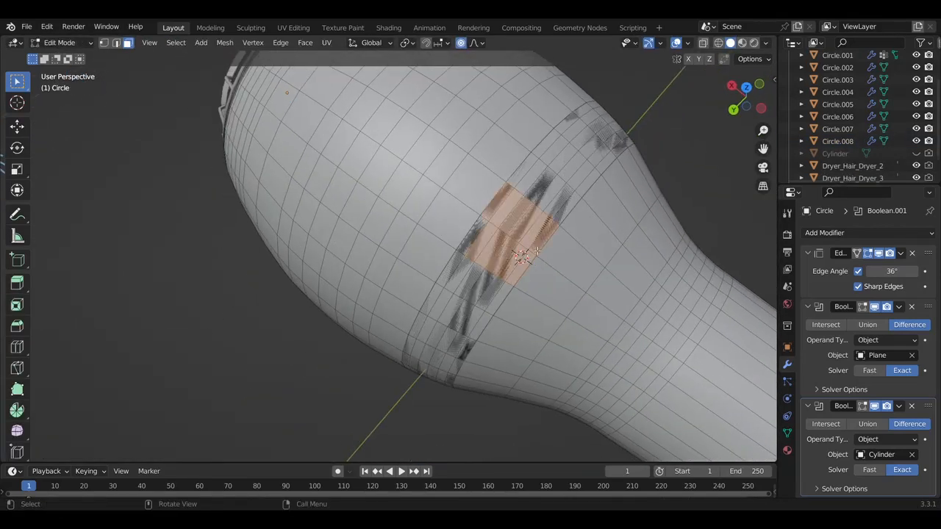
{"action": "left_click", "coordinate": [475, 208]}
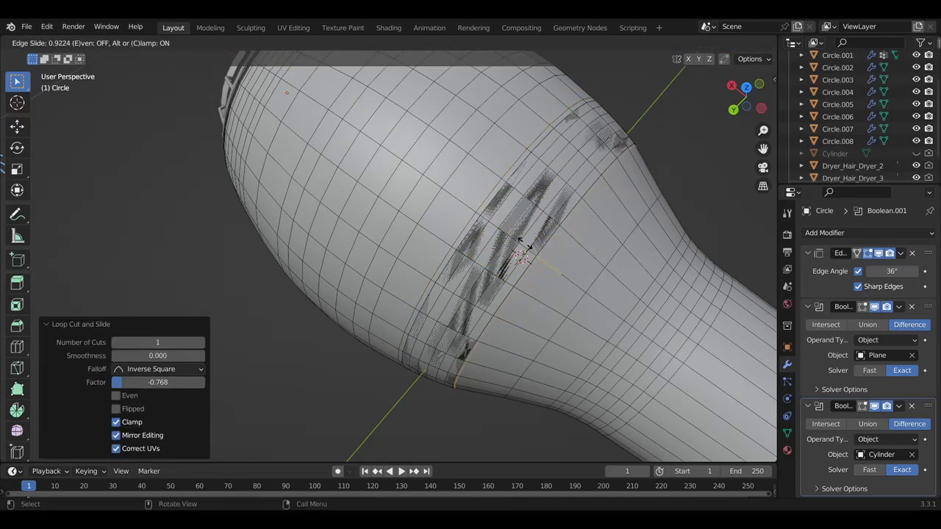
Select the body's face band between the border cuts and scale it inward to about 0.89 to form a recess
{"action": "key", "text": "3"}
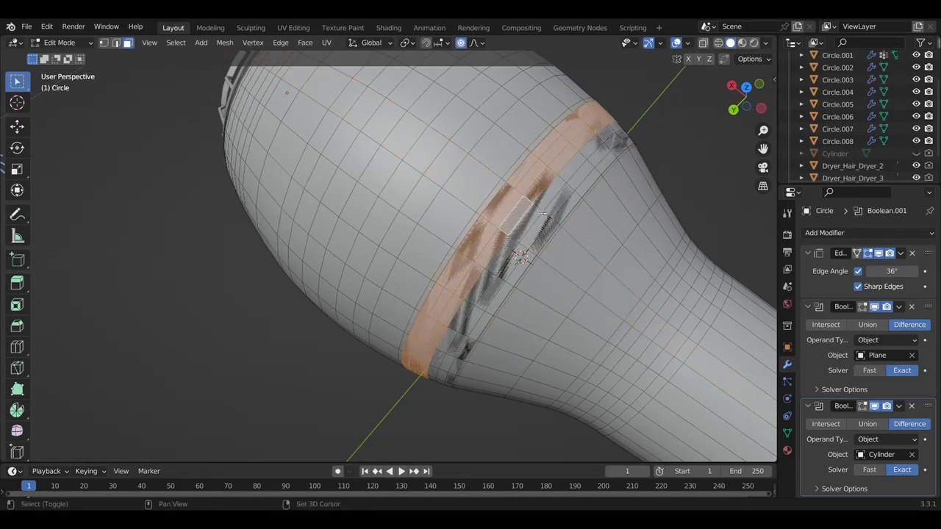
{"action": "middle_click_drag", "start_coordinate": [557, 226], "coordinate": [665, 232]}
{"action": "key", "text": "s"}
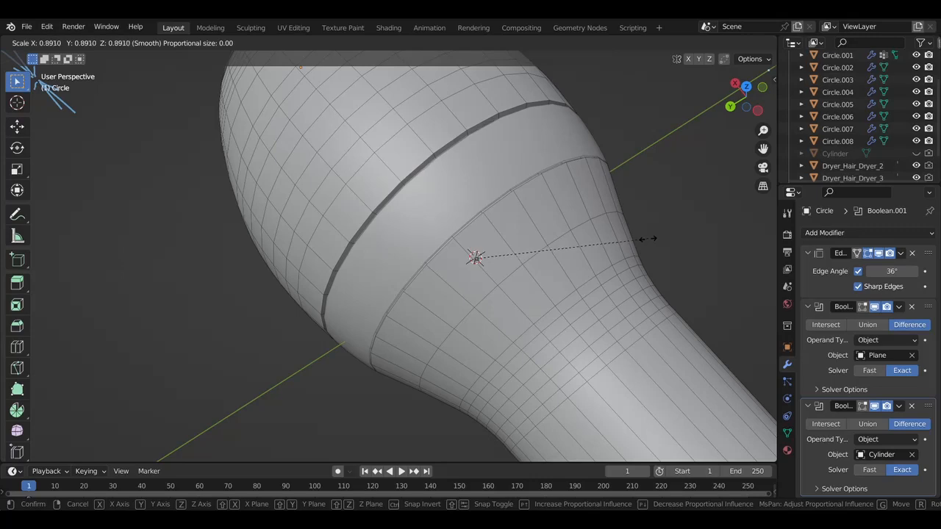
{"action": "left_click", "coordinate": [650, 237]}
Bevel the edge loops along both sides of the body's recessed band with 3 segments
{"action": "key", "text": "2"}
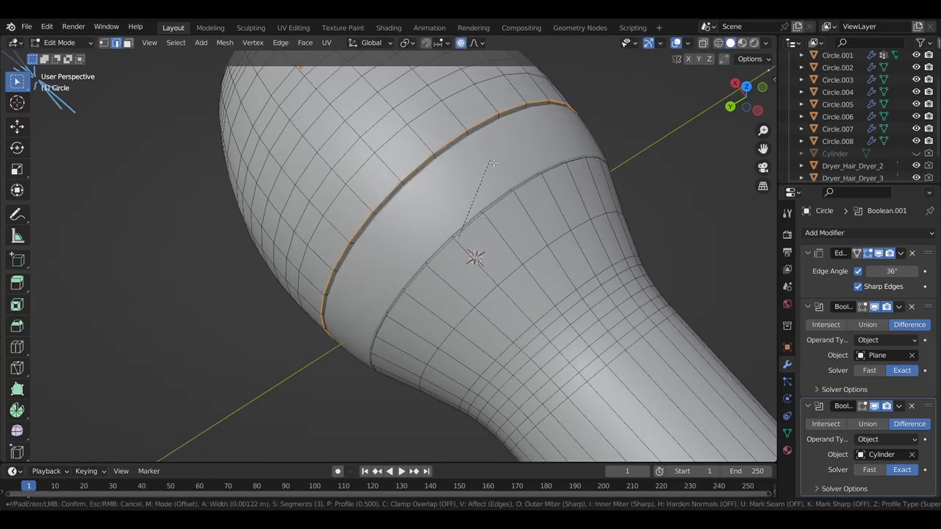
{"action": "left_click", "coordinate": [497, 160]}
{"action": "scroll", "coordinate": [498, 160], "scroll_direction": "up", "scroll_amount": 5}
{"action": "scroll", "coordinate": [507, 183], "scroll_direction": "down", "scroll_amount": 3}
{"action": "middle_click_drag", "start_coordinate": [514, 220], "coordinate": [503, 266]}
{"action": "left_click", "coordinate": [570, 214], "text": "alt"}
{"action": "key", "text": "ctrl+b"}
{"action": "left_click", "coordinate": [561, 218]}
{"action": "key", "text": "Tab"}
Scale up all the geometry of the separated band so it sits outside the dryer body
{"action": "scroll", "coordinate": [534, 224], "scroll_direction": "down", "scroll_amount": 4}
{"action": "left_click", "coordinate": [302, 305]}
{"action": "key", "text": "Tab"}
{"action": "scroll", "coordinate": [301, 294], "scroll_direction": "up", "scroll_amount": 4}
{"action": "key", "text": "a"}
{"action": "key", "text": "s"}
{"action": "middle_click_drag", "start_coordinate": [315, 262], "coordinate": [365, 124]}
{"action": "left_click", "coordinate": [382, 126]}
Replace the separated band's two Boolean modifiers with a Solidify modifier of offset 1.0, placed first in the stack
{"action": "left_click", "coordinate": [912, 307]}
{"action": "left_click", "coordinate": [912, 306]}
{"action": "left_click", "coordinate": [875, 233]}
{"action": "left_click", "coordinate": [689, 439]}
{"action": "left_click_drag", "start_coordinate": [886, 356], "coordinate": [888, 355]}
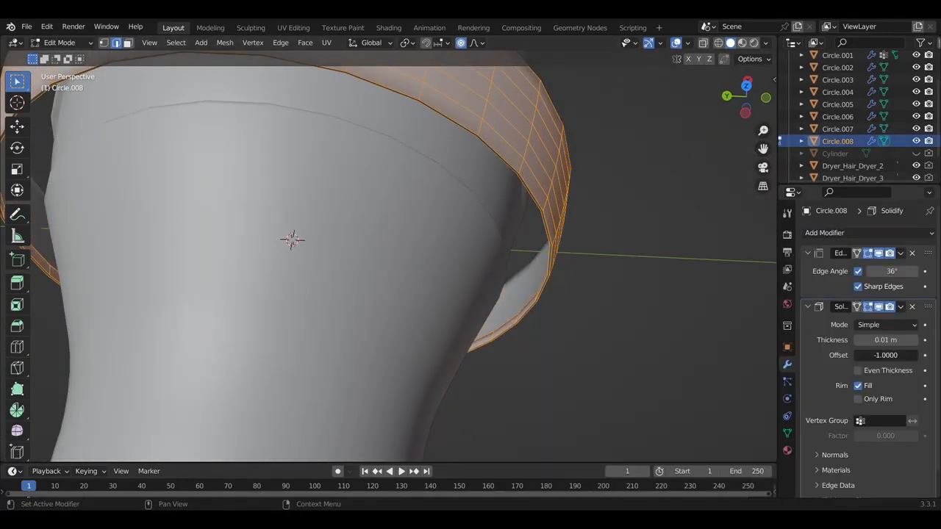
{"action": "left_click_drag", "start_coordinate": [928, 308], "coordinate": [927, 251]}
Try deleting the face loops across the separated band's outer surface
{"action": "key", "text": "Tab"}
{"action": "middle_click_drag", "start_coordinate": [605, 239], "coordinate": [614, 233]}
{"action": "key", "text": "Tab"}
{"action": "scroll", "coordinate": [567, 213], "scroll_direction": "up", "scroll_amount": 4}
{"action": "middle_click_drag", "start_coordinate": [568, 213], "coordinate": [570, 160]}
{"action": "left_click", "coordinate": [573, 158], "text": "alt"}
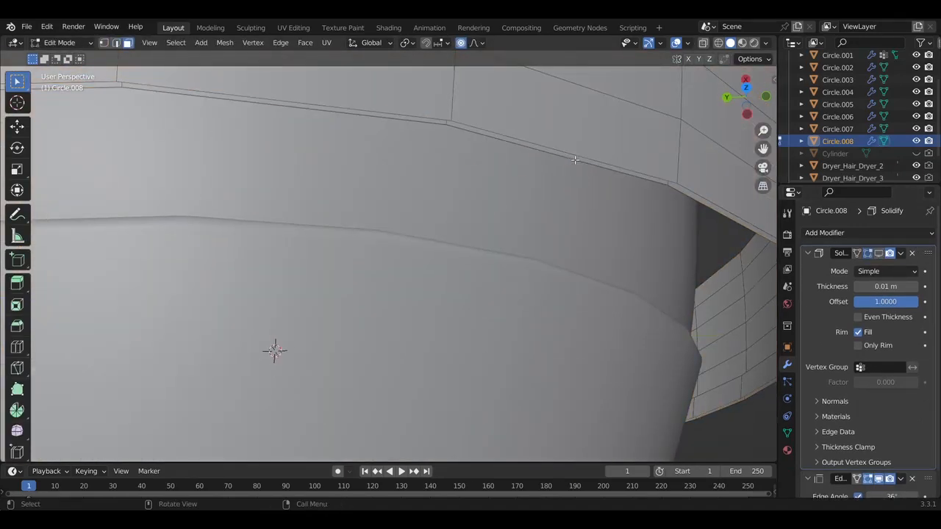
{"action": "scroll", "coordinate": [623, 211], "scroll_direction": "down", "scroll_amount": 8}
{"action": "middle_click_drag", "start_coordinate": [623, 211], "coordinate": [623, 161]}
{"action": "middle_click_drag", "start_coordinate": [623, 211], "coordinate": [484, 315], "text": "shift"}
{"action": "scroll", "coordinate": [622, 210], "scroll_direction": "up", "scroll_amount": 7}
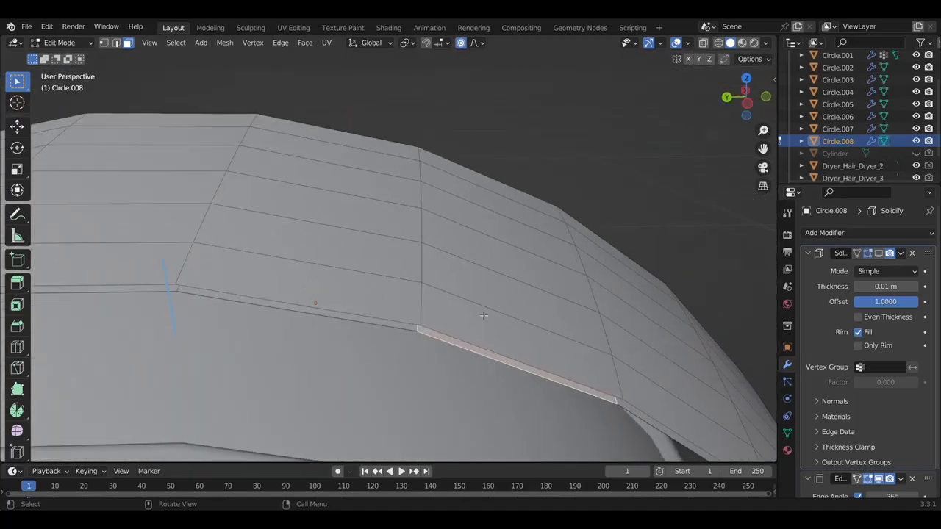
{"action": "left_click", "coordinate": [427, 312], "text": "alt"}
{"action": "left_click", "coordinate": [428, 264], "text": "alt+shift"}
{"action": "left_click", "coordinate": [427, 226], "text": "alt+shift"}
{"action": "left_click", "coordinate": [435, 193], "text": "alt+shift"}
{"action": "left_click", "coordinate": [321, 184], "text": "alt+shift"}
{"action": "key", "text": "x"}
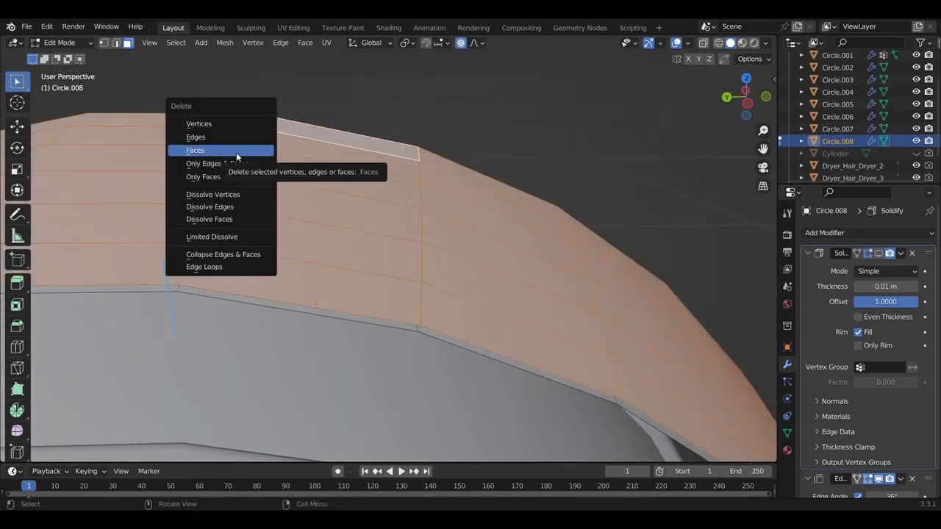
{"action": "left_click", "coordinate": [236, 152]}
Undo the deletion of the band's faces and clear the selection
{"action": "middle_click_drag", "start_coordinate": [397, 263], "coordinate": [427, 266]}
{"action": "scroll", "coordinate": [433, 265], "scroll_direction": "down", "scroll_amount": 4}
{"action": "key", "text": "ctrl+z"}
{"action": "key", "text": "x"}
{"action": "left_click", "coordinate": [432, 270]}
{"action": "key", "text": "ctrl+z"}
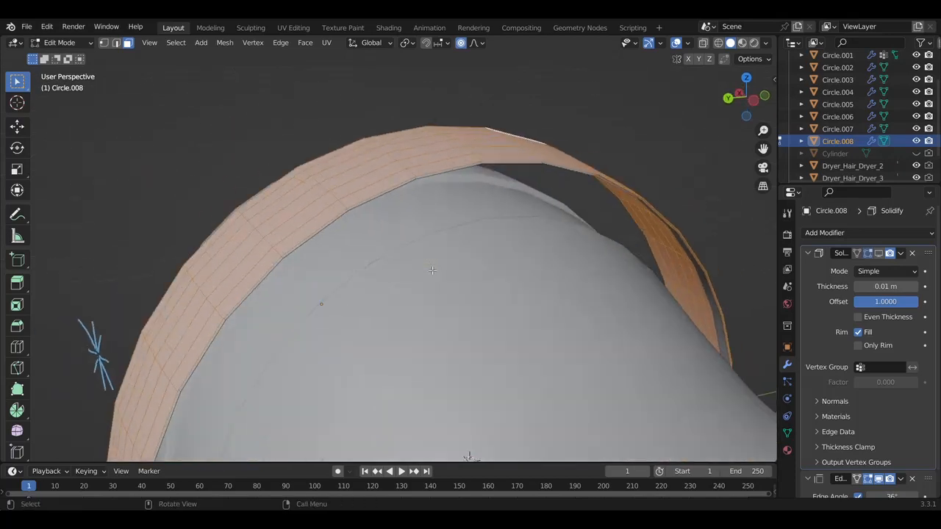
{"action": "key", "text": "alt+a"}
{"action": "middle_click_drag", "start_coordinate": [328, 289], "coordinate": [527, 241]}
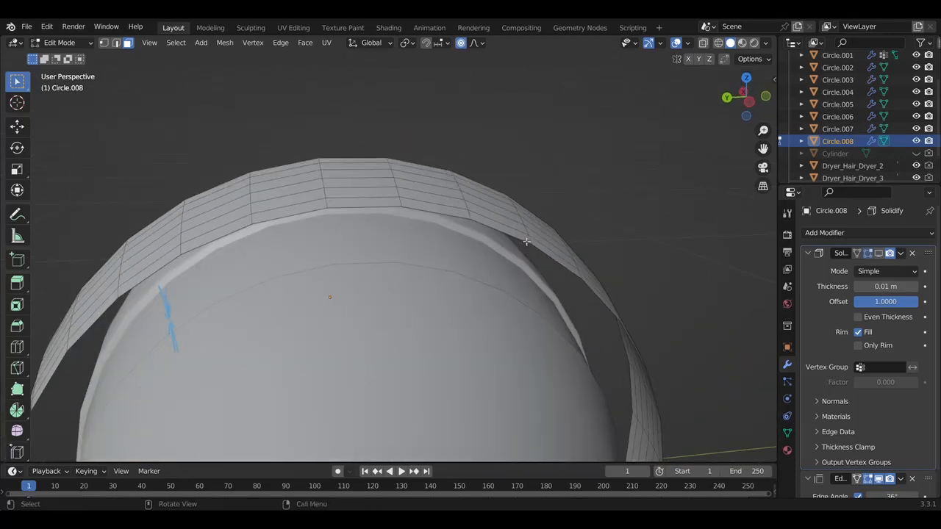
Set the band's Solidify offset to -1.0, increase its thickness and apply the modifier
{"action": "left_click", "coordinate": [864, 268]}
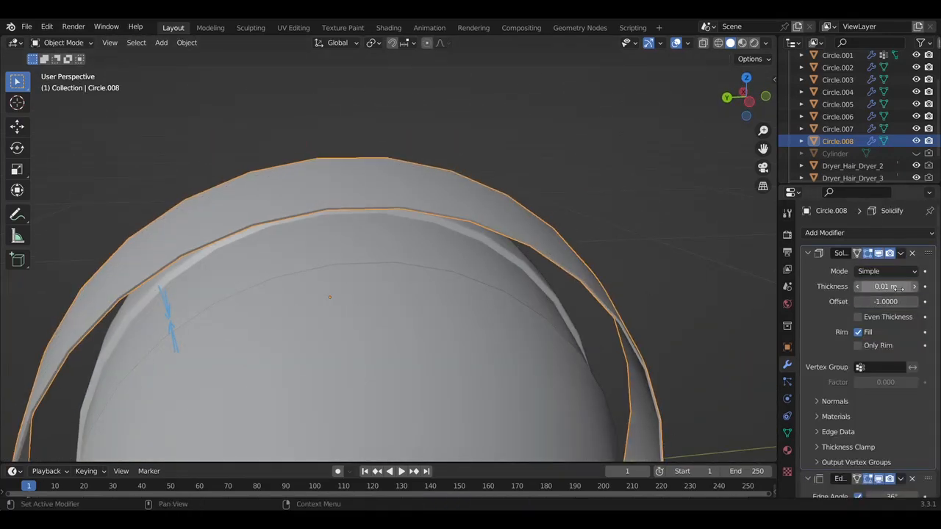
{"action": "left_click_drag", "start_coordinate": [892, 293], "coordinate": [912, 293]}
{"action": "key", "text": "ctrl+a"}
{"action": "key", "text": "Tab"}
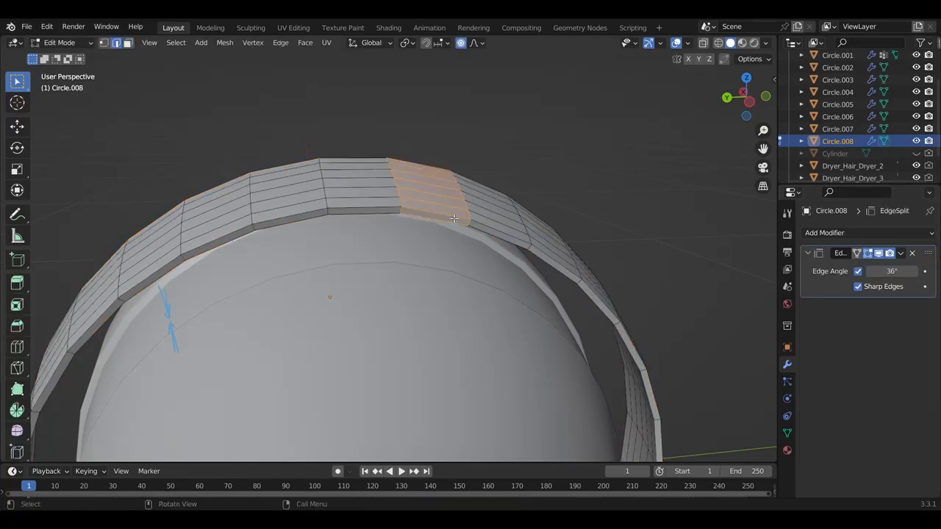
Bevel the edge loop along the border of the solidified band
{"action": "left_click", "coordinate": [464, 216]}
{"action": "middle_click_drag", "start_coordinate": [464, 216], "coordinate": [588, 220]}
{"action": "left_click", "coordinate": [734, 211], "text": "alt"}
{"action": "key", "text": "ctrl+b"}
{"action": "left_click", "coordinate": [736, 219]}
{"action": "key", "text": "Tab"}
{"action": "middle_click_drag", "start_coordinate": [736, 221], "coordinate": [596, 239]}
{"action": "middle_click_drag", "start_coordinate": [647, 286], "coordinate": [483, 294]}
{"action": "key", "text": "KP_1"}
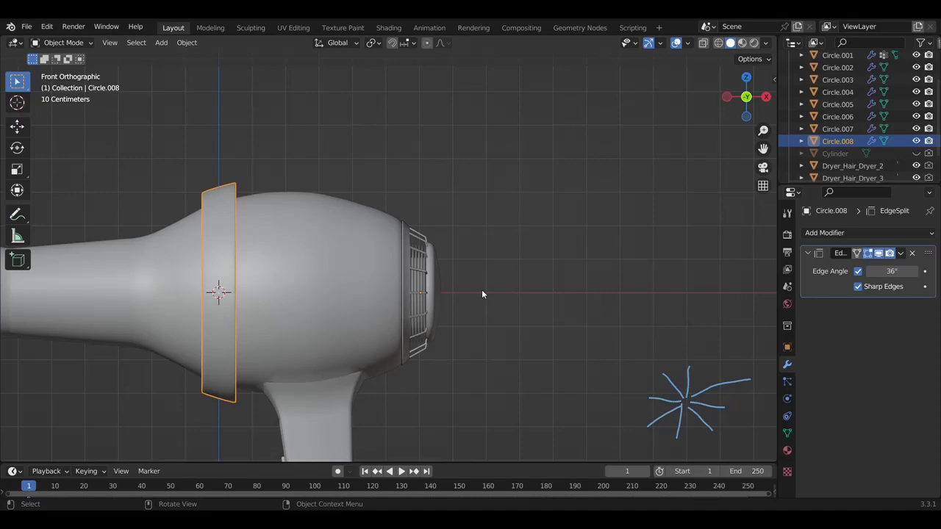
Reset the band's origin and scale the band down to fit into the body's recess
{"action": "right_click", "coordinate": [623, 336]}
{"action": "right_click", "coordinate": [184, 316]}
{"action": "left_click", "coordinate": [309, 330]}
{"action": "left_click", "coordinate": [506, 349]}
{"action": "middle_click_drag", "start_coordinate": [185, 248], "coordinate": [223, 269]}
{"action": "scroll", "coordinate": [247, 258], "scroll_direction": "up", "scroll_amount": 4}
{"action": "left_click", "coordinate": [224, 269]}
{"action": "scroll", "coordinate": [223, 268], "scroll_direction": "down", "scroll_amount": 2}
{"action": "left_click", "coordinate": [143, 307]}
{"action": "key", "text": "s"}
{"action": "left_click", "coordinate": [149, 306]}
Hide the Dryer_Hair_Dryer_2 and Dryer_Hair_Dryer_3 objects
{"action": "middle_click_drag", "start_coordinate": [148, 306], "coordinate": [477, 291]}
{"action": "scroll", "coordinate": [149, 308], "scroll_direction": "down", "scroll_amount": 4}
{"action": "left_click", "coordinate": [148, 306]}
{"action": "scroll", "coordinate": [279, 332], "scroll_direction": "up", "scroll_amount": 4}
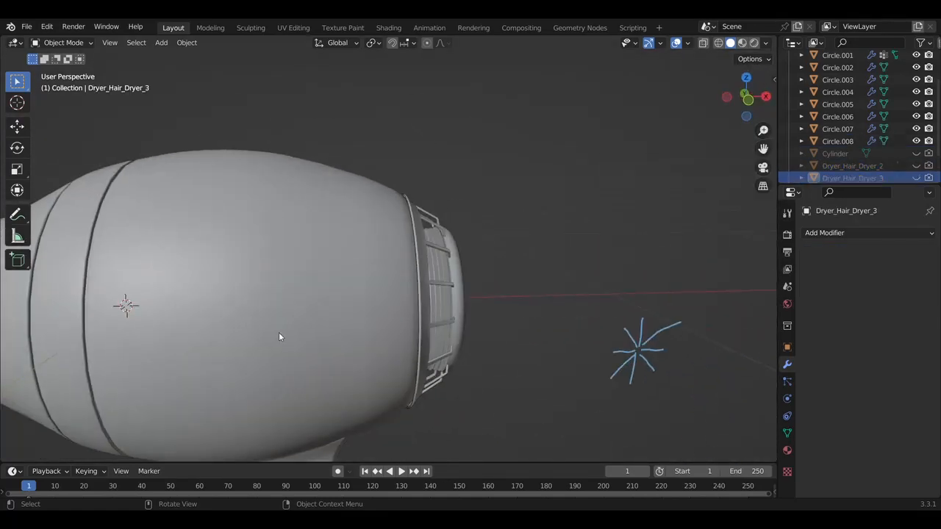
{"action": "scroll", "coordinate": [279, 333], "scroll_direction": "down", "scroll_amount": 3}
{"action": "middle_click_drag", "start_coordinate": [279, 332], "coordinate": [339, 324]}
{"action": "scroll", "coordinate": [279, 332], "scroll_direction": "down", "scroll_amount": 3}
{"action": "middle_click_drag", "start_coordinate": [279, 333], "coordinate": [249, 330]}
{"action": "left_click", "coordinate": [72, 289]}
{"action": "key", "text": "Tab"}
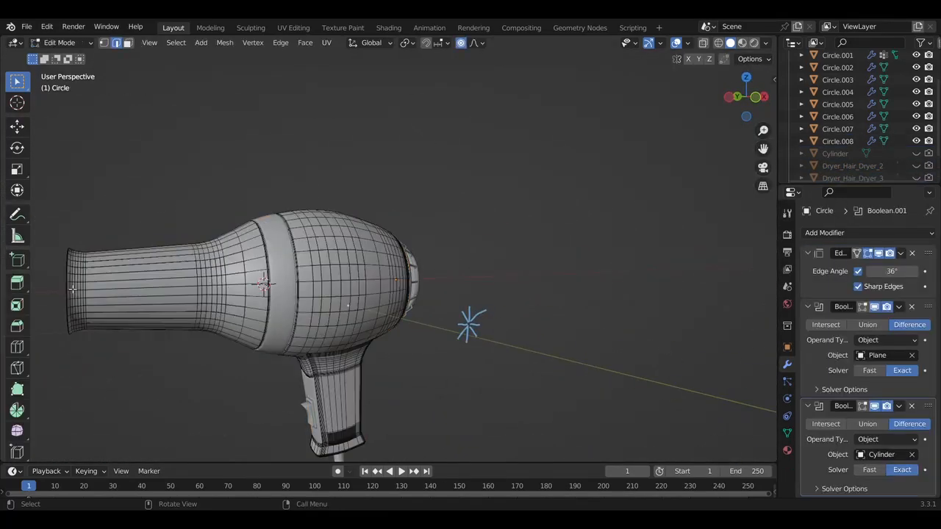
{"action": "key", "text": "KP_1"}
{"action": "left_click_drag", "start_coordinate": [102, 266], "coordinate": [195, 300]}
{"action": "middle_click_drag", "start_coordinate": [210, 281], "coordinate": [324, 286]}
{"action": "scroll", "coordinate": [149, 276], "scroll_direction": "up", "scroll_amount": 2}
{"action": "scroll", "coordinate": [148, 275], "scroll_direction": "up", "scroll_amount": 3}
{"action": "scroll", "coordinate": [159, 286], "scroll_direction": "down", "scroll_amount": 5}
{"action": "mouse_move", "coordinate": [125, 285]}
{"action": "middle_mouse_down"}
{"action": "mouse_move", "coordinate": [342, 276]}
{"action": "mouse_move", "coordinate": [373, 314]}
{"action": "mouse_move", "coordinate": [426, 311]}
{"action": "middle_mouse_up"}
{"action": "key", "text": "Tab"}
Switch the viewport to Material Preview and give the part behind the rear grille a new material with a near-black base color
{"action": "scroll", "coordinate": [372, 313], "scroll_direction": "up", "scroll_amount": 5}
{"action": "left_click", "coordinate": [742, 44]}
{"action": "middle_click_drag", "start_coordinate": [661, 220], "coordinate": [603, 235]}
{"action": "left_click", "coordinate": [684, 323]}
{"action": "left_click", "coordinate": [788, 451]}
{"action": "left_click", "coordinate": [857, 289]}
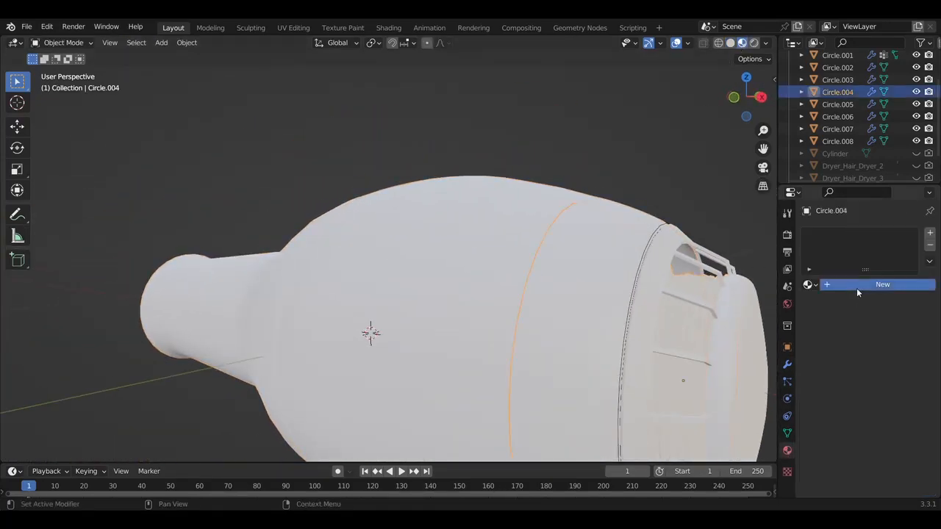
{"action": "scroll", "coordinate": [844, 247], "scroll_direction": "up", "scroll_amount": 3}
{"action": "left_click", "coordinate": [834, 304]}
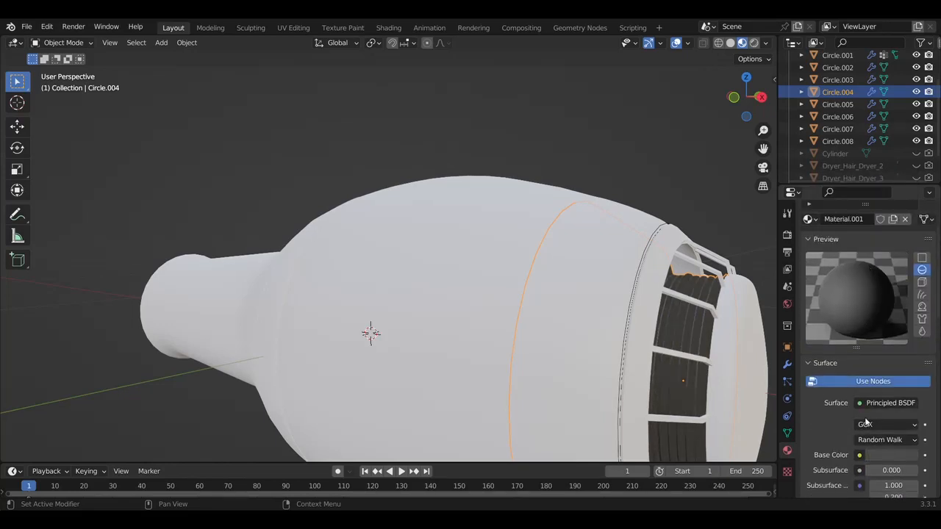
Adjust the dark material's subsurface amount and set its subsurface color to a pale blue-violet
{"action": "scroll", "coordinate": [866, 421], "scroll_direction": "down", "scroll_amount": 3}
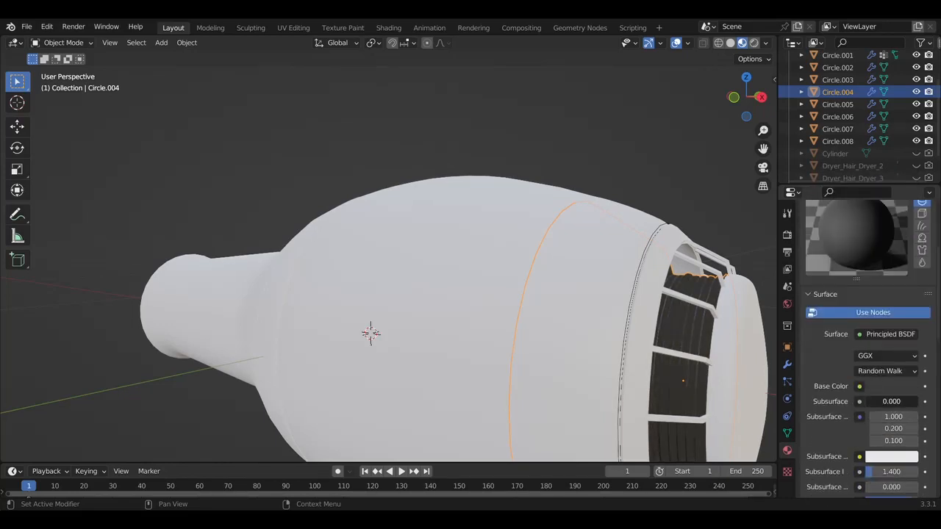
{"action": "left_click_drag", "start_coordinate": [891, 401], "coordinate": [899, 402]}
{"action": "left_click", "coordinate": [874, 458]}
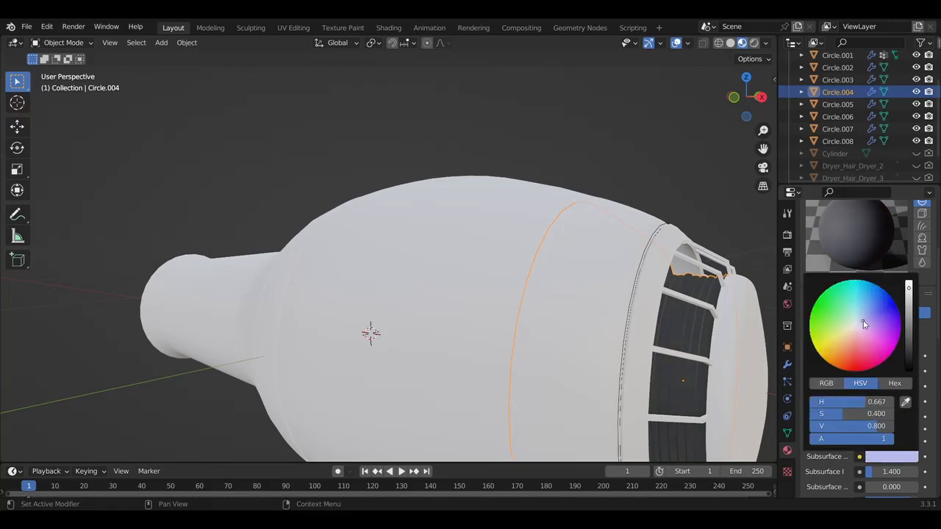
Give the dryer body a new material with a light pink base color
{"action": "middle_click_drag", "start_coordinate": [679, 338], "coordinate": [672, 350]}
{"action": "left_click", "coordinate": [668, 349]}
{"action": "left_click", "coordinate": [869, 285]}
{"action": "scroll", "coordinate": [851, 422], "scroll_direction": "down", "scroll_amount": 5}
{"action": "left_click", "coordinate": [879, 393]}
{"action": "left_click_drag", "start_coordinate": [869, 285], "coordinate": [863, 266]}
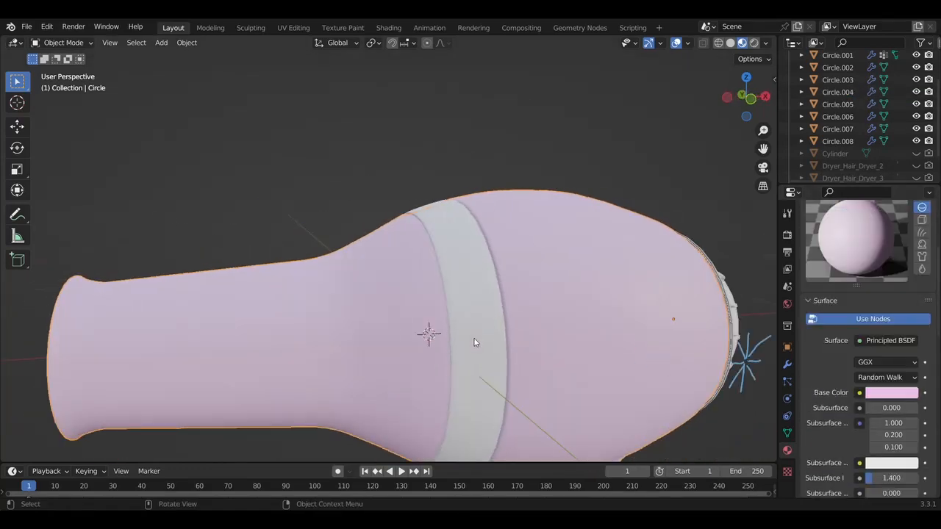
Give the band around the body a new material with a dark purple base color
{"action": "scroll", "coordinate": [853, 292], "scroll_direction": "up", "scroll_amount": 5}
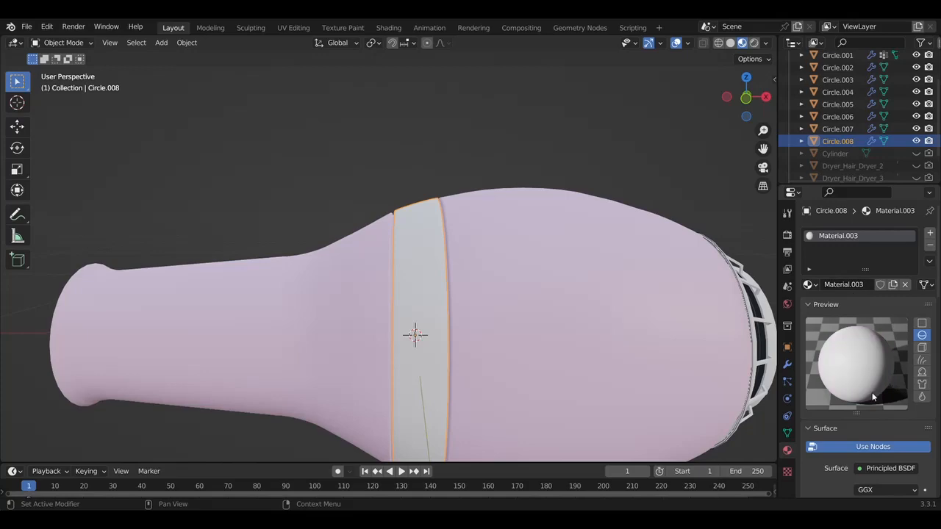
{"action": "scroll", "coordinate": [855, 296], "scroll_direction": "down", "scroll_amount": 5}
{"action": "left_click", "coordinate": [888, 369]}
{"action": "left_click", "coordinate": [890, 260]}
{"action": "left_click_drag", "start_coordinate": [910, 210], "coordinate": [912, 244]}
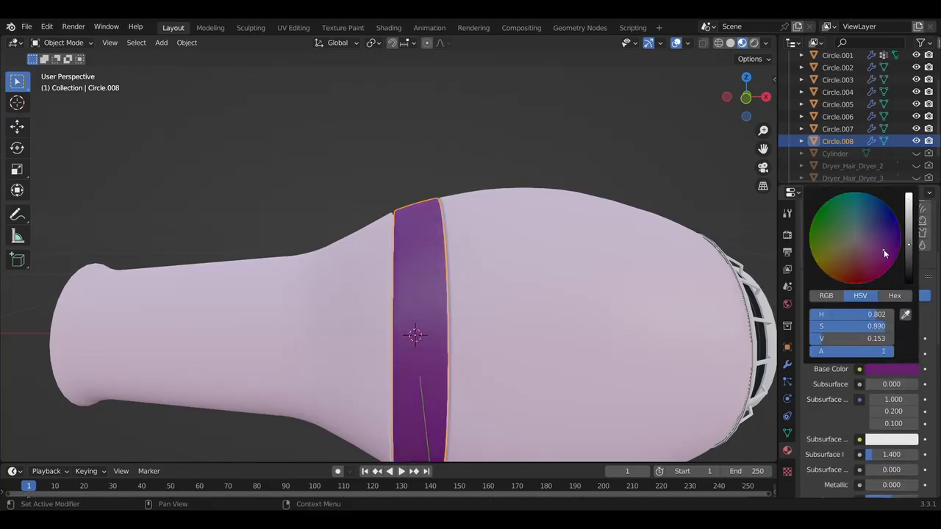
Set the band material's subsurface color to pink and adjust its purple base color
{"action": "scroll", "coordinate": [885, 254], "scroll_direction": "up", "scroll_amount": 3}
{"action": "middle_click_drag", "start_coordinate": [559, 324], "coordinate": [626, 326]}
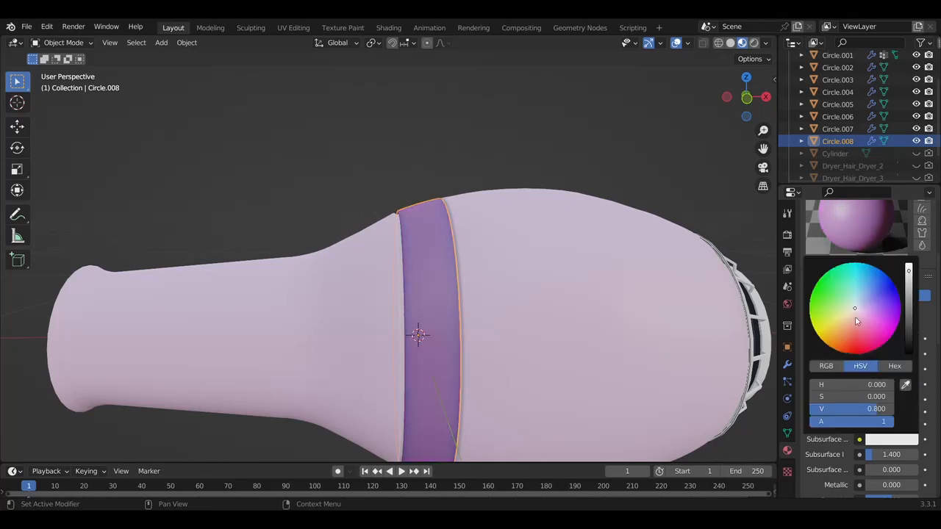
{"action": "left_click", "coordinate": [892, 369]}
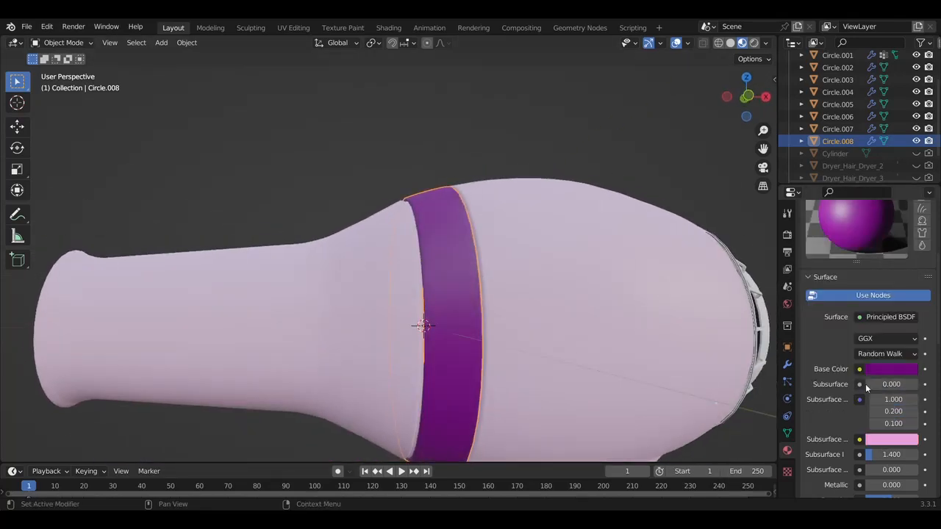
{"action": "scroll", "coordinate": [866, 384], "scroll_direction": "down", "scroll_amount": 5}
{"action": "left_click", "coordinate": [707, 275]}
{"action": "scroll", "coordinate": [882, 382], "scroll_direction": "down", "scroll_amount": 7}
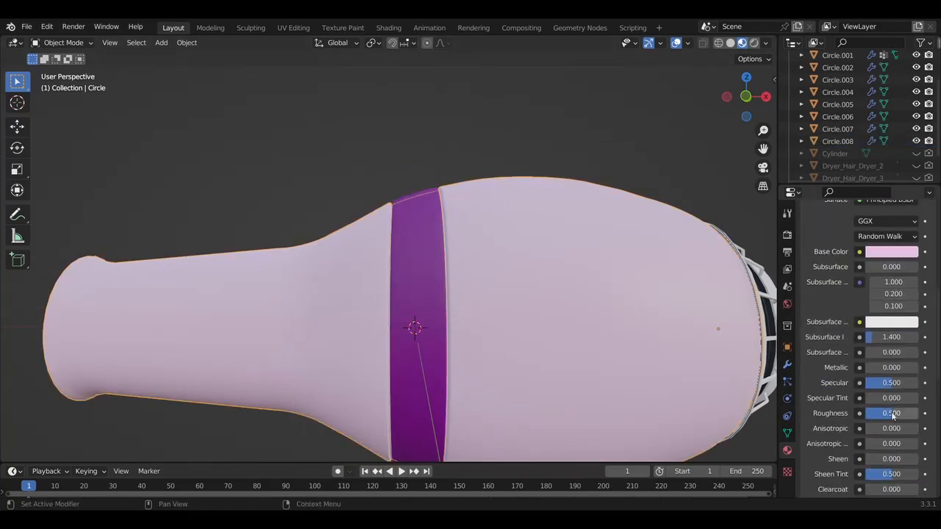
Assign the body's light pink material to the frame around the handle's switch
{"action": "middle_click_drag", "start_coordinate": [640, 337], "coordinate": [586, 356]}
{"action": "left_click", "coordinate": [556, 412]}
{"action": "left_click", "coordinate": [850, 284]}
{"action": "scroll", "coordinate": [834, 444], "scroll_direction": "down", "scroll_amount": 4}
{"action": "left_click", "coordinate": [875, 422]}
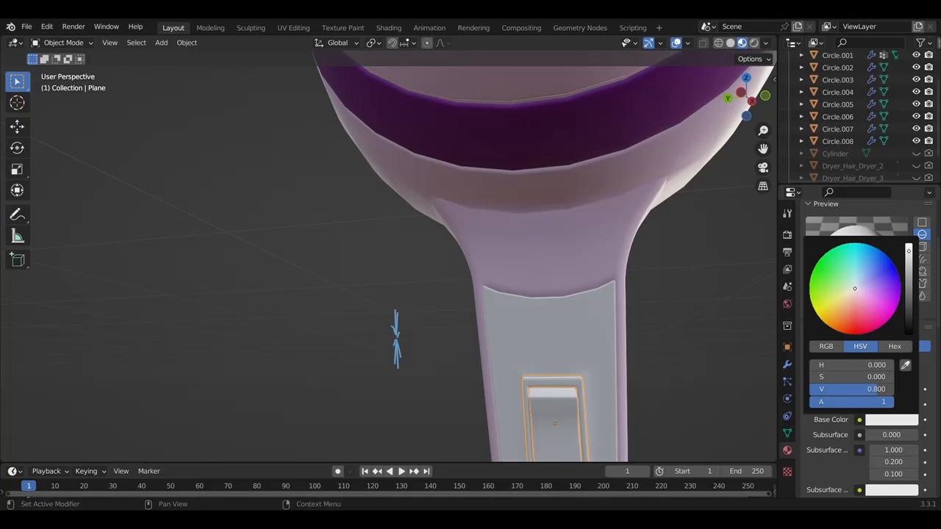
{"action": "scroll", "coordinate": [813, 287], "scroll_direction": "up", "scroll_amount": 3}
{"action": "left_click", "coordinate": [809, 250]}
{"action": "left_click", "coordinate": [780, 316]}
Give the rocker switch on the handle a new material with a light blue base color
{"action": "middle_click_drag", "start_coordinate": [586, 360], "coordinate": [661, 397]}
{"action": "left_click", "coordinate": [590, 409]}
{"action": "scroll", "coordinate": [647, 367], "scroll_direction": "down", "scroll_amount": 3}
{"action": "left_click", "coordinate": [853, 285]}
{"action": "left_click", "coordinate": [877, 410]}
{"action": "left_click_drag", "start_coordinate": [855, 323], "coordinate": [864, 270]}
Give the inset panel around the handle's switch a new white material with Metallic 0.138
{"action": "middle_click_drag", "start_coordinate": [515, 375], "coordinate": [614, 382]}
{"action": "left_click", "coordinate": [517, 401]}
{"action": "left_click", "coordinate": [831, 285]}
{"action": "scroll", "coordinate": [880, 441], "scroll_direction": "down", "scroll_amount": 6}
{"action": "left_click_drag", "start_coordinate": [882, 413], "coordinate": [892, 413]}
{"action": "scroll", "coordinate": [887, 400], "scroll_direction": "down", "scroll_amount": 4}
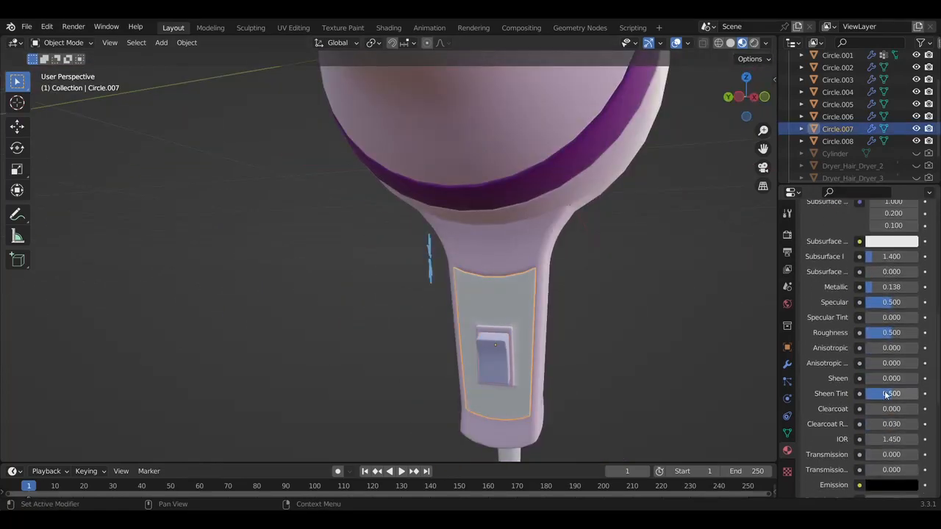
{"action": "scroll", "coordinate": [896, 336], "scroll_direction": "up", "scroll_amount": 11}
{"action": "middle_click_drag", "start_coordinate": [397, 327], "coordinate": [488, 336]}
{"action": "middle_click_drag", "start_coordinate": [580, 332], "coordinate": [549, 328]}
{"action": "scroll", "coordinate": [548, 327], "scroll_direction": "down", "scroll_amount": 2}
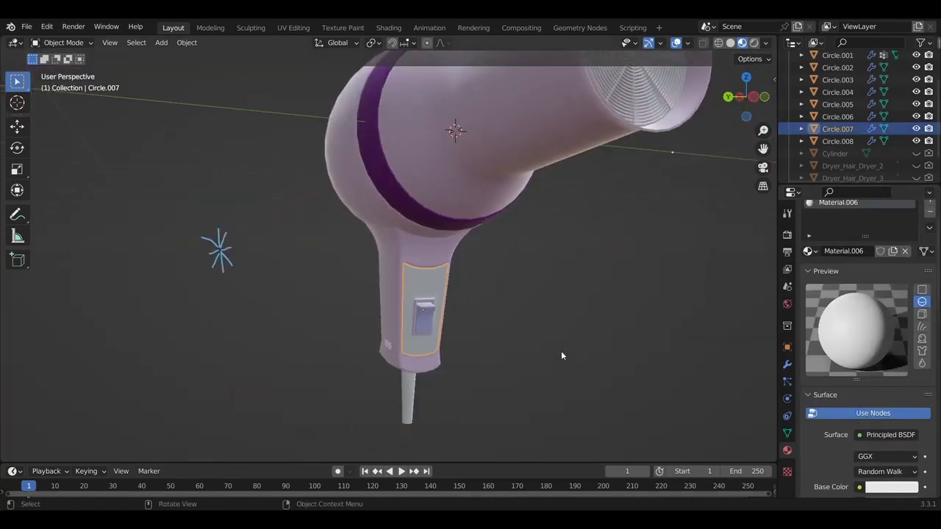
{"action": "scroll", "coordinate": [892, 434], "scroll_direction": "down", "scroll_amount": 7}
{"action": "left_click_drag", "start_coordinate": [886, 448], "coordinate": [886, 447]}
{"action": "scroll", "coordinate": [865, 328], "scroll_direction": "up", "scroll_amount": 7}
Assign the band's purple material to the cord sleeve below the handle
{"action": "middle_click_drag", "start_coordinate": [661, 275], "coordinate": [751, 268]}
{"action": "left_click", "coordinate": [322, 389]}
{"action": "left_click", "coordinate": [810, 285]}
{"action": "left_click", "coordinate": [736, 327]}
Give the rear grille a new material with a darker base color, raised Metallic and reduced Roughness
{"action": "middle_click_drag", "start_coordinate": [512, 324], "coordinate": [625, 324]}
{"action": "left_click", "coordinate": [317, 169]}
{"action": "left_click", "coordinate": [836, 284]}
{"action": "scroll", "coordinate": [880, 382], "scroll_direction": "down", "scroll_amount": 5}
{"action": "left_click", "coordinate": [891, 414]}
{"action": "left_click", "coordinate": [909, 282]}
{"action": "left_click_drag", "start_coordinate": [869, 461], "coordinate": [909, 461]}
{"action": "scroll", "coordinate": [892, 486], "scroll_direction": "down", "scroll_amount": 5}
{"action": "left_click_drag", "start_coordinate": [892, 399], "coordinate": [879, 398]}
Assign one of the already created materials to the next part that has none
{"action": "middle_click_drag", "start_coordinate": [440, 262], "coordinate": [514, 285]}
{"action": "left_click", "coordinate": [475, 320]}
{"action": "left_click", "coordinate": [811, 287]}
{"action": "left_click", "coordinate": [735, 416]}
Give the nozzle's concentric-ring grille a new material with a gray base color, Metallic 1.000 and Roughness 0.390
{"action": "middle_click_drag", "start_coordinate": [547, 326], "coordinate": [584, 329]}
{"action": "left_click", "coordinate": [515, 219]}
{"action": "left_click", "coordinate": [835, 284]}
{"action": "scroll", "coordinate": [850, 441], "scroll_direction": "down", "scroll_amount": 4}
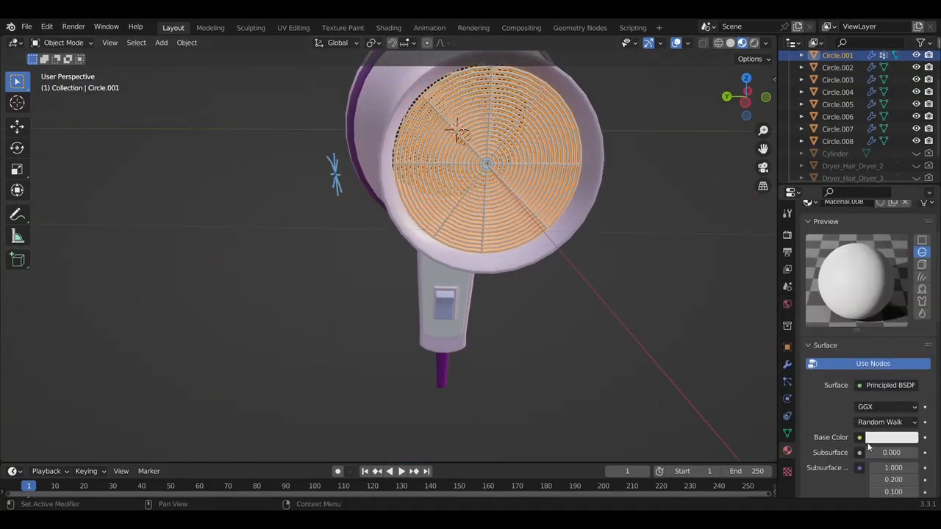
{"action": "left_click", "coordinate": [891, 438]}
{"action": "left_click", "coordinate": [909, 300]}
{"action": "scroll", "coordinate": [882, 434], "scroll_direction": "down", "scroll_amount": 5}
{"action": "left_click_drag", "start_coordinate": [871, 443], "coordinate": [919, 443]}
{"action": "scroll", "coordinate": [853, 421], "scroll_direction": "down", "scroll_amount": 4}
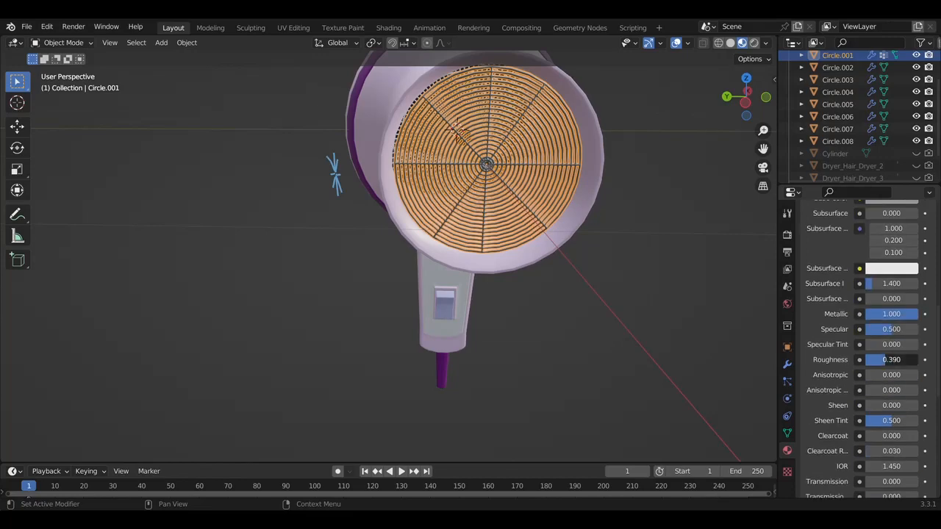
Fine-tune the nozzle grille material's Roughness and assign the existing Material.007 to the part Circle.005
{"action": "left_click_drag", "start_coordinate": [885, 359], "coordinate": [876, 359]}
{"action": "left_click", "coordinate": [456, 214]}
{"action": "scroll", "coordinate": [456, 213], "scroll_direction": "up", "scroll_amount": 8}
{"action": "middle_click_drag", "start_coordinate": [449, 221], "coordinate": [471, 250]}
{"action": "left_click", "coordinate": [441, 309]}
{"action": "left_click", "coordinate": [811, 285]}
{"action": "left_click", "coordinate": [724, 409]}
{"action": "mouse_move", "coordinate": [711, 317]}
{"action": "middle_mouse_down"}
{"action": "mouse_move", "coordinate": [704, 394]}
{"action": "mouse_move", "coordinate": [728, 383]}
{"action": "mouse_move", "coordinate": [470, 346]}
{"action": "middle_mouse_up"}
{"action": "scroll", "coordinate": [704, 394], "scroll_direction": "down", "scroll_amount": 8}
Switch the viewport to rendered shading, add an area light and raise it about 0.388 m along Z
{"action": "left_click", "coordinate": [684, 372]}
{"action": "left_click", "coordinate": [753, 43]}
{"action": "scroll", "coordinate": [412, 263], "scroll_direction": "down", "scroll_amount": 4}
{"action": "mouse_move", "coordinate": [471, 250]}
{"action": "middle_mouse_down"}
{"action": "mouse_move", "coordinate": [413, 262]}
{"action": "mouse_move", "coordinate": [378, 235]}
{"action": "middle_mouse_up"}
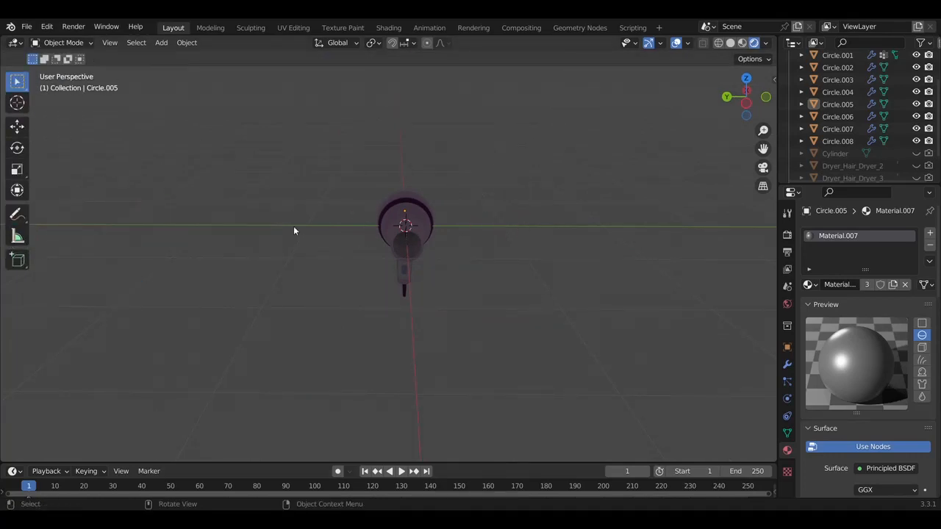
{"action": "middle_click_drag", "start_coordinate": [295, 226], "coordinate": [361, 231]}
{"action": "key", "text": "shift+a"}
{"action": "mouse_move", "coordinate": [257, 377]}
{"action": "left_click", "coordinate": [342, 420]}
{"action": "key", "text": "g"}
{"action": "key", "text": "z"}
{"action": "left_click", "coordinate": [412, 218]}
{"action": "key", "text": "KP_1"}
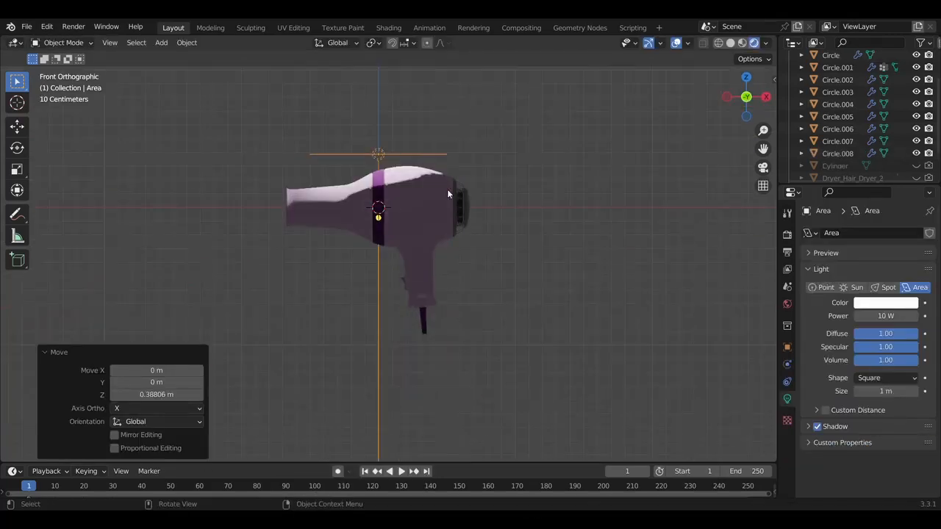
Move the area light to one side above the hair dryer in the side view and tilt it toward the dryer
{"action": "key", "text": "KP_3"}
{"action": "key", "text": "g"}
{"action": "left_click", "coordinate": [513, 130]}
{"action": "left_click", "coordinate": [498, 158]}
{"action": "middle_click_drag", "start_coordinate": [498, 158], "coordinate": [505, 184]}
Duplicate the area light to the opposite side of the dryer and rotate the copy about X to face it
{"action": "key", "text": "shift+d"}
{"action": "left_click", "coordinate": [4, 137]}
{"action": "key", "text": "KP_1"}
{"action": "key", "text": "KP_3"}
{"action": "key", "text": "r"}
{"action": "key", "text": "x"}
{"action": "left_click", "coordinate": [347, 201]}
{"action": "middle_click_drag", "start_coordinate": [347, 199], "coordinate": [352, 192]}
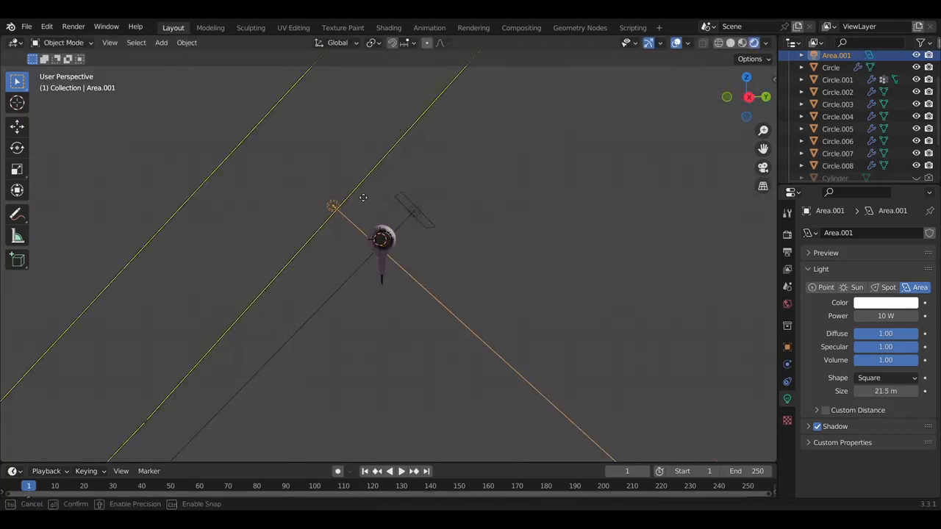
Move the duplicated area light farther up and away from the dryer, and reposition the first area light
{"action": "key", "text": "KP_3"}
{"action": "key", "text": "g"}
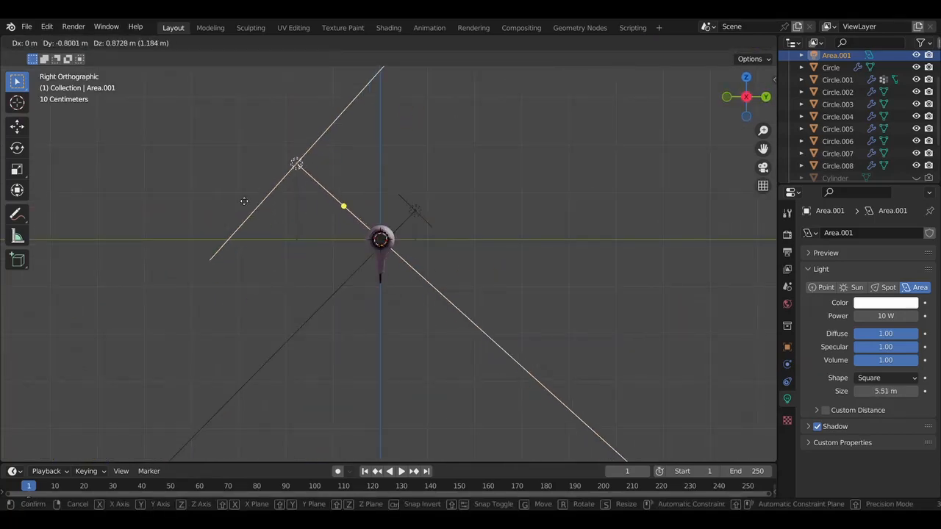
{"action": "left_click", "coordinate": [243, 205]}
{"action": "left_click", "coordinate": [420, 216]}
{"action": "key", "text": "g"}
{"action": "left_click", "coordinate": [454, 259]}
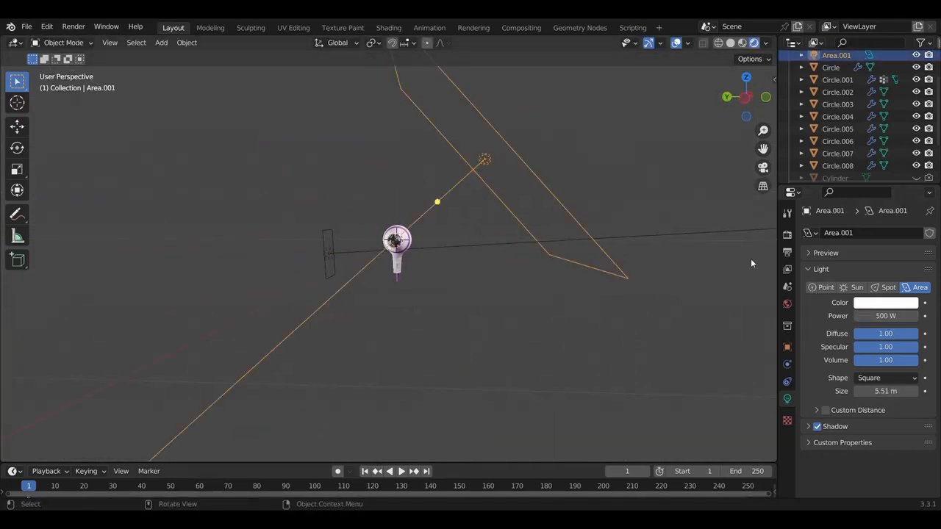
Give the smaller area light a pink color with hue about 0.897 and saturation about 0.467
{"action": "left_click", "coordinate": [873, 302]}
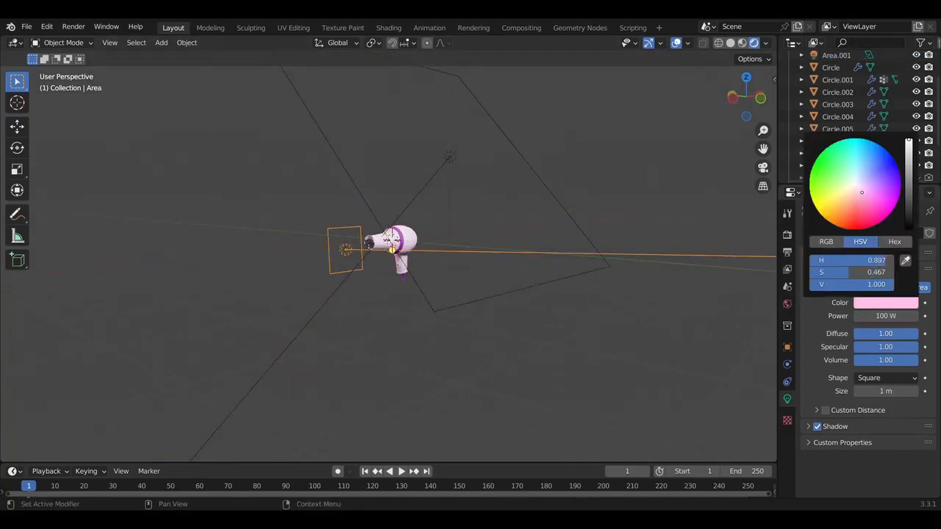
{"action": "left_click_drag", "start_coordinate": [864, 196], "coordinate": [864, 195]}
{"action": "scroll", "coordinate": [457, 187], "scroll_direction": "up", "scroll_amount": 8}
{"action": "middle_click_drag", "start_coordinate": [457, 187], "coordinate": [457, 188]}
Change the base color of the body band's purple material to a brighter magenta
{"action": "left_click", "coordinate": [457, 187]}
{"action": "middle_click_drag", "start_coordinate": [664, 279], "coordinate": [576, 140]}
{"action": "left_click", "coordinate": [395, 177]}
{"action": "left_click", "coordinate": [892, 282]}
{"action": "left_click", "coordinate": [889, 182]}
{"action": "left_click", "coordinate": [908, 168]}
{"action": "left_click_drag", "start_coordinate": [885, 173], "coordinate": [876, 170]}
{"action": "left_click_drag", "start_coordinate": [910, 158], "coordinate": [910, 153]}
Select a rectangular patch of faces along the nozzle's side and assign it a new material slot with a magenta base color
{"action": "middle_click_drag", "start_coordinate": [566, 191], "coordinate": [611, 216]}
{"action": "left_click", "coordinate": [309, 214]}
{"action": "key", "text": "Tab"}
{"action": "key", "text": "KP_1"}
{"action": "middle_click_drag", "start_coordinate": [309, 214], "coordinate": [323, 228]}
{"action": "left_click", "coordinate": [261, 183], "text": "alt"}
{"action": "scroll", "coordinate": [262, 184], "scroll_direction": "up", "scroll_amount": 5}
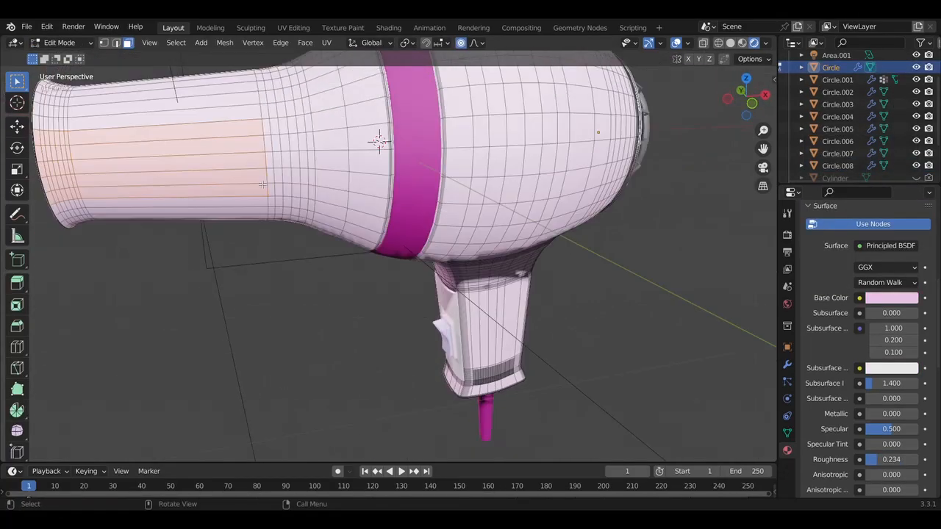
{"action": "scroll", "coordinate": [837, 271], "scroll_direction": "up", "scroll_amount": 8}
{"action": "left_click", "coordinate": [809, 309]}
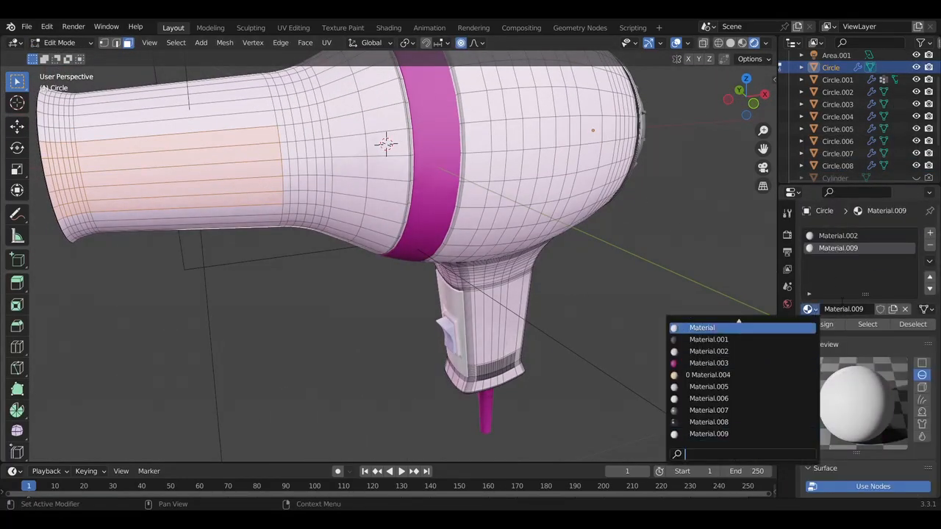
{"action": "scroll", "coordinate": [867, 382], "scroll_direction": "down", "scroll_amount": 4}
{"action": "left_click", "coordinate": [892, 443]}
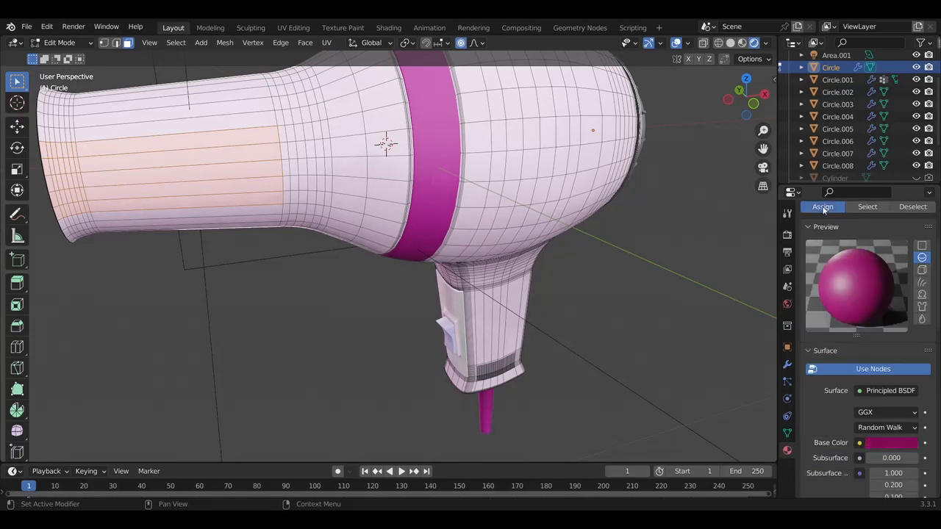
{"action": "key", "text": "Tab"}
Raise the Roughness of the nozzle patch's magenta material to 0.894
{"action": "middle_click_drag", "start_coordinate": [521, 226], "coordinate": [588, 233]}
{"action": "scroll", "coordinate": [899, 444], "scroll_direction": "down", "scroll_amount": 4}
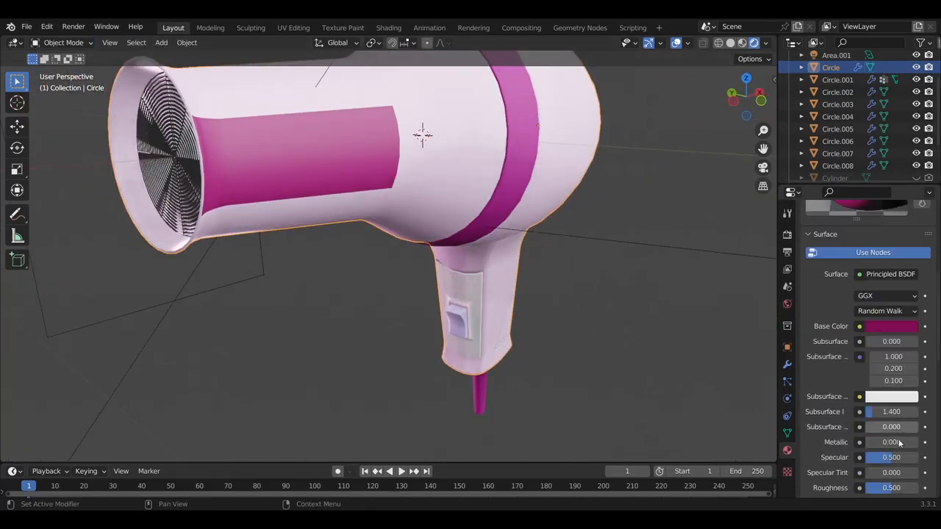
{"action": "left_click_drag", "start_coordinate": [893, 445], "coordinate": [912, 446]}
{"action": "mouse_move", "coordinate": [574, 188]}
{"action": "middle_mouse_down"}
{"action": "mouse_move", "coordinate": [496, 189]}
{"action": "mouse_move", "coordinate": [578, 190]}
{"action": "middle_mouse_up"}
{"action": "scroll", "coordinate": [496, 189], "scroll_direction": "down", "scroll_amount": 5}
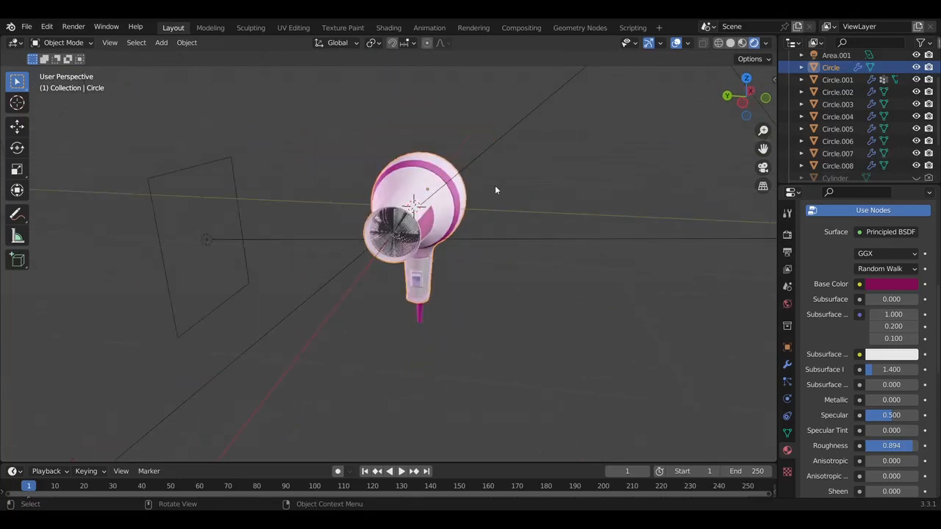
Add a plane, lower it about 0.9 m along Z beneath the dryer and scale it up into a large floor
{"action": "mouse_move", "coordinate": [382, 65]}
{"action": "left_click", "coordinate": [457, 66]}
{"action": "key", "text": "g"}
{"action": "key", "text": "z"}
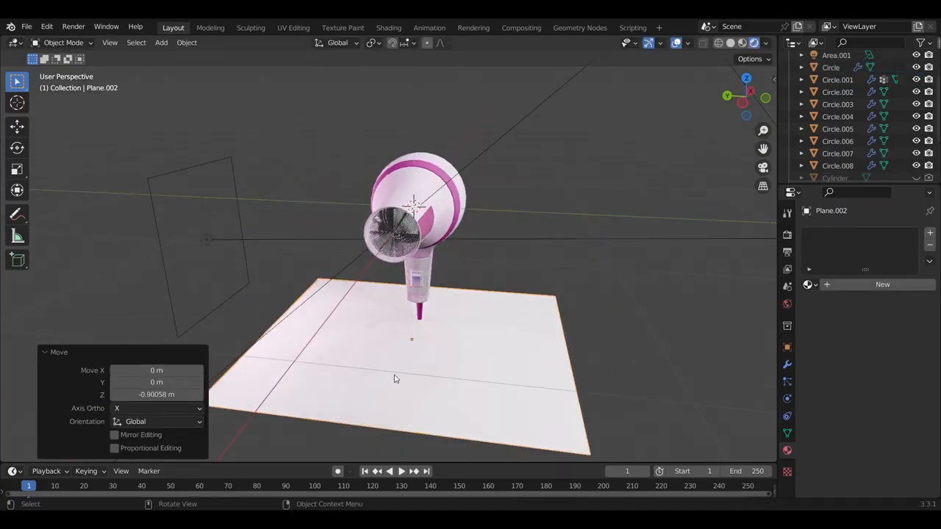
{"action": "key", "text": "s"}
{"action": "key", "text": "Return"}
Extrude the floor plane's outer edges upward about 4.6 m along Z to form backdrop walls
{"action": "key", "text": "Tab"}
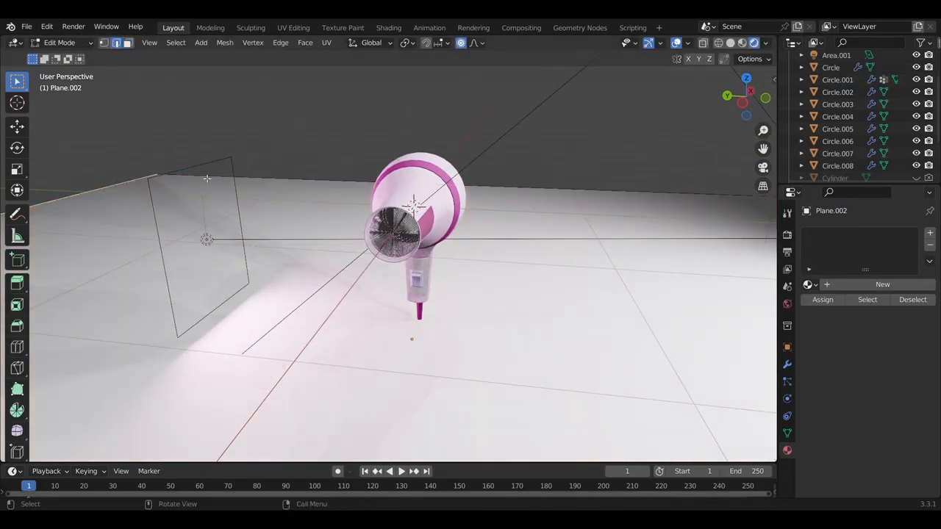
{"action": "key", "text": "e"}
{"action": "key", "text": "z"}
{"action": "left_click", "coordinate": [140, 236]}
{"action": "scroll", "coordinate": [345, 184], "scroll_direction": "down", "scroll_amount": 5}
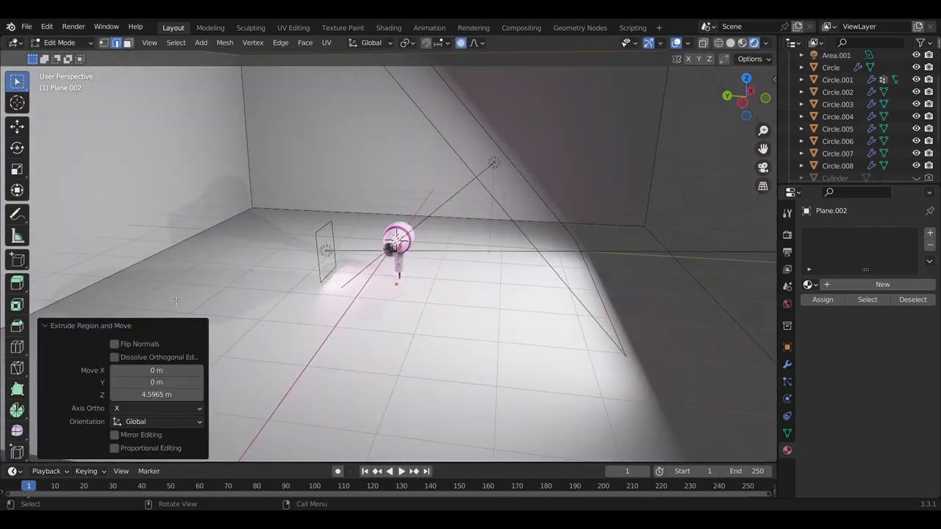
Bevel the backdrop's floor and wall corner edges with several segments to make a smooth curved studio background
{"action": "middle_click_drag", "start_coordinate": [359, 181], "coordinate": [334, 187]}
{"action": "left_click", "coordinate": [334, 187]}
{"action": "left_click", "coordinate": [321, 201], "text": "shift"}
{"action": "left_click", "coordinate": [351, 202], "text": "shift"}
{"action": "key", "text": "ctrl+b"}
{"action": "scroll", "coordinate": [617, 138], "scroll_direction": "up", "scroll_amount": 6}
{"action": "left_click", "coordinate": [620, 137]}
Give the backdrop a new material with a light pink base color
{"action": "key", "text": "Tab"}
{"action": "left_click", "coordinate": [834, 287]}
{"action": "left_click", "coordinate": [892, 406]}
{"action": "left_click", "coordinate": [863, 281]}
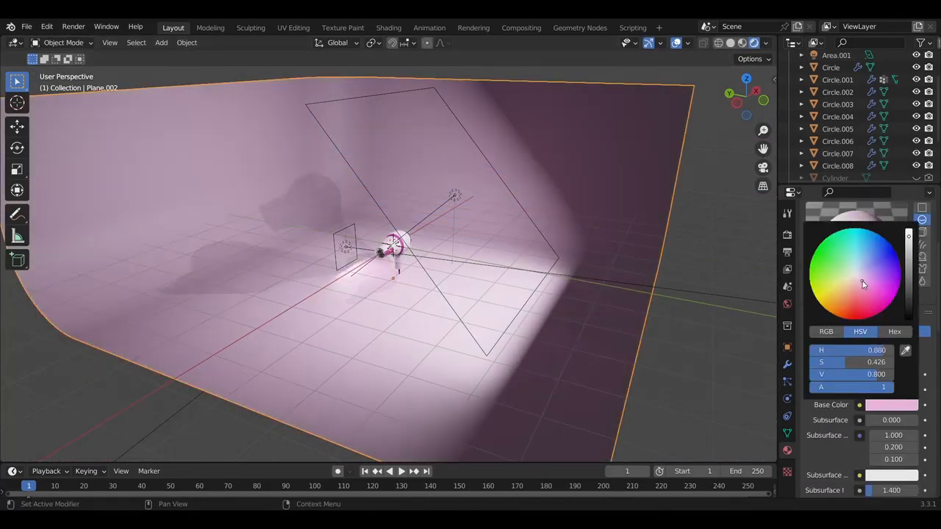
{"action": "scroll", "coordinate": [876, 440], "scroll_direction": "down", "scroll_amount": 5}
Raise the pink area light about 0.34 m along Z and rotate it to re-aim it at the dryer
{"action": "scroll", "coordinate": [375, 343], "scroll_direction": "up", "scroll_amount": 7}
{"action": "middle_click_drag", "start_coordinate": [376, 343], "coordinate": [341, 357]}
{"action": "middle_click_drag", "start_coordinate": [456, 229], "coordinate": [424, 224]}
{"action": "scroll", "coordinate": [864, 353], "scroll_direction": "up", "scroll_amount": 8}
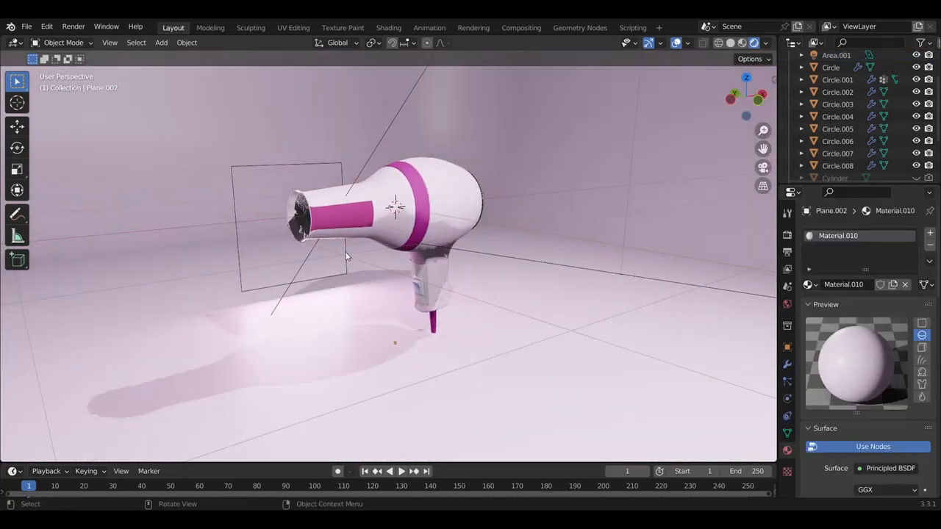
{"action": "middle_click_drag", "start_coordinate": [343, 252], "coordinate": [397, 251]}
{"action": "left_click", "coordinate": [233, 231]}
{"action": "middle_click_drag", "start_coordinate": [293, 235], "coordinate": [241, 237]}
{"action": "key", "text": "g"}
{"action": "key", "text": "z"}
{"action": "left_click", "coordinate": [230, 194]}
{"action": "middle_click_drag", "start_coordinate": [231, 197], "coordinate": [318, 238]}
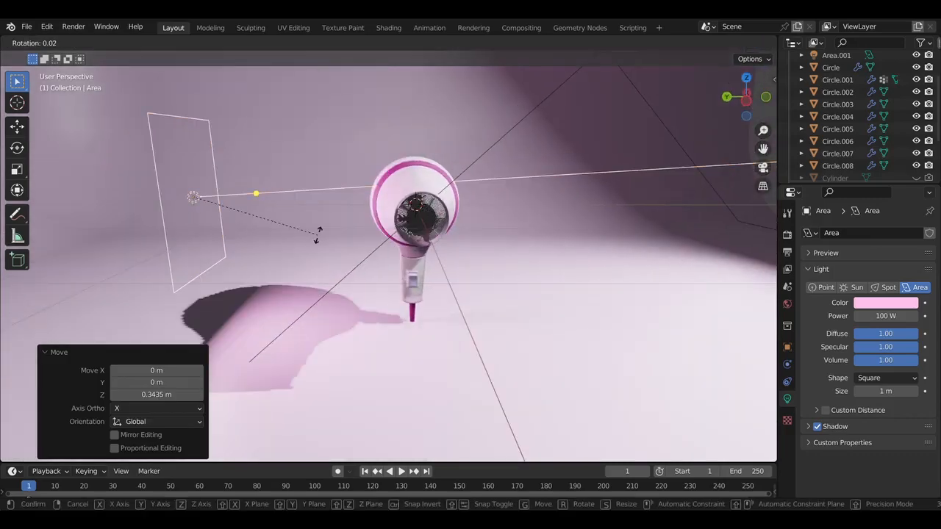
{"action": "left_click", "coordinate": [314, 184]}
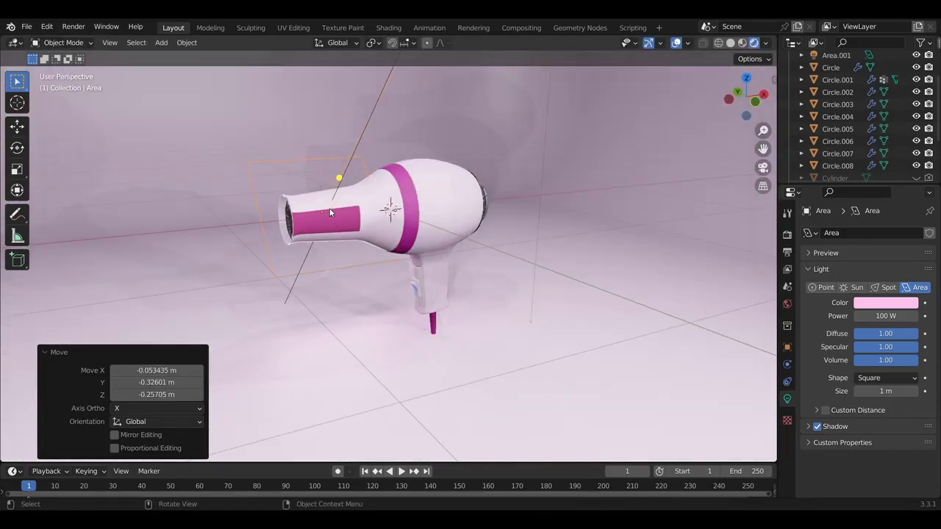
Give the dryer body's Material.002 a stronger pink base color and a Subsurface value of 0.083
{"action": "left_click", "coordinate": [336, 218]}
{"action": "scroll", "coordinate": [336, 219], "scroll_direction": "up", "scroll_amount": 4}
{"action": "mouse_move", "coordinate": [201, 158]}
{"action": "middle_mouse_down"}
{"action": "mouse_move", "coordinate": [336, 220]}
{"action": "mouse_move", "coordinate": [201, 158]}
{"action": "middle_mouse_up"}
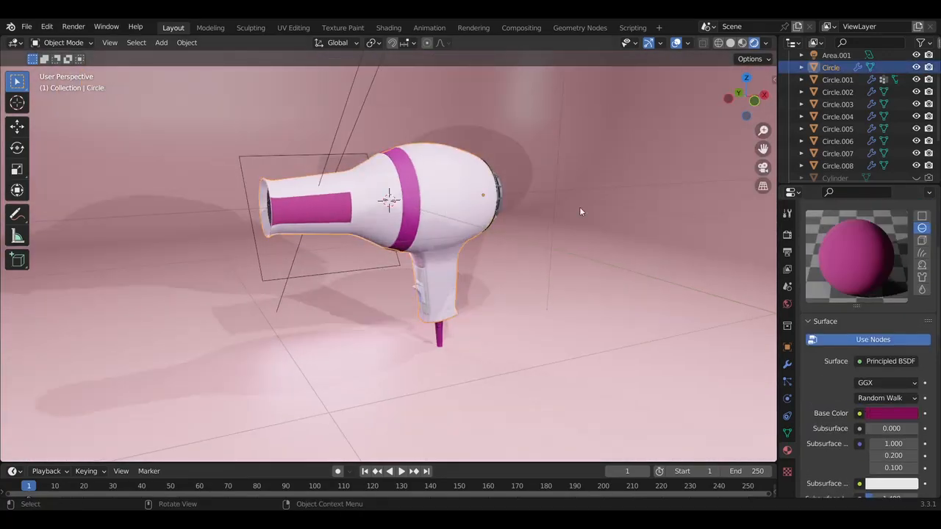
{"action": "scroll", "coordinate": [833, 237], "scroll_direction": "up", "scroll_amount": 5}
{"action": "left_click", "coordinate": [832, 236]}
{"action": "scroll", "coordinate": [868, 368], "scroll_direction": "down", "scroll_amount": 4}
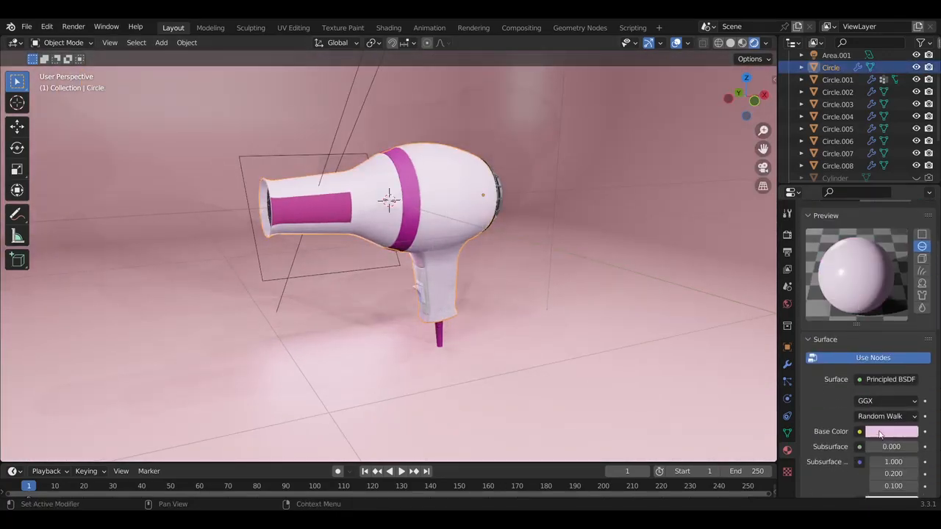
{"action": "left_click", "coordinate": [880, 432]}
{"action": "left_click_drag", "start_coordinate": [859, 303], "coordinate": [872, 314]}
{"action": "left_click", "coordinate": [426, 298]}
{"action": "left_click", "coordinate": [891, 407]}
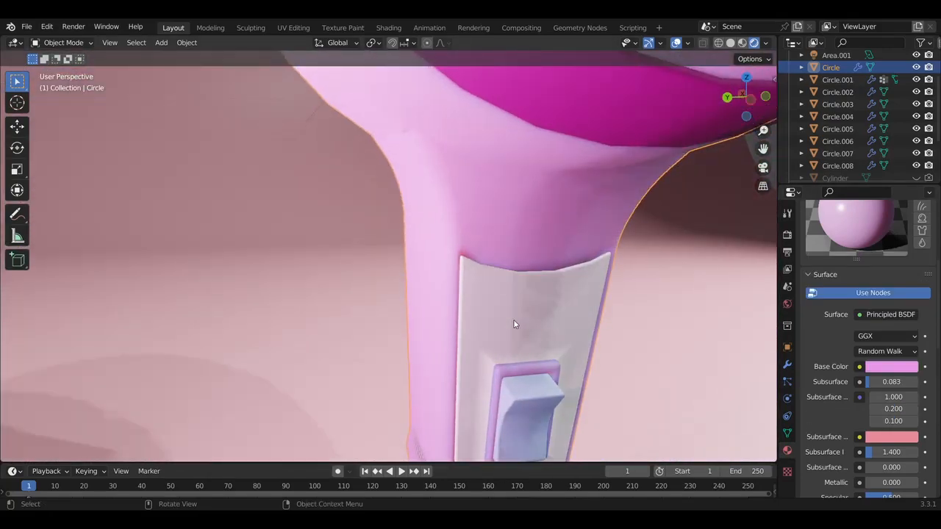
Assign the nozzle patch's magenta material to the cord sleeve below the handle
{"action": "scroll", "coordinate": [514, 324], "scroll_direction": "up", "scroll_amount": 5}
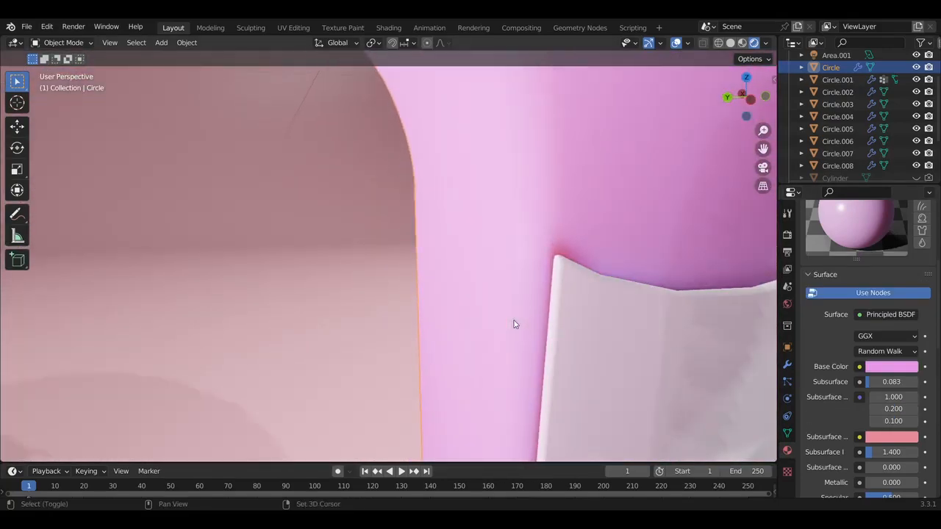
{"action": "scroll", "coordinate": [514, 324], "scroll_direction": "right", "scroll_amount": 5, "text": "shift"}
{"action": "scroll", "coordinate": [514, 324], "scroll_direction": "right", "scroll_amount": 5}
{"action": "scroll", "coordinate": [514, 324], "scroll_direction": "up", "scroll_amount": 2}
{"action": "key", "text": "KP_1"}
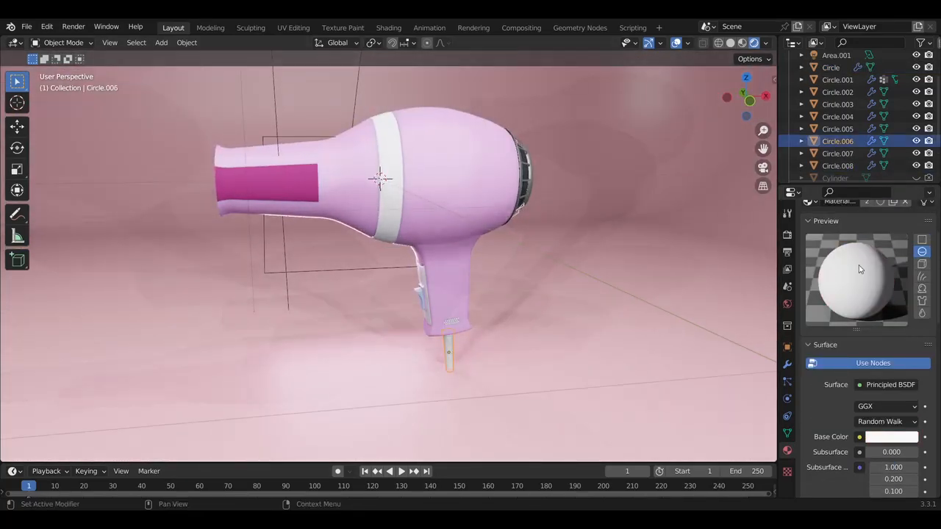
{"action": "scroll", "coordinate": [835, 367], "scroll_direction": "up", "scroll_amount": 3}
{"action": "left_click", "coordinate": [810, 284]}
{"action": "left_click", "coordinate": [743, 405]}
Add a text object reading LOUIS VUITTON and scale it down to 0.204
{"action": "middle_click_drag", "start_coordinate": [361, 180], "coordinate": [410, 184]}
{"action": "left_click", "coordinate": [327, 189]}
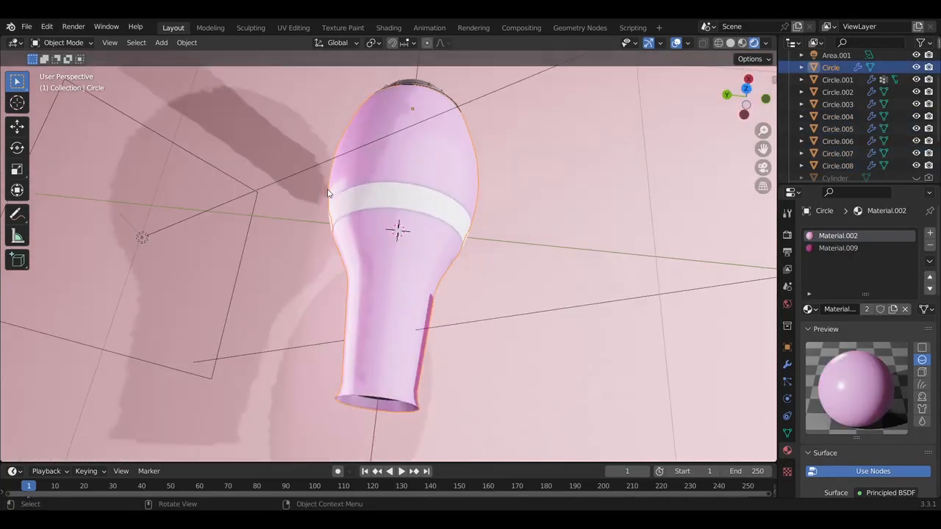
{"action": "key", "text": "shift+a"}
{"action": "left_click", "coordinate": [317, 240]}
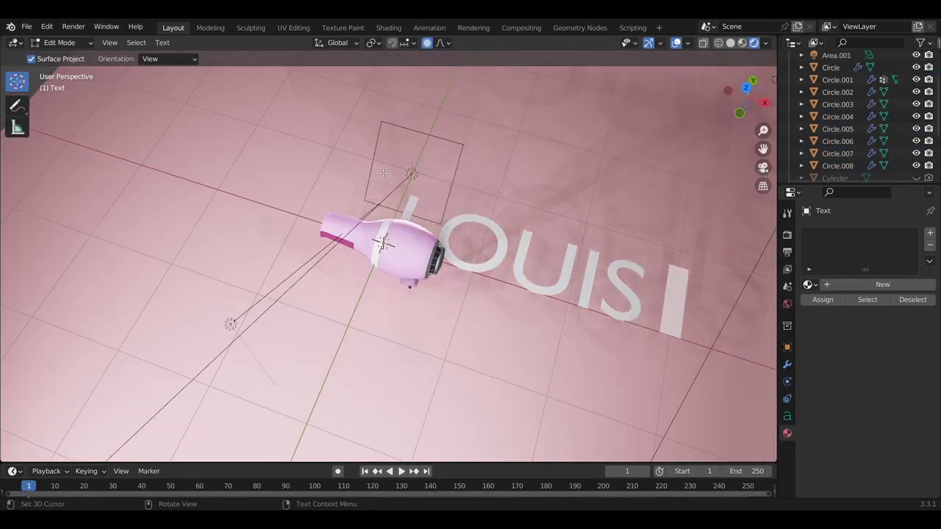
{"action": "type", "text": "VUITT"}
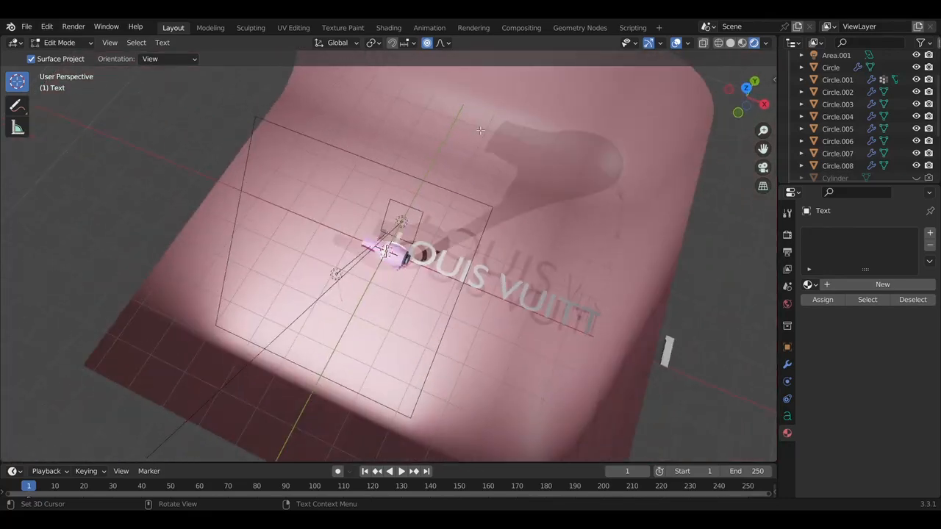
{"action": "left_click", "coordinate": [389, 218]}
{"action": "scroll", "coordinate": [388, 219], "scroll_direction": "up", "scroll_amount": 10}
{"action": "middle_click_drag", "start_coordinate": [353, 231], "coordinate": [388, 217]}
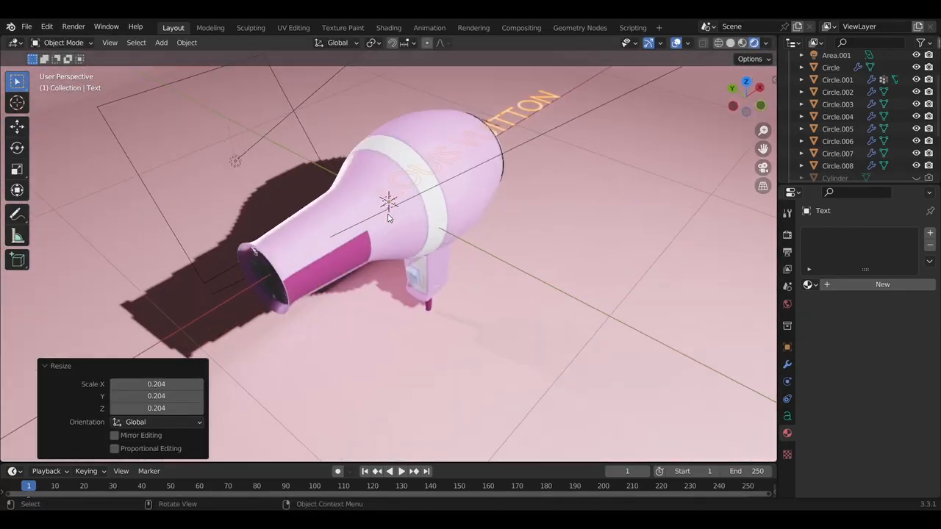
Move the text in front of the nozzle, shrink it further and rotate it 90° about X
{"action": "left_click", "coordinate": [191, 340]}
{"action": "key", "text": "s"}
{"action": "left_click", "coordinate": [294, 312]}
{"action": "type", "text": "rx90"}
{"action": "key", "text": "Return"}
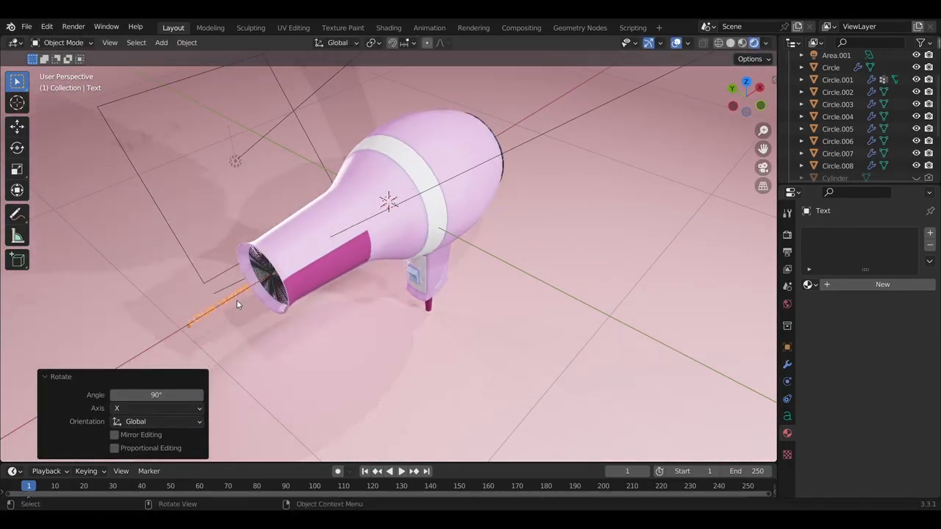
Position the LOUIS VUITTON text over the magenta patch on the nozzle's side in the front view
{"action": "middle_click_drag", "start_coordinate": [238, 304], "coordinate": [368, 290]}
{"action": "key", "text": "g"}
{"action": "left_click", "coordinate": [500, 202]}
{"action": "middle_click_drag", "start_coordinate": [500, 202], "coordinate": [429, 221]}
{"action": "key", "text": "KP_1"}
{"action": "key", "text": "g"}
{"action": "left_click", "coordinate": [238, 164]}
Open the text's font and paragraph settings, resize the text to fit the magenta patch and shift it about 0.015 m along X
{"action": "left_click", "coordinate": [788, 416]}
{"action": "left_click", "coordinate": [830, 358]}
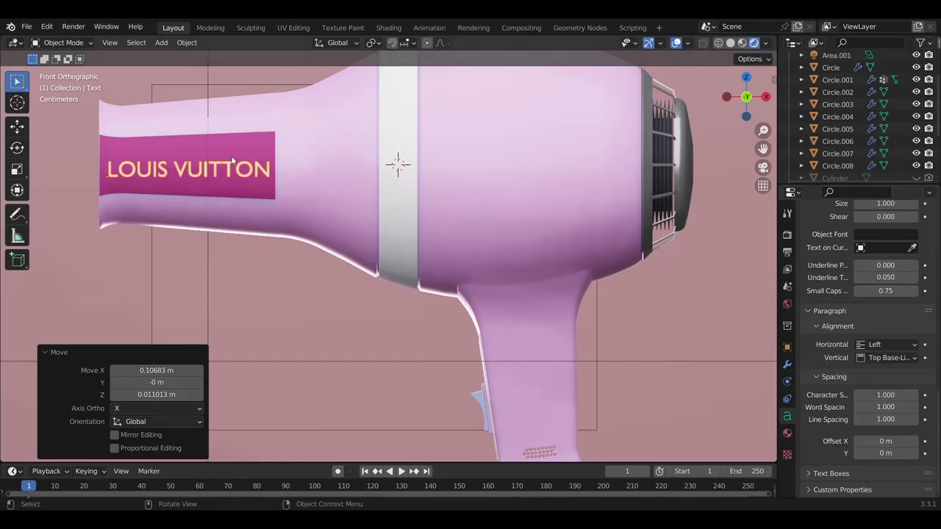
{"action": "key", "text": "s"}
{"action": "left_click", "coordinate": [415, 241]}
{"action": "key", "text": "g"}
{"action": "key", "text": "x"}
{"action": "left_click", "coordinate": [426, 244]}
Move the LOUIS VUITTON text about 0.094 m along Y in the side view to bring it up to the magenta patch
{"action": "middle_click_drag", "start_coordinate": [426, 244], "coordinate": [426, 245]}
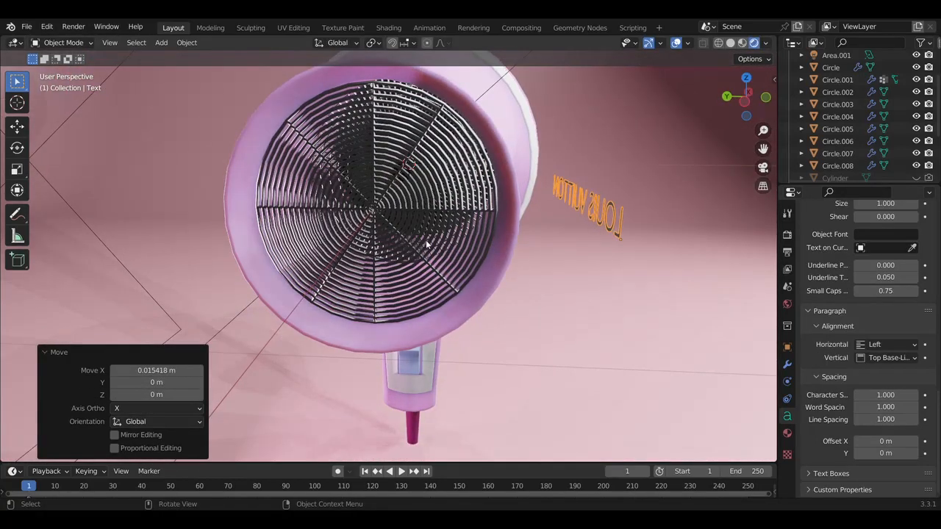
{"action": "key", "text": "KP_3"}
{"action": "scroll", "coordinate": [427, 244], "scroll_direction": "down", "scroll_amount": 12}
{"action": "key", "text": "ctrl+KP_3"}
{"action": "scroll", "coordinate": [426, 245], "scroll_direction": "up", "scroll_amount": 11}
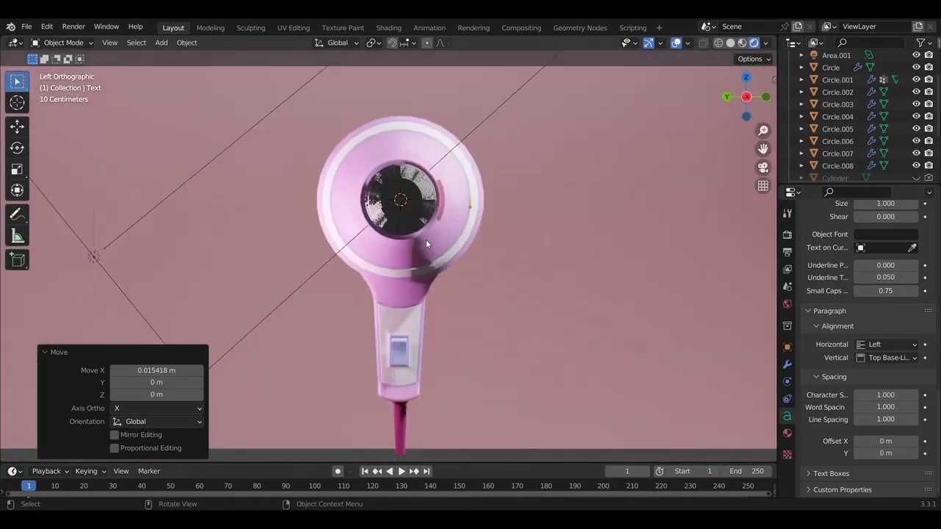
{"action": "scroll", "coordinate": [426, 240], "scroll_direction": "up", "scroll_amount": 1}
{"action": "key", "text": "g"}
{"action": "key", "text": "x"}
{"action": "key", "text": "y"}
{"action": "left_click", "coordinate": [394, 233]}
{"action": "key", "text": "KP_1"}
{"action": "middle_click_drag", "start_coordinate": [395, 233], "coordinate": [500, 243]}
{"action": "scroll", "coordinate": [394, 233], "scroll_direction": "up", "scroll_amount": 2}
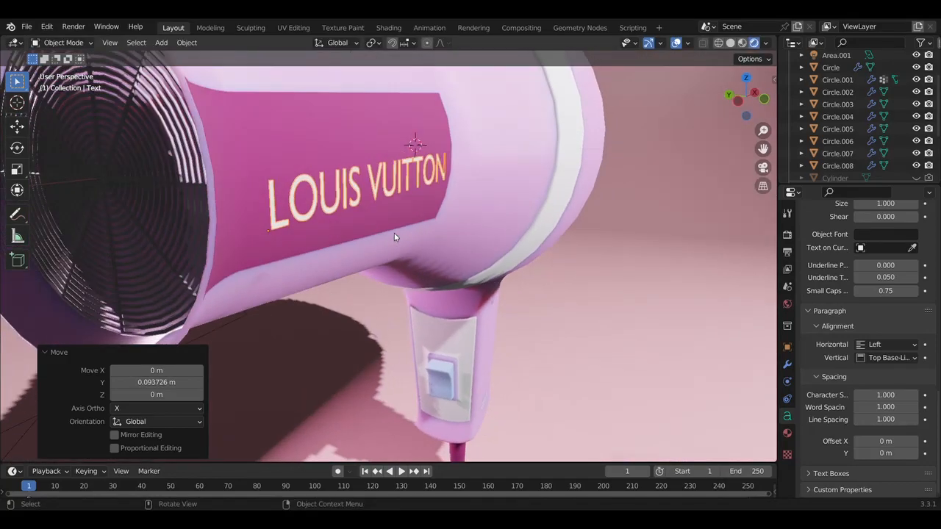
{"action": "scroll", "coordinate": [395, 233], "scroll_direction": "up", "scroll_amount": 2}
{"action": "middle_click_drag", "start_coordinate": [368, 157], "coordinate": [456, 279]}
Rotate the text in the top view to match the patch's slope and shift it along X to line up with the nozzle
{"action": "key", "text": "KP_7"}
{"action": "scroll", "coordinate": [368, 158], "scroll_direction": "down", "scroll_amount": 4}
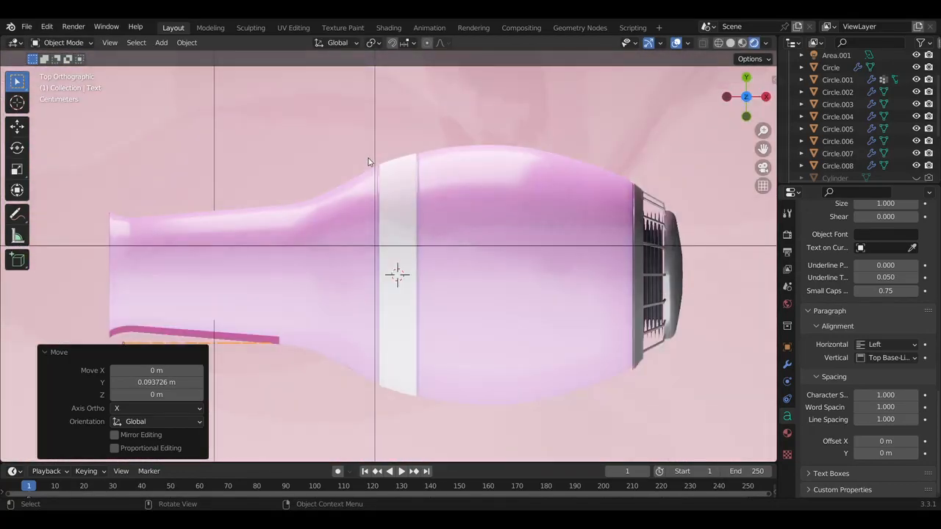
{"action": "middle_click_drag", "start_coordinate": [368, 158], "coordinate": [450, 140], "text": "shift"}
{"action": "key", "text": "r"}
{"action": "left_click", "coordinate": [379, 175]}
{"action": "key", "text": "r"}
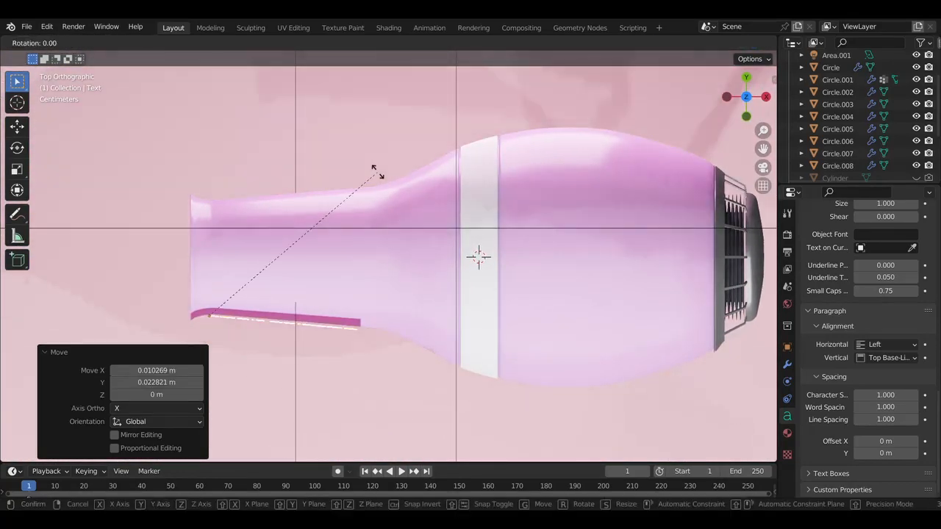
{"action": "left_click", "coordinate": [375, 173]}
{"action": "middle_click_drag", "start_coordinate": [375, 214], "coordinate": [378, 172]}
{"action": "key", "text": "g"}
{"action": "key", "text": "x"}
{"action": "left_click", "coordinate": [374, 172]}
{"action": "left_click", "coordinate": [291, 132]}
{"action": "middle_click_drag", "start_coordinate": [257, 151], "coordinate": [588, 198]}
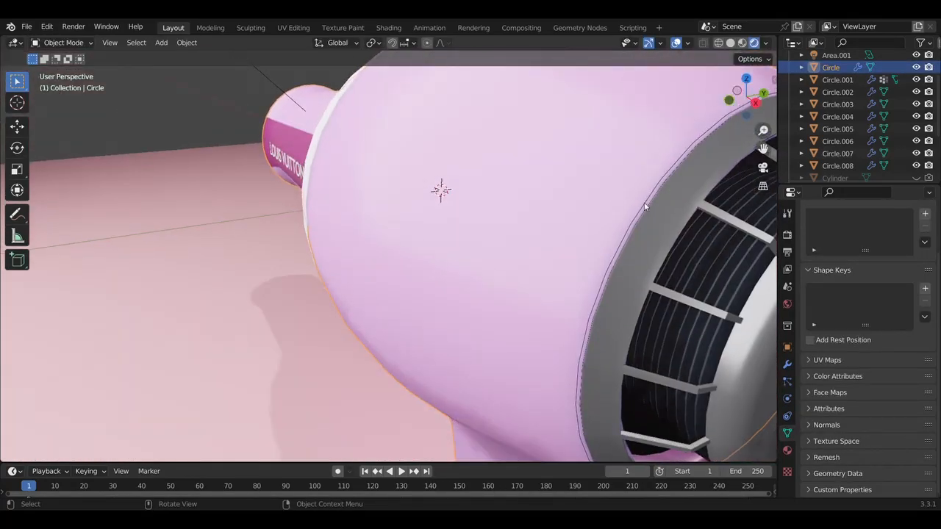
{"action": "scroll", "coordinate": [705, 378], "scroll_direction": "down", "scroll_amount": 5}
{"action": "middle_click_drag", "start_coordinate": [705, 378], "coordinate": [569, 313]}
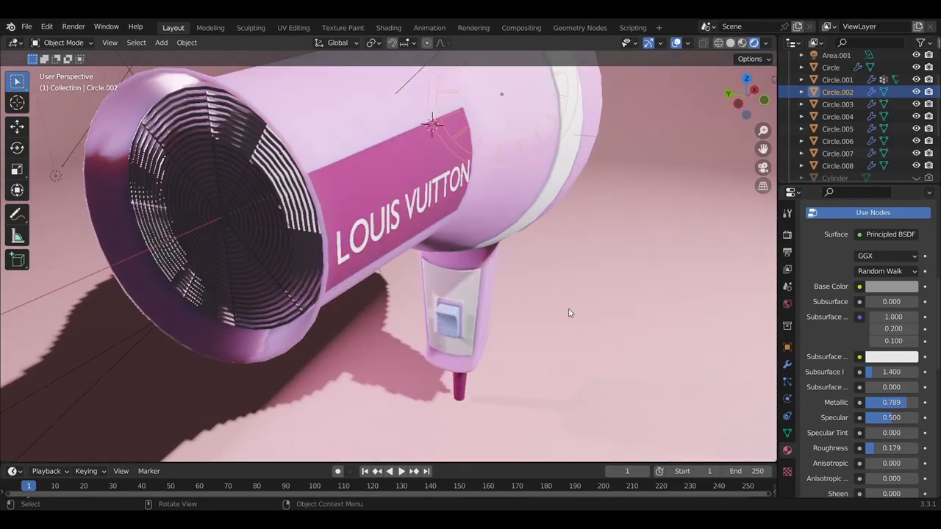
{"action": "scroll", "coordinate": [441, 243], "scroll_direction": "up", "scroll_amount": 4}
Try to move the lettering's geometry along X in Edit Mode, undo the move and return to Object Mode
{"action": "left_click", "coordinate": [315, 201]}
{"action": "middle_click_drag", "start_coordinate": [294, 194], "coordinate": [355, 203]}
{"action": "scroll", "coordinate": [357, 206], "scroll_direction": "up", "scroll_amount": 3}
{"action": "key", "text": "g"}
{"action": "key", "text": "x"}
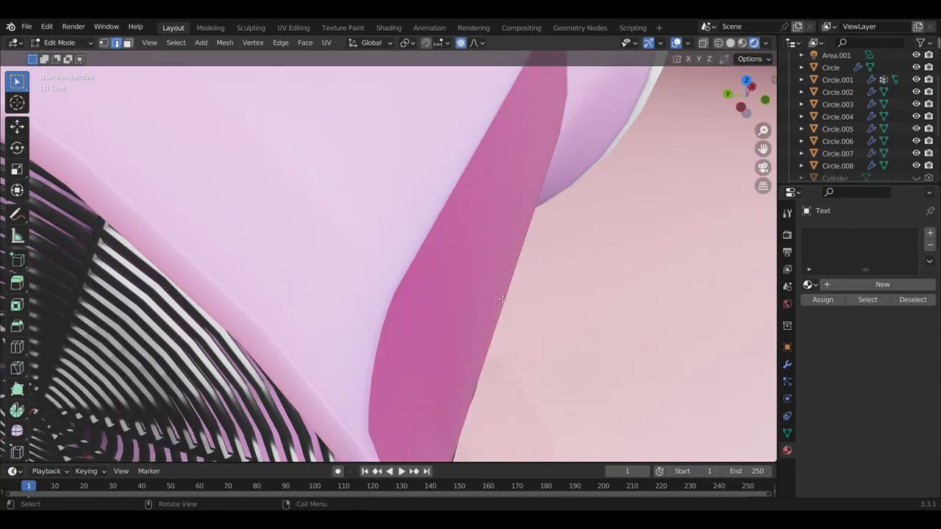
{"action": "left_click", "coordinate": [531, 308]}
{"action": "scroll", "coordinate": [531, 309], "scroll_direction": "down", "scroll_amount": 4}
{"action": "middle_click_drag", "start_coordinate": [531, 308], "coordinate": [599, 301]}
{"action": "key", "text": "ctrl+z"}
{"action": "key", "text": "Tab"}
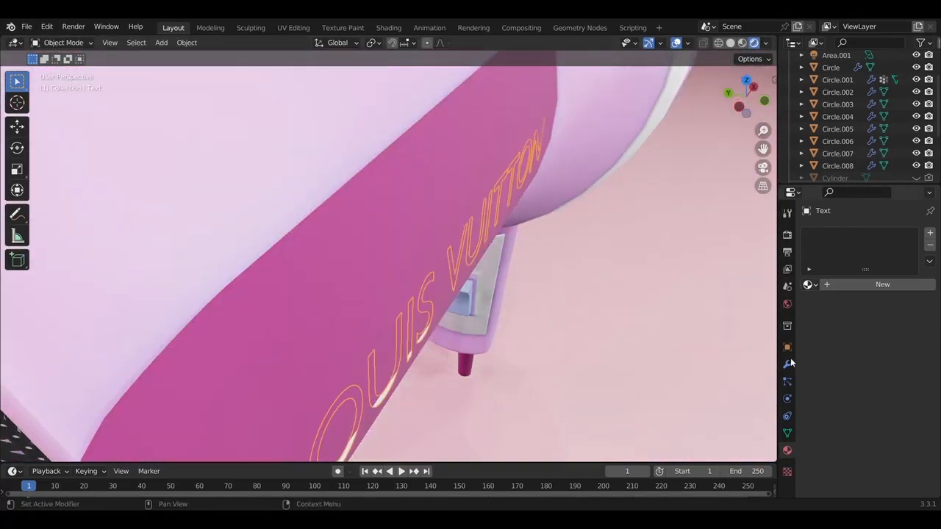
Add a Shrinkwrap modifier to the lettering with Circle as target and snap mode Outside
{"action": "left_click", "coordinate": [787, 364]}
{"action": "left_click", "coordinate": [869, 233]}
{"action": "left_click", "coordinate": [785, 373]}
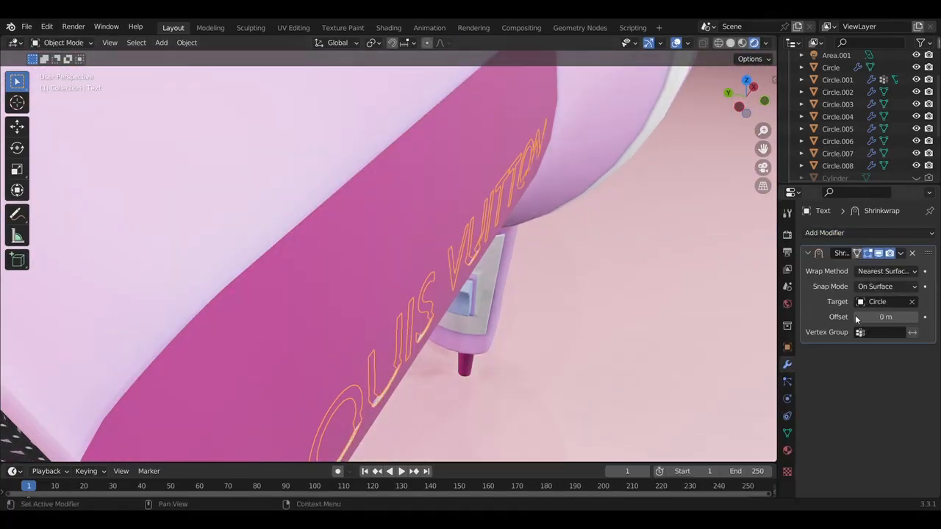
{"action": "left_click", "coordinate": [853, 328]}
{"action": "middle_click_drag", "start_coordinate": [588, 312], "coordinate": [508, 305]}
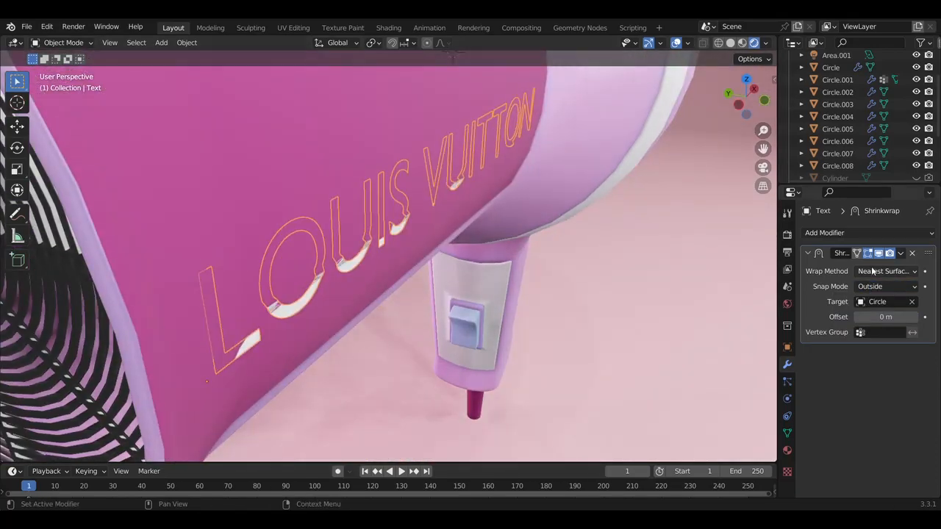
Try the Shrinkwrap wrap methods, settling on Project with On Surface snapping, a 0.01 m limit and 6 subdivisions
{"action": "right_click", "coordinate": [715, 209]}
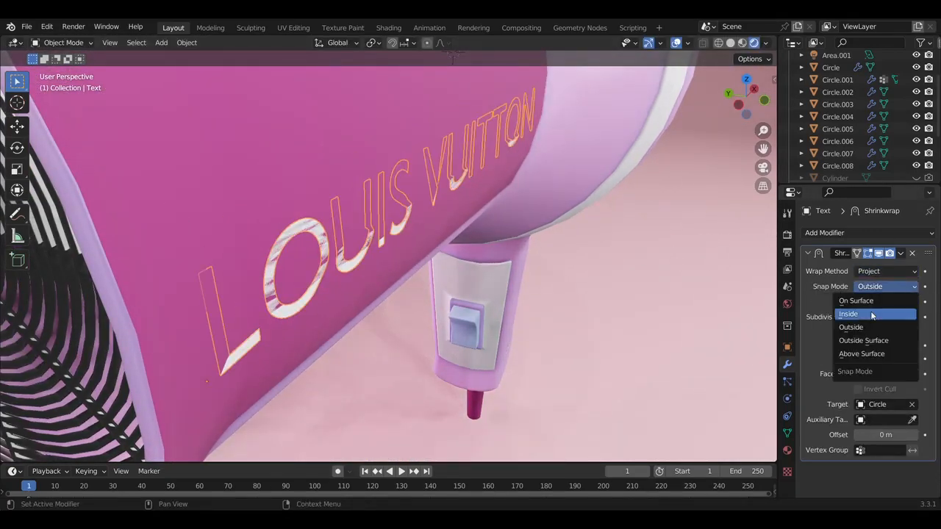
{"action": "left_click", "coordinate": [867, 272]}
{"action": "left_click", "coordinate": [845, 317]}
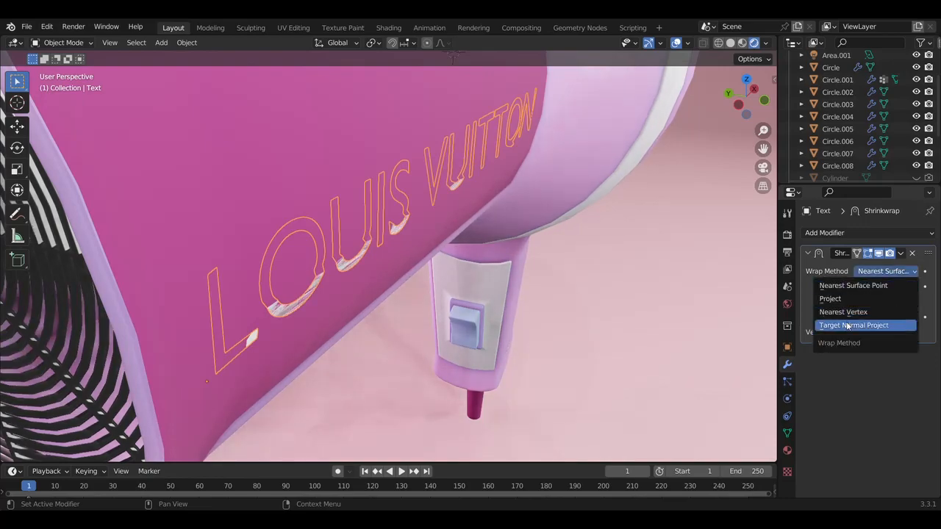
{"action": "left_click", "coordinate": [849, 299]}
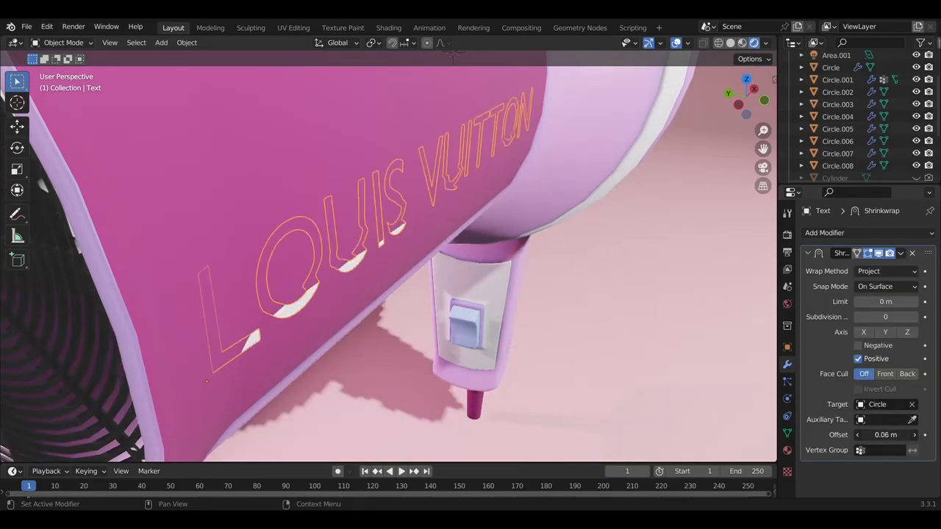
{"action": "middle_click_drag", "start_coordinate": [482, 252], "coordinate": [481, 251]}
{"action": "left_click_drag", "start_coordinate": [886, 302], "coordinate": [892, 302]}
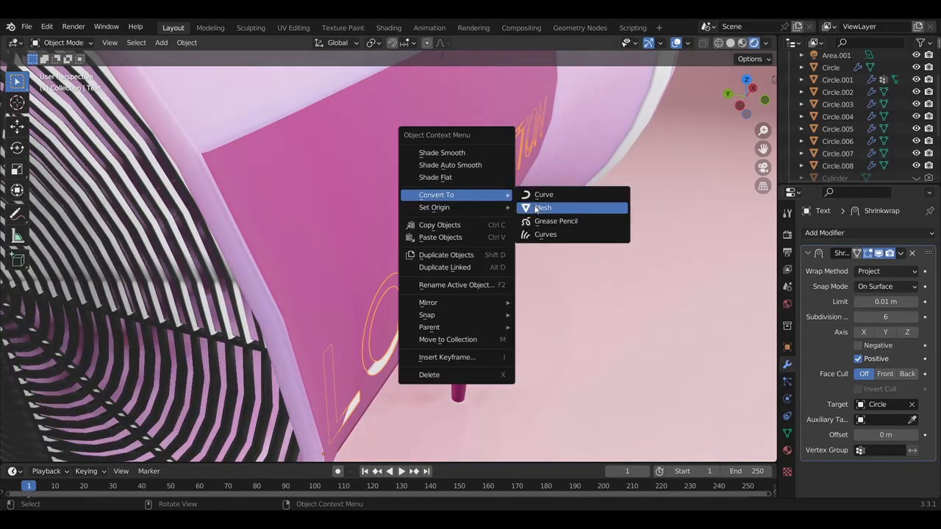
Convert the lettering to a mesh and shift its geometry about -0.0038 m along Y in Edit Mode
{"action": "left_click", "coordinate": [542, 209]}
{"action": "key", "text": "Tab"}
{"action": "left_click", "coordinate": [508, 208]}
Add another Shrinkwrap modifier targeting Circle with the Project wrap method and try extruding the lettering's faces
{"action": "left_click", "coordinate": [825, 233]}
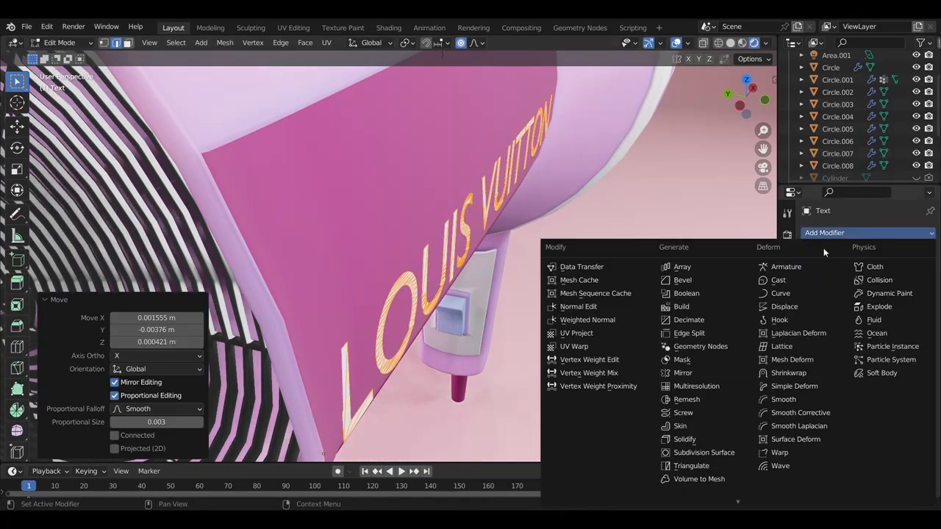
{"action": "left_click", "coordinate": [797, 375]}
{"action": "left_click", "coordinate": [886, 271]}
{"action": "left_click", "coordinate": [883, 290]}
{"action": "middle_click_drag", "start_coordinate": [421, 240], "coordinate": [480, 172]}
{"action": "key", "text": "e"}
{"action": "left_click", "coordinate": [422, 242]}
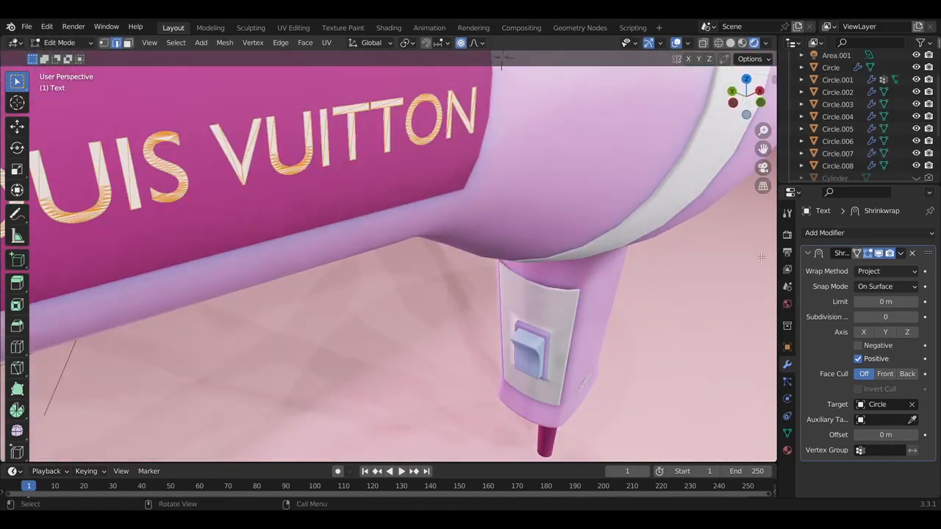
{"action": "key", "text": "e"}
{"action": "left_click", "coordinate": [481, 172]}
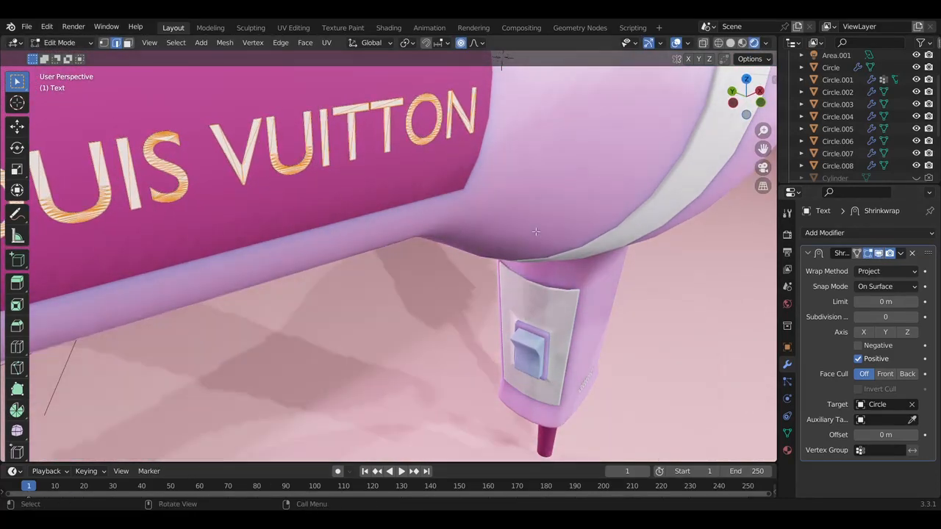
Apply the Shrinkwrap modifier and extrude the lettering's faces about 0.0003 m along their normal
{"action": "key", "text": "ctrl+a"}
{"action": "right_click", "coordinate": [316, 123]}
{"action": "left_click", "coordinate": [199, 373]}
{"action": "key", "text": "e"}
{"action": "left_click", "coordinate": [193, 214]}
{"action": "middle_click_drag", "start_coordinate": [193, 214], "coordinate": [261, 203]}
{"action": "left_click", "coordinate": [313, 219]}
{"action": "middle_click_drag", "start_coordinate": [312, 218], "coordinate": [257, 207]}
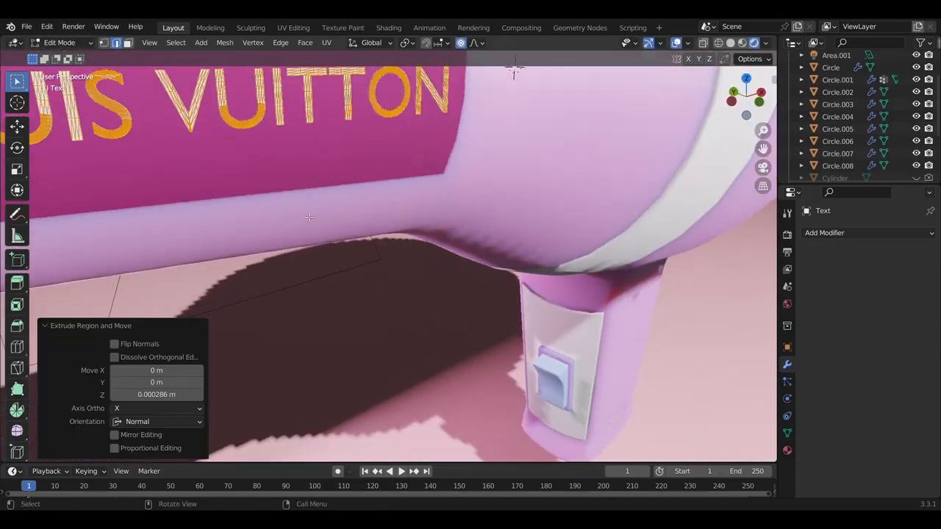
Return to Object Mode, give the lettering a new material and adjust its surface settings
{"action": "scroll", "coordinate": [283, 160], "scroll_direction": "down", "scroll_amount": 1}
{"action": "key", "text": "Tab"}
{"action": "left_click", "coordinate": [284, 161]}
{"action": "scroll", "coordinate": [284, 161], "scroll_direction": "down", "scroll_amount": 5}
{"action": "scroll", "coordinate": [284, 161], "scroll_direction": "up", "scroll_amount": 5}
{"action": "left_click", "coordinate": [269, 156]}
{"action": "left_click", "coordinate": [786, 450]}
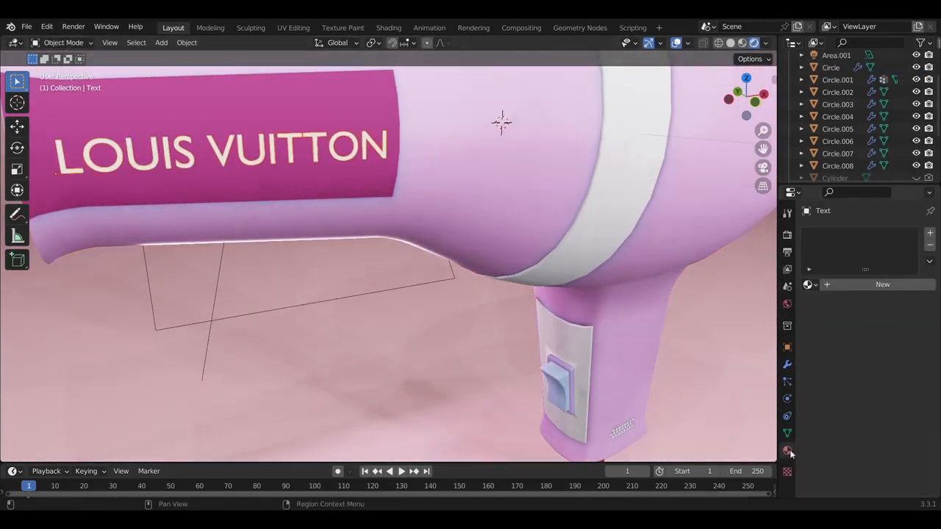
{"action": "left_click", "coordinate": [868, 285]}
{"action": "scroll", "coordinate": [839, 426], "scroll_direction": "down", "scroll_amount": 5}
{"action": "left_click_drag", "start_coordinate": [886, 390], "coordinate": [867, 390]}
{"action": "left_click", "coordinate": [664, 238]}
Examine from below, the front and close up how the lettering sits against the nozzle's magenta patch
{"action": "middle_click_drag", "start_coordinate": [367, 120], "coordinate": [471, 120]}
{"action": "key", "text": "KP_7"}
{"action": "key", "text": "ctrl+KP_7"}
{"action": "scroll", "coordinate": [367, 120], "scroll_direction": "up", "scroll_amount": 5}
{"action": "key", "text": "KP_1"}
{"action": "scroll", "coordinate": [138, 119], "scroll_direction": "up", "scroll_amount": 5}
{"action": "middle_click_drag", "start_coordinate": [138, 118], "coordinate": [511, 261]}
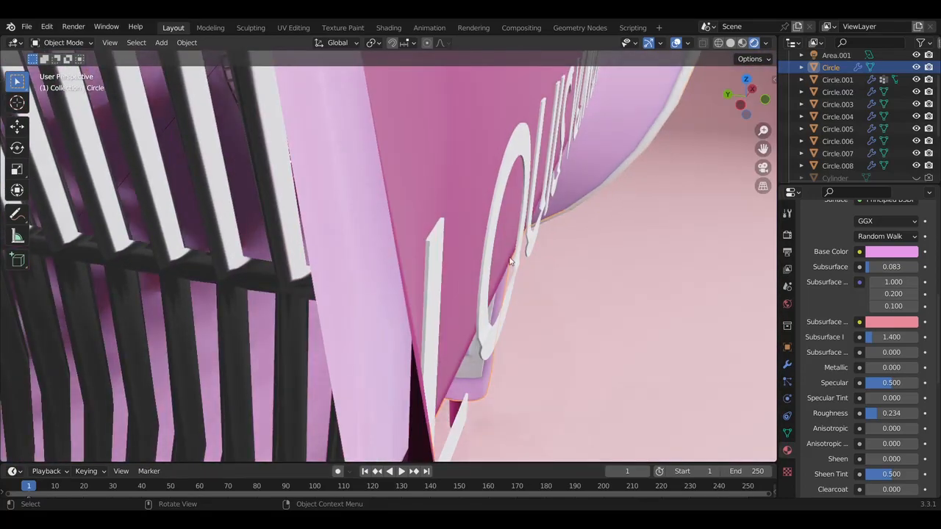
{"action": "left_click", "coordinate": [518, 196]}
{"action": "middle_click_drag", "start_coordinate": [519, 196], "coordinate": [470, 195]}
Undo the lettering's material, extrusion and applied modifier, back to the live Shrinkwrap modifier
{"action": "key", "text": "ctrl+z"}
{"action": "key", "text": "ctrl+z"}
{"action": "key", "text": "ctrl+z"}
{"action": "key", "text": "ctrl+z"}
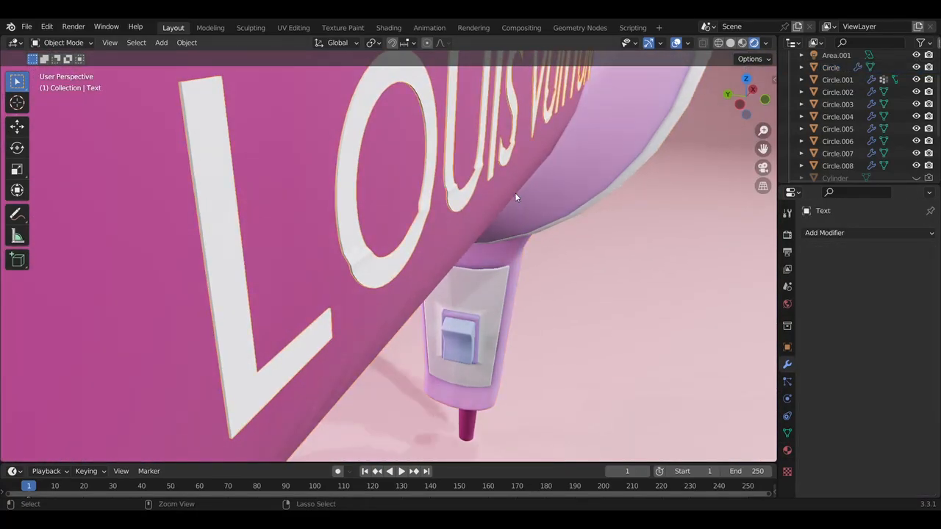
{"action": "key", "text": "ctrl+z"}
{"action": "key", "text": "ctrl+z"}
{"action": "key", "text": "ctrl+z"}
{"action": "key", "text": "ctrl+z"}
{"action": "key", "text": "ctrl+z"}
{"action": "key", "text": "ctrl+z"}
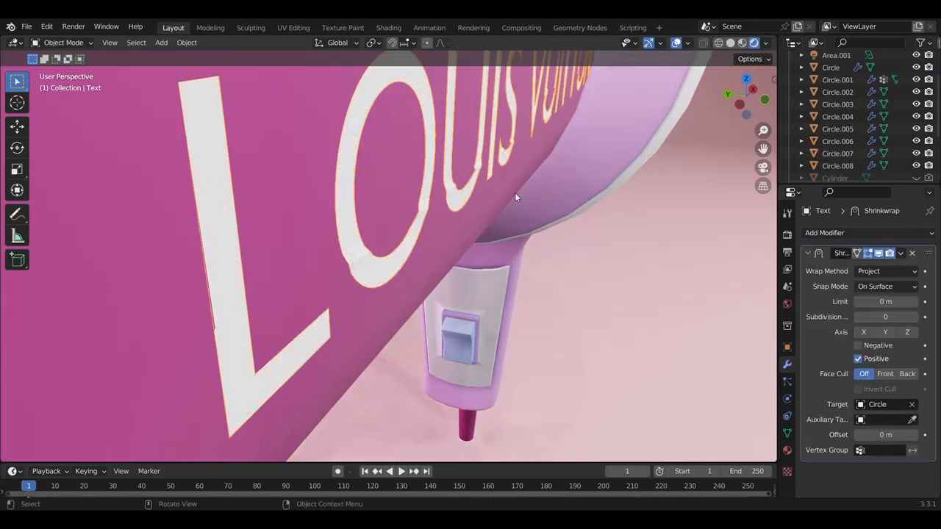
{"action": "scroll", "coordinate": [517, 194], "scroll_direction": "up", "scroll_amount": 4}
{"action": "scroll", "coordinate": [516, 195], "scroll_direction": "down", "scroll_amount": 4}
Try rotating the lettering slightly about X, and undo that rotation together with the earlier Shrinkwrap edits
{"action": "key", "text": "r"}
{"action": "key", "text": "x"}
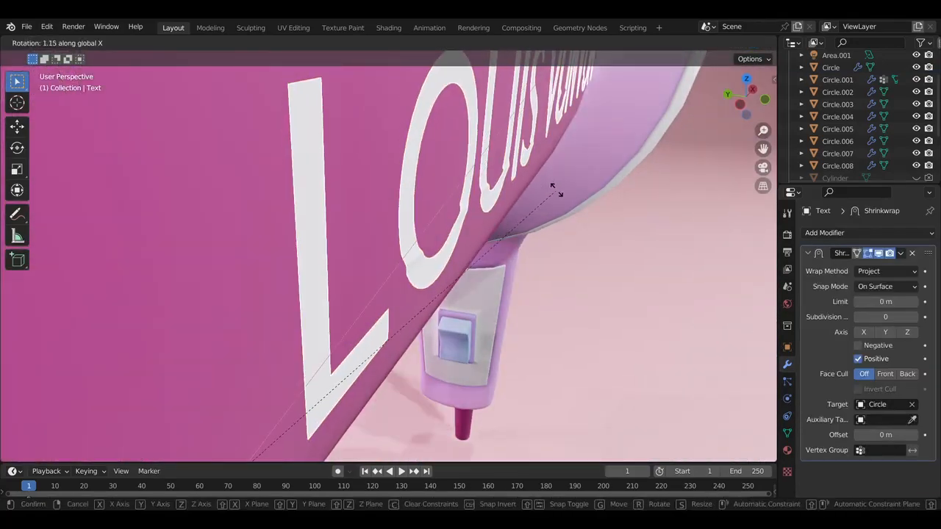
{"action": "left_click", "coordinate": [557, 196]}
{"action": "key", "text": "ctrl+z"}
{"action": "key", "text": "ctrl+z"}
{"action": "key", "text": "ctrl+z"}
{"action": "key", "text": "ctrl+z"}
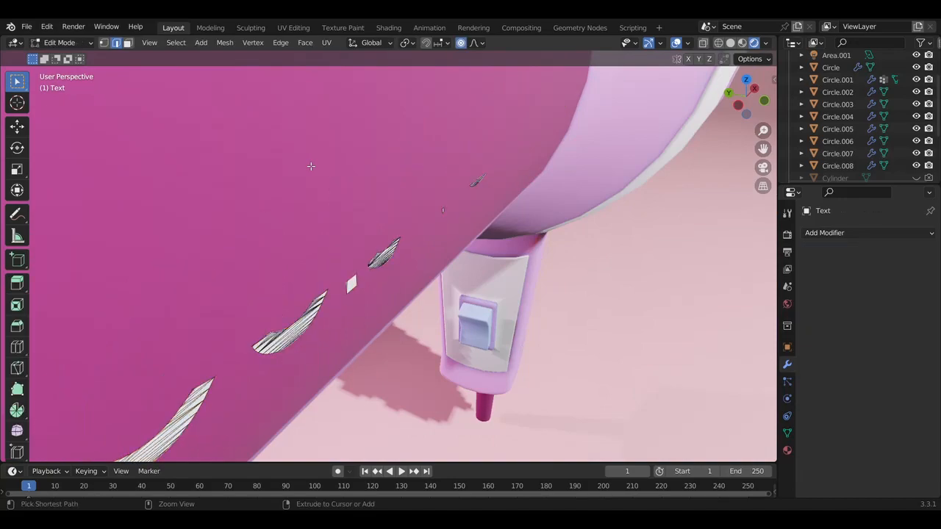
{"action": "key", "text": "ctrl+z"}
{"action": "key", "text": "ctrl+z"}
Move the lettering outward from the nozzle, about 0.001 m along X and -0.005 m along Y
{"action": "middle_click_drag", "start_coordinate": [294, 245], "coordinate": [299, 250]}
{"action": "key", "text": "g"}
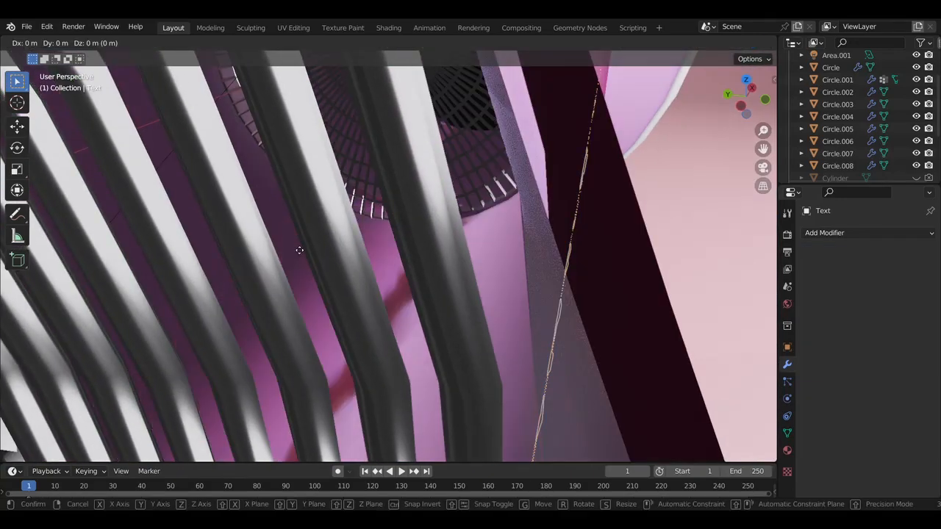
{"action": "left_click", "coordinate": [346, 251]}
{"action": "scroll", "coordinate": [346, 250], "scroll_direction": "down", "scroll_amount": 4}
{"action": "scroll", "coordinate": [346, 249], "scroll_direction": "up", "scroll_amount": 4}
{"action": "scroll", "coordinate": [345, 249], "scroll_direction": "down", "scroll_amount": 1}
Try moving the lettering onto the patch with Face Project snapping and Project Individual Elements, and undo the move
{"action": "left_click", "coordinate": [827, 233]}
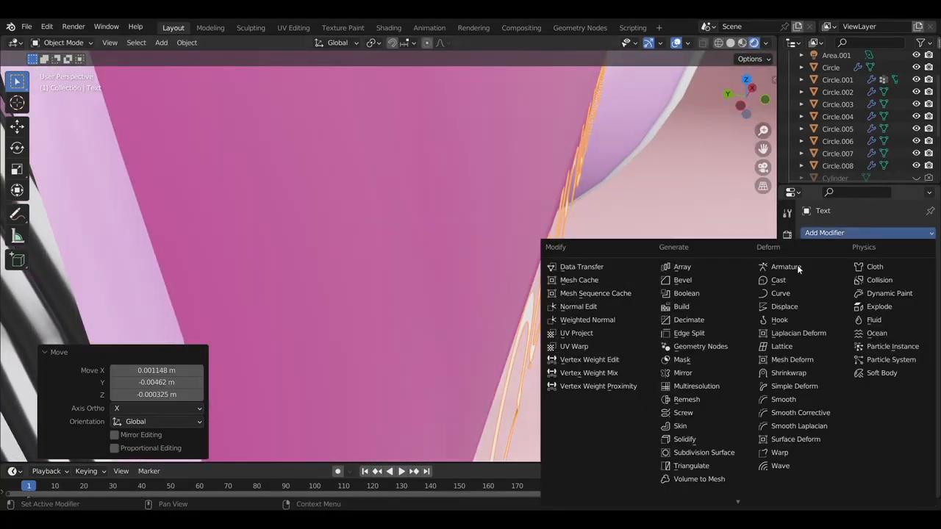
{"action": "left_click", "coordinate": [792, 373]}
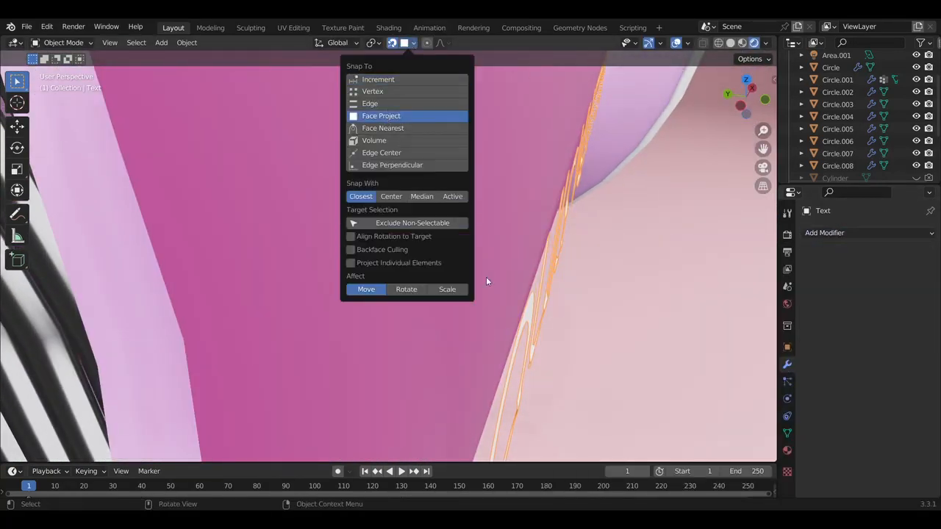
{"action": "left_click", "coordinate": [351, 262]}
{"action": "key", "text": "g"}
{"action": "left_click", "coordinate": [514, 314]}
{"action": "scroll", "coordinate": [513, 314], "scroll_direction": "down", "scroll_amount": 5}
{"action": "middle_click_drag", "start_coordinate": [514, 314], "coordinate": [266, 272]}
{"action": "key", "text": "ctrl+z"}
Turn snapping off and set the lettering's origin to the centre of its geometry
{"action": "left_click", "coordinate": [395, 42]}
{"action": "left_click", "coordinate": [410, 237]}
{"action": "right_click", "coordinate": [398, 205]}
{"action": "mouse_move", "coordinate": [399, 217]}
{"action": "left_click", "coordinate": [441, 230]}
{"action": "middle_click_drag", "start_coordinate": [315, 188], "coordinate": [345, 211]}
Add a Shrinkwrap modifier to the lettering with the Project wrap method to wrap it onto the nozzle
{"action": "left_click", "coordinate": [822, 233]}
{"action": "left_click", "coordinate": [789, 373]}
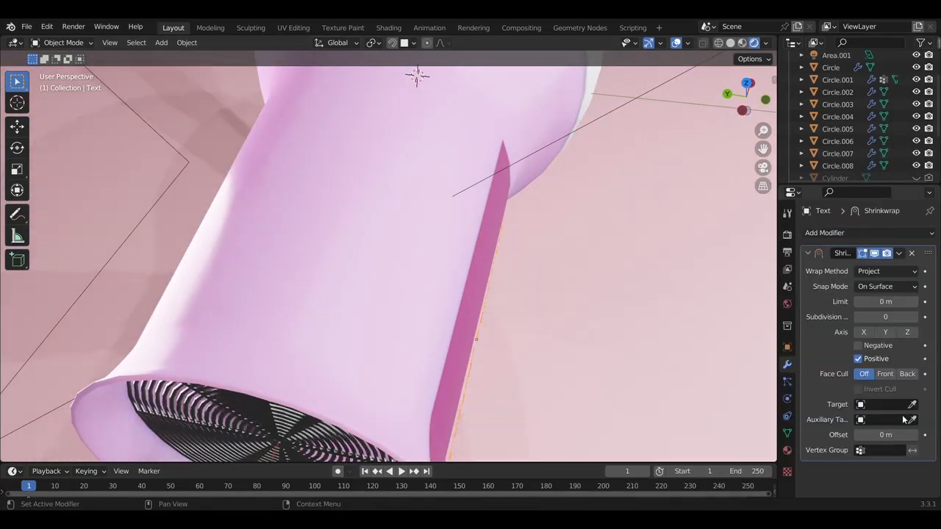
{"action": "middle_click_drag", "start_coordinate": [474, 339], "coordinate": [403, 294]}
{"action": "left_click", "coordinate": [886, 271]}
{"action": "left_click", "coordinate": [859, 285]}
Apply the lettering's Shrinkwrap modifier and shade the lettering smooth
{"action": "middle_click_drag", "start_coordinate": [441, 166], "coordinate": [506, 152]}
{"action": "scroll", "coordinate": [505, 156], "scroll_direction": "up", "scroll_amount": 3}
{"action": "scroll", "coordinate": [506, 152], "scroll_direction": "down", "scroll_amount": 3}
{"action": "key", "text": "Tab"}
{"action": "right_click", "coordinate": [389, 143]}
{"action": "left_click", "coordinate": [386, 140]}
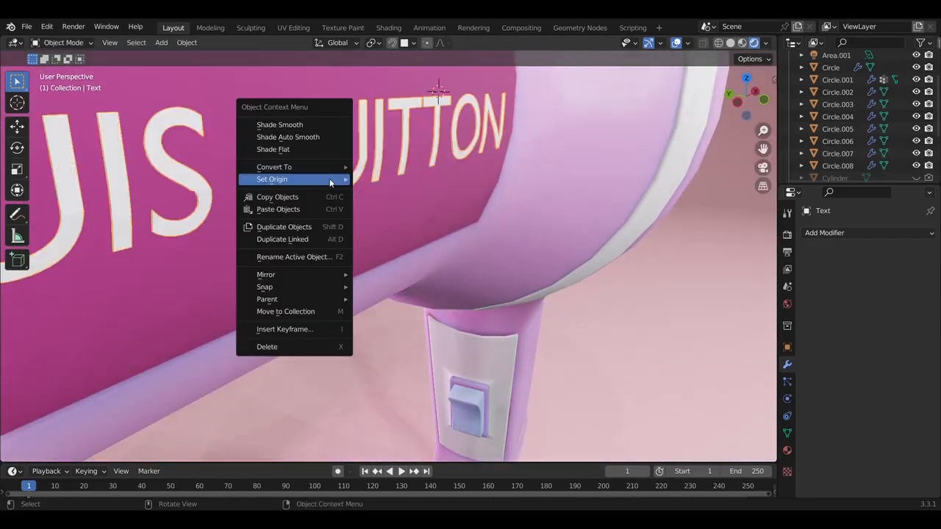
{"action": "left_click", "coordinate": [283, 122]}
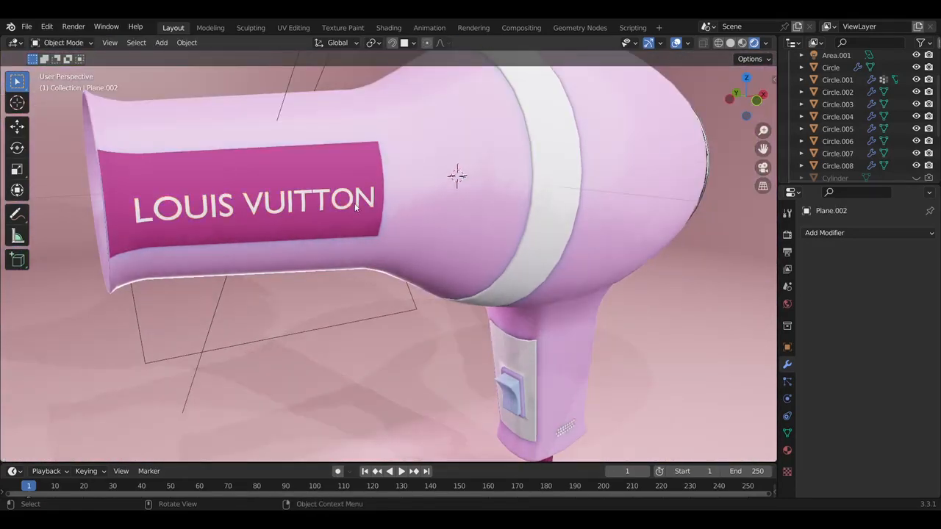
Give the lettering its own white material and lower its roughness to about 0.014
{"action": "left_click", "coordinate": [356, 208]}
{"action": "left_click", "coordinate": [867, 233]}
{"action": "left_click", "coordinate": [787, 450]}
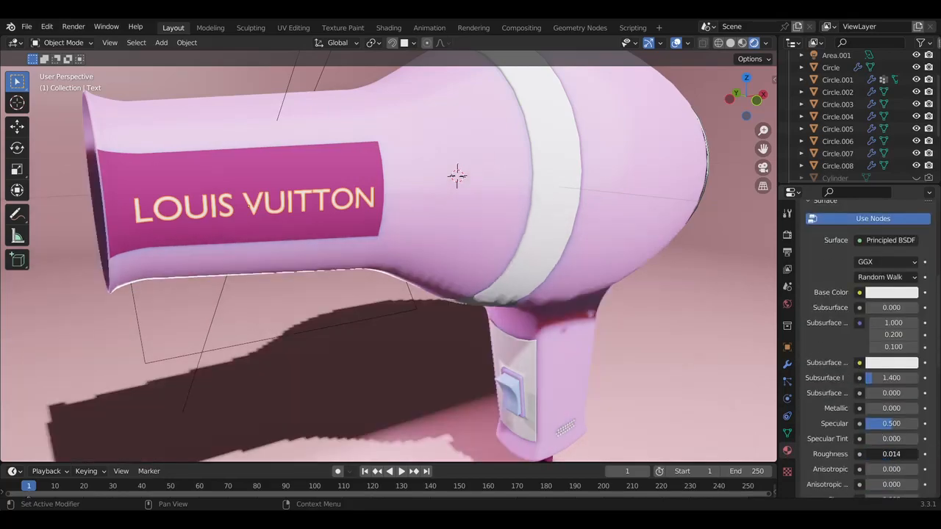
{"action": "left_click_drag", "start_coordinate": [892, 454], "coordinate": [886, 454]}
{"action": "left_click", "coordinate": [886, 454]}
Select all the hair dryer parts together, leaving the pink backdrop out of the selection
{"action": "left_click", "coordinate": [564, 245]}
{"action": "scroll", "coordinate": [548, 222], "scroll_direction": "down", "scroll_amount": 3}
{"action": "left_click", "coordinate": [549, 220]}
{"action": "middle_click_drag", "start_coordinate": [548, 221], "coordinate": [670, 306]}
{"action": "left_click", "coordinate": [670, 305]}
{"action": "key", "text": "KP_1"}
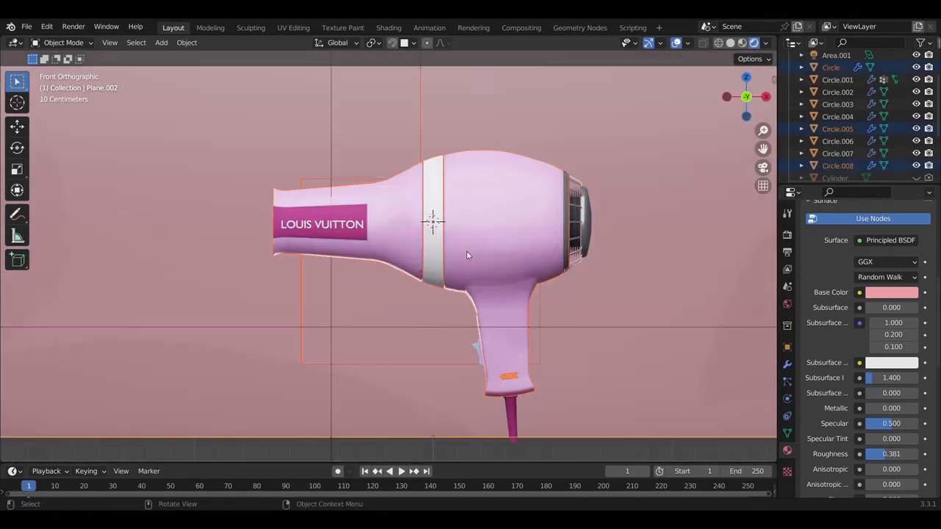
{"action": "middle_click_drag", "start_coordinate": [467, 255], "coordinate": [529, 268]}
{"action": "left_click", "coordinate": [220, 248], "text": "shift"}
{"action": "left_click", "coordinate": [220, 249]}
{"action": "key", "text": "ctrl+KP_3"}
{"action": "left_click_drag", "start_coordinate": [358, 221], "coordinate": [488, 134]}
{"action": "left_click", "coordinate": [441, 433], "text": "shift"}
{"action": "middle_click_drag", "start_coordinate": [477, 285], "coordinate": [373, 275]}
{"action": "key", "text": "g"}
{"action": "left_click", "coordinate": [477, 274]}
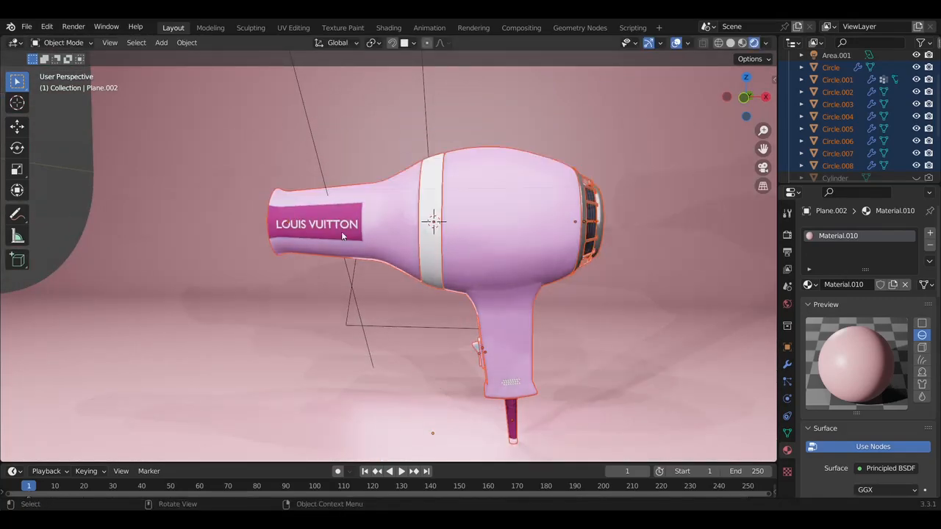
Try parenting the dryer parts to the LOUIS VUITTON lettering with the Object option and test moving it
{"action": "left_click", "coordinate": [342, 229]}
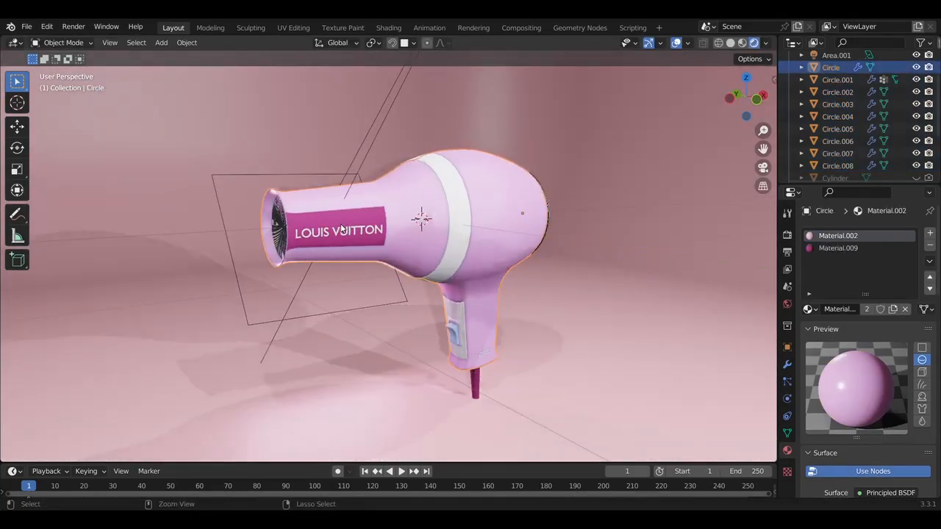
{"action": "left_click", "coordinate": [342, 229], "text": "shift"}
{"action": "key", "text": "ctrl+p"}
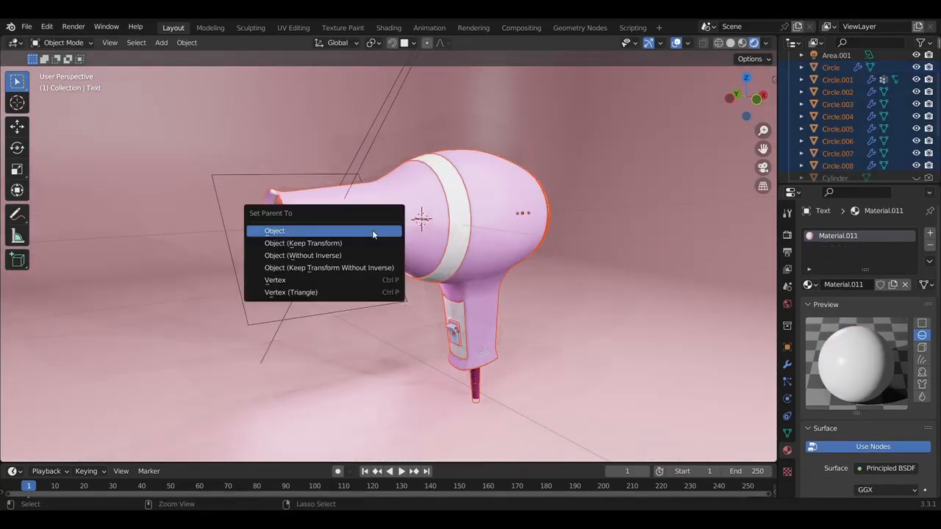
{"action": "left_click", "coordinate": [350, 234]}
{"action": "left_click", "coordinate": [430, 252]}
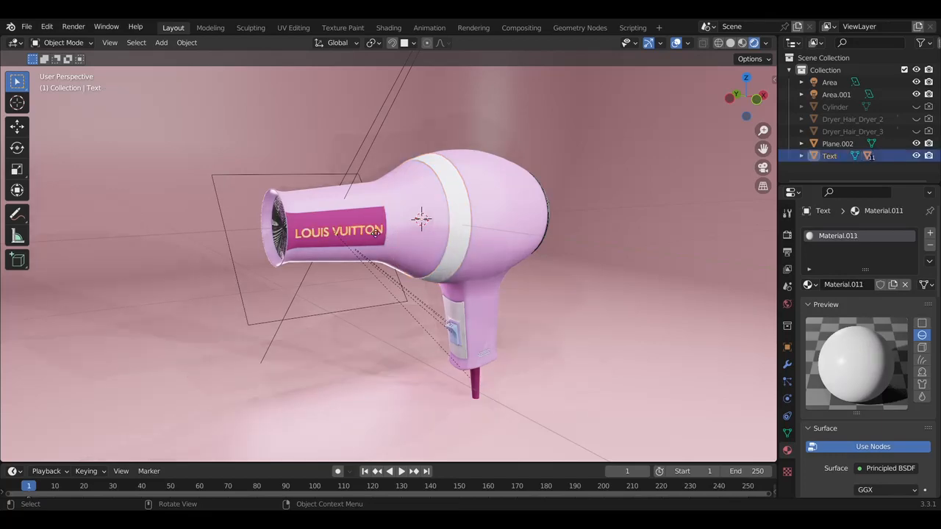
{"action": "key", "text": "g"}
{"action": "key", "text": "Escape"}
In Solid shading, clear the parenting and parent all dryer parts to the main body with the Object option
{"action": "left_click", "coordinate": [731, 43]}
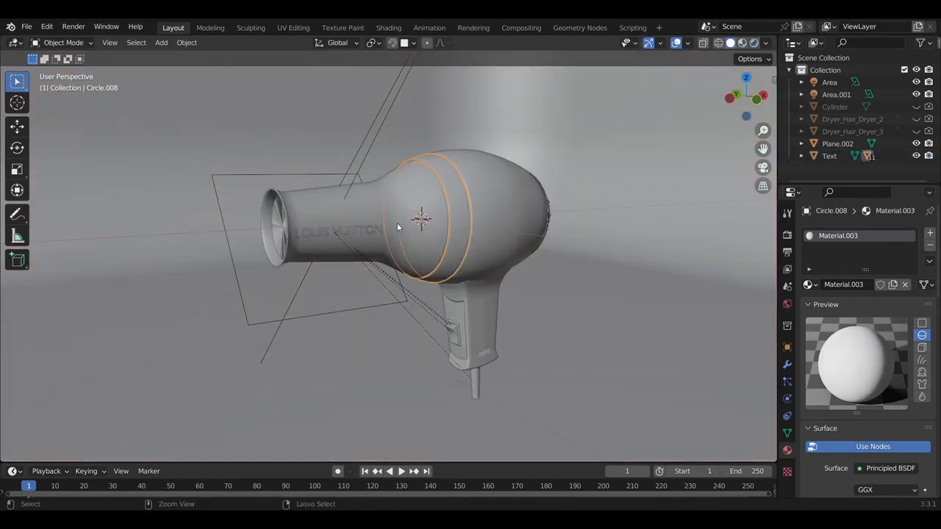
{"action": "left_click", "coordinate": [426, 228], "text": "shift"}
{"action": "left_click", "coordinate": [423, 227]}
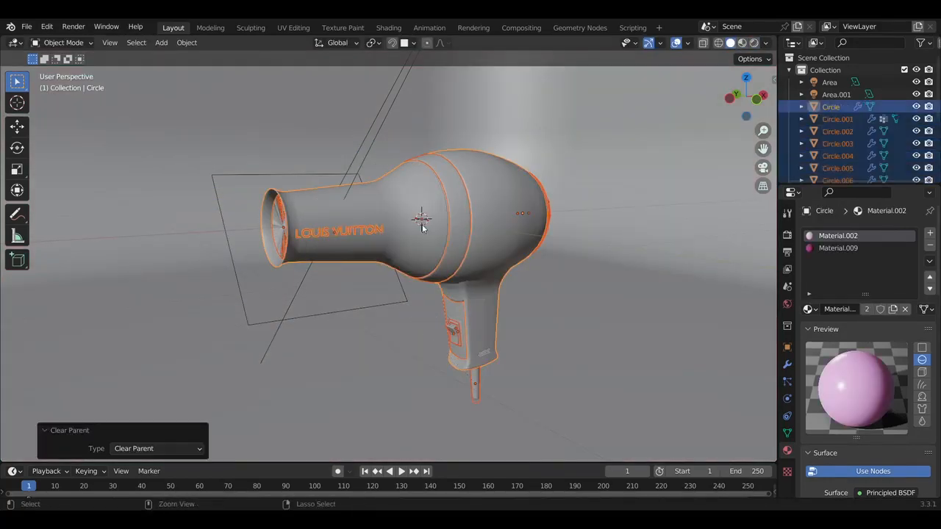
{"action": "key", "text": "ctrl+p"}
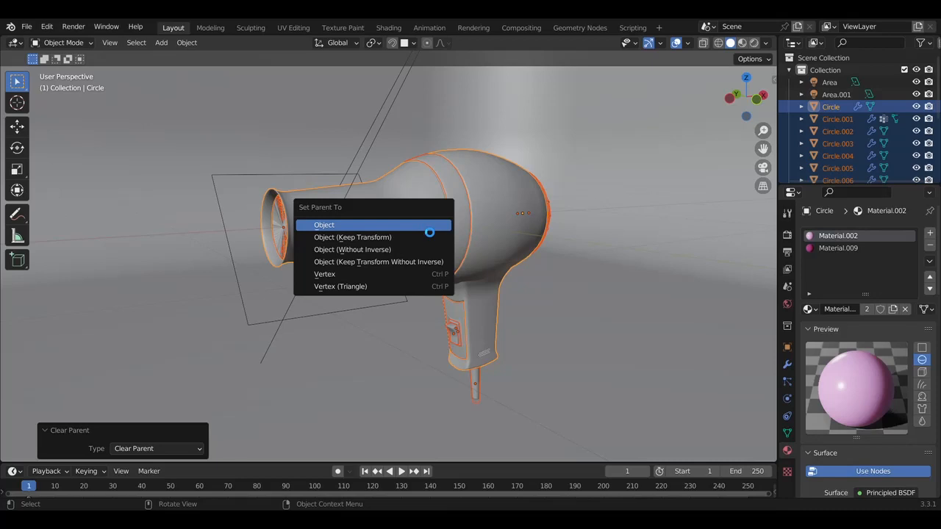
{"action": "left_click", "coordinate": [324, 225]}
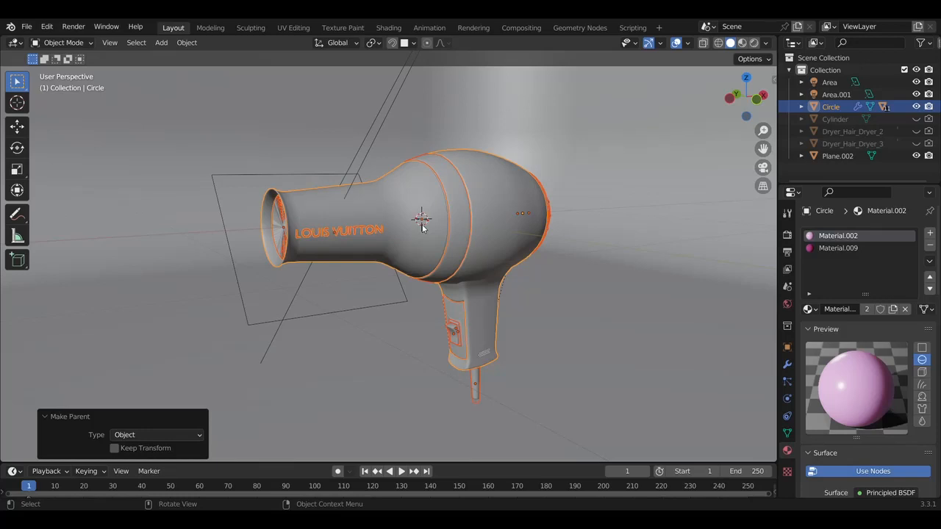
Set the dryer parts' origins to their geometry and rotate the dryer about 29.3° around the global Y axis
{"action": "right_click", "coordinate": [487, 219]}
{"action": "mouse_move", "coordinate": [434, 260]}
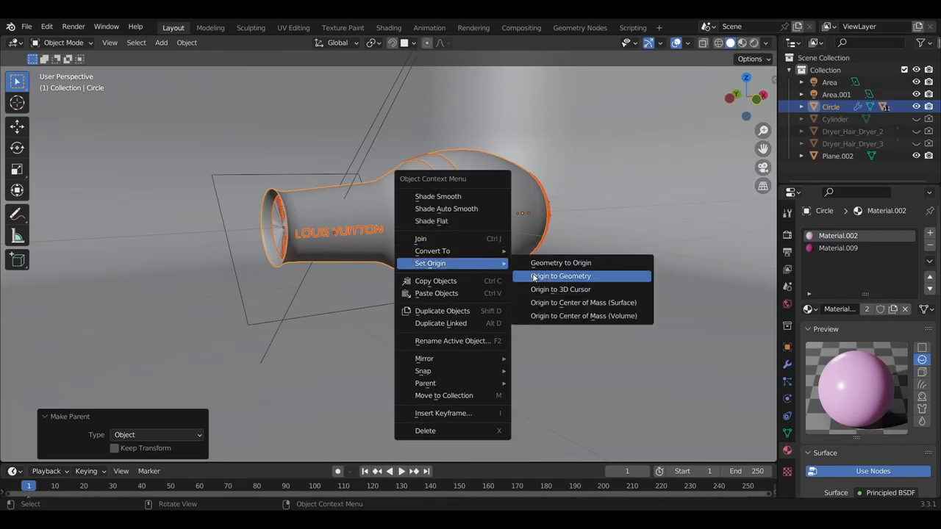
{"action": "left_click", "coordinate": [537, 277]}
{"action": "key", "text": "r"}
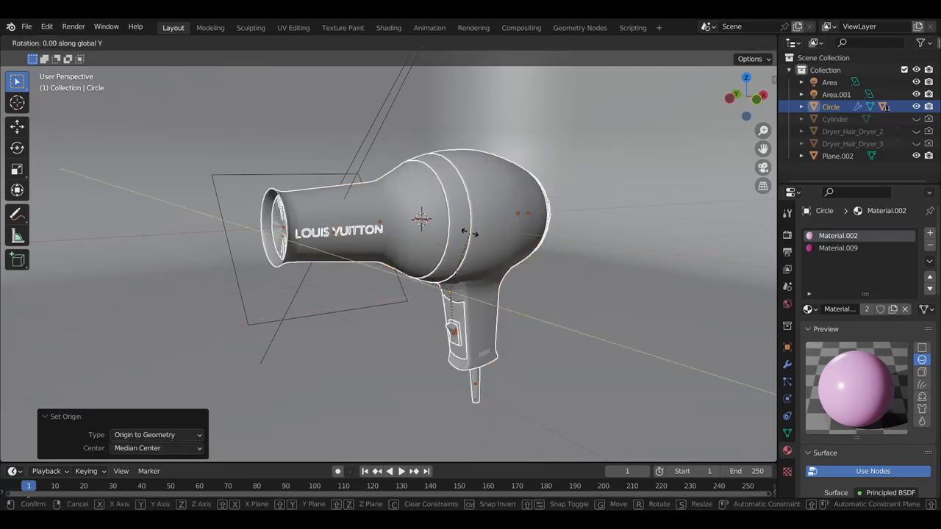
{"action": "left_click", "coordinate": [511, 235]}
{"action": "middle_click_drag", "start_coordinate": [511, 235], "coordinate": [545, 242]}
Duplicate the whole dryer and place the copy behind the original along the Y axis
{"action": "key", "text": "shift+d"}
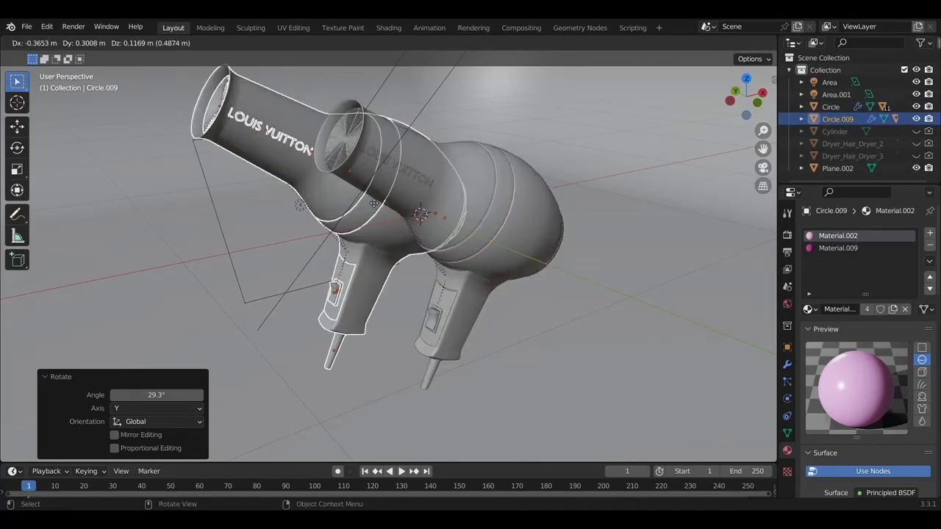
{"action": "key", "text": "x"}
{"action": "key", "text": "y"}
{"action": "left_click", "coordinate": [349, 195]}
{"action": "middle_click_drag", "start_coordinate": [349, 195], "coordinate": [350, 195]}
Rotate the dryer copy 180° around X and about 179° around the global Y axis
{"action": "type", "text": "rx180"}
{"action": "key", "text": "Return"}
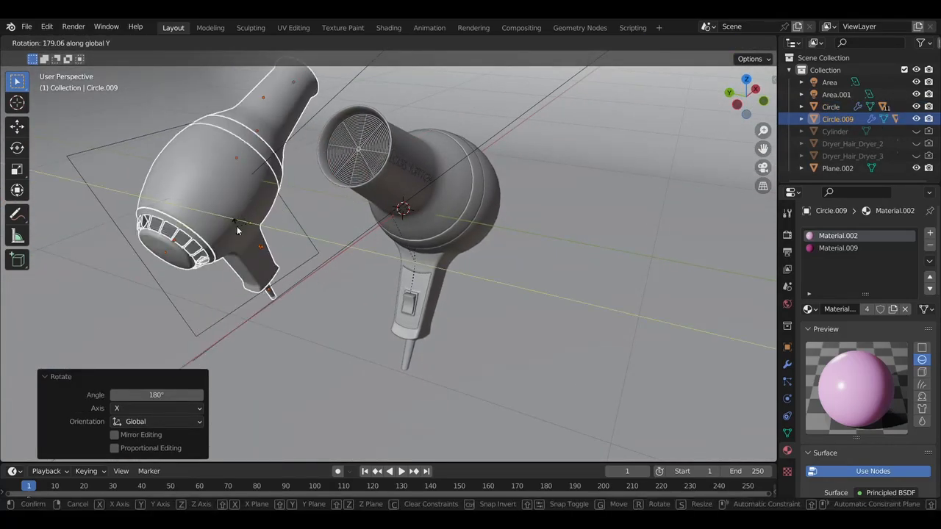
{"action": "left_click", "coordinate": [238, 227]}
Move the dryer copy about -0.44 m along Y and switch the viewport to Rendered shading
{"action": "middle_click_drag", "start_coordinate": [237, 227], "coordinate": [238, 228]}
{"action": "key", "text": "g"}
{"action": "key", "text": "y"}
{"action": "left_click", "coordinate": [327, 249]}
{"action": "middle_click_drag", "start_coordinate": [327, 250], "coordinate": [327, 249]}
{"action": "left_click", "coordinate": [753, 43]}
{"action": "middle_click_drag", "start_coordinate": [538, 201], "coordinate": [537, 200]}
Tilt the dryer copy around X, turn it about -80.7° around Z, and reposition it behind the first dryer
{"action": "key", "text": "r"}
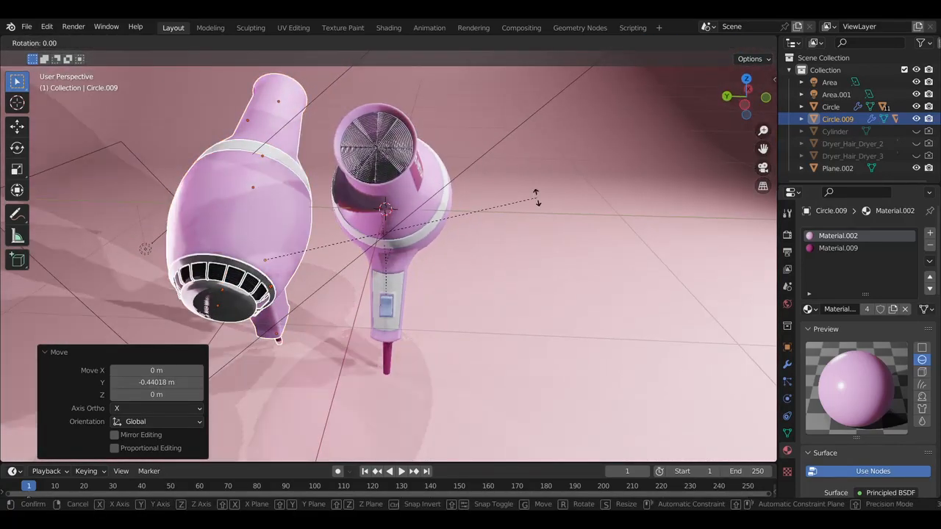
{"action": "key", "text": "x"}
{"action": "left_click", "coordinate": [313, 143]}
{"action": "key", "text": "r"}
{"action": "key", "text": "z"}
{"action": "left_click", "coordinate": [402, 287]}
{"action": "middle_click_drag", "start_coordinate": [401, 286], "coordinate": [380, 275]}
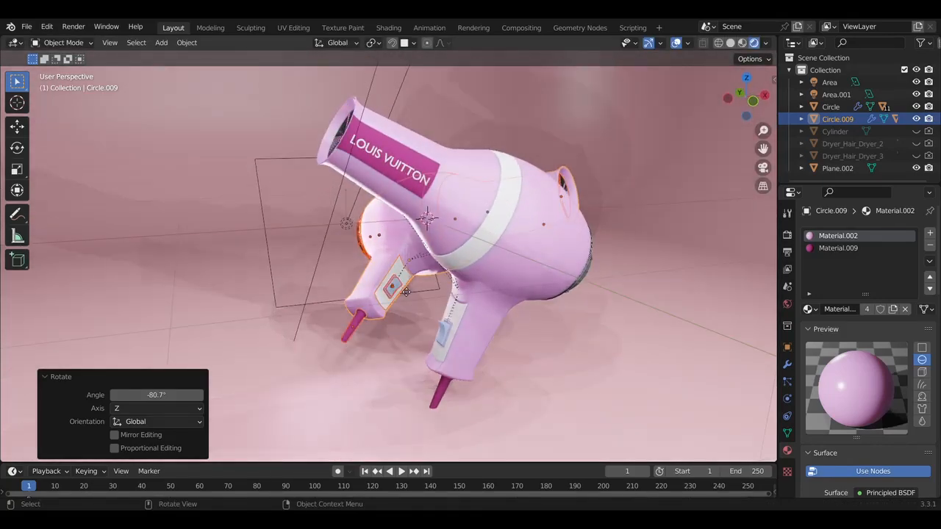
{"action": "key", "text": "g"}
{"action": "left_click", "coordinate": [381, 304]}
Add a camera and move it about 0.3 m in X, -1.97 m in Y and 0.17 m in Z
{"action": "key", "text": "shift+a"}
{"action": "left_click", "coordinate": [381, 309]}
{"action": "middle_click_drag", "start_coordinate": [380, 309], "coordinate": [449, 250]}
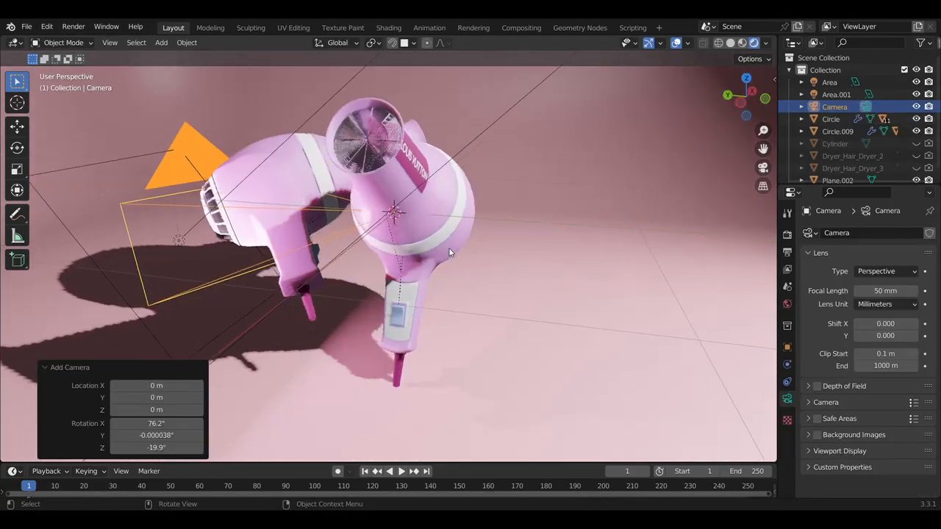
{"action": "key", "text": "g"}
{"action": "left_click", "coordinate": [507, 228]}
Lock the camera to the view, frame both dryers in the shot, and unlock the camera
{"action": "key", "text": "KP_0"}
{"action": "key", "text": "n"}
{"action": "left_click", "coordinate": [702, 228]}
{"action": "middle_click_drag", "start_coordinate": [419, 220], "coordinate": [450, 203]}
{"action": "scroll", "coordinate": [499, 217], "scroll_direction": "down", "scroll_amount": 4}
{"action": "scroll", "coordinate": [499, 217], "scroll_direction": "up", "scroll_amount": 1}
{"action": "middle_click_drag", "start_coordinate": [286, 247], "coordinate": [376, 247], "text": "shift"}
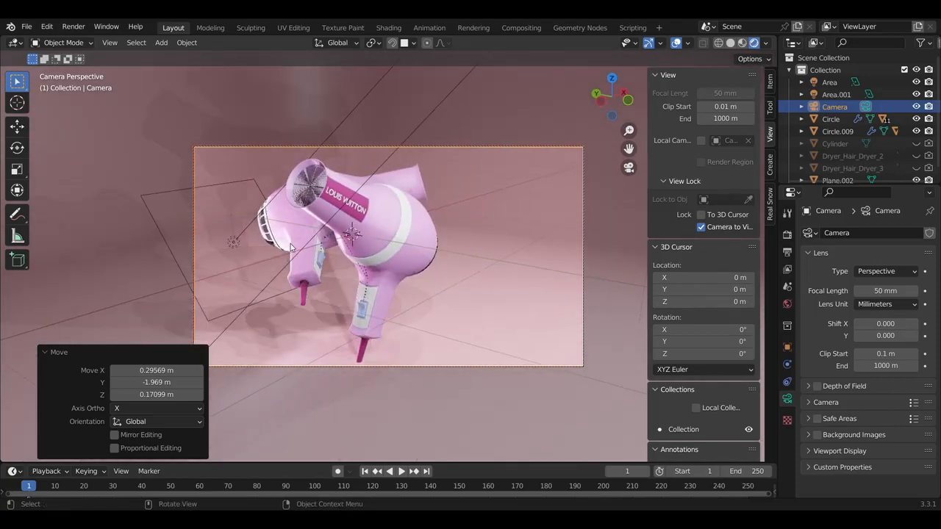
{"action": "left_click", "coordinate": [702, 228]}
{"action": "key", "text": "n"}
Add a point light beside the dryers and give it a red color with 50 W power
{"action": "key", "text": "shift+a"}
{"action": "left_click", "coordinate": [469, 217]}
{"action": "key", "text": "g"}
{"action": "left_click", "coordinate": [438, 234]}
{"action": "left_click", "coordinate": [886, 303]}
{"action": "left_click", "coordinate": [855, 215]}
Position the red point light close to the rear dryer's handle, adjusting it from several views
{"action": "key", "text": "KP_3"}
{"action": "key", "text": "ctrl+KP_3"}
{"action": "key", "text": "g"}
{"action": "left_click", "coordinate": [447, 246]}
{"action": "middle_click_drag", "start_coordinate": [447, 246], "coordinate": [438, 246]}
{"action": "key", "text": "g"}
{"action": "left_click", "coordinate": [422, 241]}
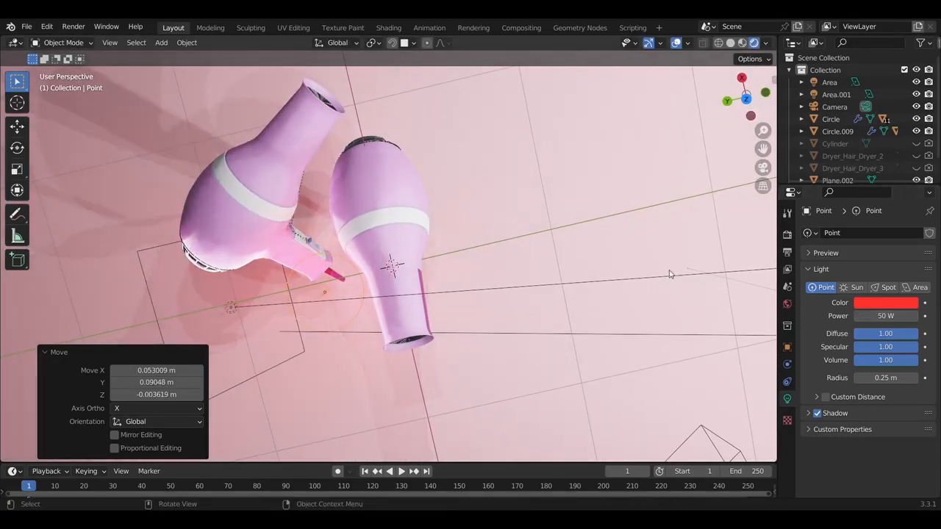
Duplicate the red light about 2.94 m along X, color the copy blue and set its power to 100 W
{"action": "key", "text": "KP_0"}
{"action": "left_click", "coordinate": [754, 173]}
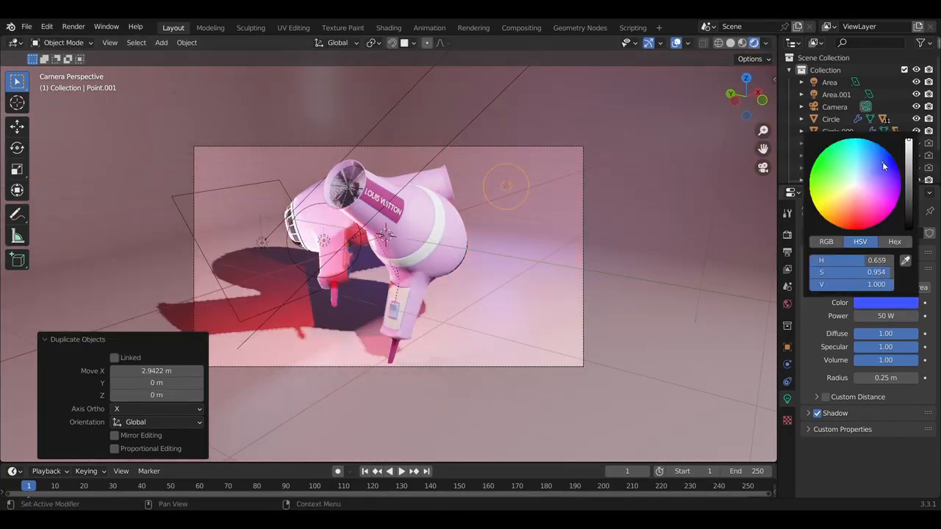
{"action": "left_click", "coordinate": [893, 211]}
{"action": "left_click", "coordinate": [899, 316]}
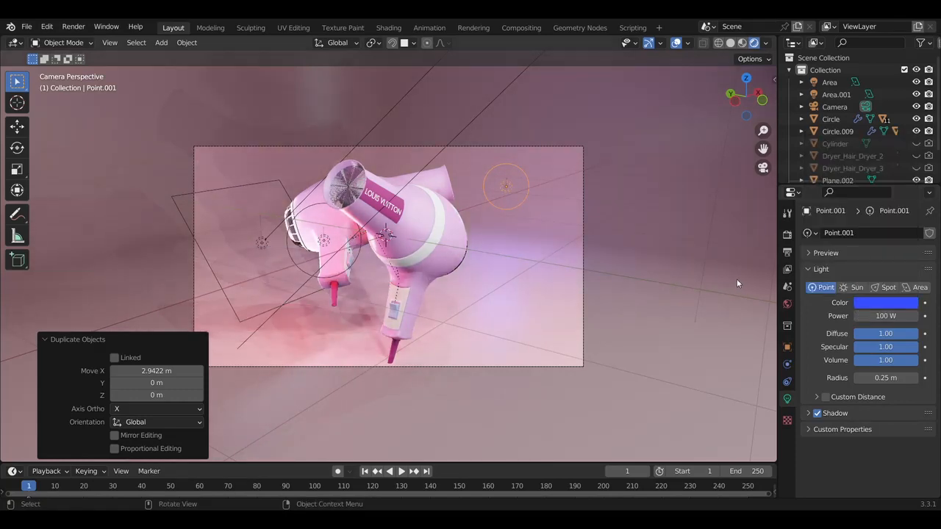
Duplicate the blue point light to the front of the dryers and color the copy yellow
{"action": "left_click", "coordinate": [542, 337]}
{"action": "left_click", "coordinate": [503, 184]}
{"action": "key", "text": "KP_7"}
{"action": "key", "text": "shift+d"}
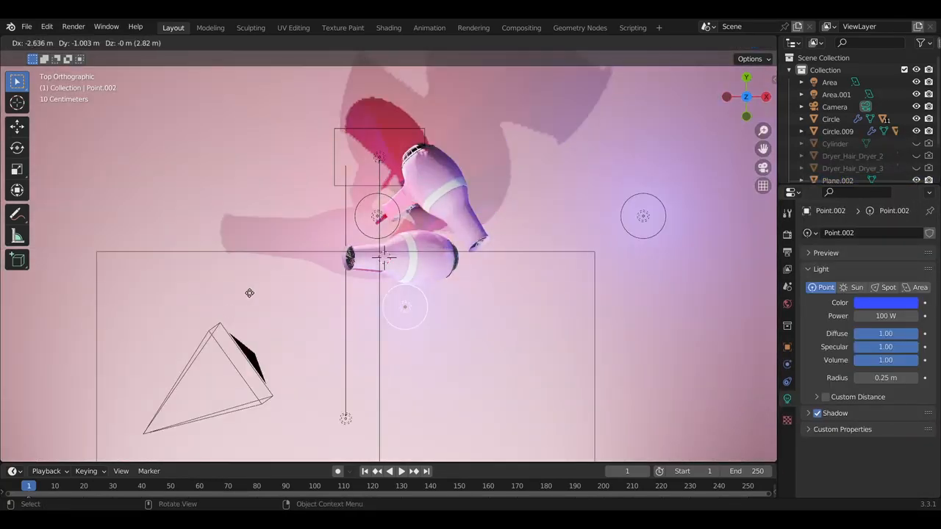
{"action": "left_click", "coordinate": [208, 332]}
{"action": "left_click", "coordinate": [871, 303]}
{"action": "left_click", "coordinate": [834, 200]}
{"action": "key", "text": "KP_0"}
Move the blue point light closer to the dryers, about -1.14 m in X, -0.26 m in Y and -0.15 m in Z
{"action": "middle_click_drag", "start_coordinate": [585, 335], "coordinate": [508, 336]}
{"action": "scroll", "coordinate": [541, 335], "scroll_direction": "down", "scroll_amount": 1}
{"action": "left_click", "coordinate": [751, 249]}
{"action": "left_click", "coordinate": [744, 252]}
{"action": "key", "text": "g"}
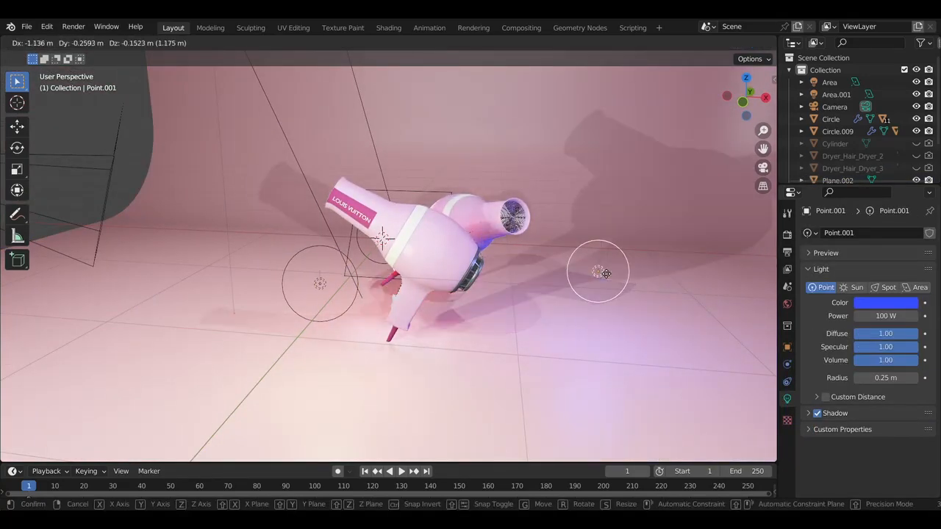
{"action": "left_click", "coordinate": [606, 274]}
{"action": "key", "text": "KP_0"}
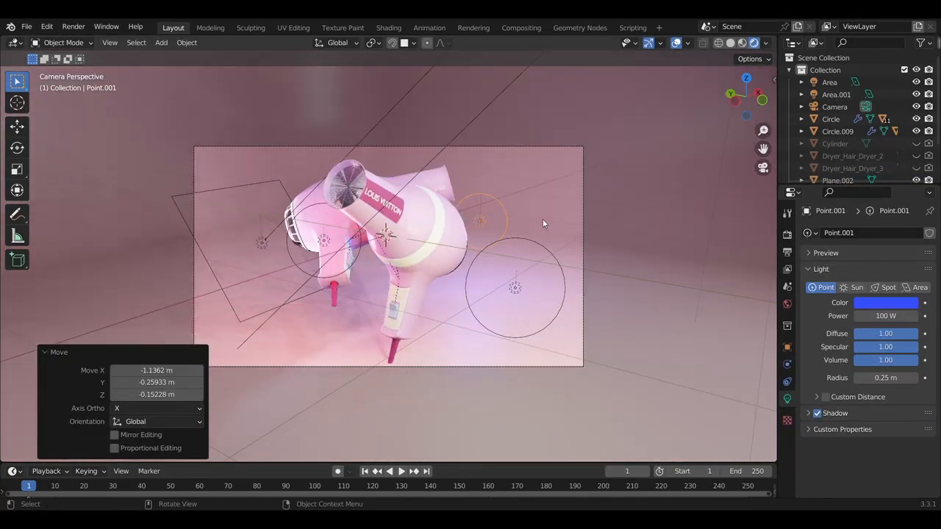
Enable Ambient Occlusion and Bloom for the Eevee render
{"action": "left_click", "coordinate": [787, 235]}
{"action": "left_click", "coordinate": [818, 319]}
{"action": "left_click", "coordinate": [817, 335]}
{"action": "scroll", "coordinate": [817, 430], "scroll_direction": "down", "scroll_amount": 3}
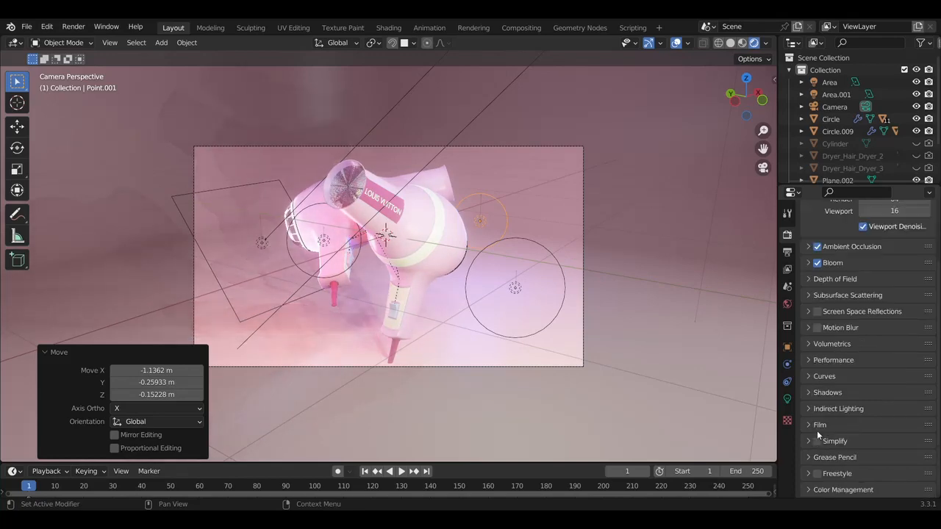
Compare the high-contrast color management looks and set the look to Medium High Contrast
{"action": "left_click", "coordinate": [832, 489]}
{"action": "scroll", "coordinate": [833, 492], "scroll_direction": "down", "scroll_amount": 5}
{"action": "left_click", "coordinate": [875, 426]}
{"action": "left_click", "coordinate": [872, 386]}
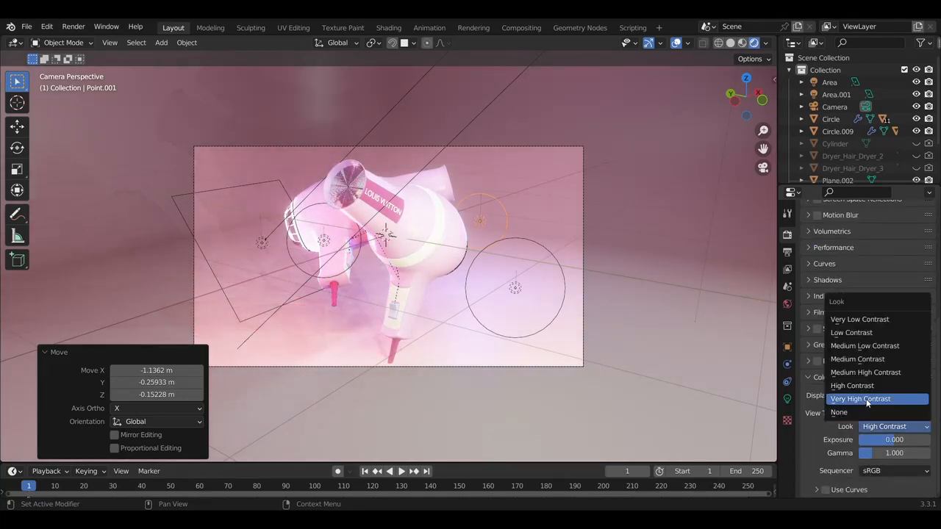
{"action": "left_click", "coordinate": [867, 402]}
{"action": "left_click", "coordinate": [895, 428]}
{"action": "left_click", "coordinate": [867, 374]}
Tint the Bloom effect with a pale pink color
{"action": "scroll", "coordinate": [832, 309], "scroll_direction": "up", "scroll_amount": 8}
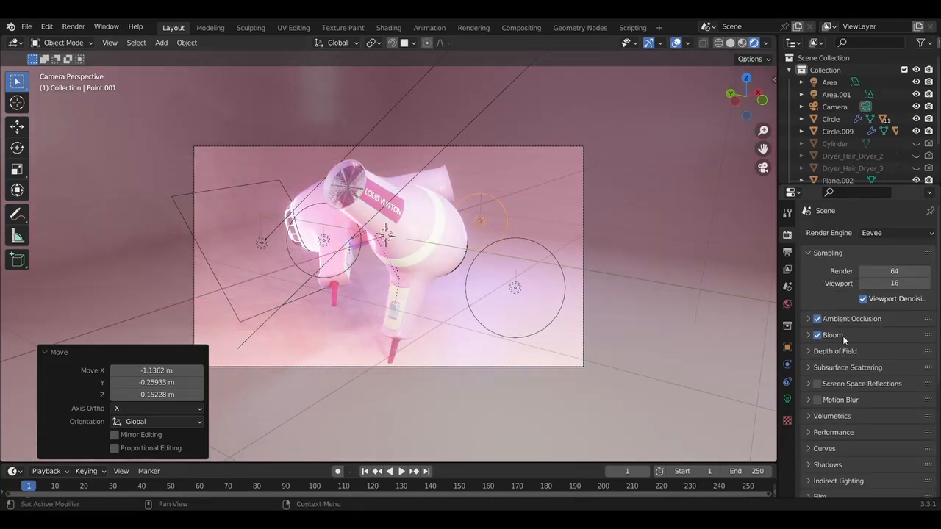
{"action": "left_click", "coordinate": [842, 337]}
{"action": "left_click", "coordinate": [868, 392]}
{"action": "left_click", "coordinate": [859, 281]}
Try the Cycles render engine with viewport denoising and return to Eevee
{"action": "left_click", "coordinate": [879, 234]}
{"action": "left_click", "coordinate": [877, 281]}
{"action": "left_click", "coordinate": [826, 377]}
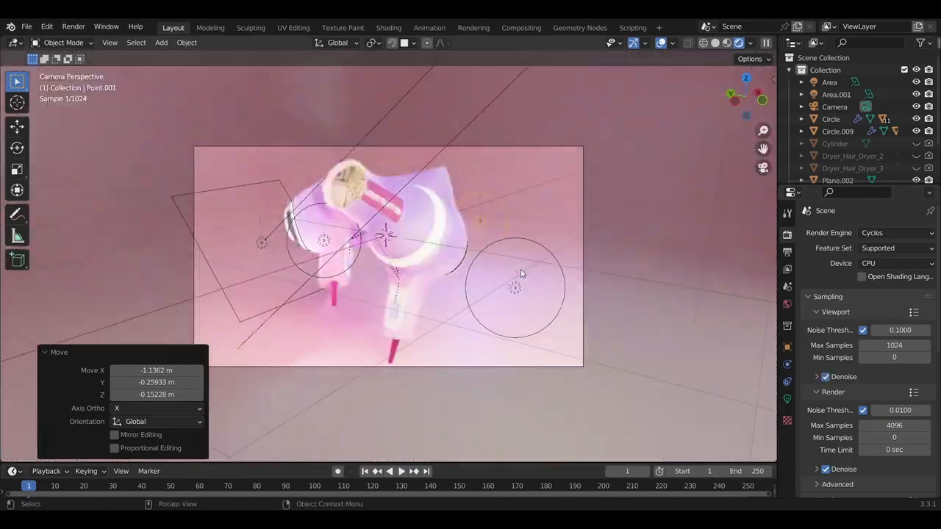
{"action": "middle_click_drag", "start_coordinate": [447, 208], "coordinate": [451, 303]}
{"action": "left_click", "coordinate": [873, 247]}
Reposition the lights around the dryers, raising the first area light about 0.18 m in the camera view
{"action": "middle_click_drag", "start_coordinate": [758, 301], "coordinate": [299, 183]}
{"action": "scroll", "coordinate": [300, 184], "scroll_direction": "down", "scroll_amount": 5}
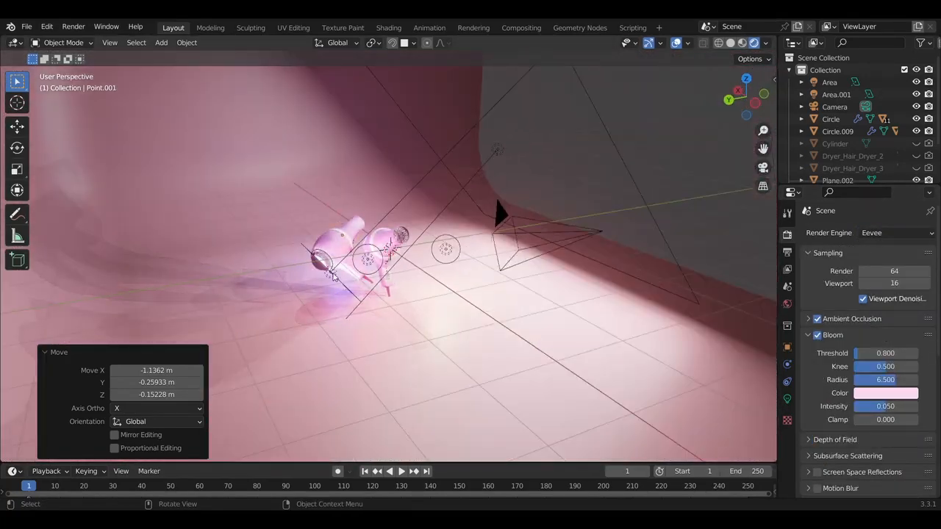
{"action": "left_click", "coordinate": [329, 274]}
{"action": "key", "text": "g"}
{"action": "left_click", "coordinate": [322, 285]}
{"action": "key", "text": "KP_0"}
{"action": "key", "text": "g"}
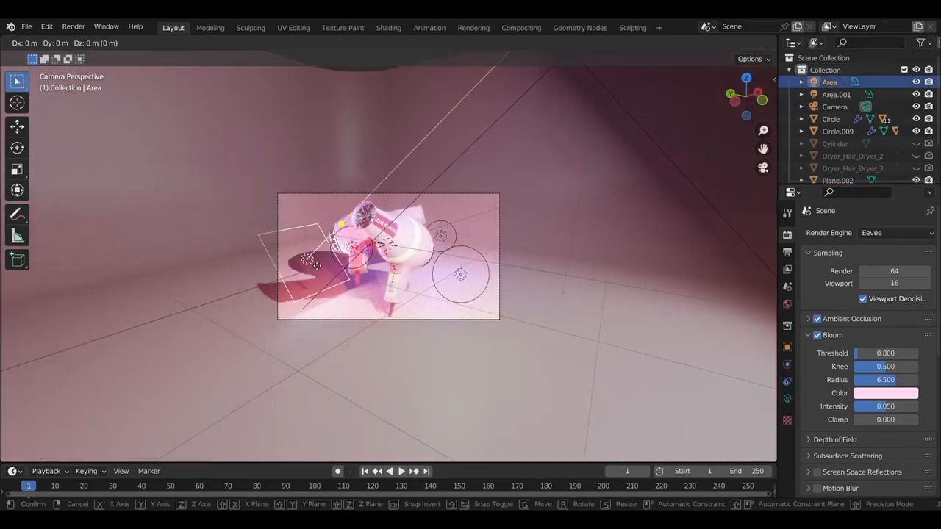
{"action": "left_click", "coordinate": [369, 264]}
Change the Bloom color to a stronger pink and set its intensity to 0.031
{"action": "scroll", "coordinate": [369, 265], "scroll_direction": "up", "scroll_amount": 4}
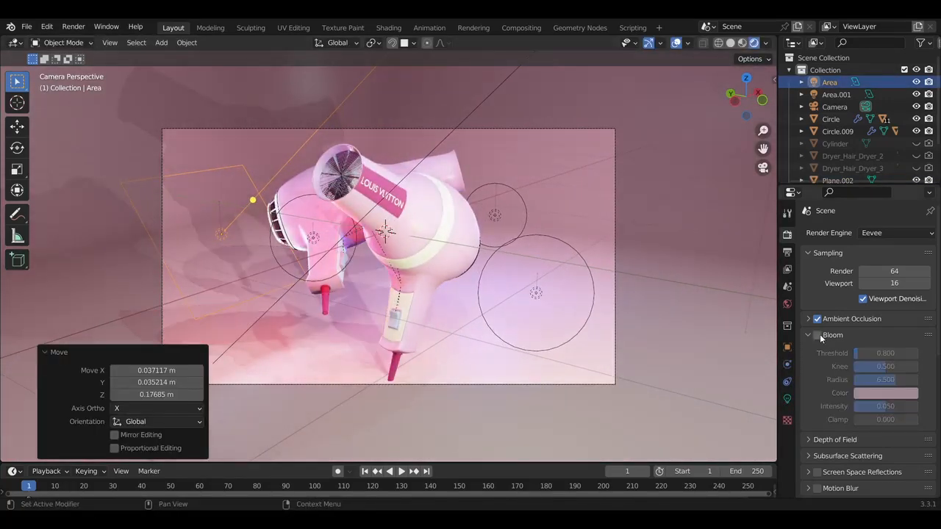
{"action": "left_click", "coordinate": [885, 393]}
{"action": "left_click", "coordinate": [832, 251]}
{"action": "left_click", "coordinate": [859, 275]}
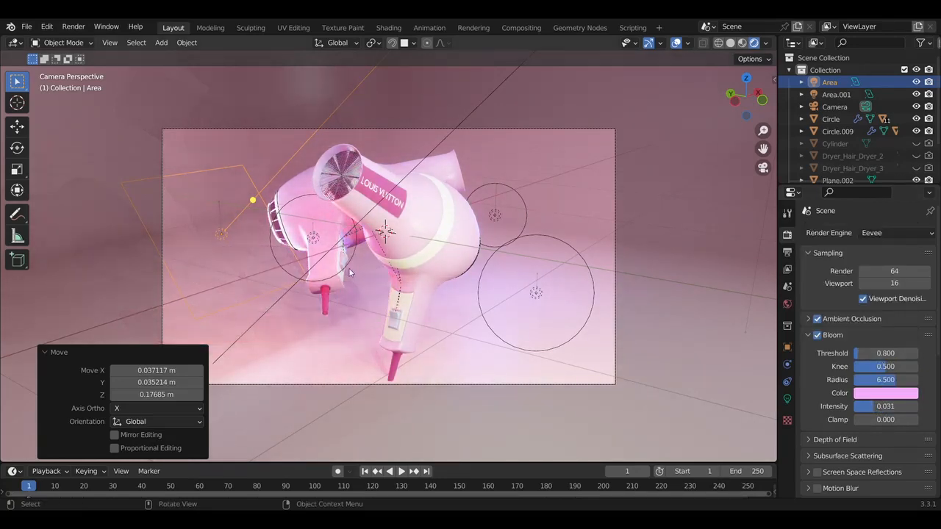
Compare the None look with Medium High Contrast, keep Medium High Contrast, and enable High Quality Normals
{"action": "scroll", "coordinate": [812, 466], "scroll_direction": "down", "scroll_amount": 9}
{"action": "left_click", "coordinate": [877, 427]}
{"action": "left_click", "coordinate": [861, 412]}
{"action": "left_click", "coordinate": [877, 426]}
{"action": "left_click", "coordinate": [873, 373]}
{"action": "scroll", "coordinate": [820, 316], "scroll_direction": "up", "scroll_amount": 3}
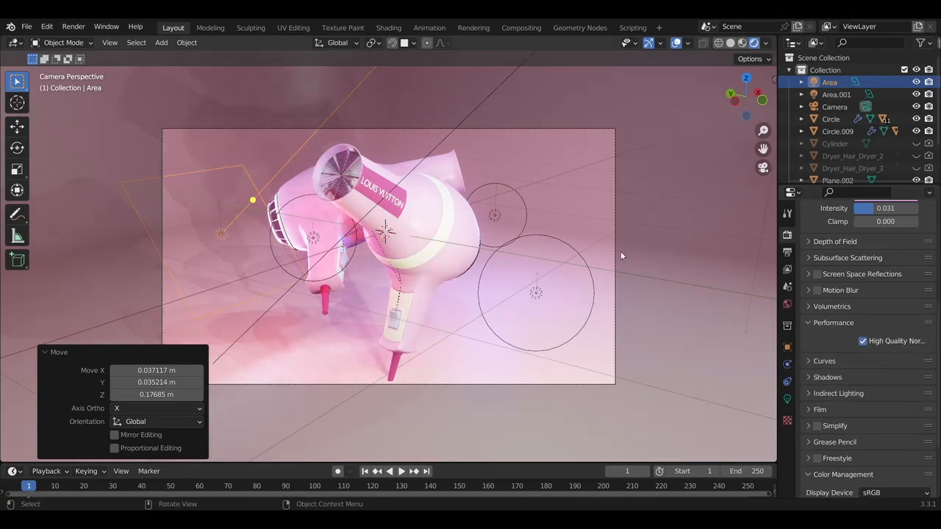
Set the blue point light's power to 50 W
{"action": "middle_click_drag", "start_coordinate": [371, 181], "coordinate": [475, 209]}
{"action": "scroll", "coordinate": [474, 209], "scroll_direction": "down", "scroll_amount": 5}
{"action": "scroll", "coordinate": [237, 257], "scroll_direction": "up", "scroll_amount": 8}
{"action": "scroll", "coordinate": [237, 256], "scroll_direction": "up", "scroll_amount": 4}
{"action": "middle_click_drag", "start_coordinate": [147, 279], "coordinate": [580, 294]}
{"action": "scroll", "coordinate": [237, 256], "scroll_direction": "down", "scroll_amount": 8}
{"action": "left_click", "coordinate": [579, 294]}
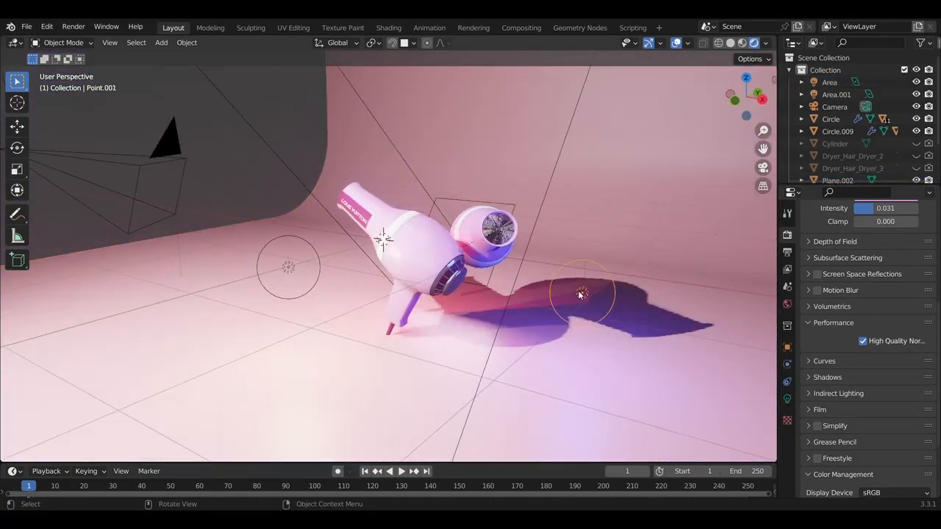
{"action": "left_click", "coordinate": [787, 399]}
{"action": "double_click", "coordinate": [893, 317]}
{"action": "type", "text": "50"}
{"action": "key", "text": "Return"}
Change the color of the selected point light beside the dryers to a light cyan
{"action": "left_click", "coordinate": [886, 303]}
{"action": "left_click", "coordinate": [856, 165]}
{"action": "left_click", "coordinate": [882, 303]}
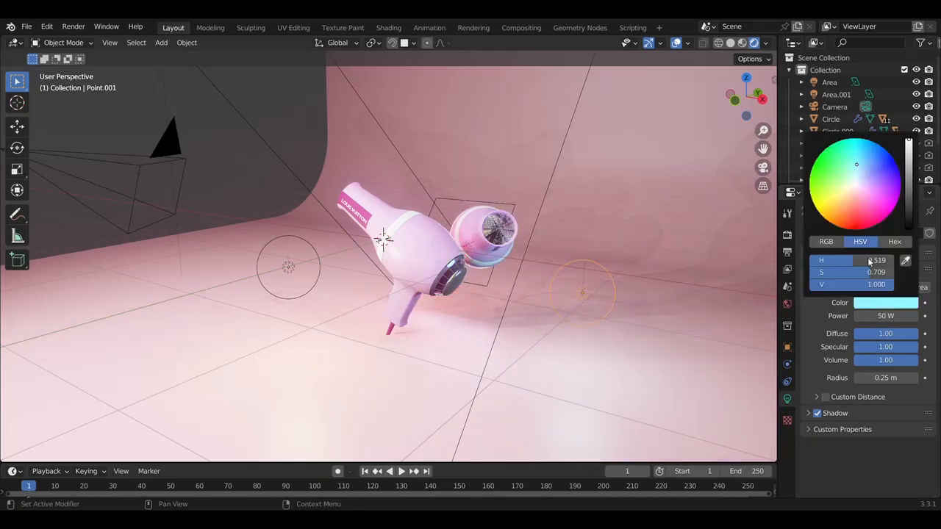
{"action": "left_click_drag", "start_coordinate": [870, 262], "coordinate": [874, 262]}
Set the Bloom threshold to 1.696, the knee to 0.269 and the radius to 3.366
{"action": "middle_click_drag", "start_coordinate": [367, 287], "coordinate": [482, 283]}
{"action": "left_click", "coordinate": [788, 235]}
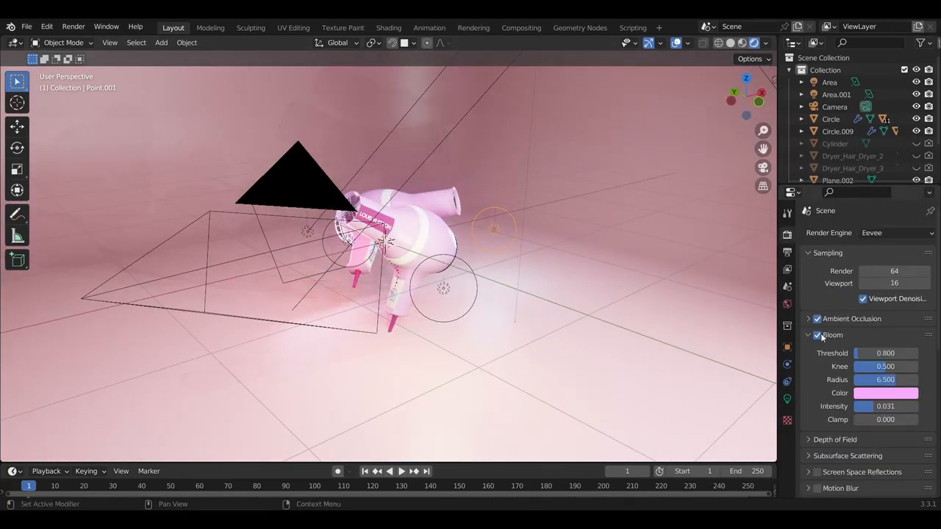
{"action": "key", "text": "KP_0"}
{"action": "left_click_drag", "start_coordinate": [887, 379], "coordinate": [871, 354]}
{"action": "scroll", "coordinate": [198, 150], "scroll_direction": "down", "scroll_amount": 5}
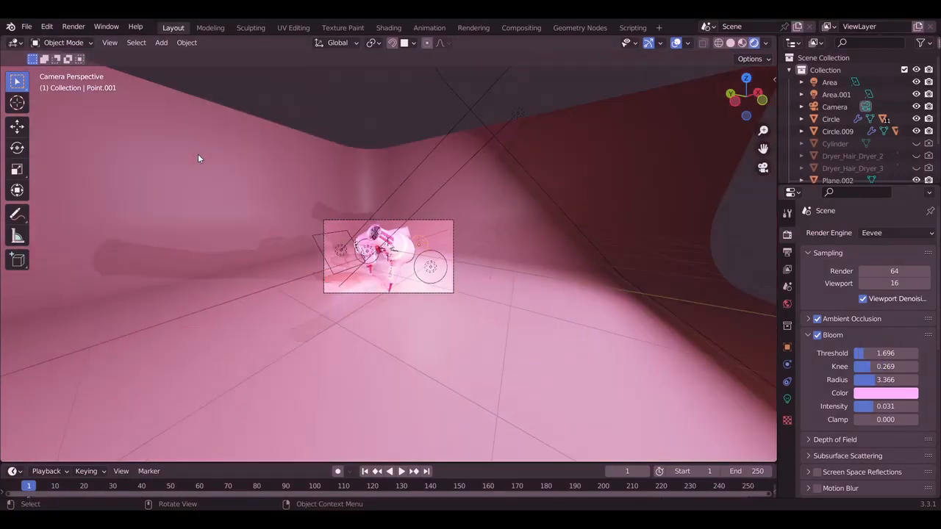
Duplicate the area light beside the dryers about 1.77 m upward along Z and rotate the copy 155° about X
{"action": "key", "text": "KP_0"}
{"action": "left_click", "coordinate": [262, 276]}
{"action": "left_click", "coordinate": [261, 278]}
{"action": "key", "text": "shift+d"}
{"action": "key", "text": "z"}
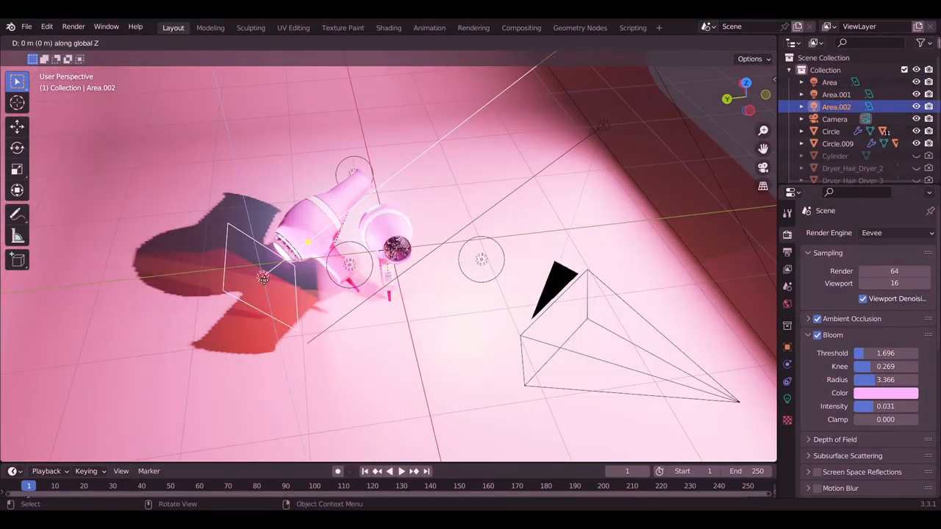
{"action": "left_click", "coordinate": [252, 120]}
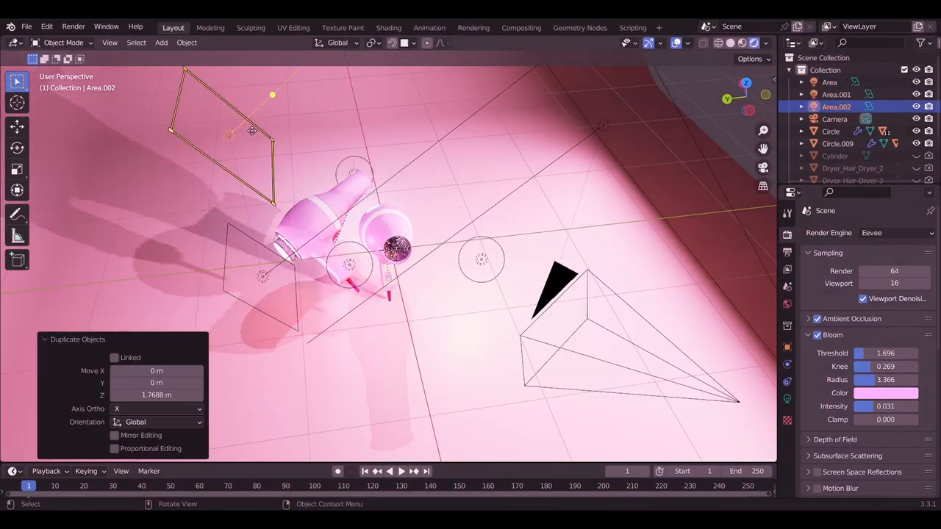
{"action": "key", "text": "r"}
{"action": "key", "text": "x"}
{"action": "left_click", "coordinate": [336, 135]}
Fit the camera frame in the view and start rendering the dryer scene as an image
{"action": "key", "text": "KP_0"}
{"action": "key", "text": "Home"}
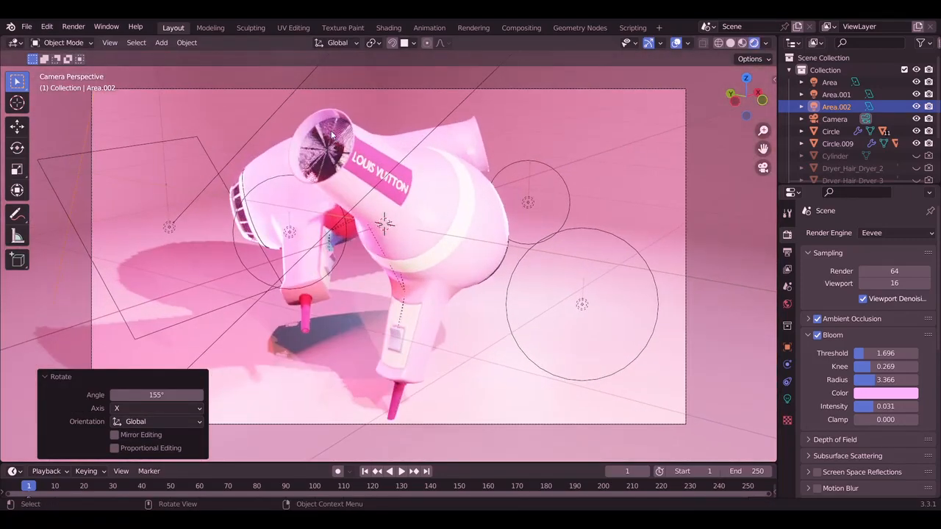
{"action": "left_click", "coordinate": [73, 26]}
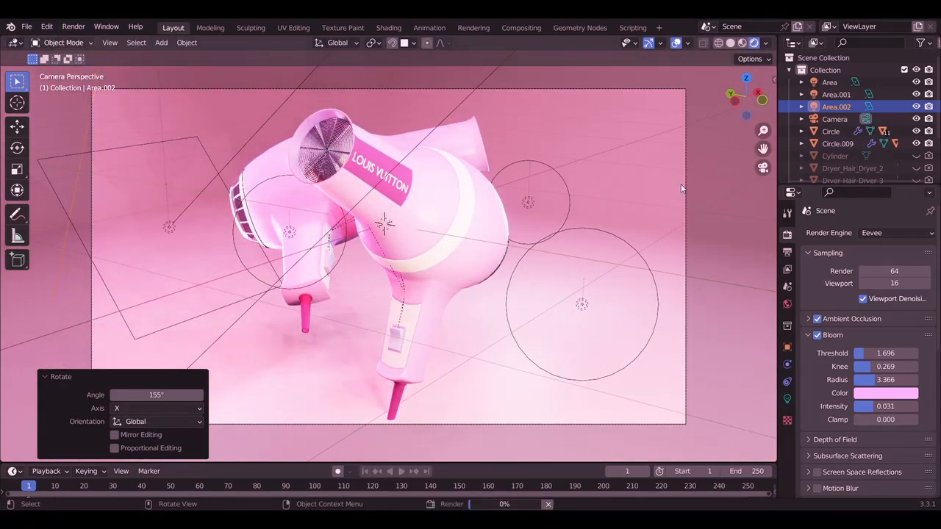